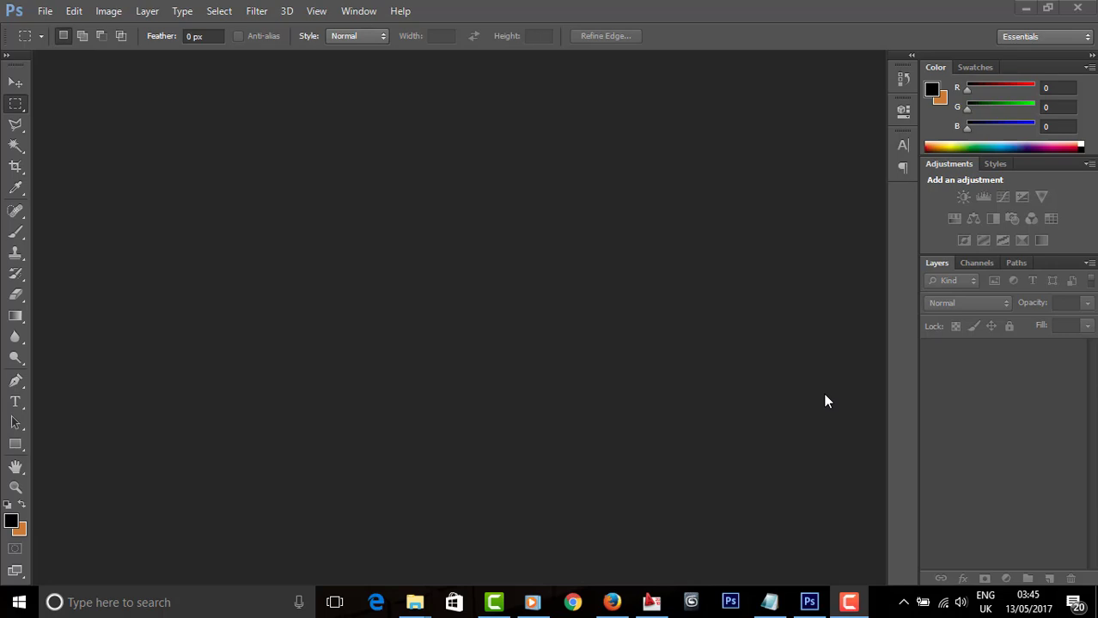
# Step: Switch to AutoCAD and look over the floor plan with its yellow axis grid
pyautogui.click(653, 598)
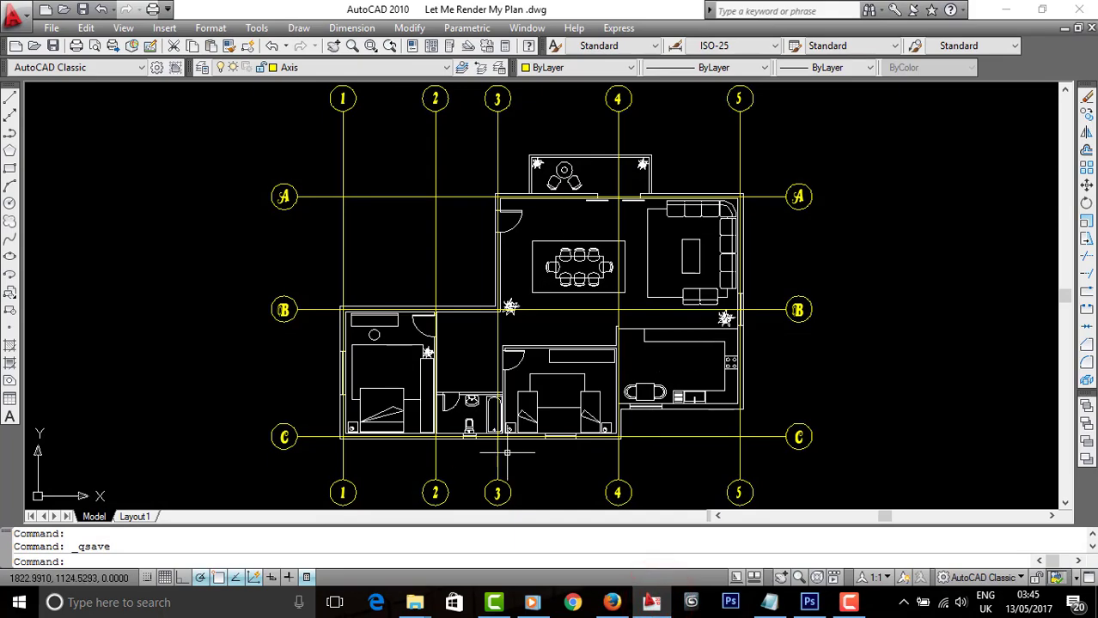
pyautogui.moveTo(470, 304); pyautogui.dragTo(471, 311)
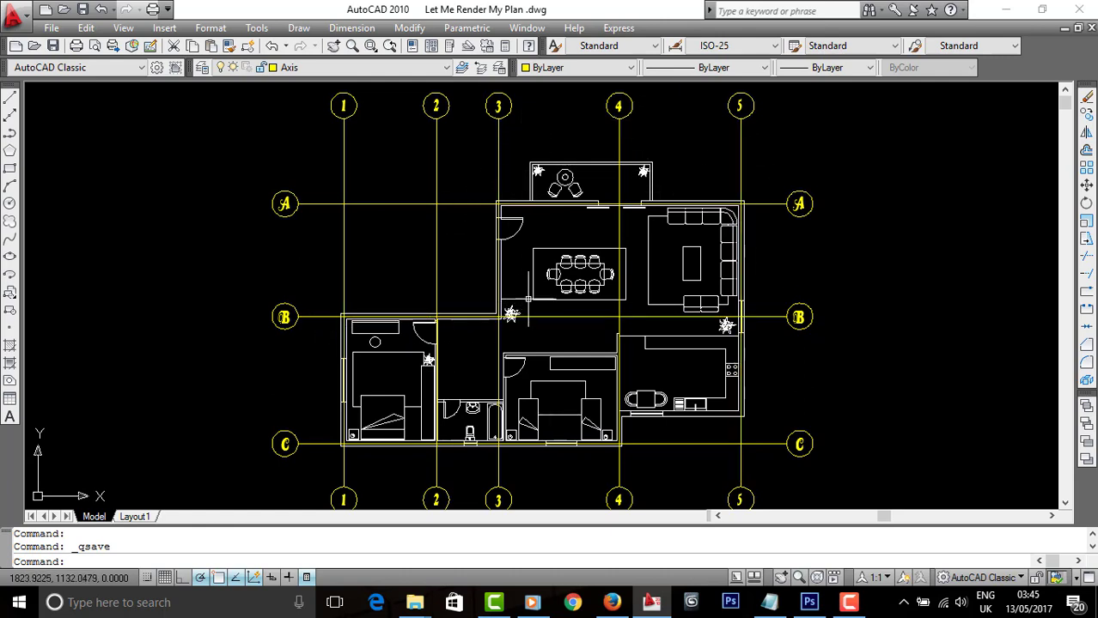
pyautogui.moveTo(527, 302); pyautogui.dragTo(527, 308)
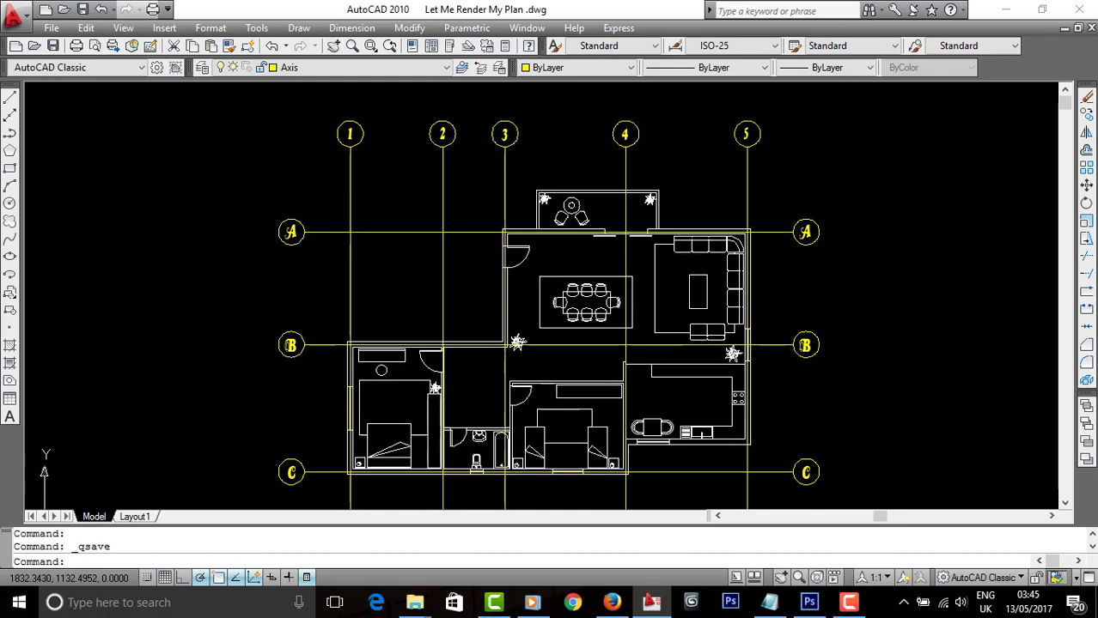
pyautogui.moveTo(752, 295); pyautogui.dragTo(759, 315)
pyautogui.moveTo(736, 189); pyautogui.dragTo(737, 214)
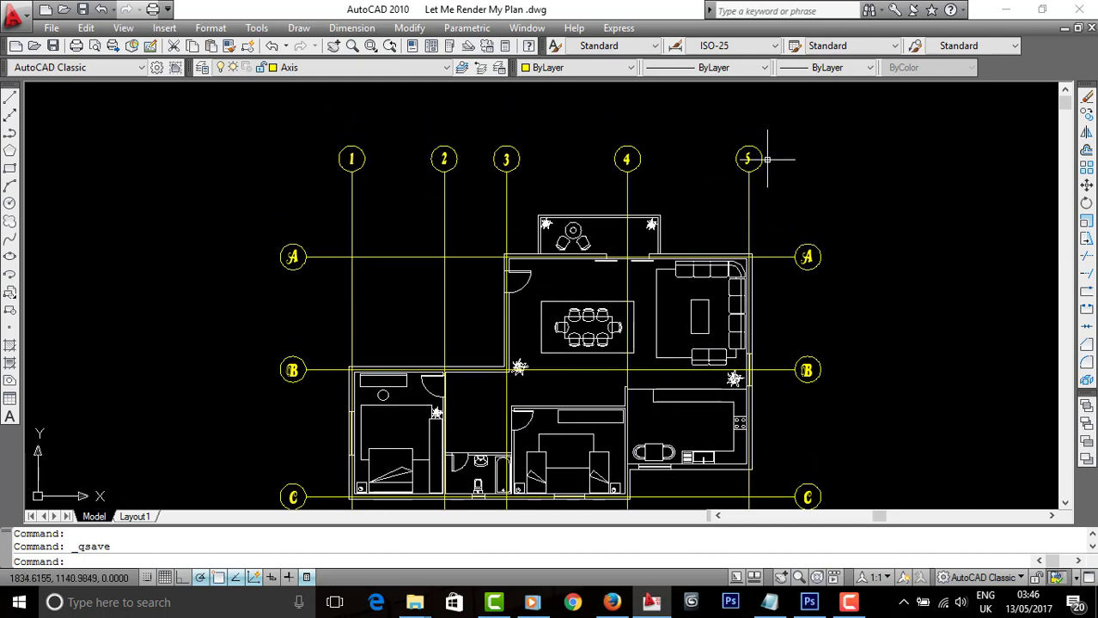
# Step: Try to erase the numbered and lettered axis bubbles and lines around the floor plan, and undo the erasure
pyautogui.click(837, 130)
pyautogui.click(317, 168)
pyautogui.moveTo(332, 252); pyautogui.dragTo(331, 180)
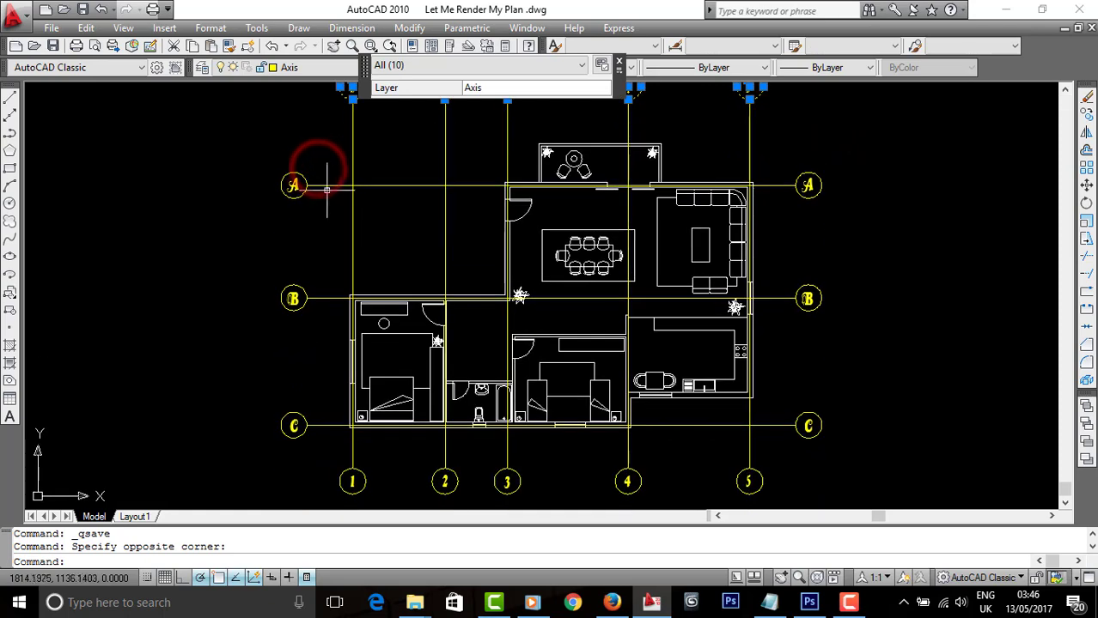
pyautogui.click(321, 156)
pyautogui.click(279, 443)
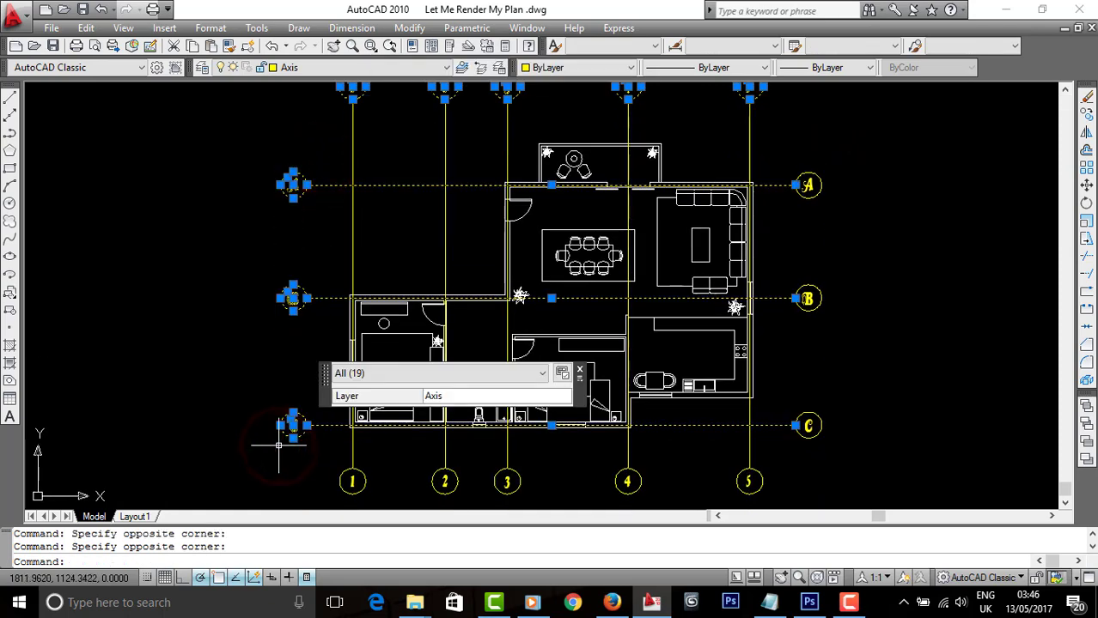
pyautogui.press('Delete')
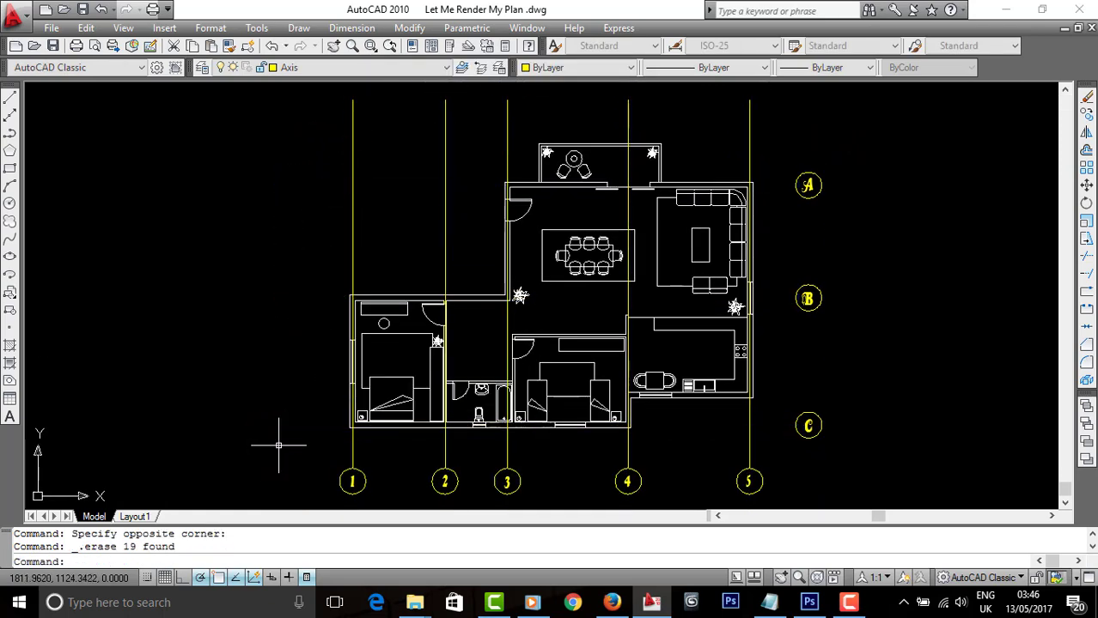
pyautogui.hotkey('ctrl', 'z')
pyautogui.scroll(-2, 308, 366)
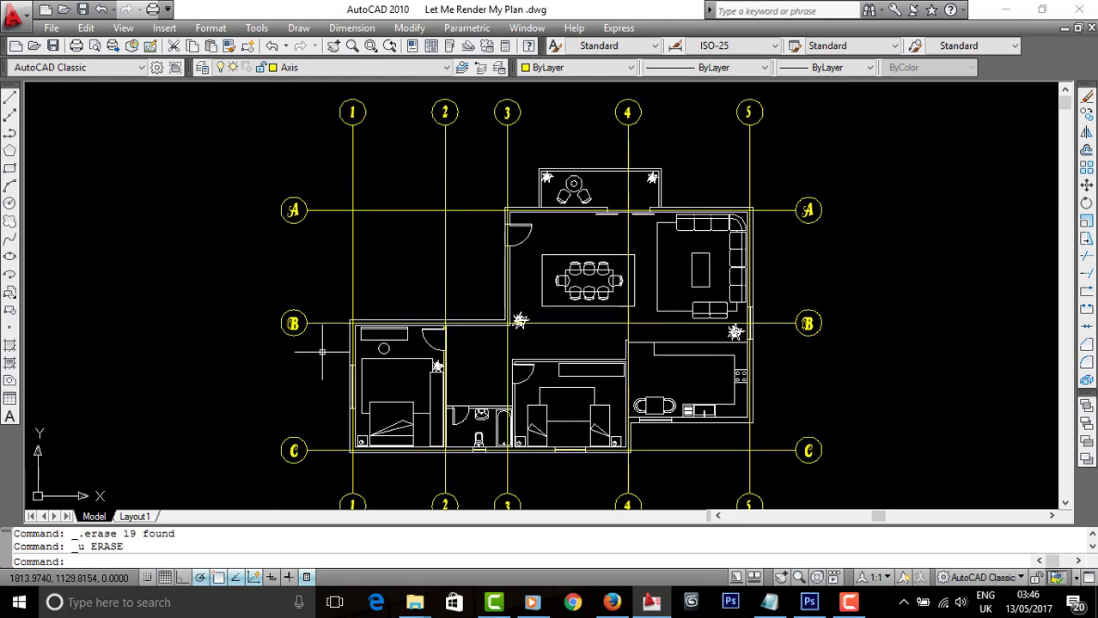
pyautogui.scroll(2, 409, 357)
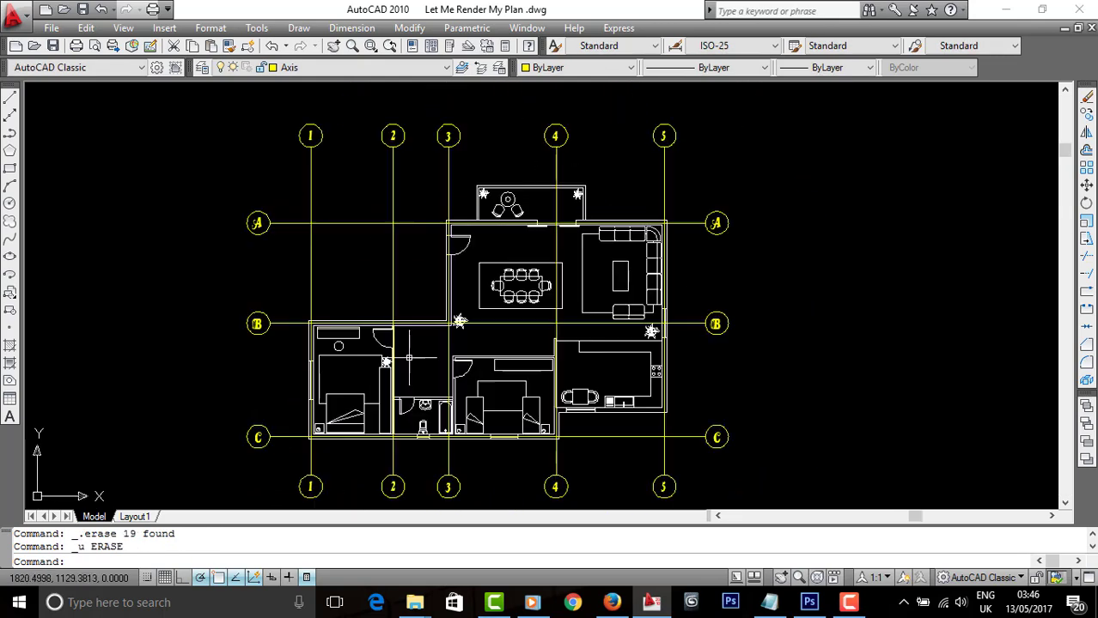
# Step: Review the drawing's layers in the Layer Properties Manager and close it
pyautogui.click(203, 68)
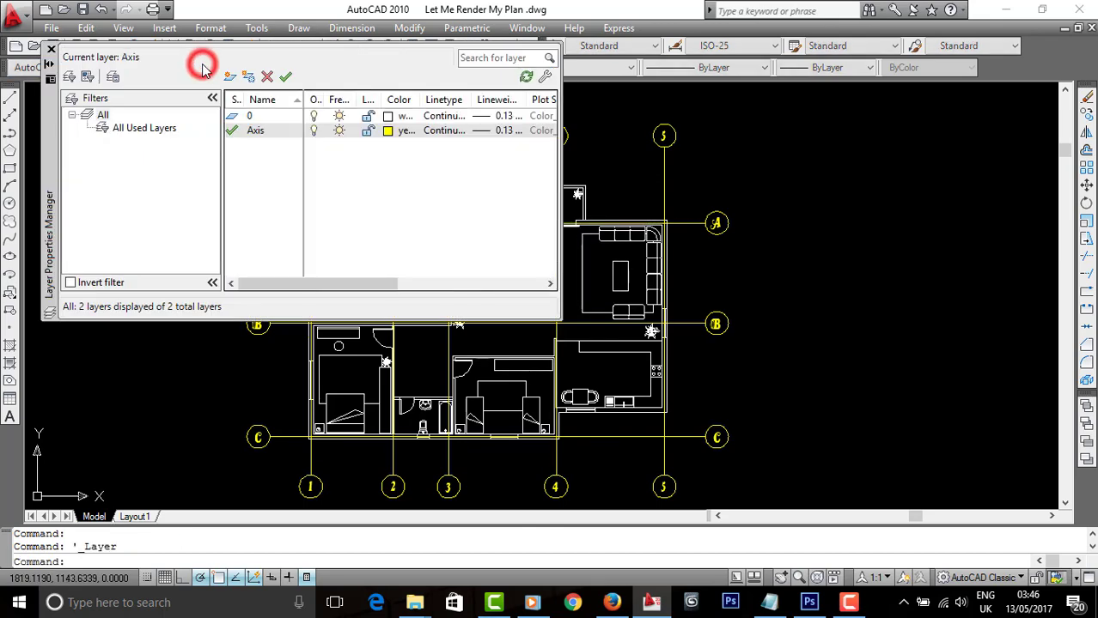
pyautogui.doubleClick(271, 130)
pyautogui.click(261, 116)
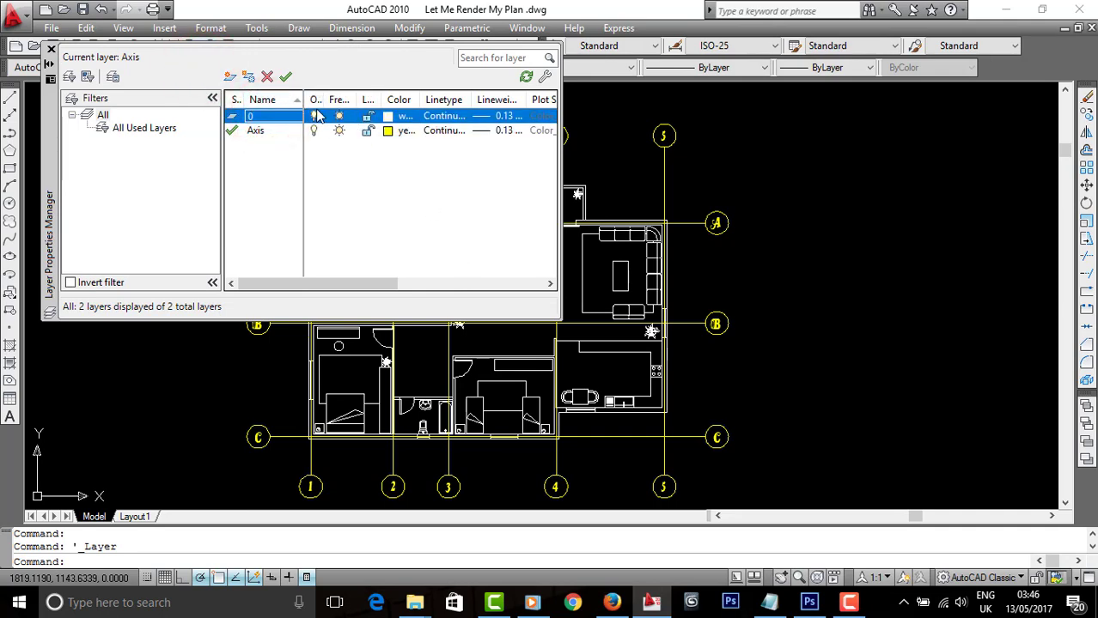
pyautogui.click(51, 49)
# Step: Turn off layer 0 to hide the floor plan geometry and isolate the Axis layer
pyautogui.click(275, 67)
pyautogui.click(220, 86)
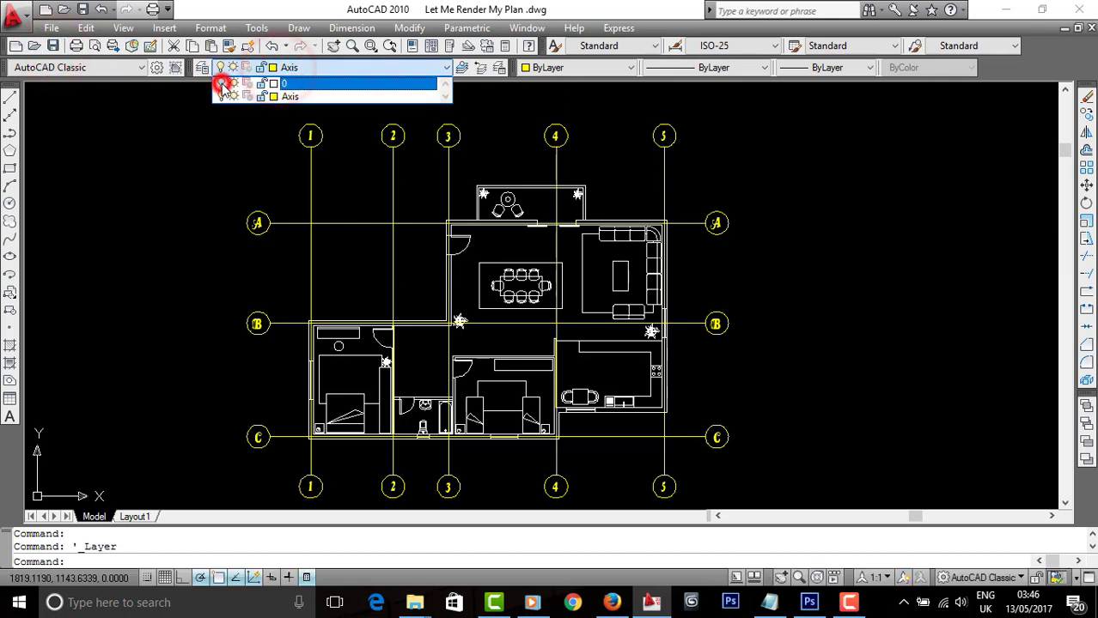
pyautogui.click(242, 206)
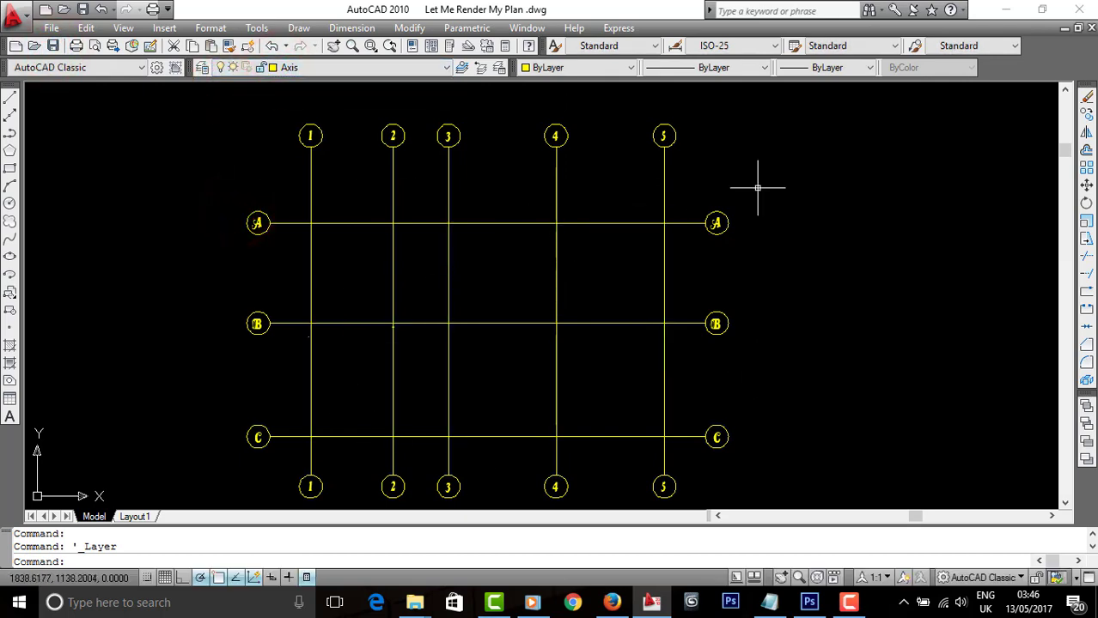
# Step: Erase all axis lines, bubbles and labels on the Axis layer
pyautogui.click(846, 146)
pyautogui.click(219, 464)
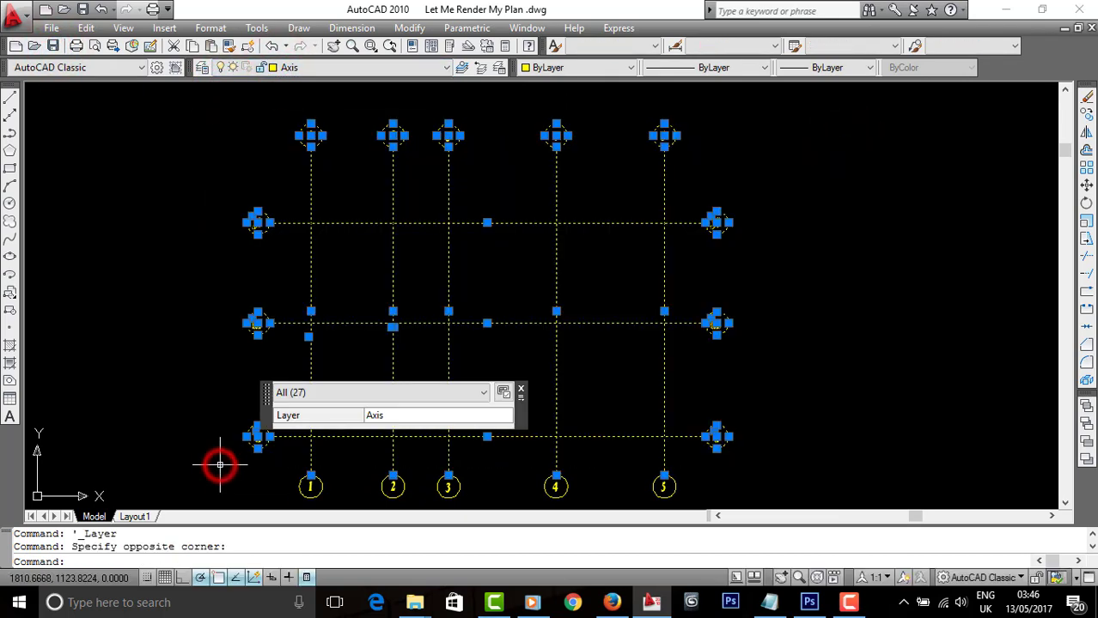
pyautogui.press('Delete')
pyautogui.click(748, 105)
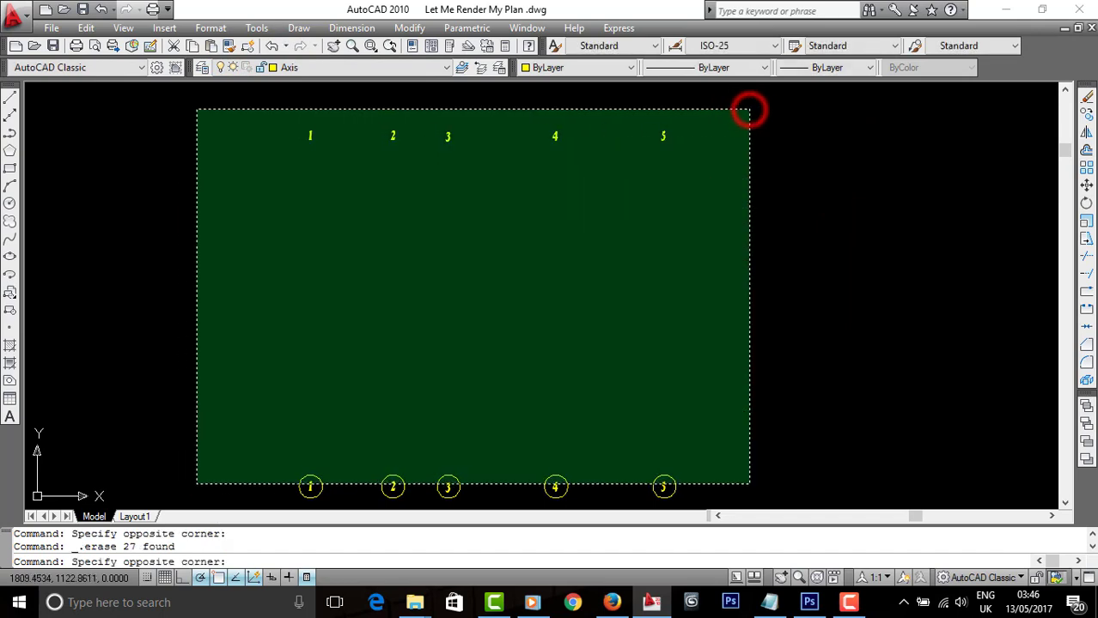
pyautogui.click(207, 504)
pyautogui.press('Delete')
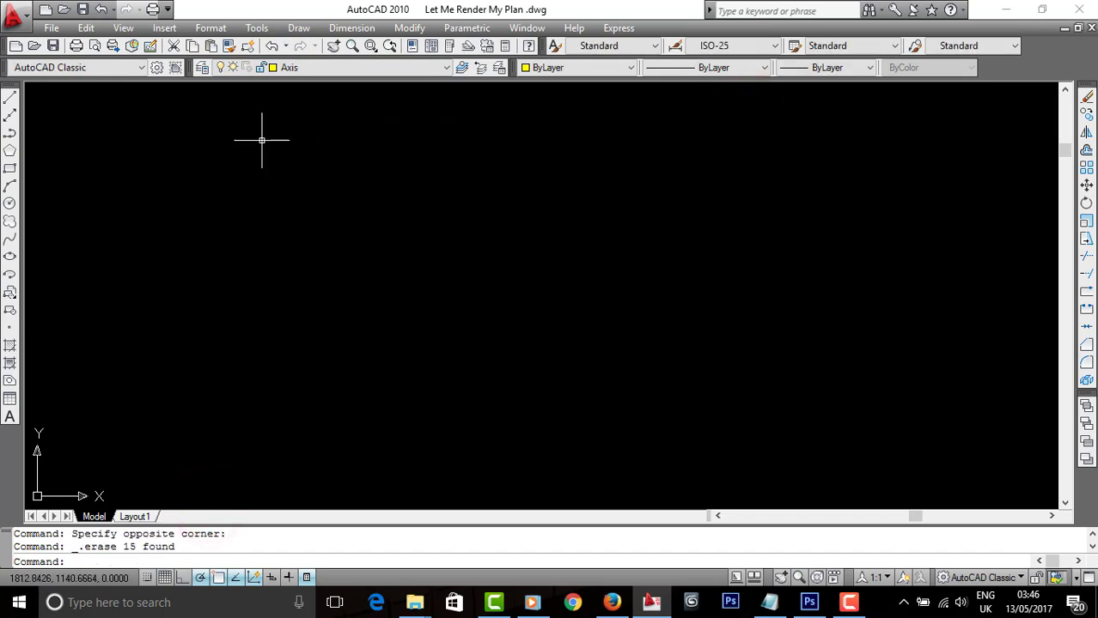
# Step: Turn layer 0 back on to show the floor plan
pyautogui.click(311, 69)
pyautogui.click(224, 85)
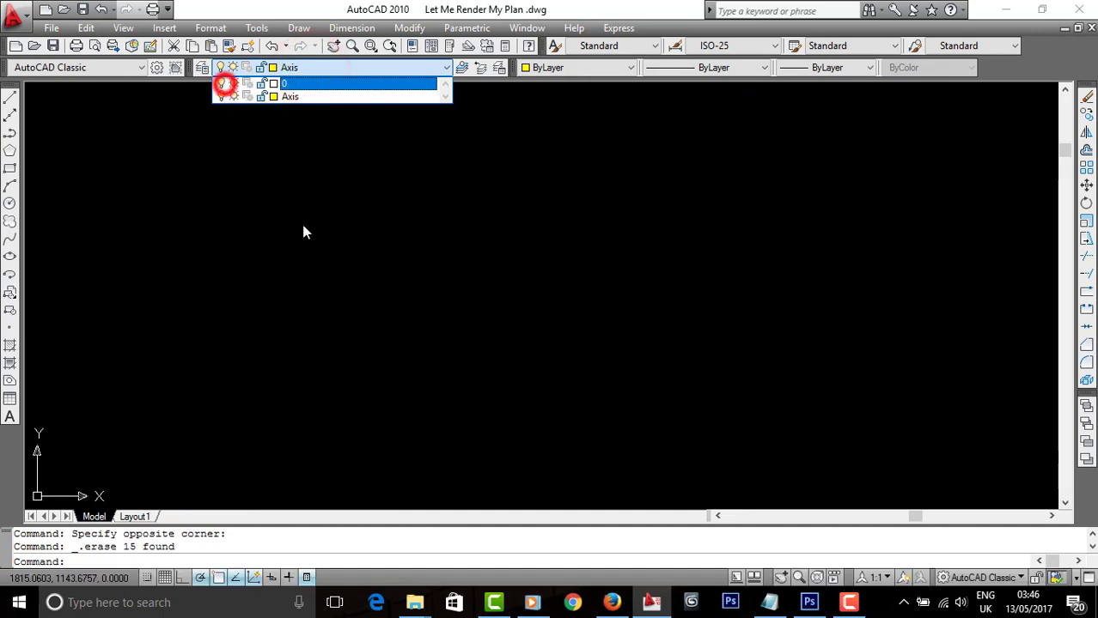
pyautogui.click(485, 333)
pyautogui.scroll(2, 468, 360)
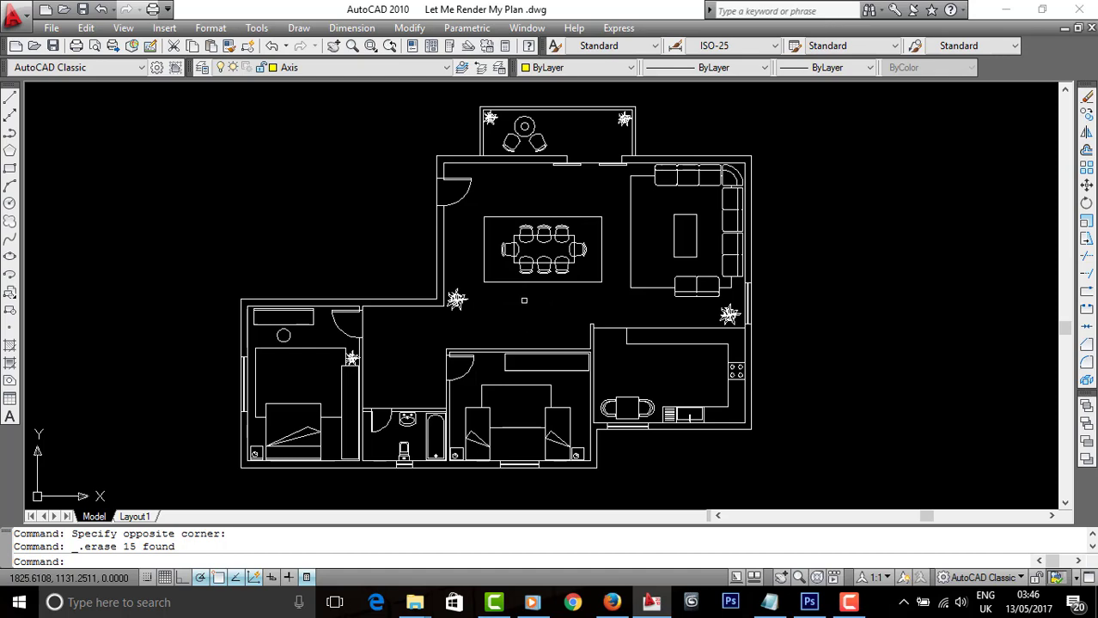
pyautogui.press('Escape')
# Step: Start plotting the model and choose DWG To PDF.pc3 as the plotter
pyautogui.hotkey('ctrl', 'p')
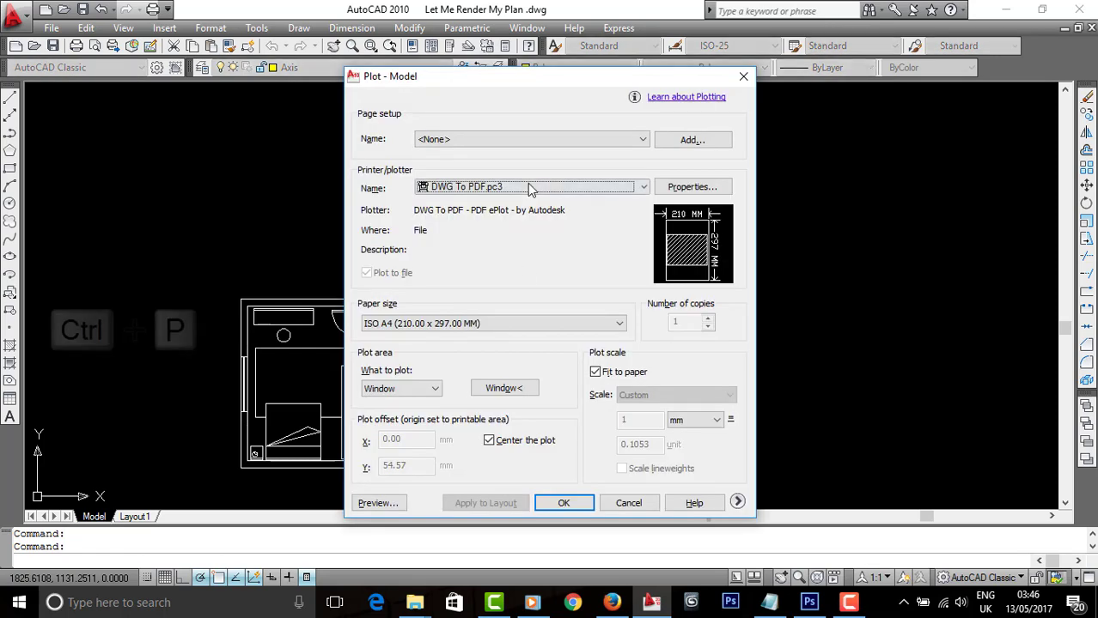
pyautogui.click(515, 186)
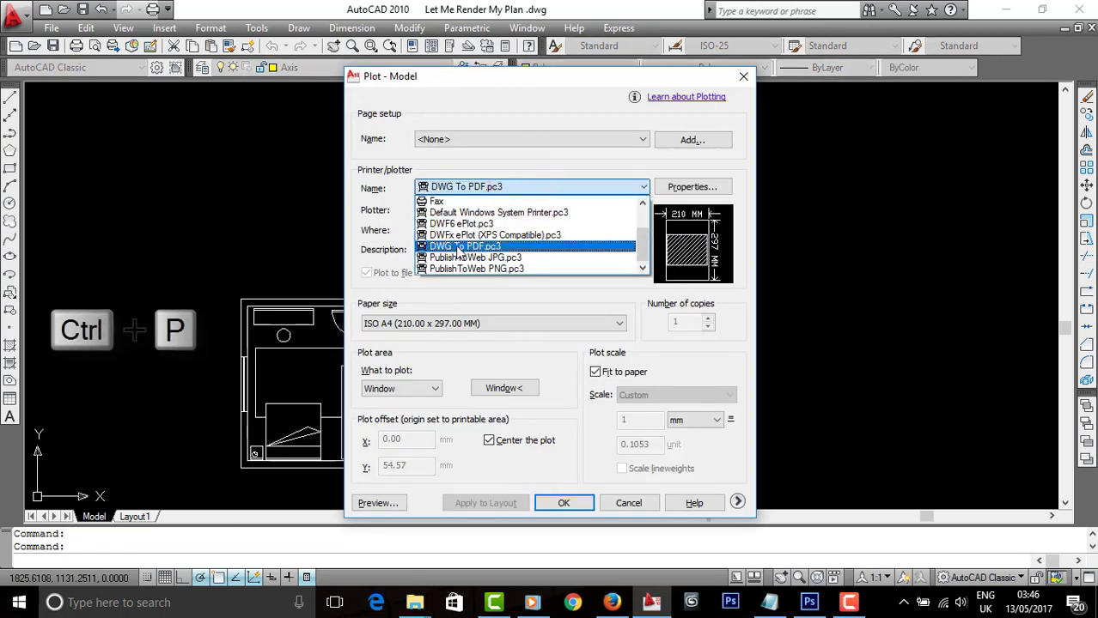
pyautogui.click(496, 248)
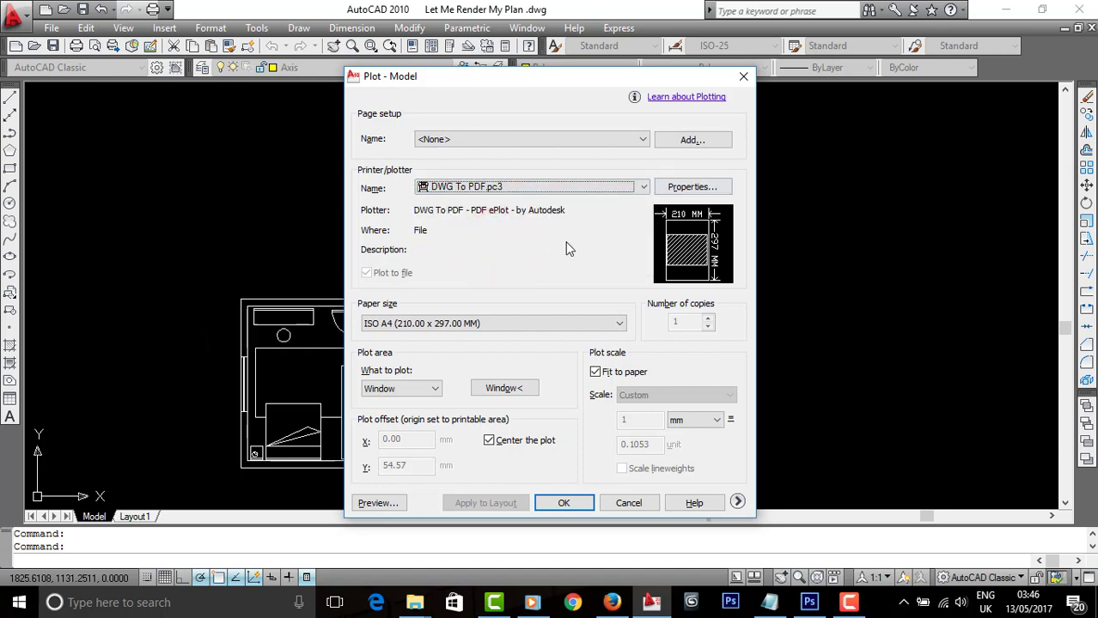
# Step: Define the plot area as a window enclosing the whole floor plan
pyautogui.click(518, 391)
pyautogui.scroll(-2, 506, 380)
pyautogui.click(735, 170)
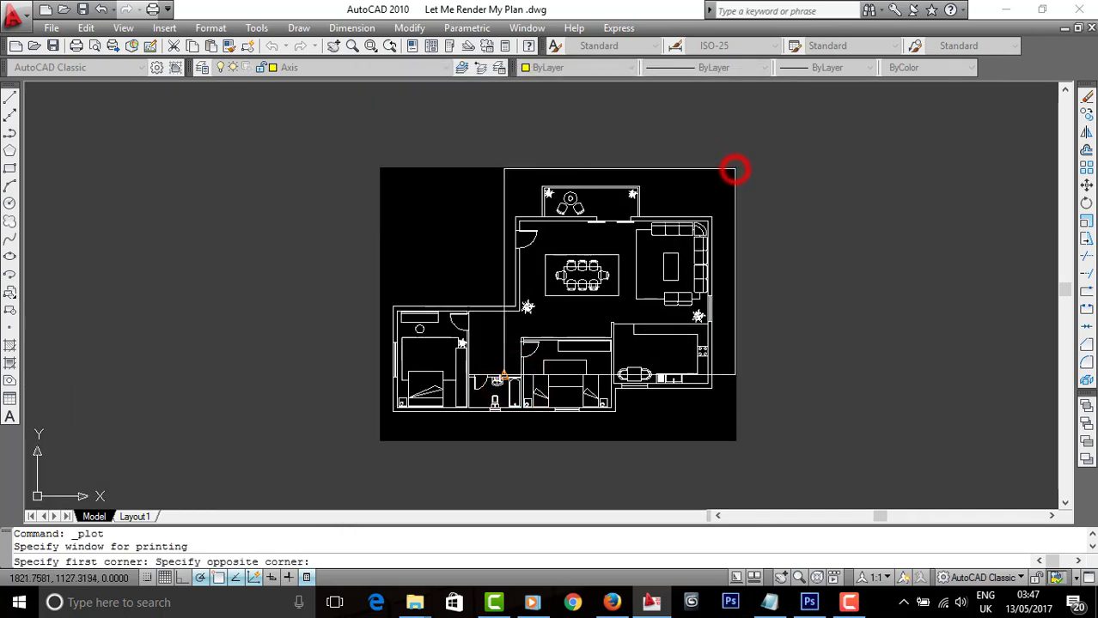
pyautogui.click(379, 441)
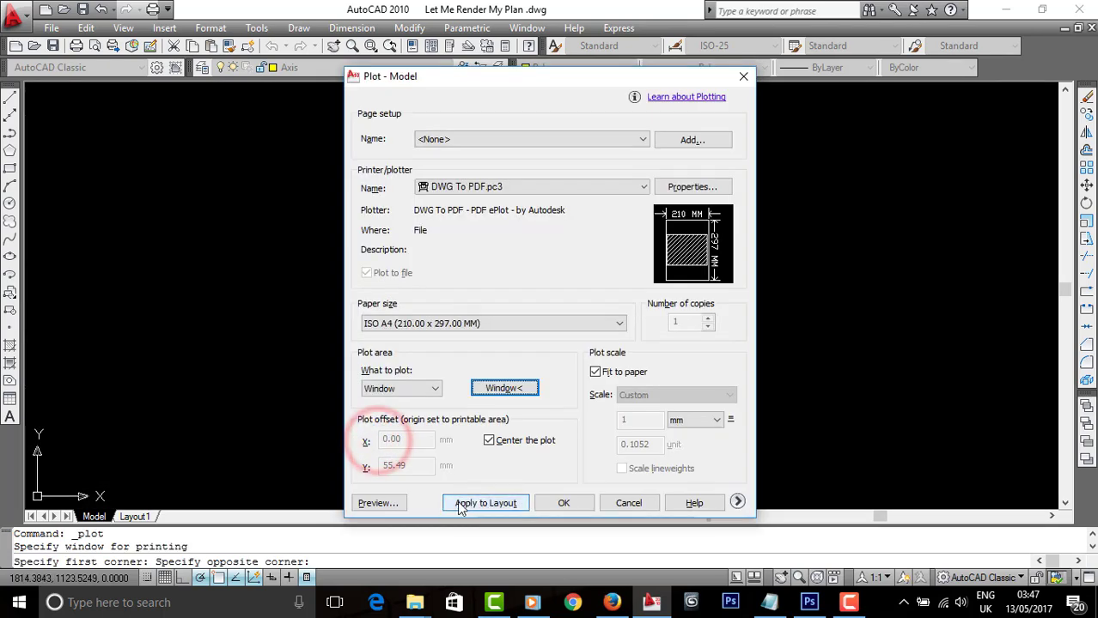
# Step: Plot to "Let Me Render My Plan -Model.pdf" in the Render Plan Workshop folder on drive F:, and minimise the resulting PDF
pyautogui.click(557, 501)
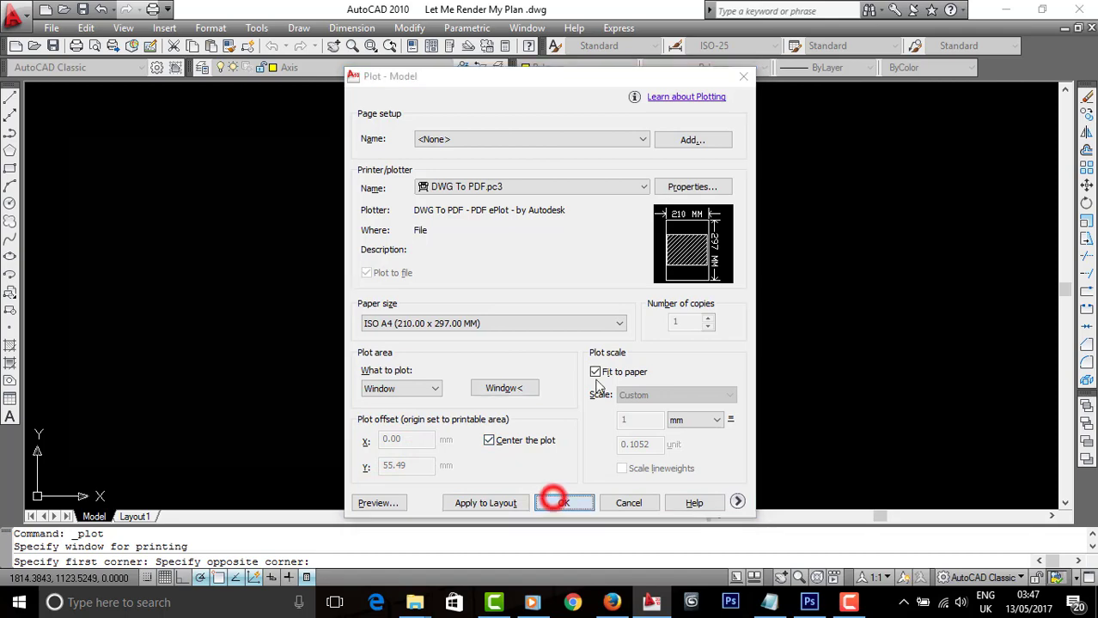
pyautogui.click(277, 160)
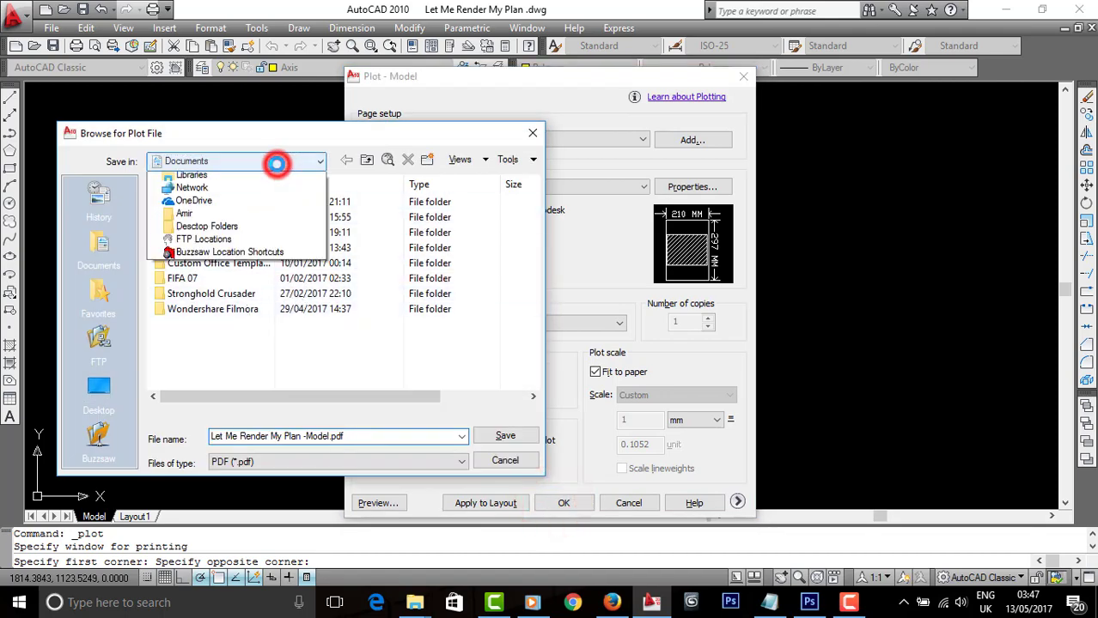
pyautogui.click(235, 361)
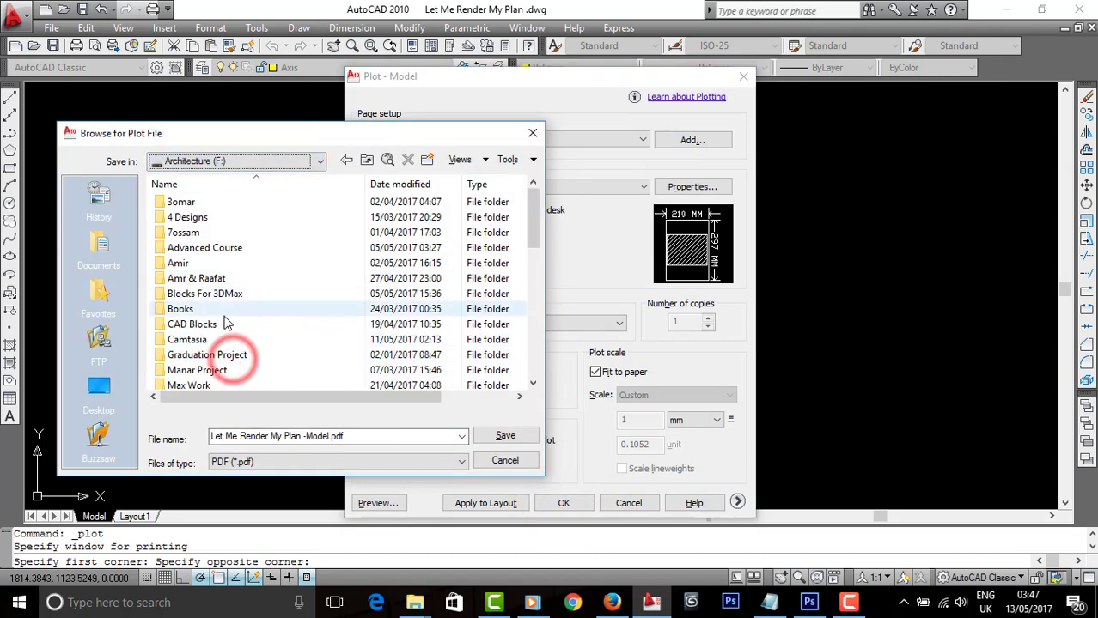
pyautogui.scroll(-5, 228, 335)
pyautogui.scroll(-1, 225, 337)
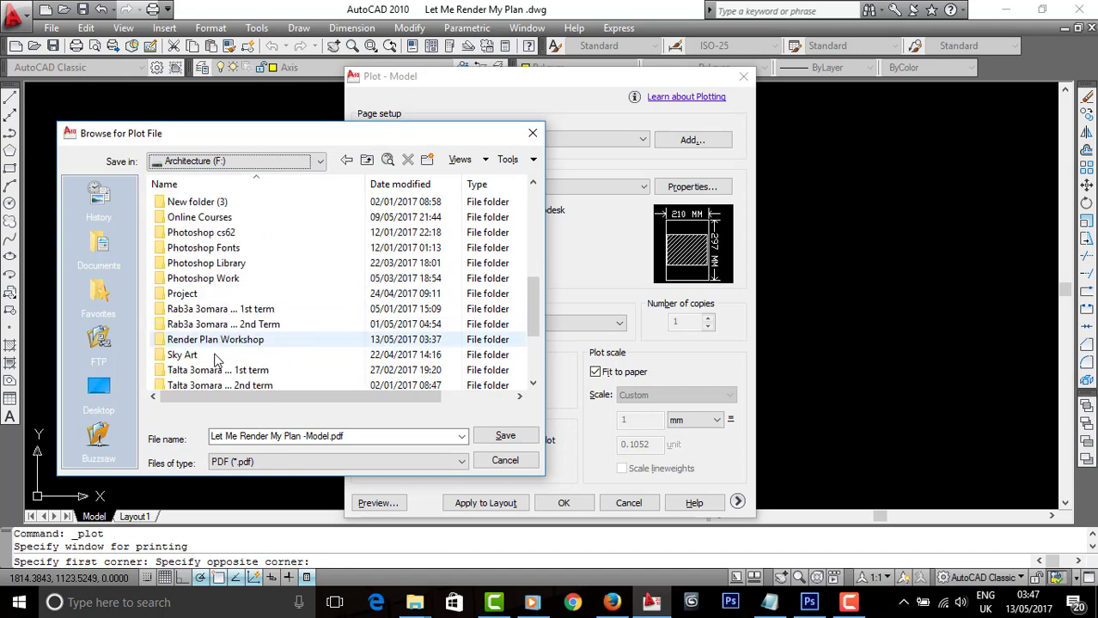
pyautogui.doubleClick(210, 340)
pyautogui.click(276, 461)
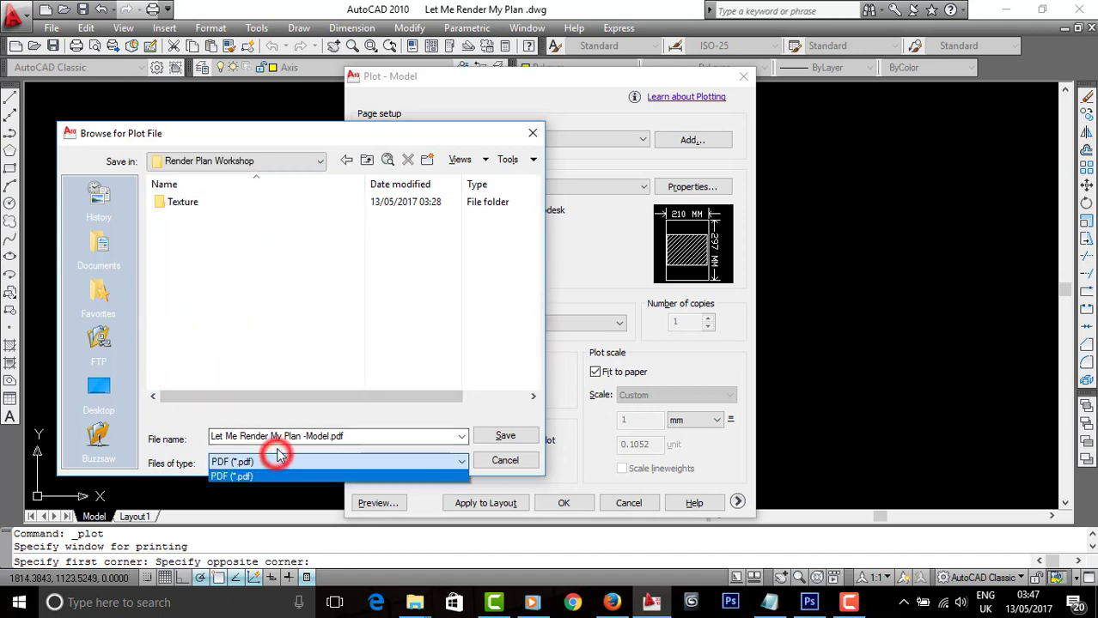
pyautogui.click(277, 461)
pyautogui.click(283, 436)
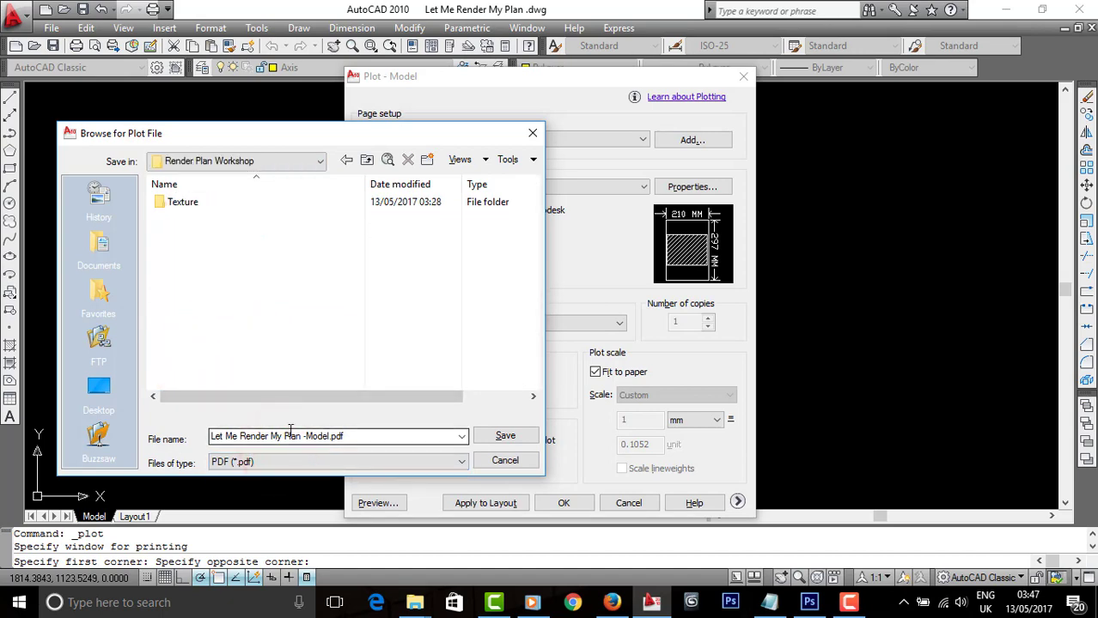
pyautogui.click(505, 435)
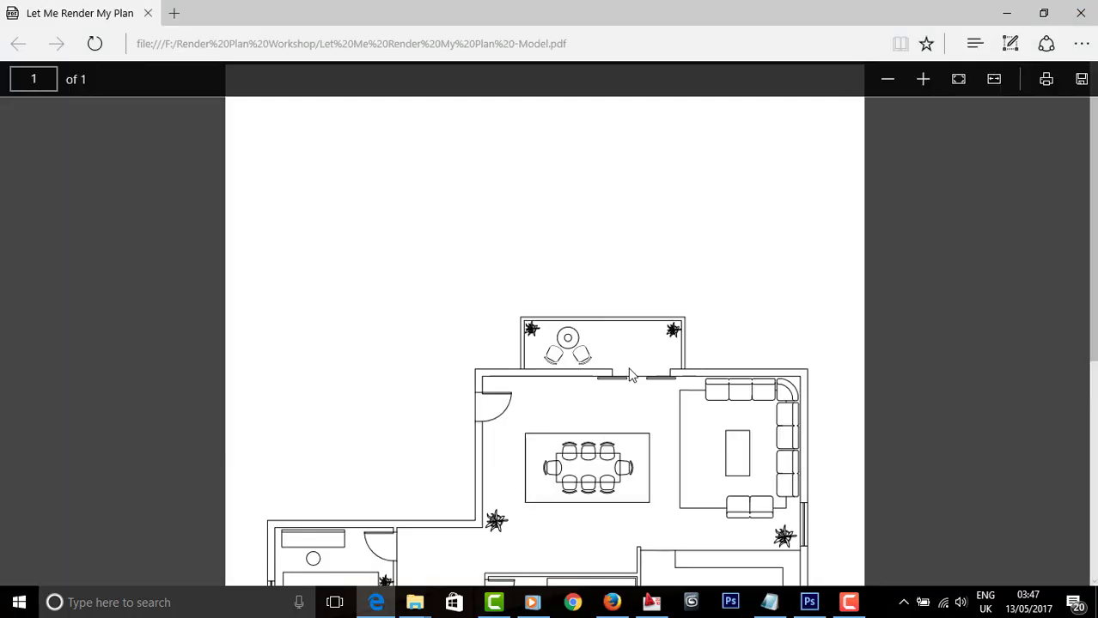
pyautogui.click(1005, 13)
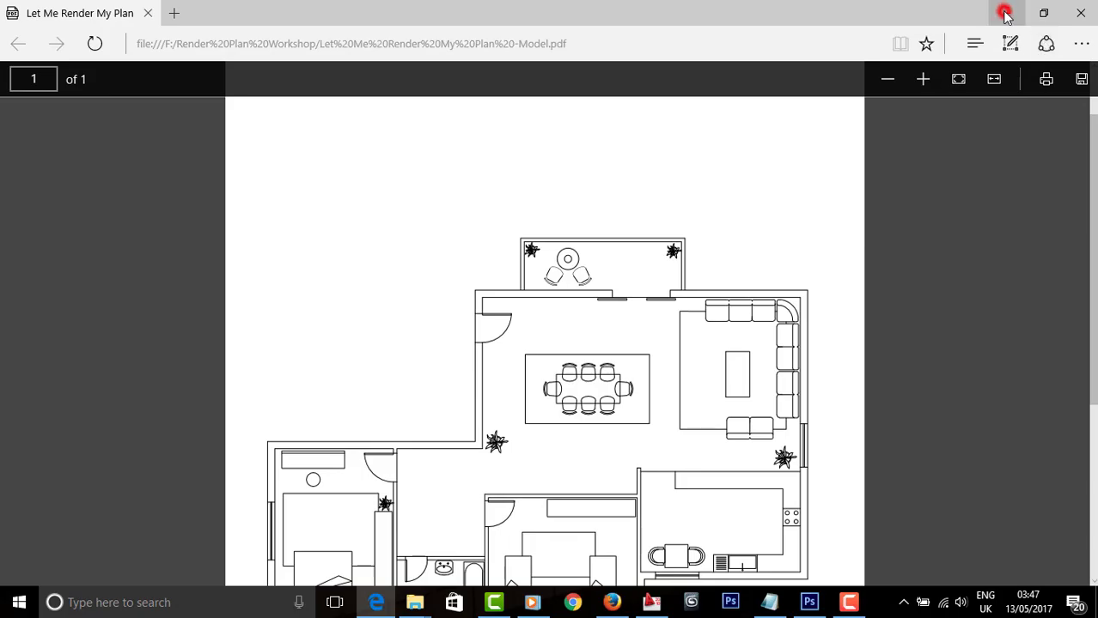
# Step: Examine the outer wall line between the entrance door and the terrace opening by selecting it, and clear the selection
pyautogui.scroll(2, 706, 362)
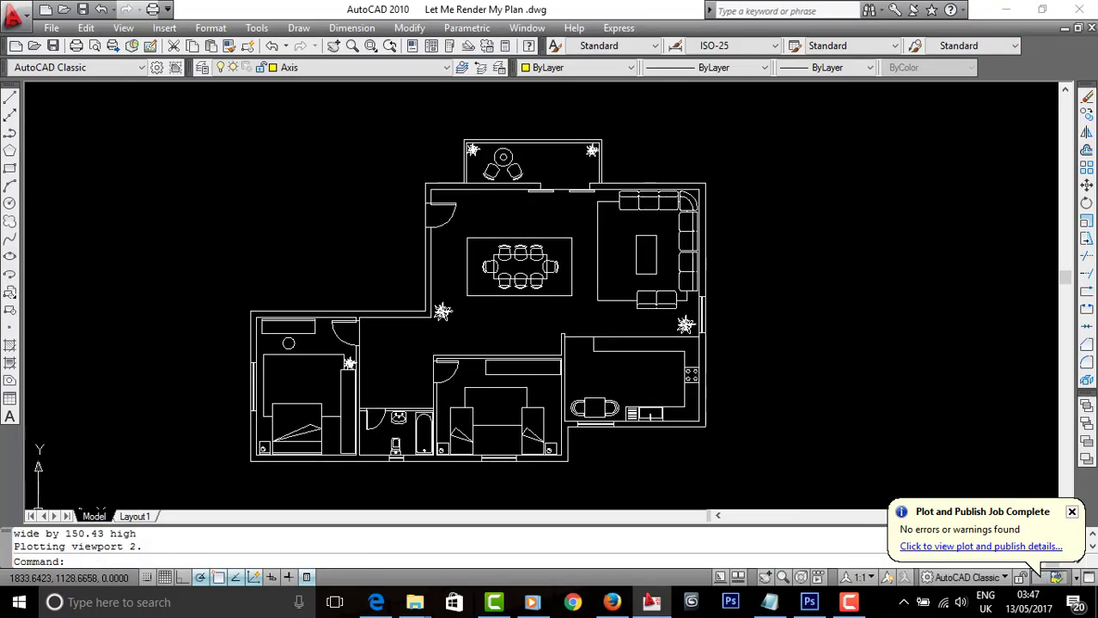
pyautogui.scroll(3, 426, 198)
pyautogui.moveTo(426, 199); pyautogui.dragTo(417, 209)
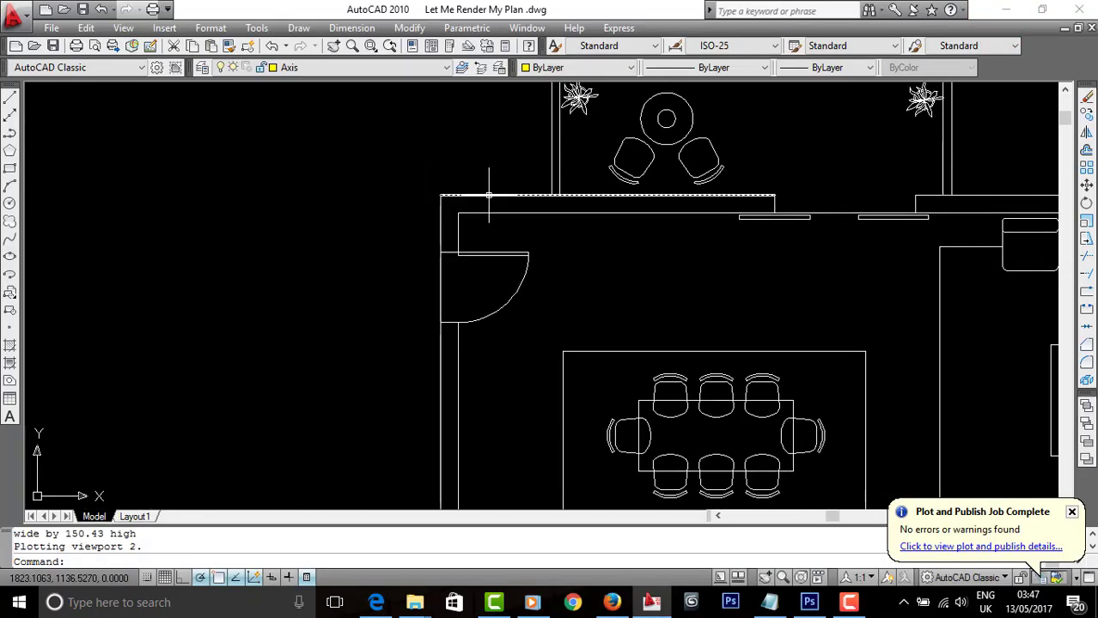
pyautogui.click(488, 196)
pyautogui.moveTo(491, 196); pyautogui.dragTo(436, 162)
pyautogui.press('Escape')
pyautogui.scroll(-5, 458, 258)
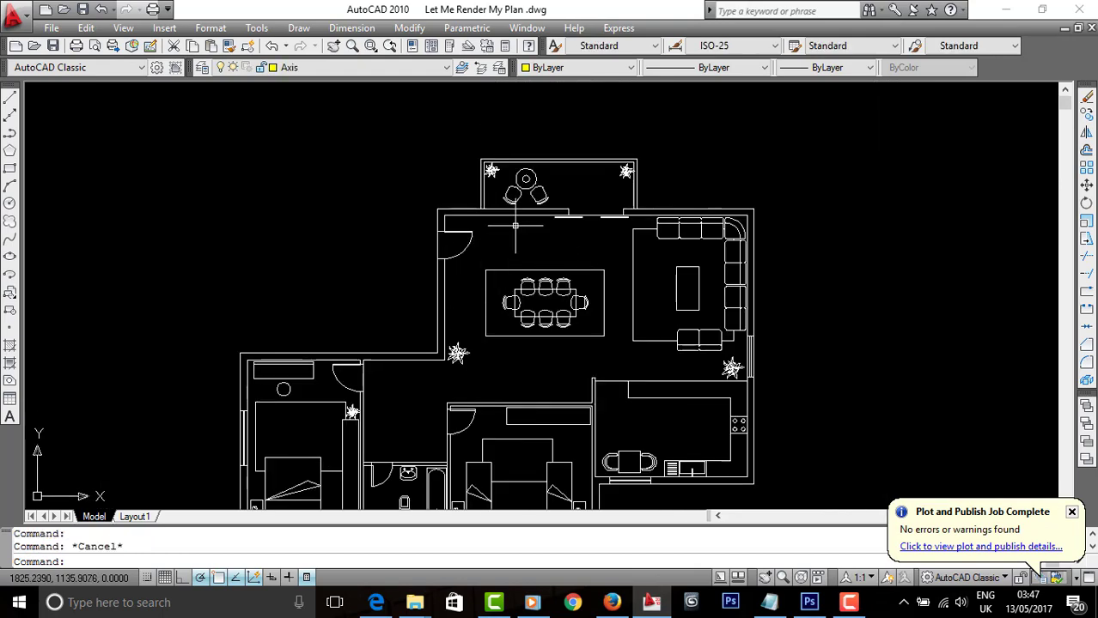
pyautogui.scroll(1, 352, 159)
pyautogui.scroll(2, 487, 231)
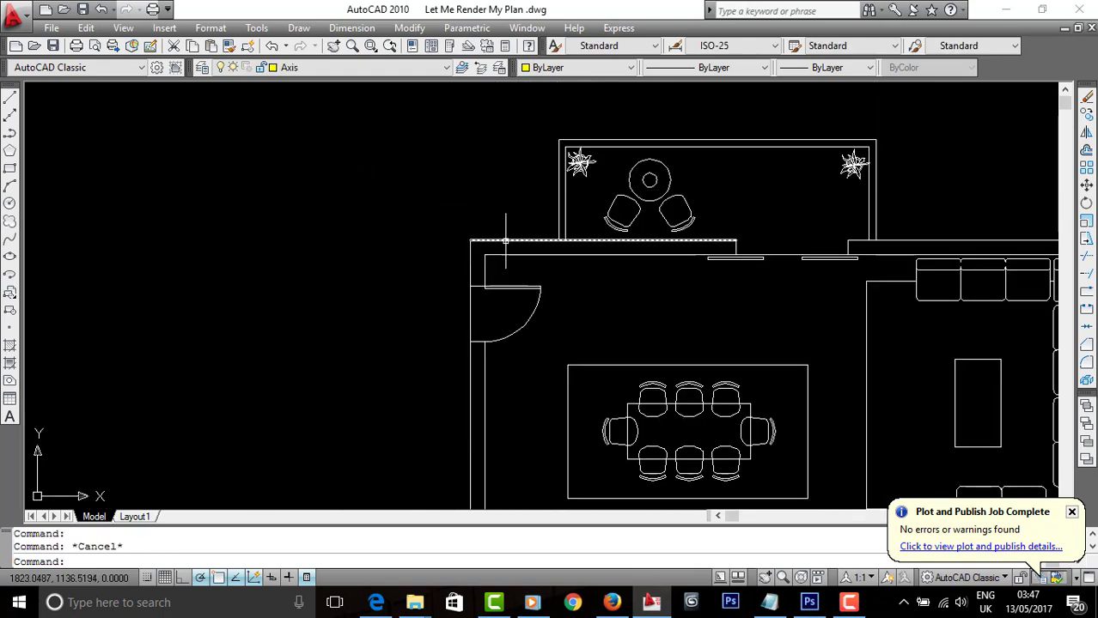
# Step: Check the lineweight setting of layer 0 in the layer properties and close it without changing anything
pyautogui.scroll(-2, 505, 241)
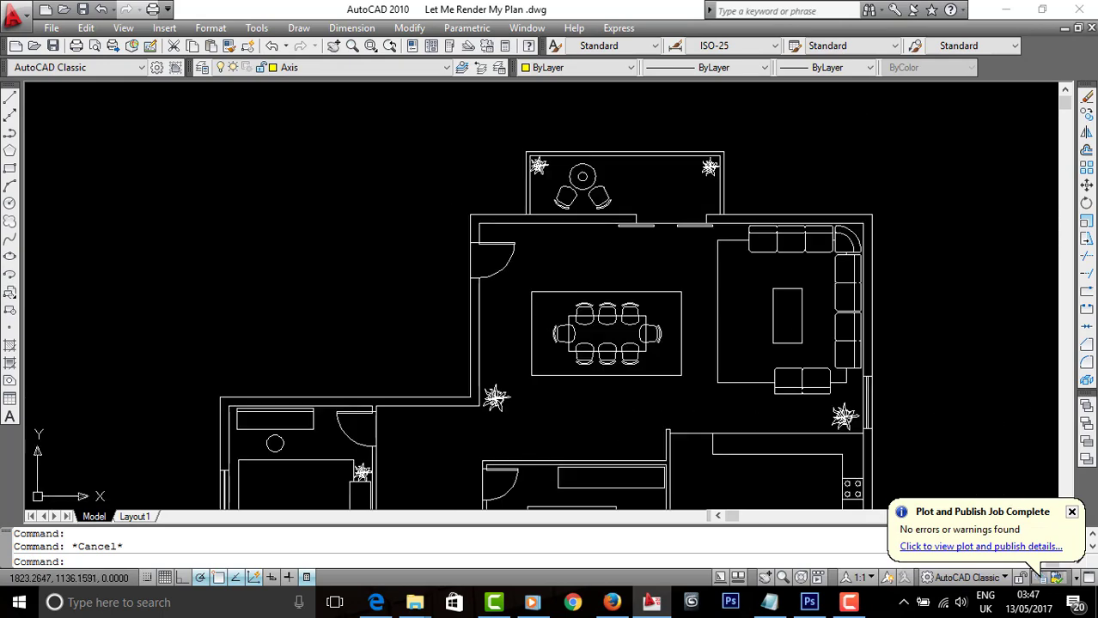
pyautogui.scroll(2, 500, 226)
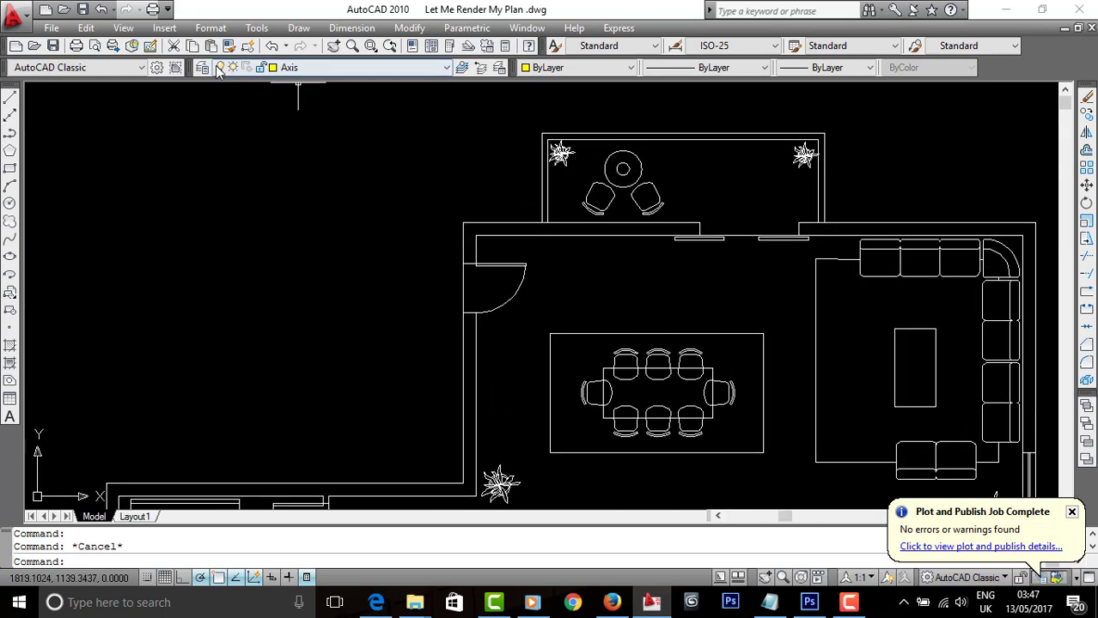
pyautogui.click(204, 68)
pyautogui.click(509, 129)
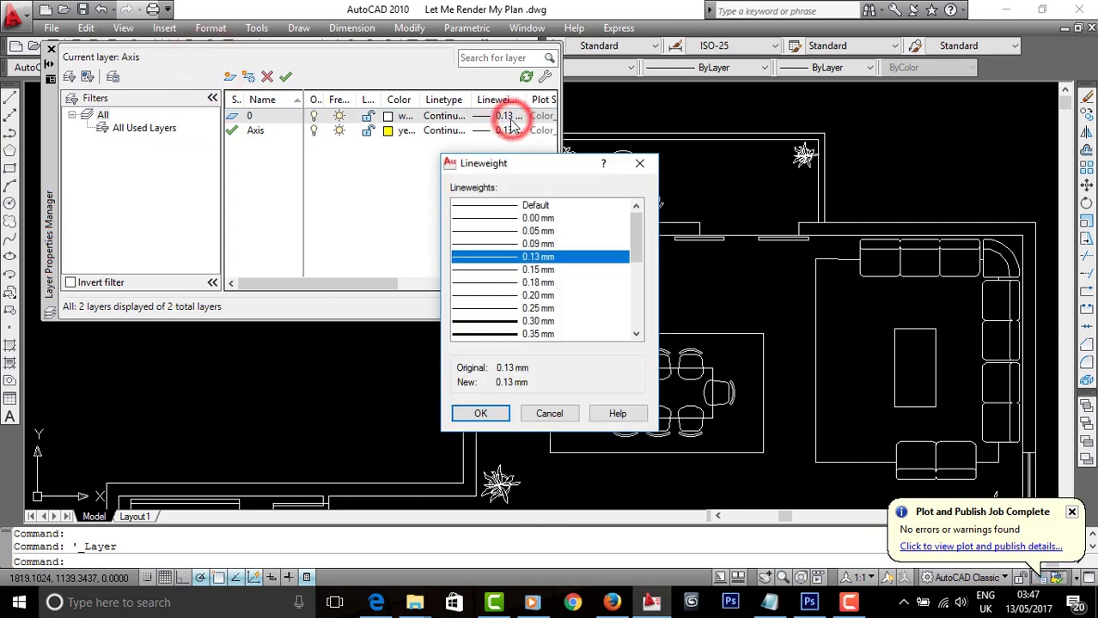
pyautogui.click(639, 163)
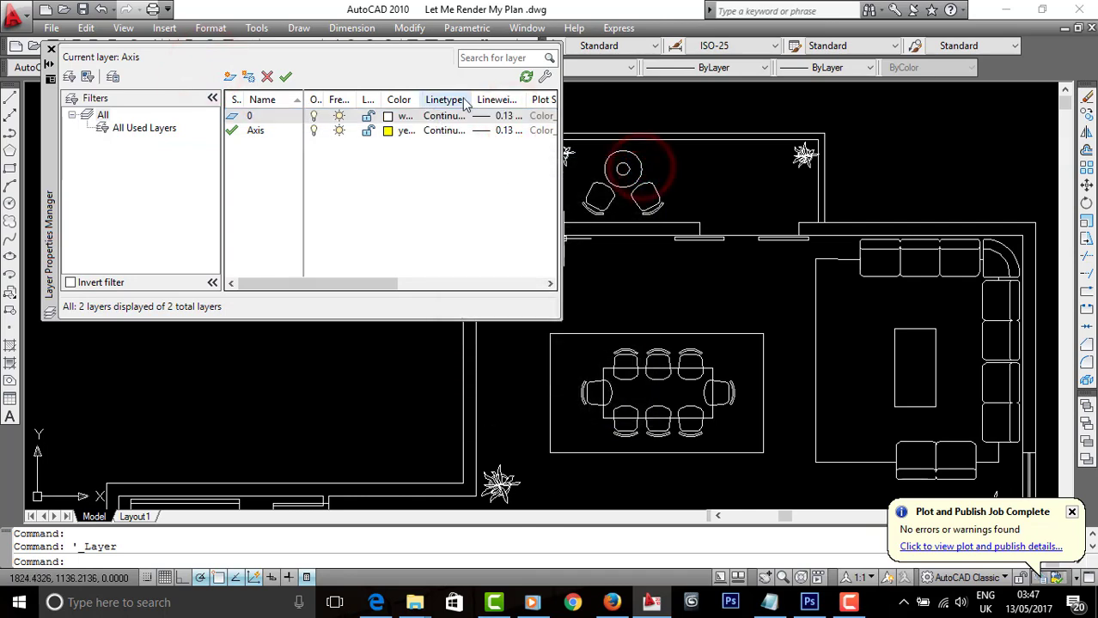
pyautogui.click(51, 49)
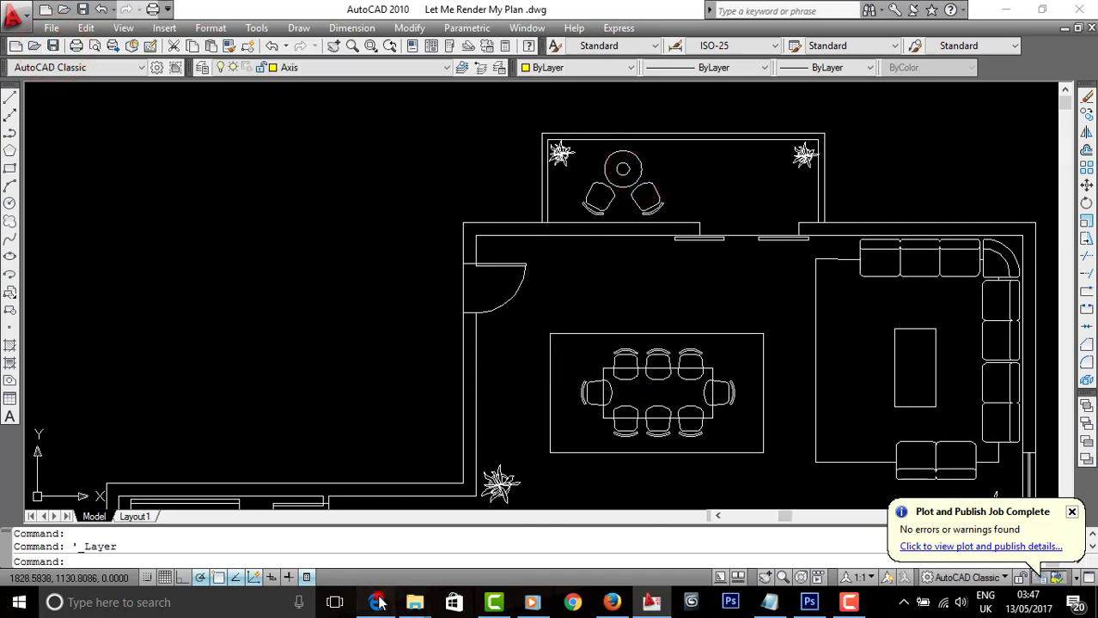
# Step: Examine the line quality of the plotted plan PDF in Microsoft Edge, from the terrace to the bedrooms, and minimise it
pyautogui.click(376, 602)
pyautogui.scroll(1, 602, 318)
pyautogui.scroll(-2, 591, 299)
pyautogui.keyDown('ctrl'); pyautogui.scroll(3, 515, 240); pyautogui.keyUp('ctrl')
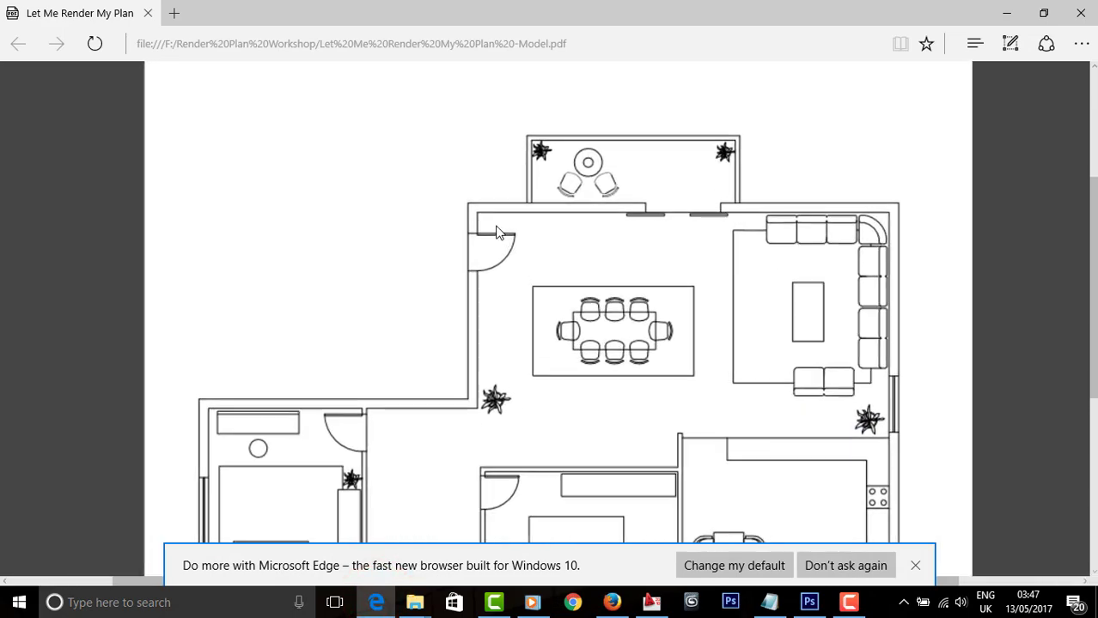
pyautogui.keyDown('ctrl'); pyautogui.scroll(2, 495, 223); pyautogui.keyUp('ctrl')
pyautogui.scroll(3, 558, 213)
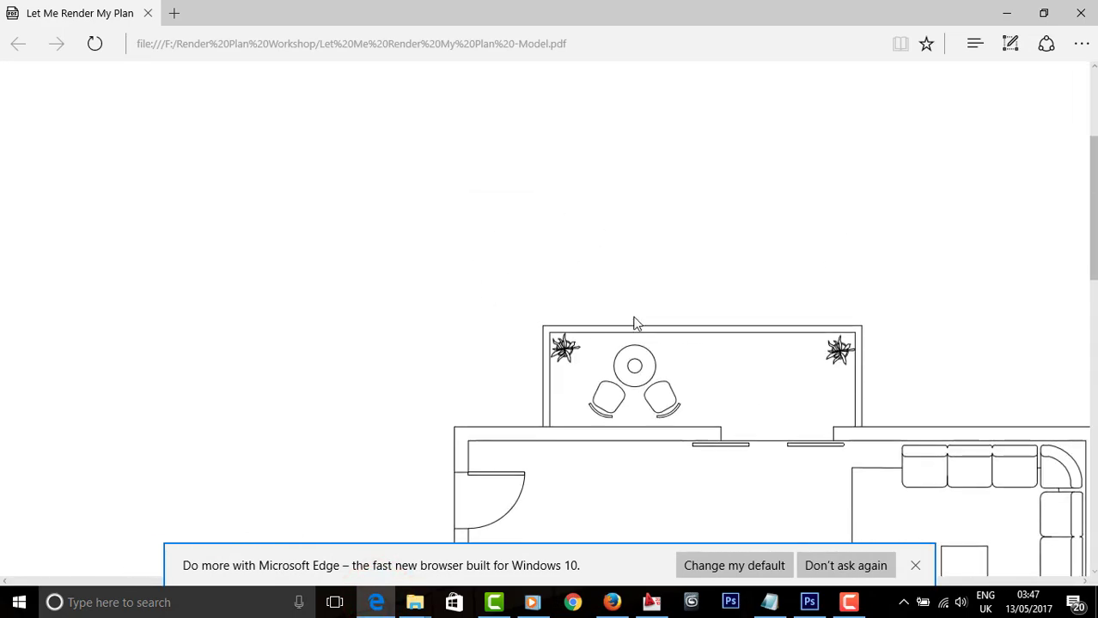
pyautogui.scroll(-5, 563, 309)
pyautogui.keyDown('ctrl'); pyautogui.scroll(-1, 560, 301); pyautogui.keyUp('ctrl')
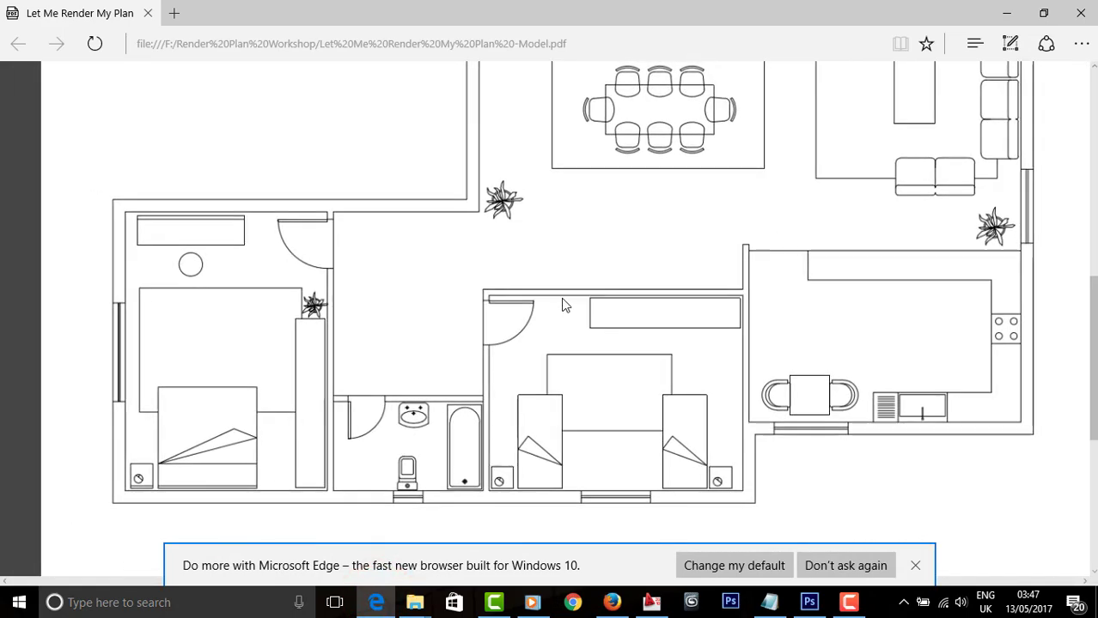
pyautogui.click(1006, 13)
# Step: Erase the wall line that closes the door opening of the bedroom with the large single bed
pyautogui.scroll(-3, 593, 244)
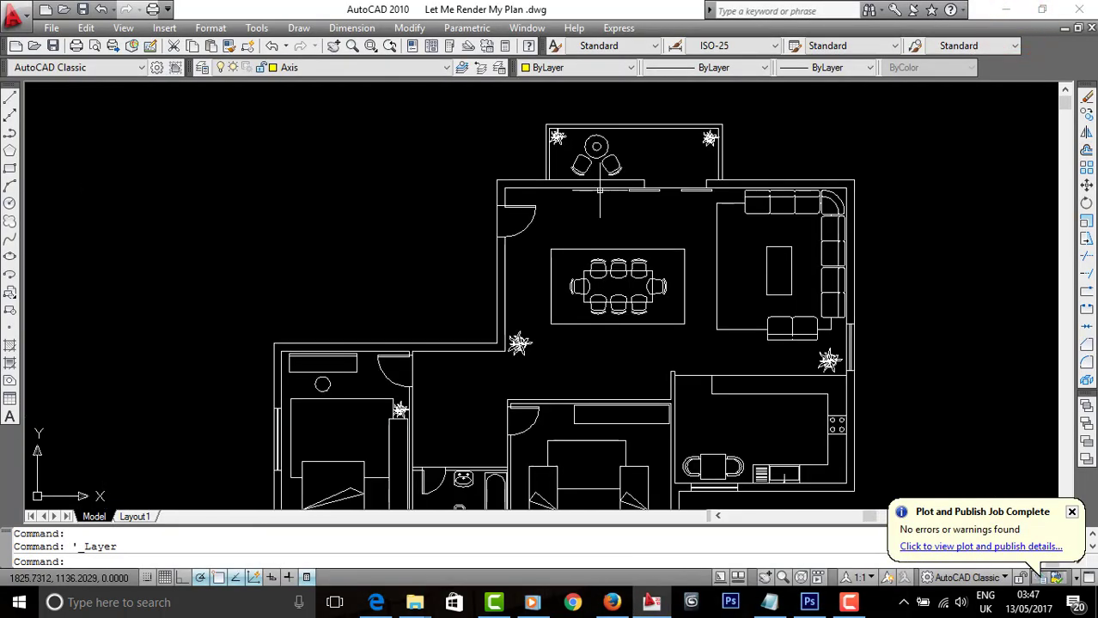
pyautogui.scroll(8, 469, 356)
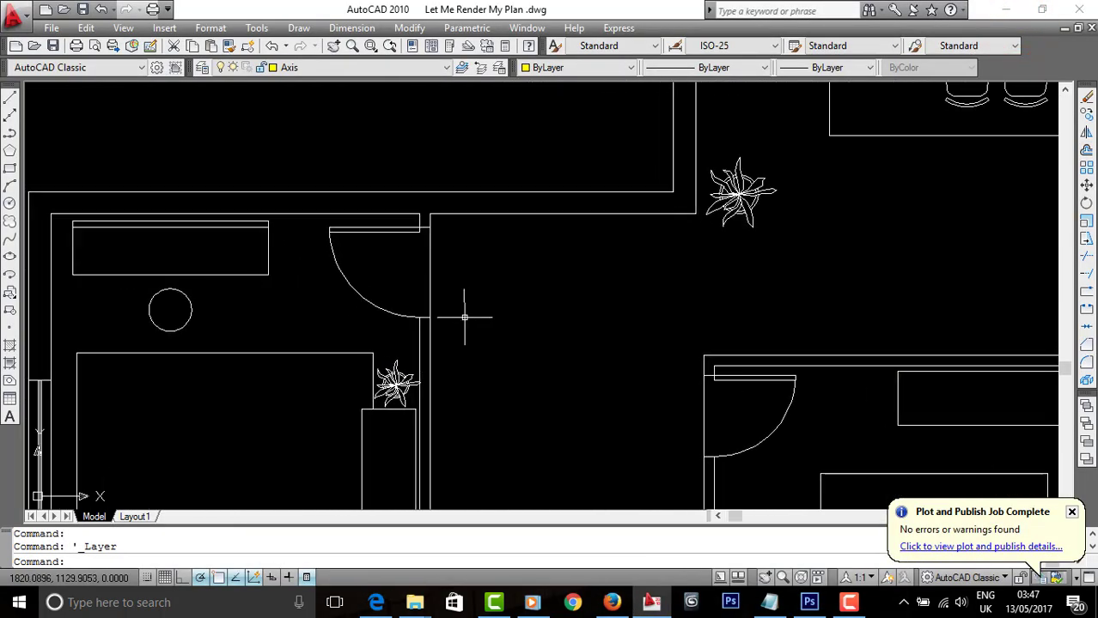
pyautogui.click(472, 266)
pyautogui.click(346, 282)
pyautogui.write('e')
pyautogui.press('Return')
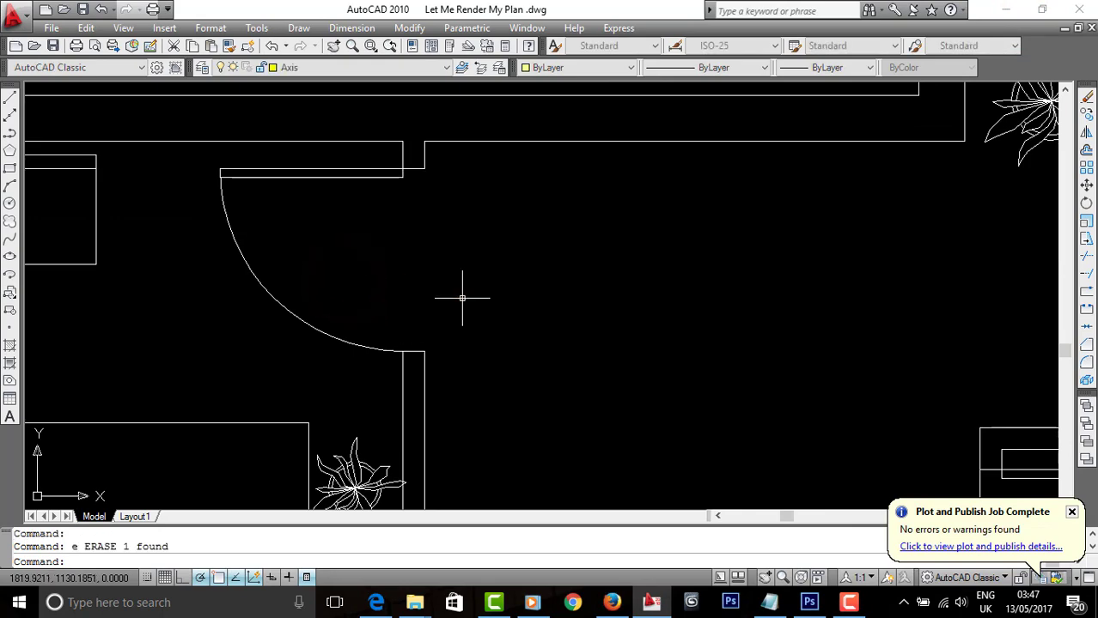
# Step: Inspect the open doorway between the bedroom and the hall, and undo the erasure of its closing line
pyautogui.scroll(-5, 421, 247)
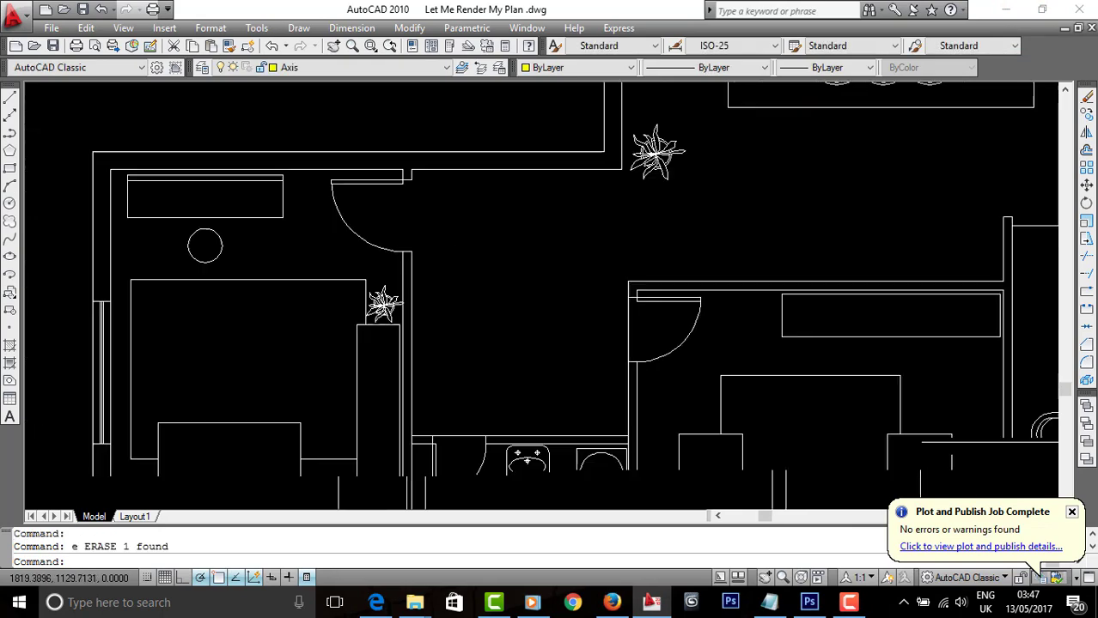
pyautogui.scroll(2, 531, 274)
pyautogui.scroll(-3, 571, 411)
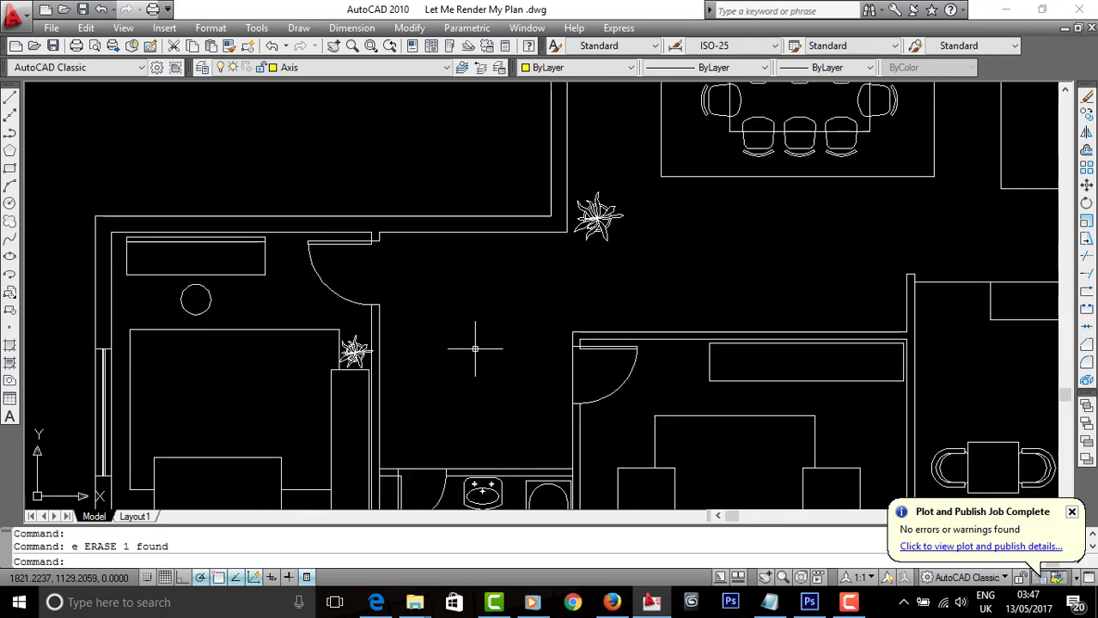
pyautogui.scroll(2, 719, 338)
pyautogui.moveTo(563, 326); pyautogui.dragTo(566, 301)
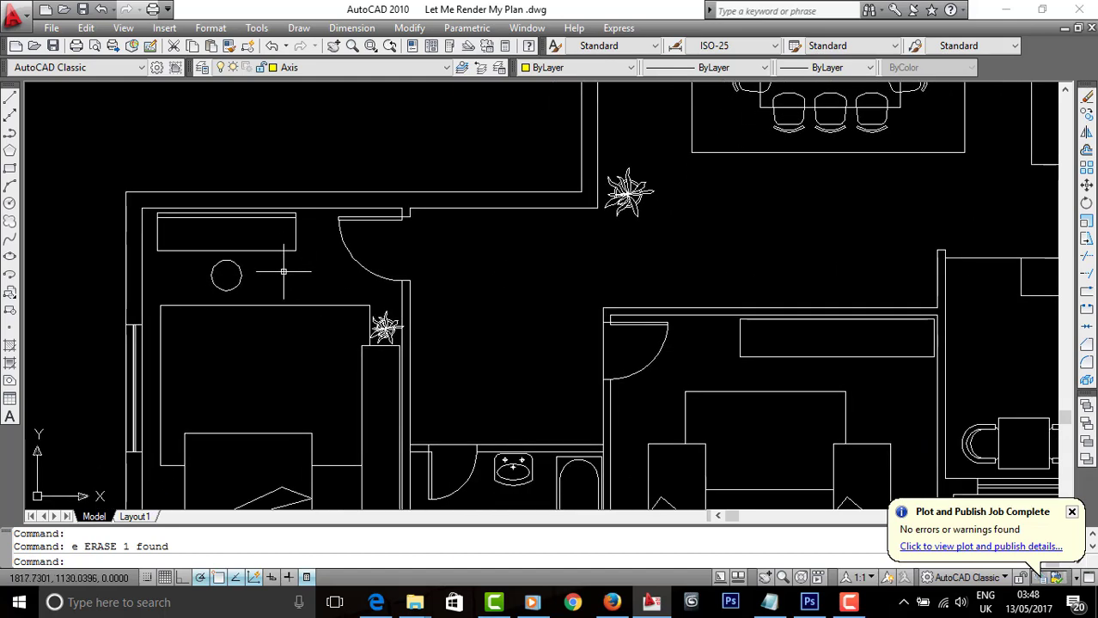
pyautogui.hotkey('ctrl', 'z')
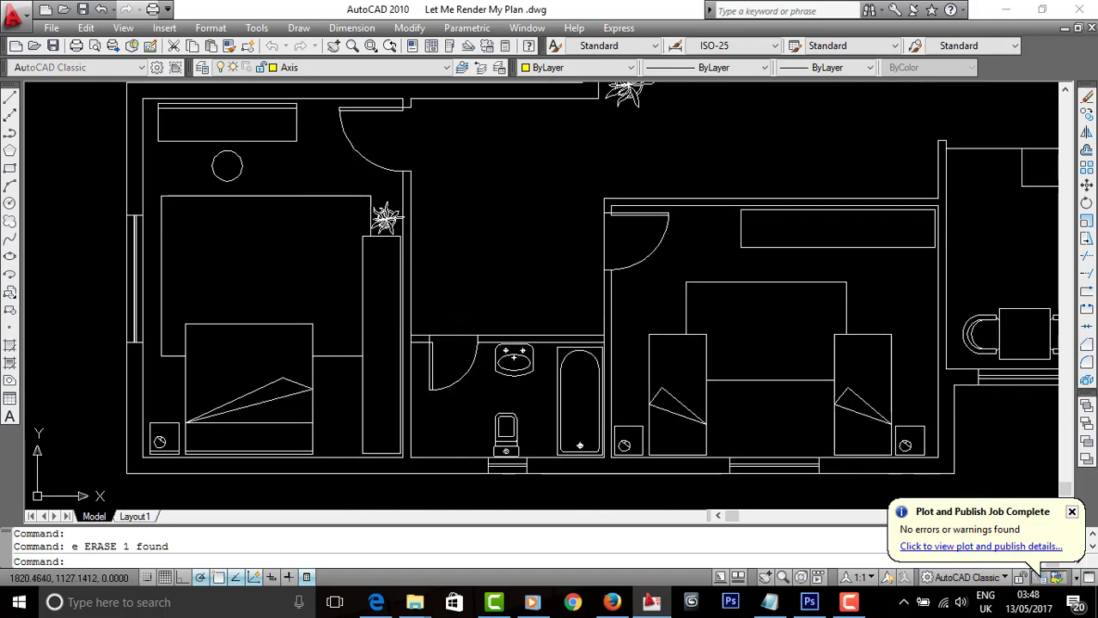
pyautogui.scroll(5, 456, 331)
pyautogui.hotkey('ctrl', 'z')
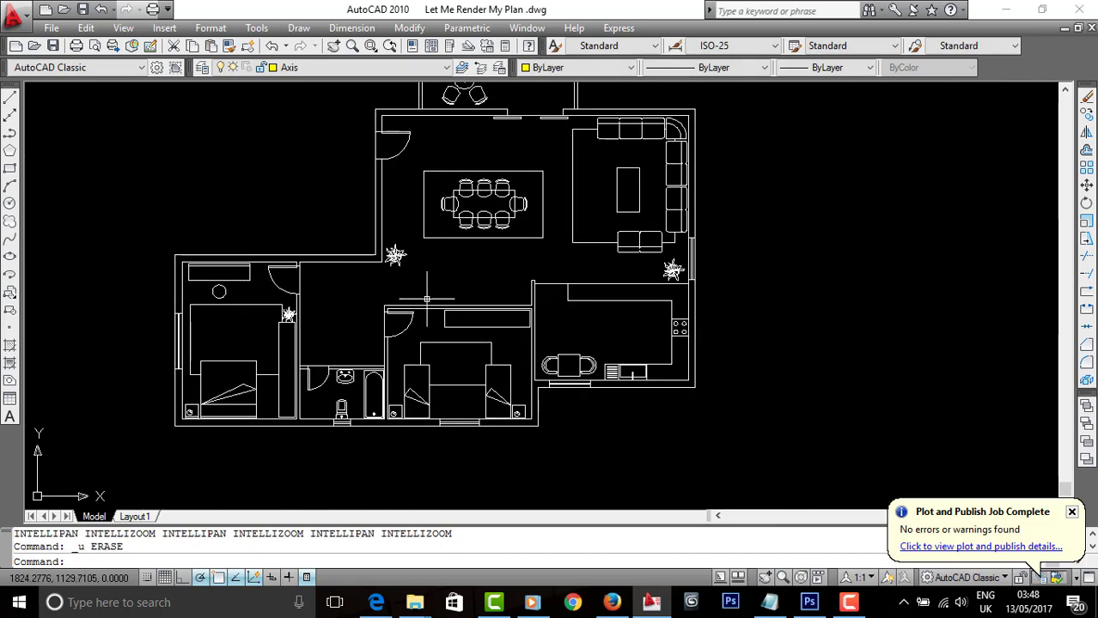
# Step: Examine the outlines of the living-room sofas, corner seat and rug in the floor plan for gaps
pyautogui.scroll(3, 504, 319)
pyautogui.moveTo(598, 216); pyautogui.dragTo(640, 294)
pyautogui.scroll(3, 640, 295)
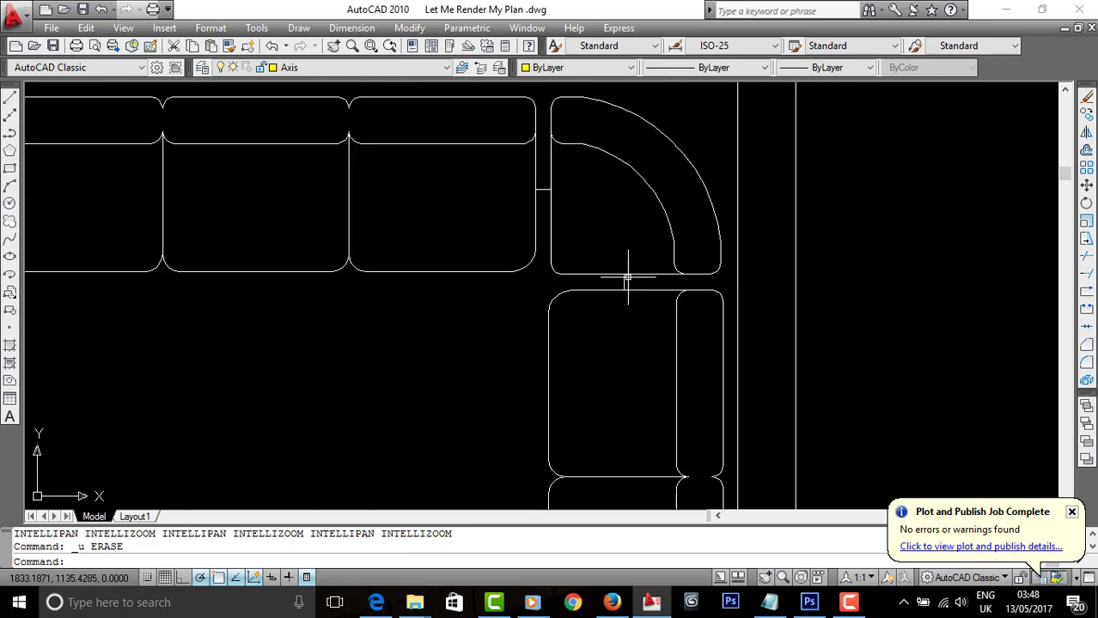
pyautogui.scroll(-5, 604, 271)
pyautogui.scroll(2, 544, 244)
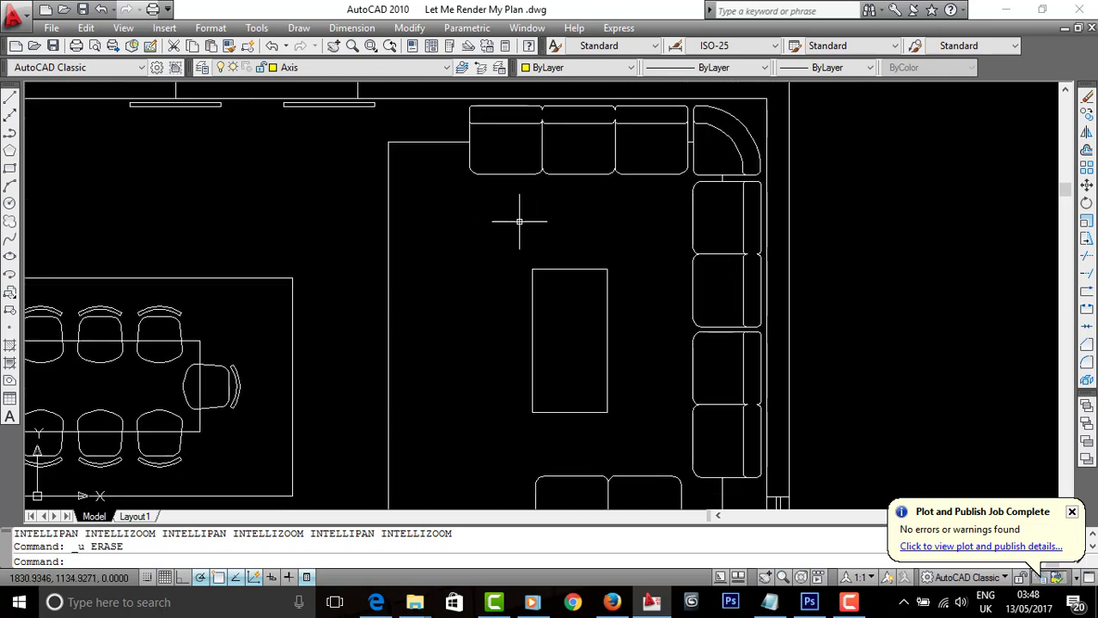
pyautogui.moveTo(435, 402); pyautogui.dragTo(538, 384)
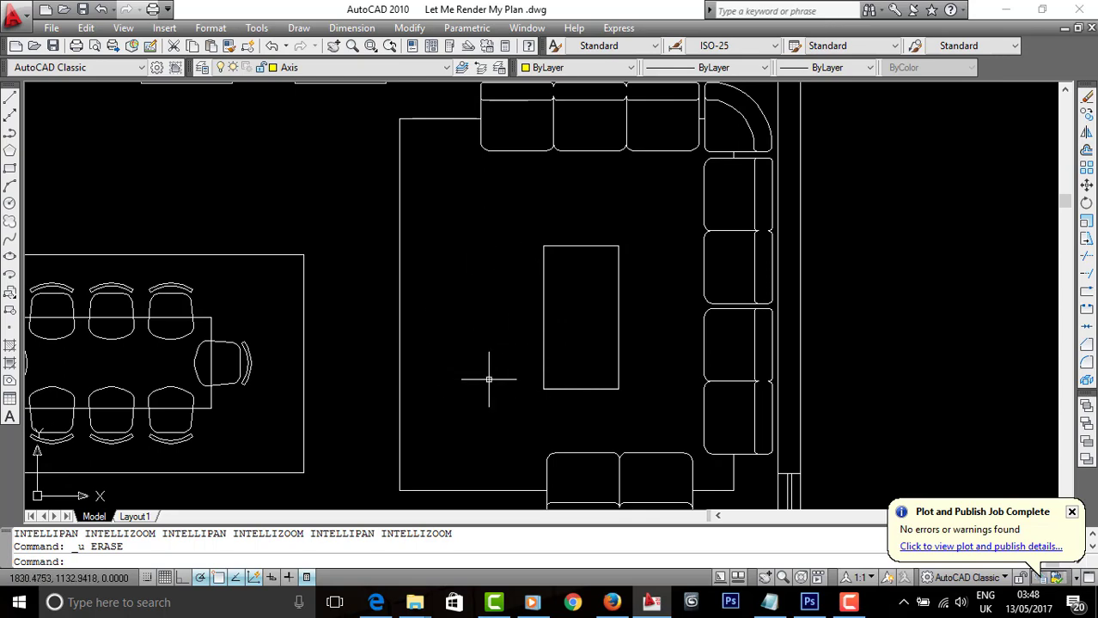
pyautogui.scroll(-2, 511, 307)
pyautogui.scroll(-4, 511, 307)
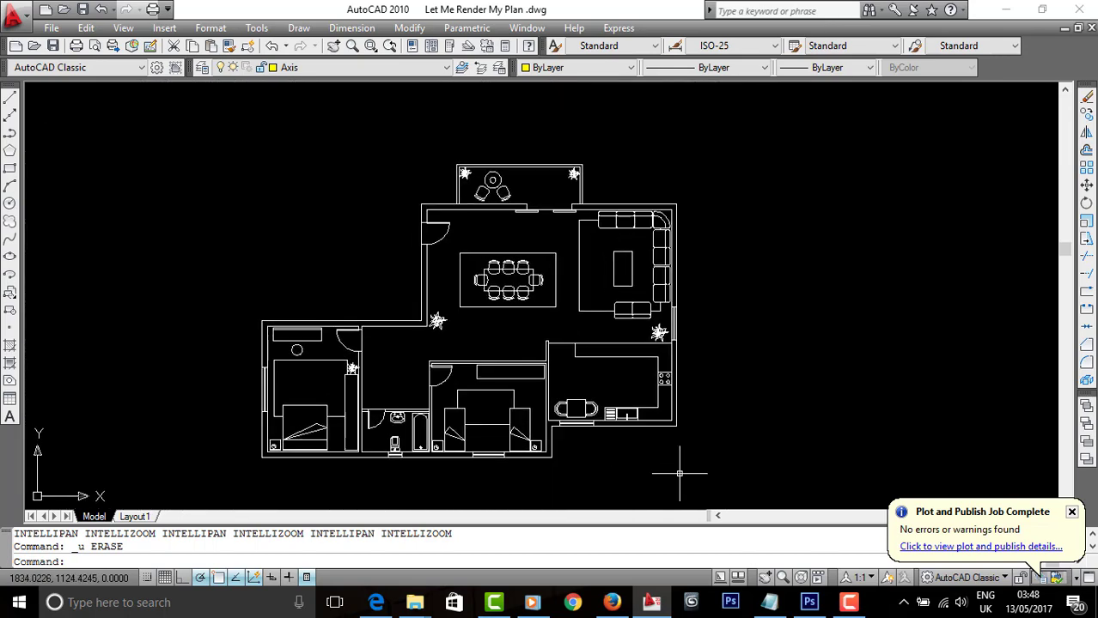
# Step: Switch to Photoshop, activate the Move tool and start opening a file
pyautogui.click(816, 606)
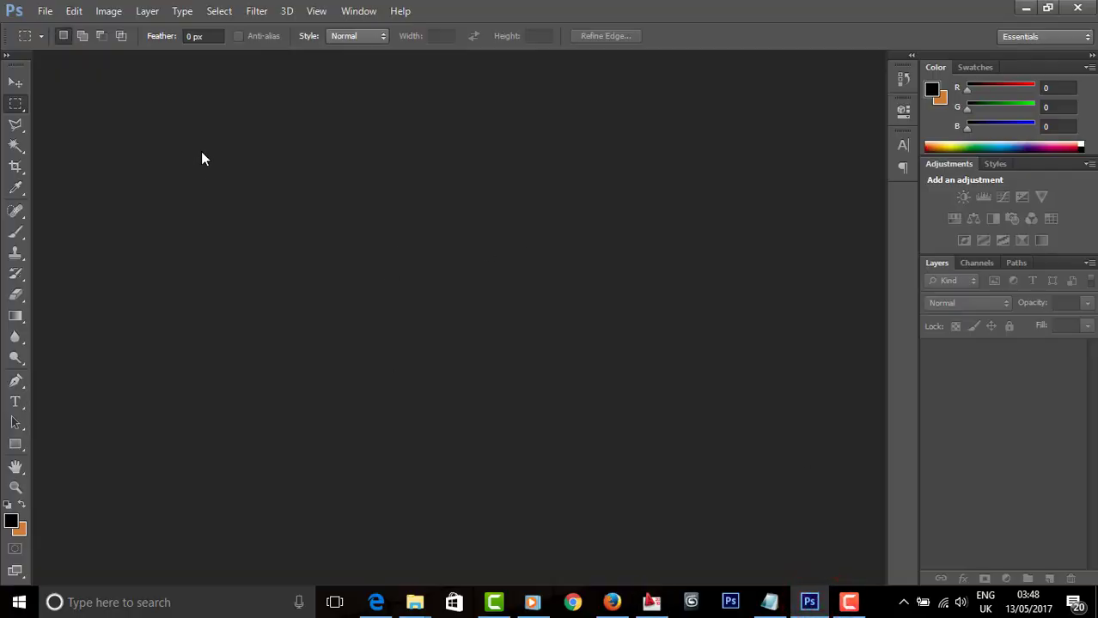
pyautogui.click(17, 83)
pyautogui.click(74, 11)
pyautogui.click(45, 10)
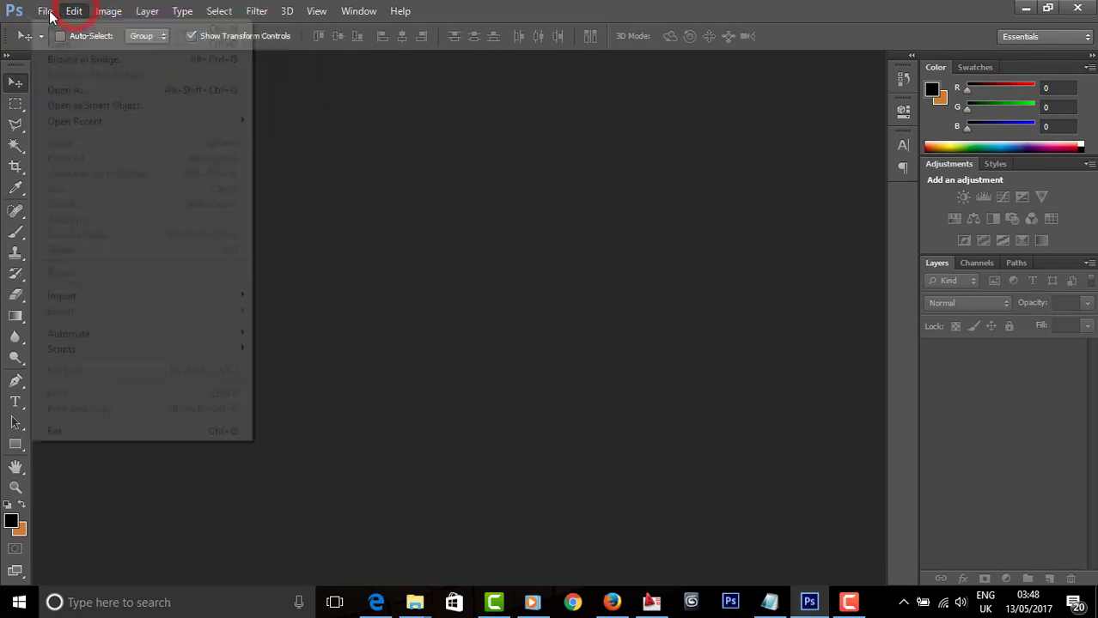
pyautogui.click(57, 43)
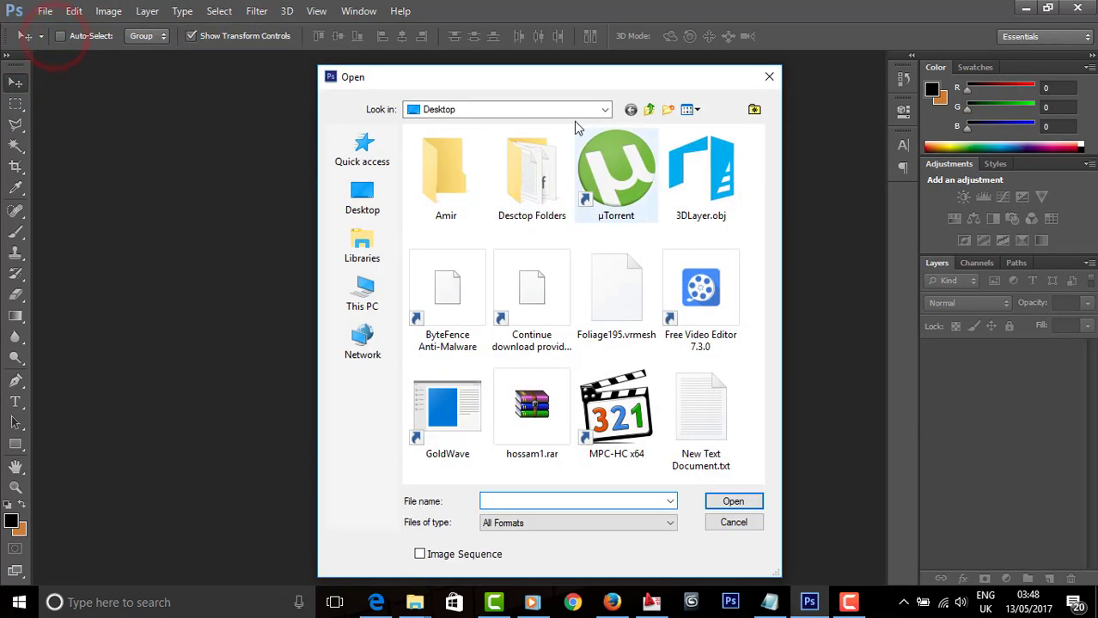
# Step: Open "Let Me Render My Plan -Model.pdf" from the Render Plan Workshop folder on drive F:
pyautogui.click(574, 110)
pyautogui.click(503, 332)
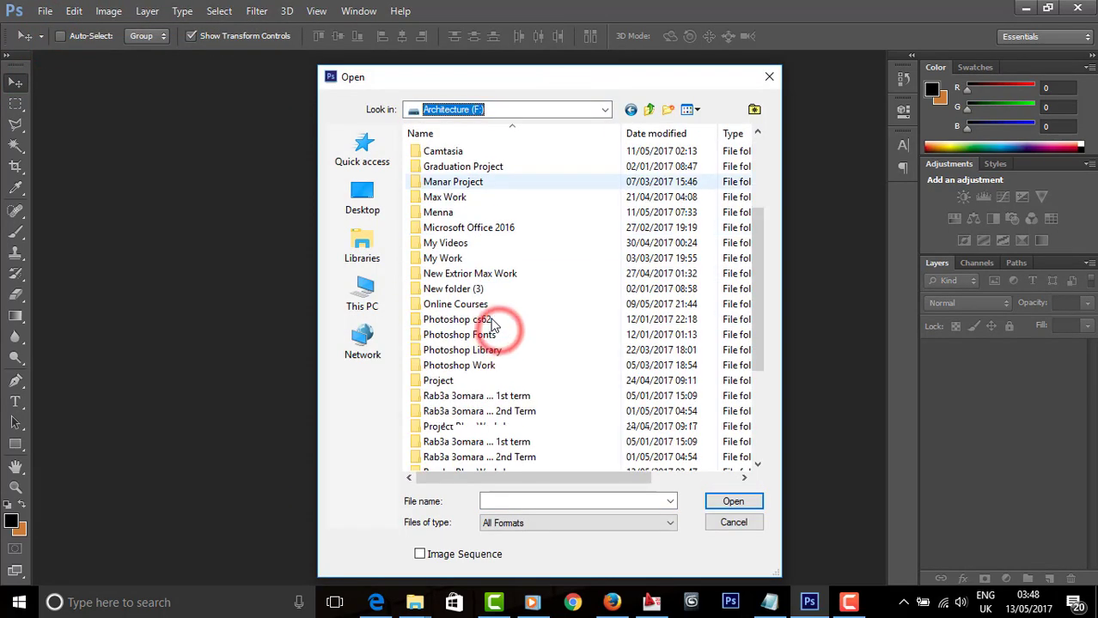
pyautogui.scroll(-1, 477, 344)
pyautogui.doubleClick(455, 380)
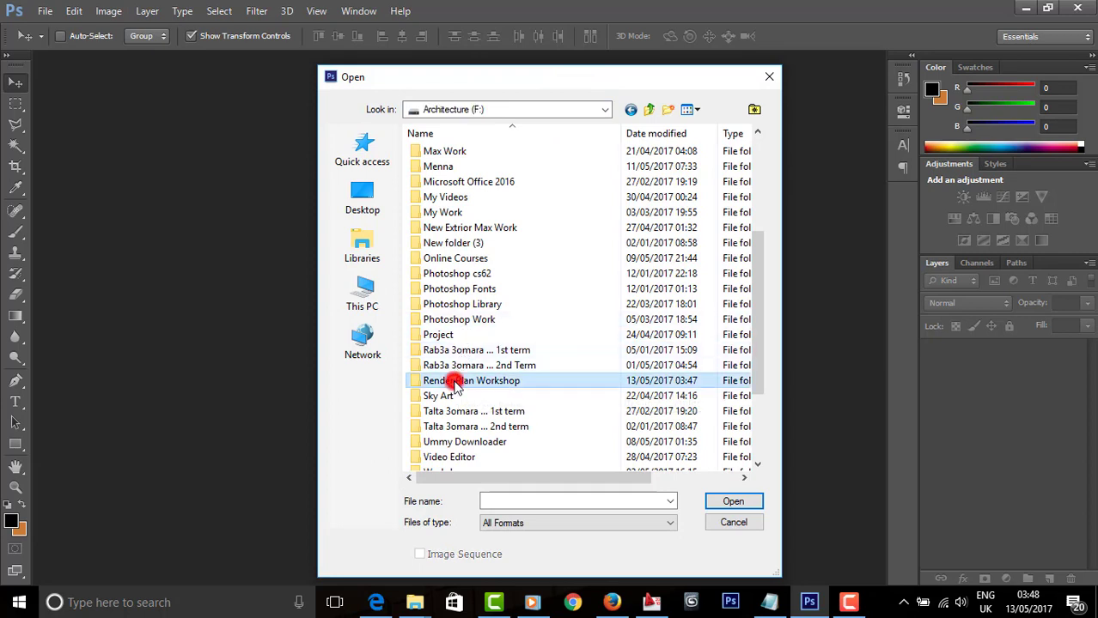
pyautogui.click(468, 234)
pyautogui.click(731, 501)
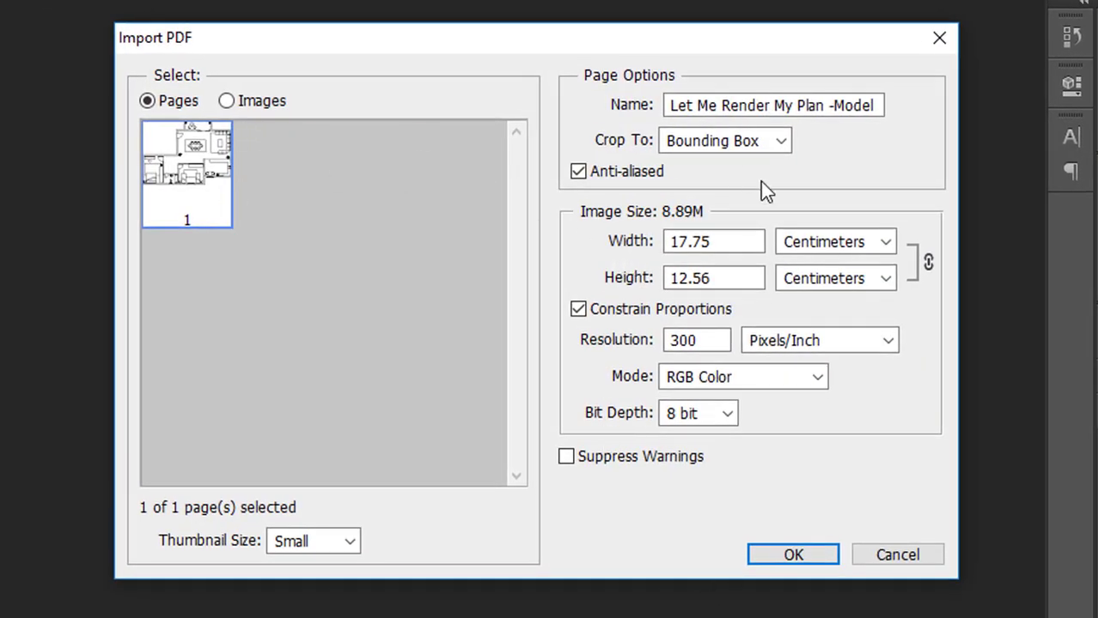
# Step: Set the PDF import resolution to 500 pixels per centimetre
pyautogui.doubleClick(720, 341)
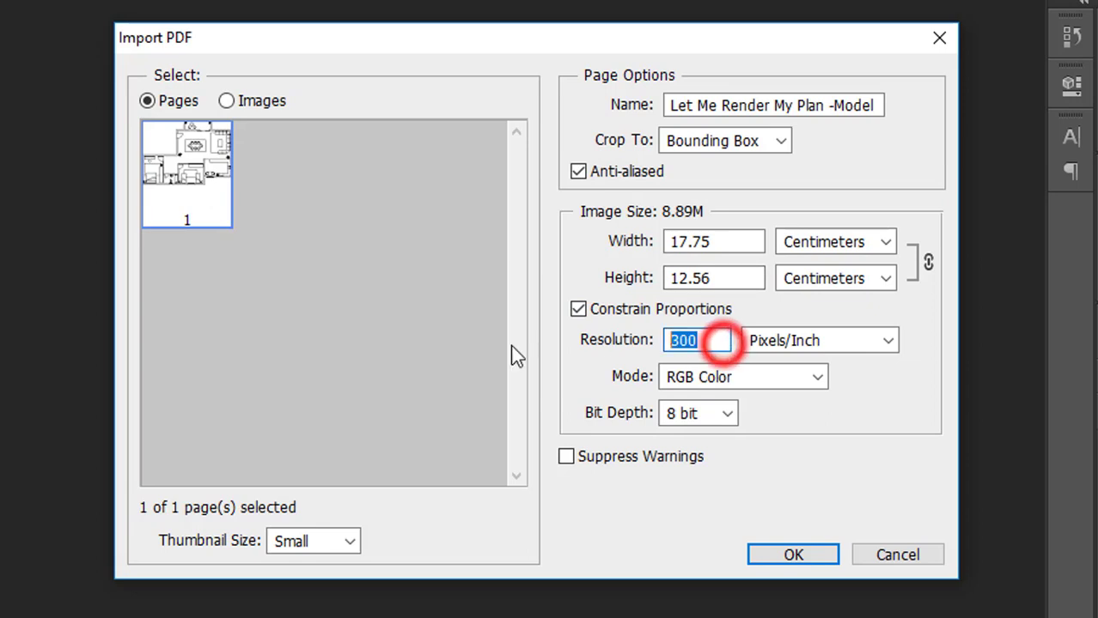
pyautogui.write('500')
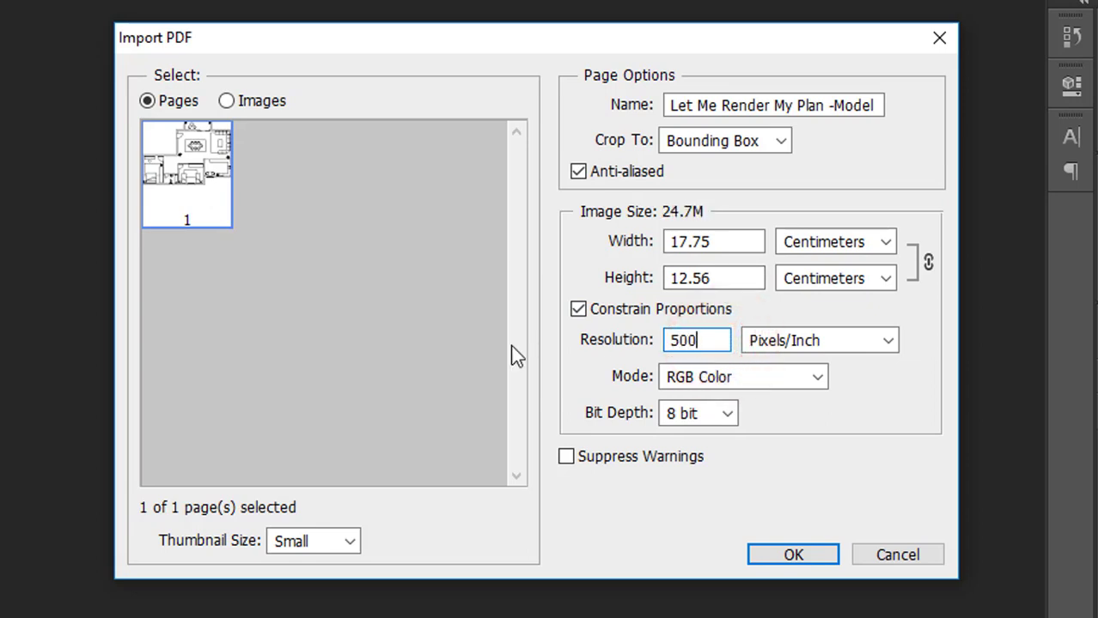
pyautogui.click(822, 341)
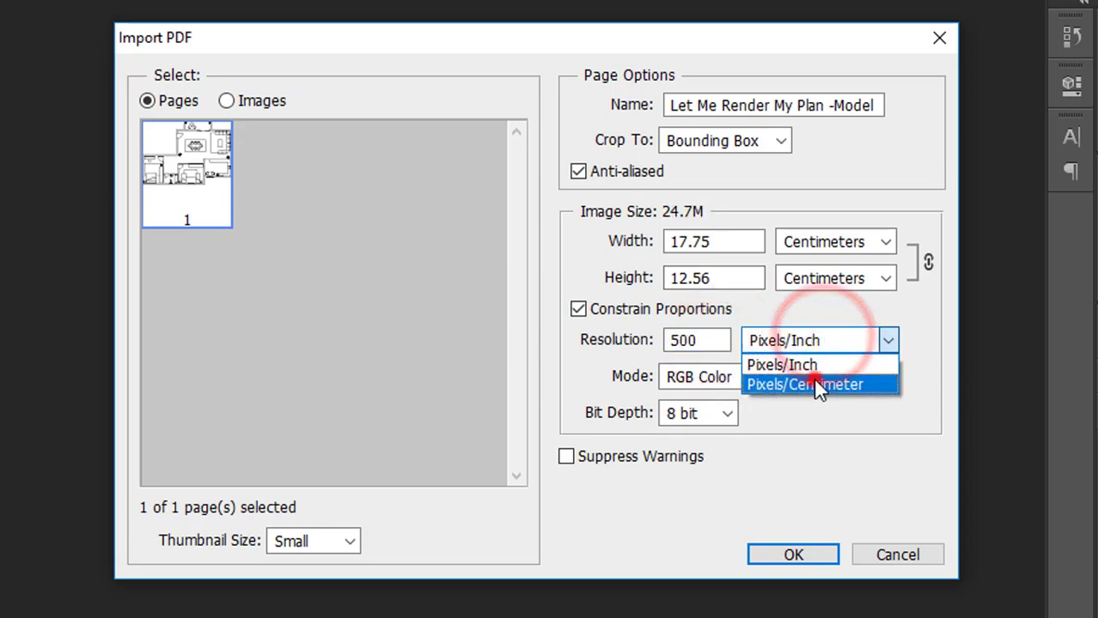
pyautogui.click(816, 386)
# Step: Choose CMYK Color mode and 16 bit depth for the PDF page, and import it
pyautogui.click(784, 377)
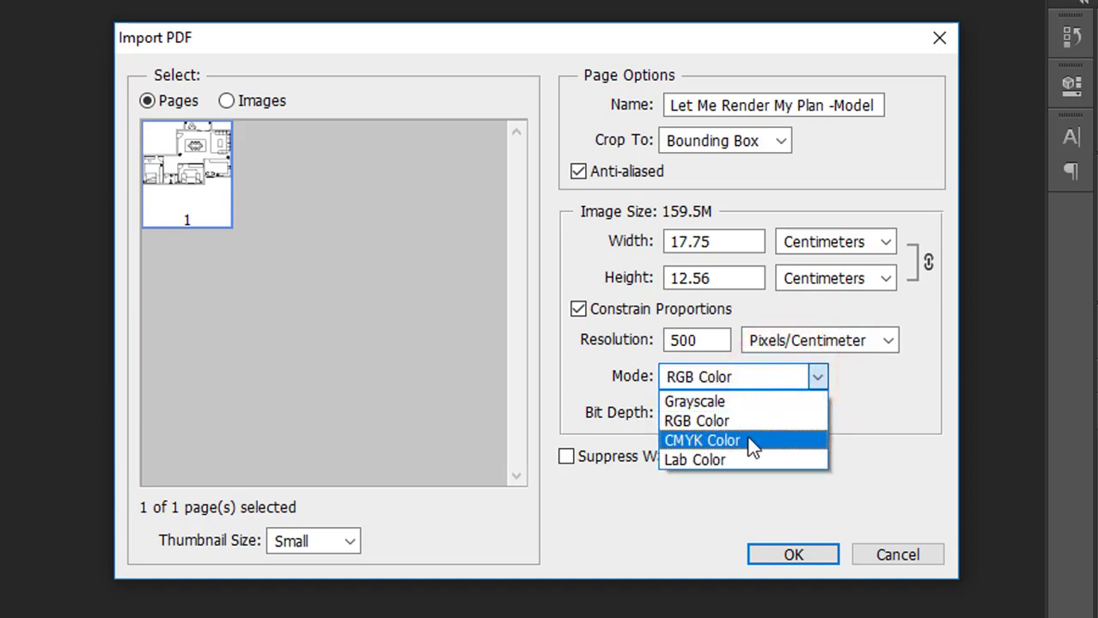
pyautogui.click(748, 441)
pyautogui.click(729, 414)
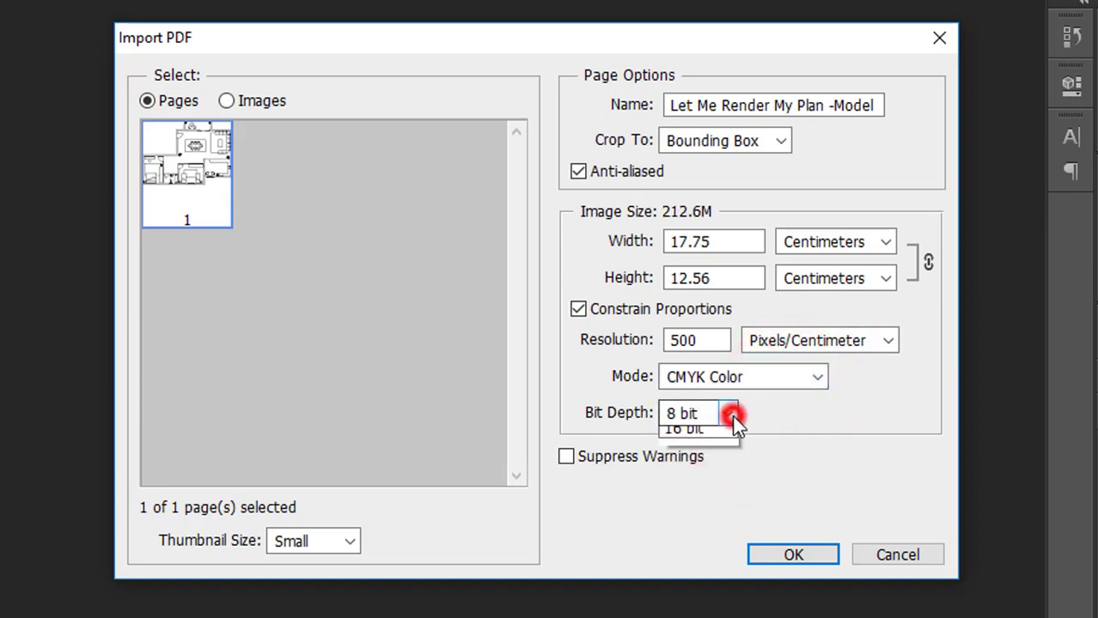
pyautogui.click(711, 460)
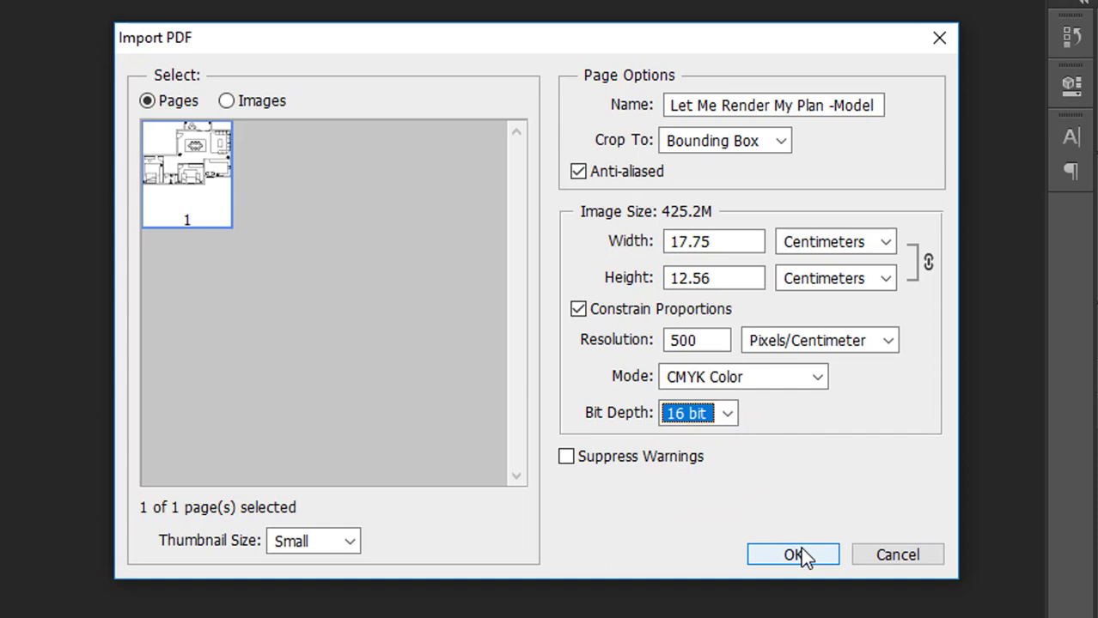
pyautogui.click(772, 555)
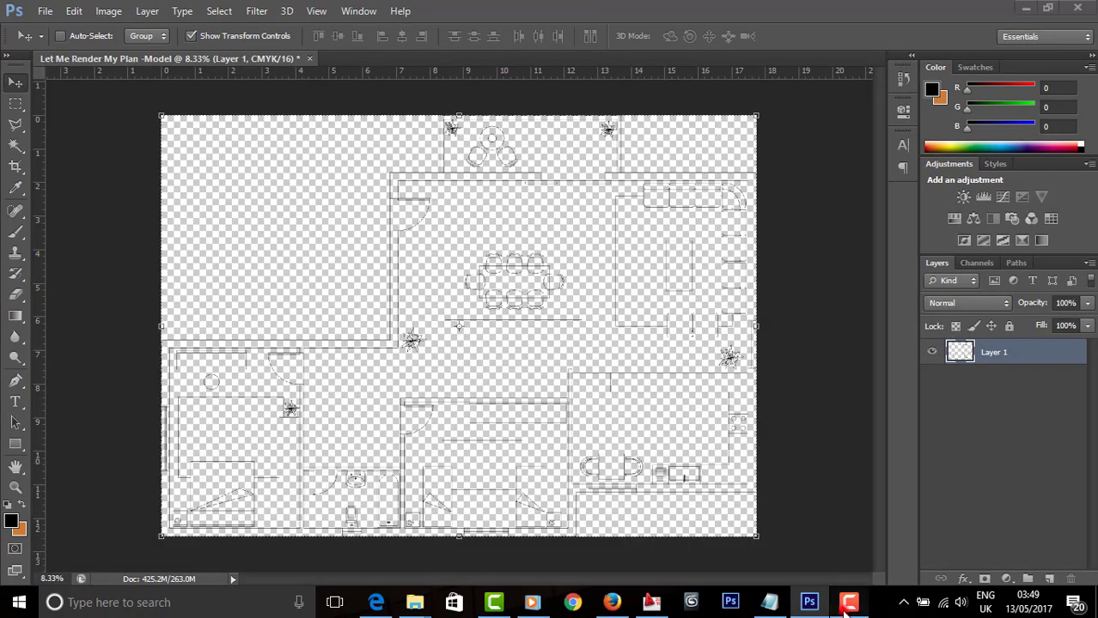
pyautogui.click(849, 601)
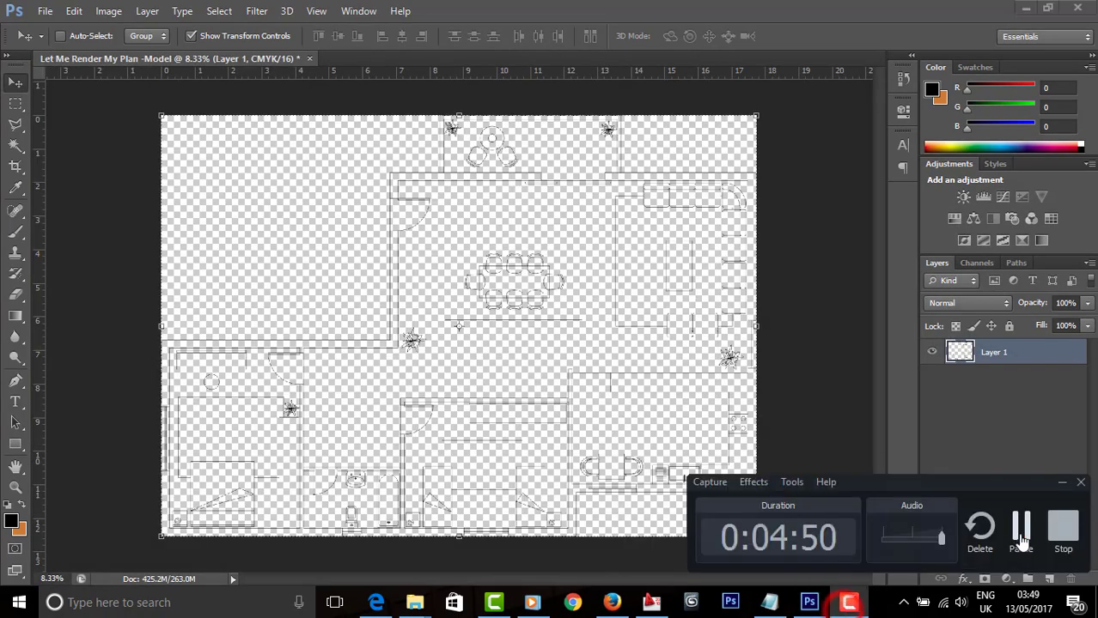
pyautogui.click(1021, 531)
pyautogui.scroll(5, 769, 391)
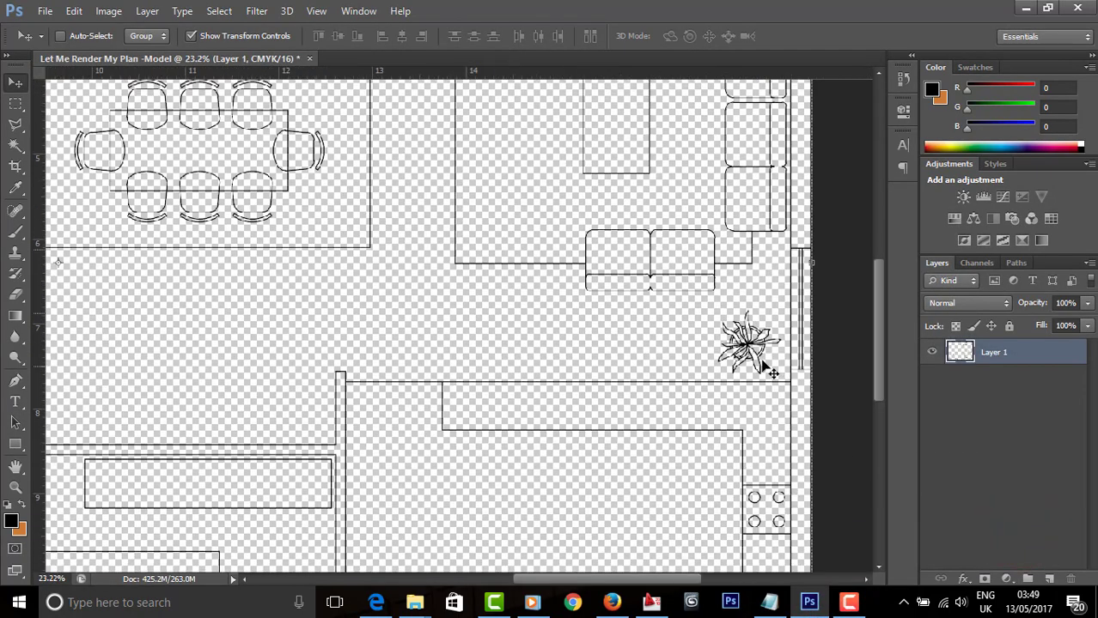
# Step: Examine the line quality of the imported floor plan, both in full and close up around the plant and the kitchen wall
pyautogui.scroll(-5, 749, 348)
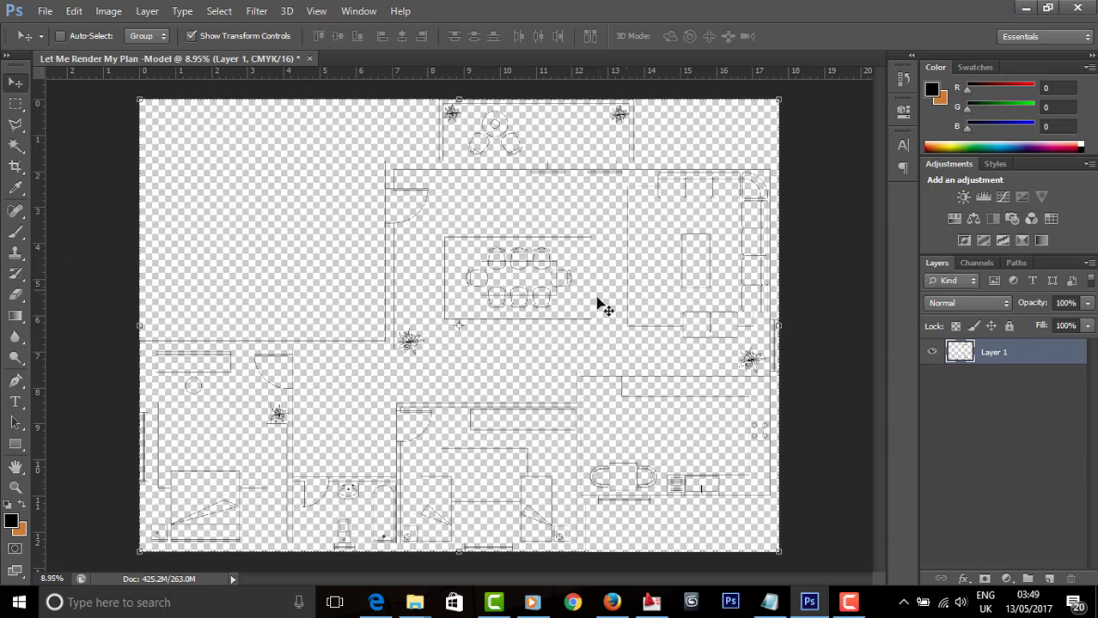
pyautogui.click(847, 602)
pyautogui.scroll(4, 739, 288)
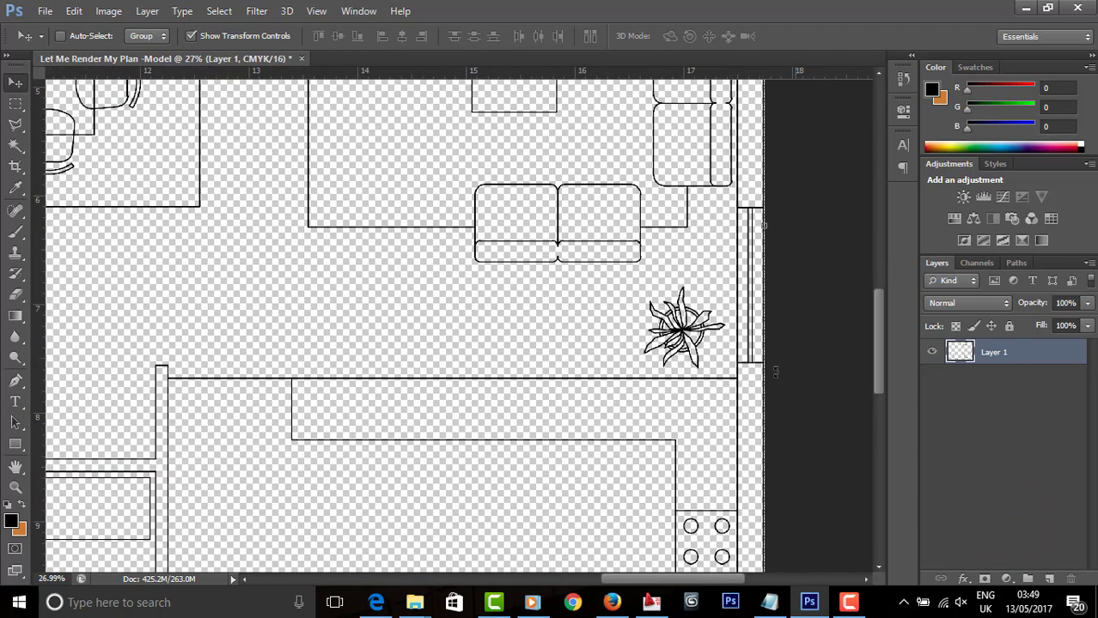
pyautogui.scroll(4, 761, 408)
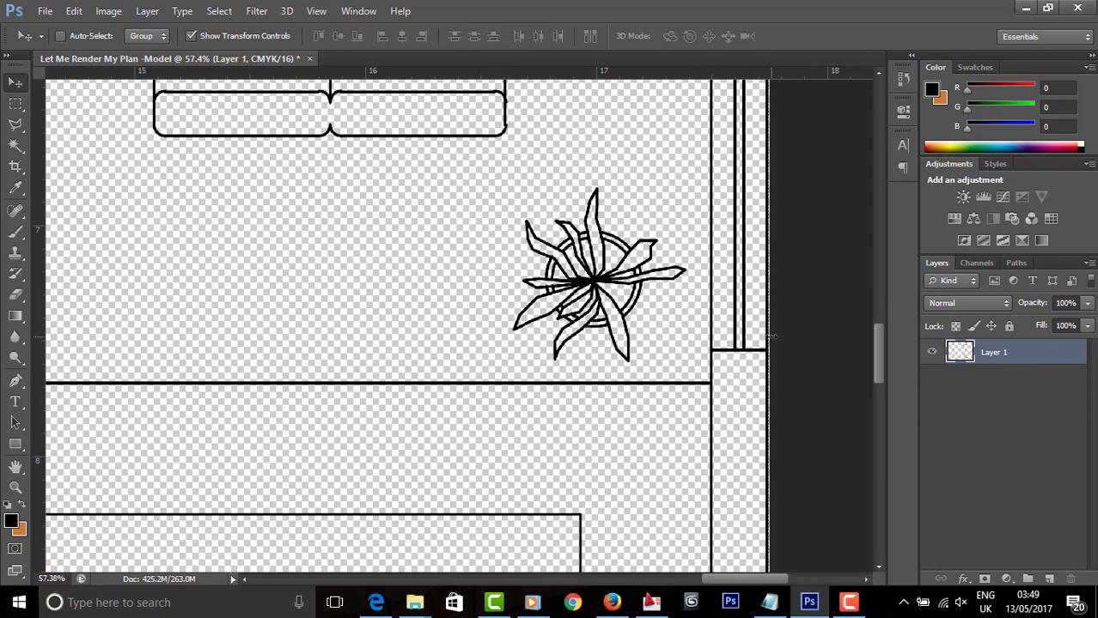
pyautogui.scroll(-10, 715, 400)
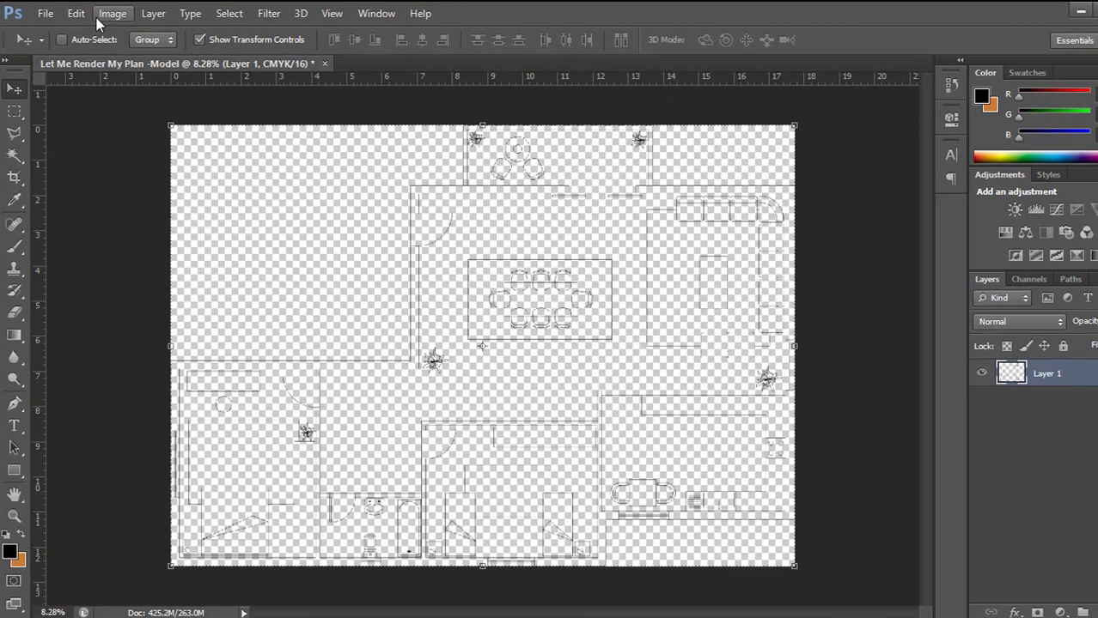
# Step: Set the canvas size to 29.7 cm wide and 21 cm high, and fit the whole canvas in view
pyautogui.click(108, 11)
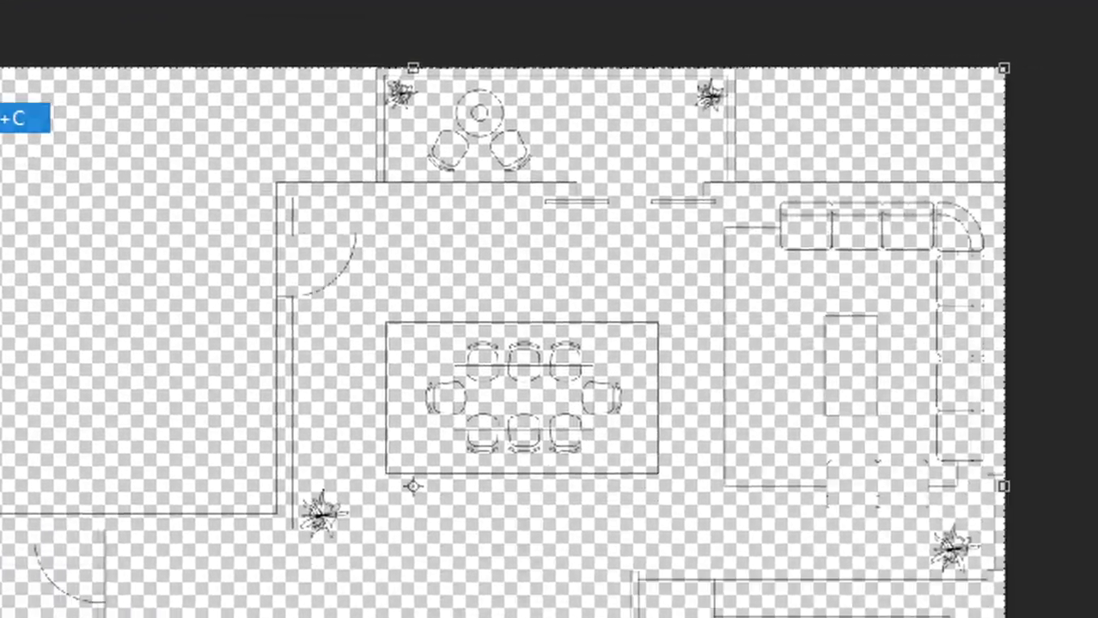
pyautogui.click(231, 315)
pyautogui.moveTo(566, 32); pyautogui.dragTo(708, 41)
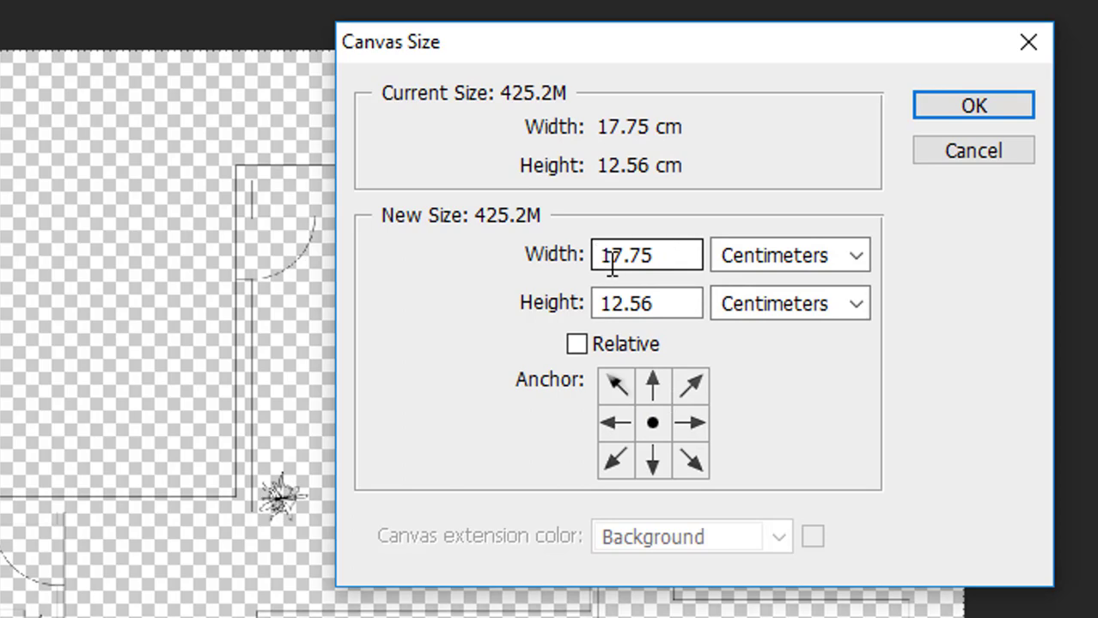
pyautogui.doubleClick(663, 255)
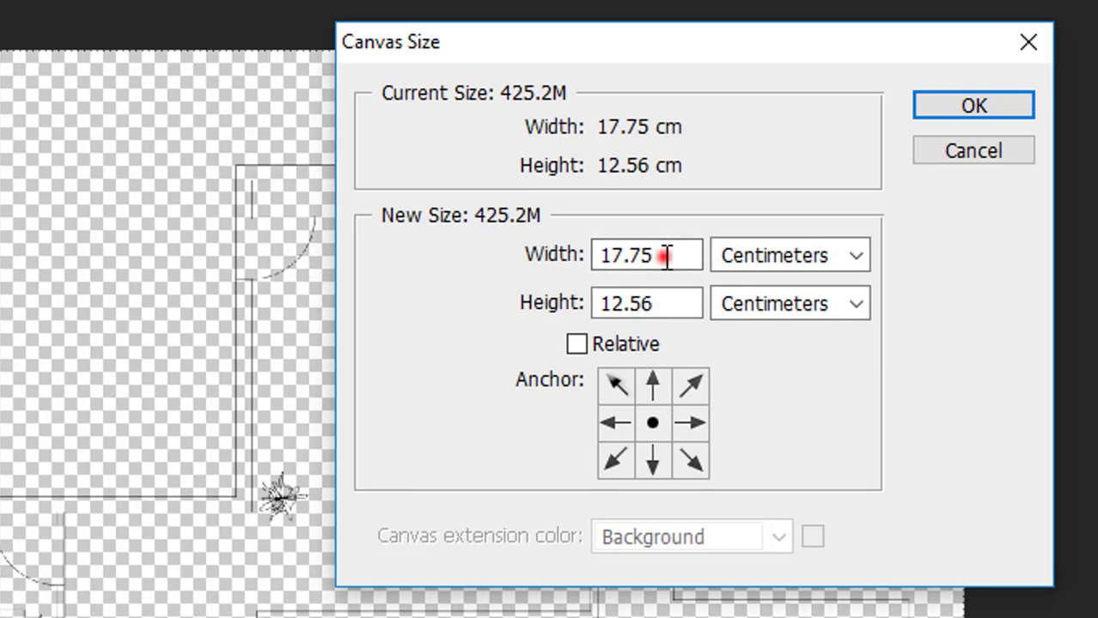
pyautogui.write('29.7')
pyautogui.click(505, 262)
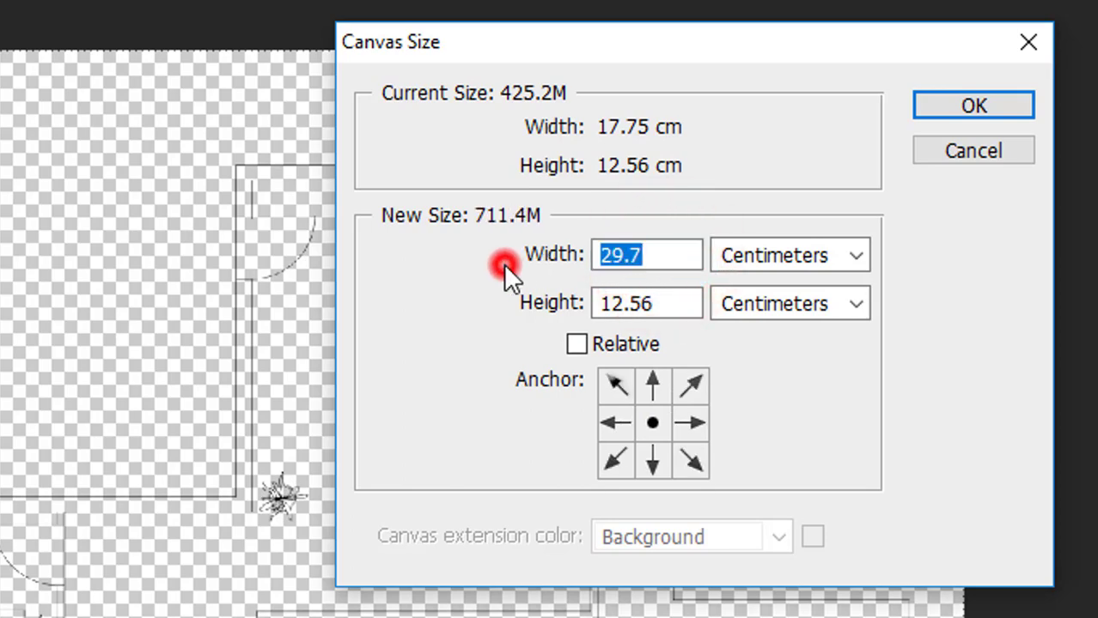
pyautogui.click(670, 303)
pyautogui.write('21')
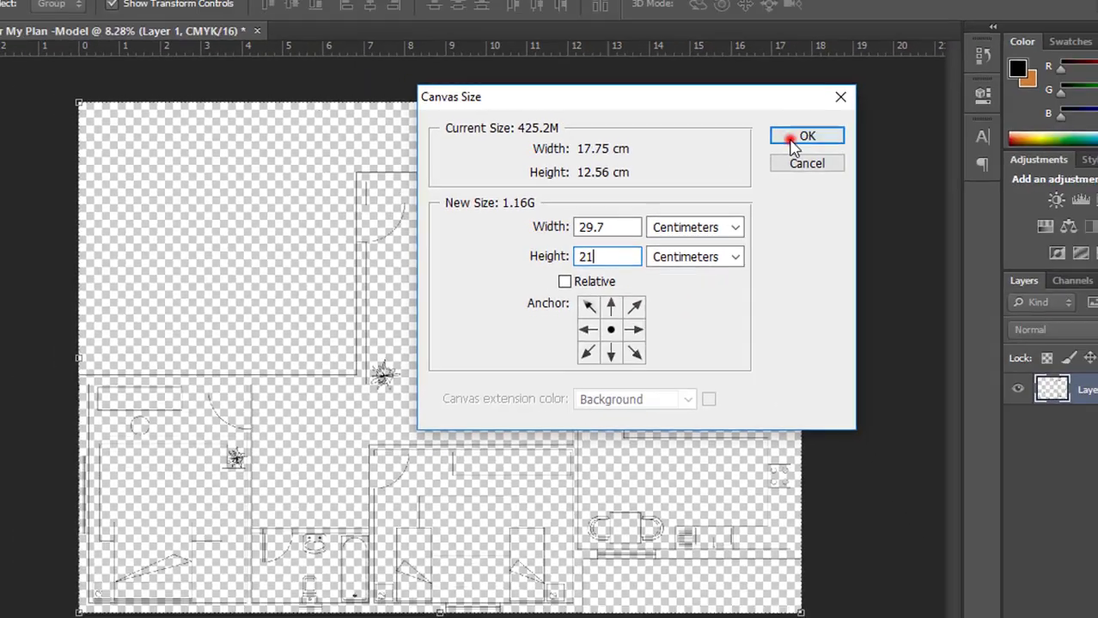
pyautogui.click(791, 139)
pyautogui.hotkey('ctrl', '0')
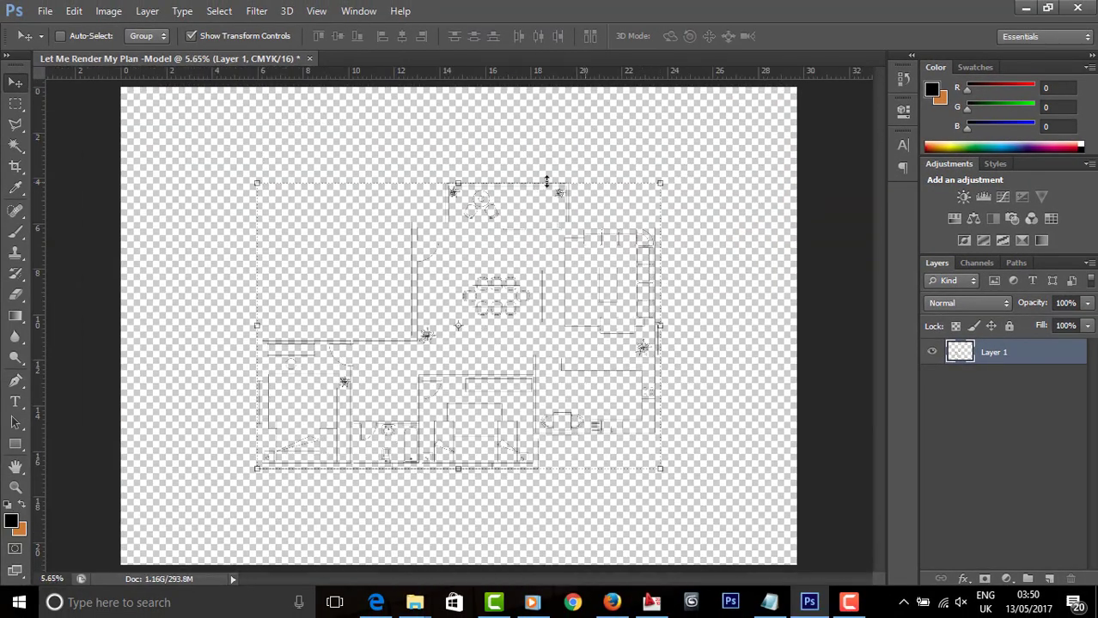
# Step: Rename the floor plan layer as "Plan"
pyautogui.scroll(-1, 771, 356)
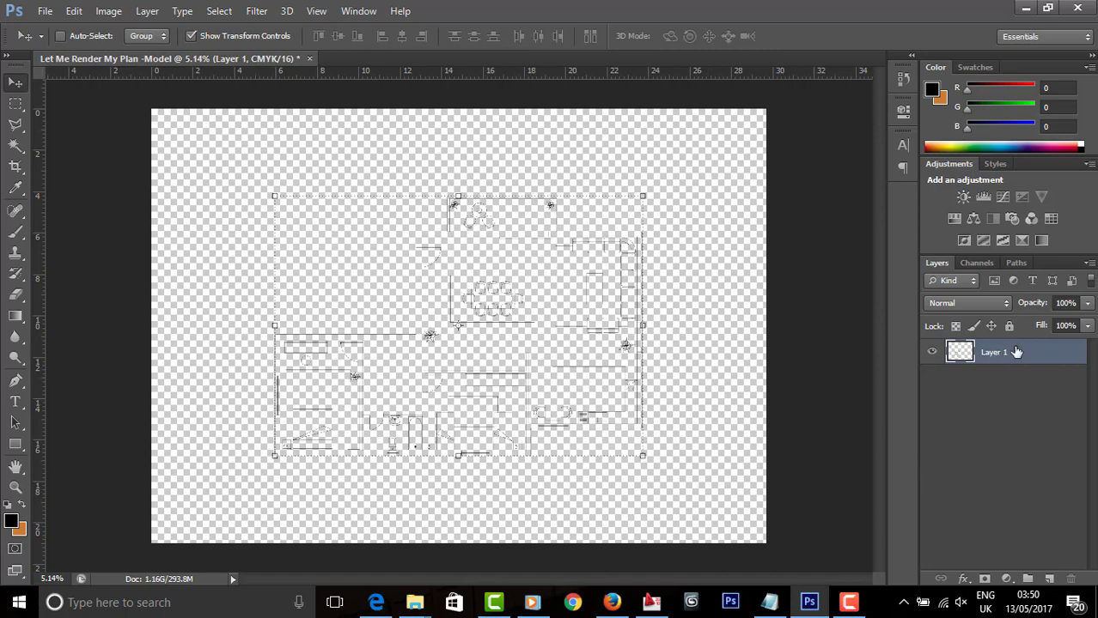
pyautogui.moveTo(687, 353)
pyautogui.mouseDown()
pyautogui.moveTo(687, 320)
pyautogui.moveTo(718, 352)
pyautogui.moveTo(664, 319)
pyautogui.moveTo(692, 365)
pyautogui.moveTo(673, 347)
pyautogui.mouseUp()
pyautogui.doubleClick(999, 359)
pyautogui.write('Plan')
pyautogui.press('Return')
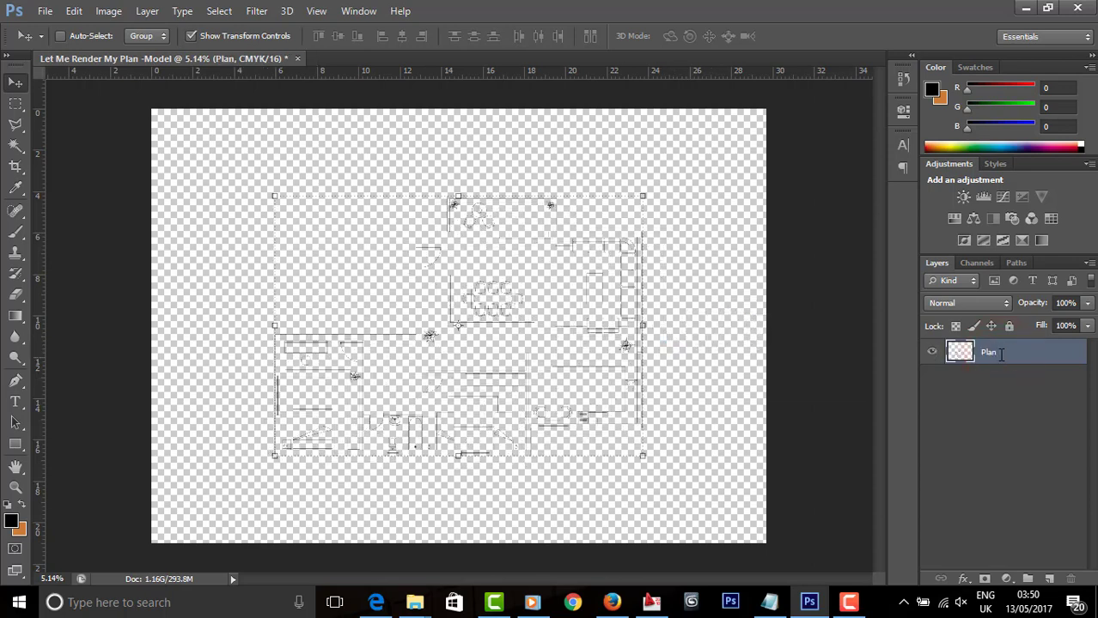
# Step: Create a new layer above Plan and name it "Background"
pyautogui.click(1049, 579)
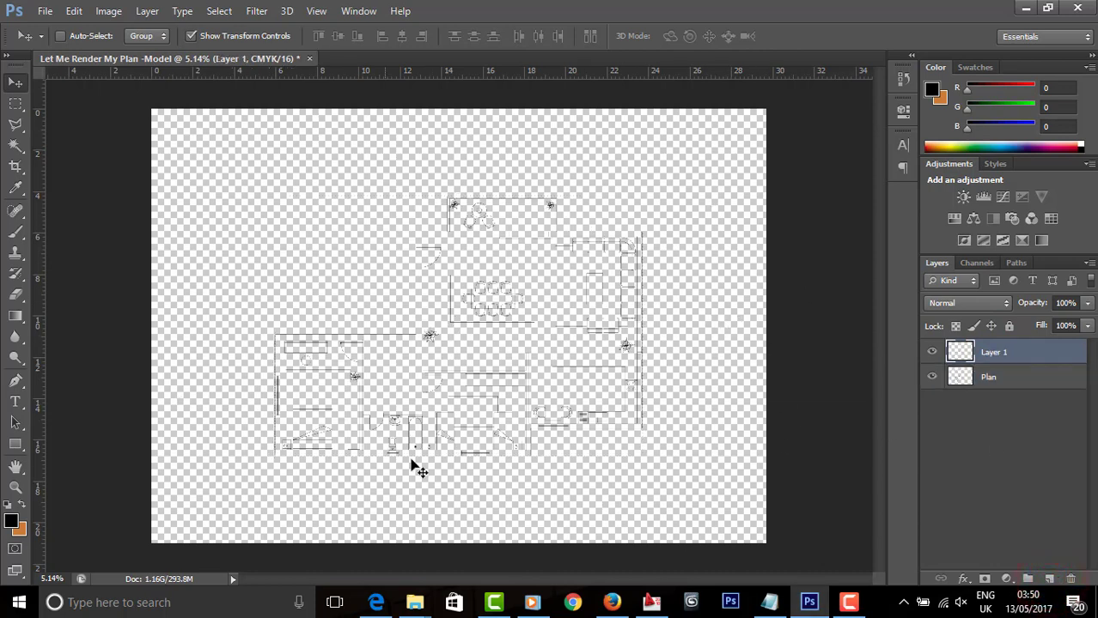
pyautogui.doubleClick(993, 359)
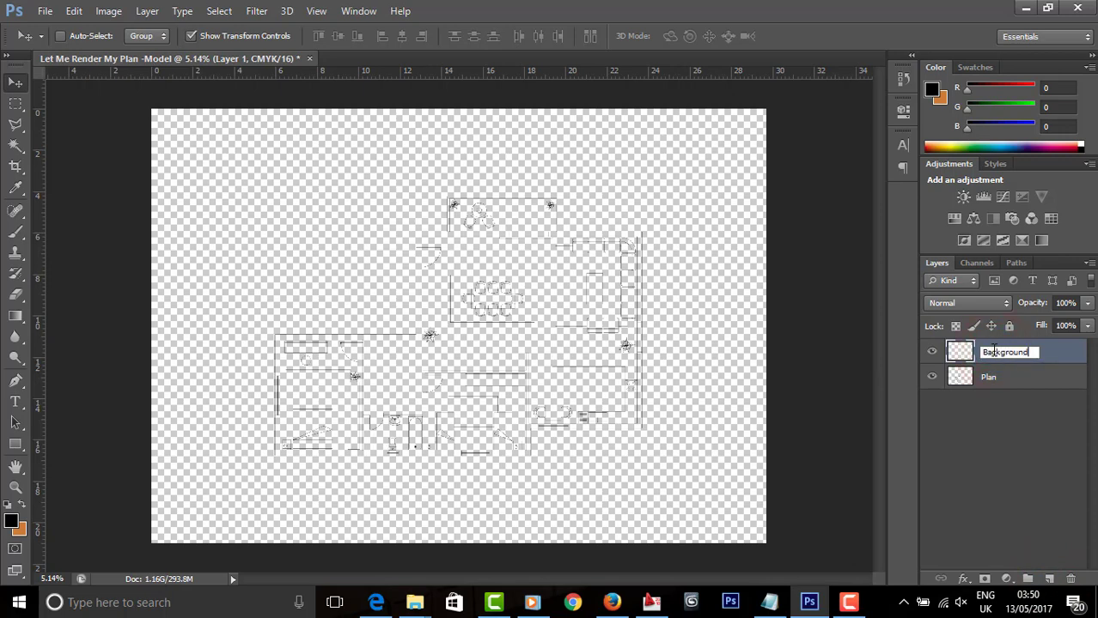
pyautogui.write('Background')
pyautogui.press('Return')
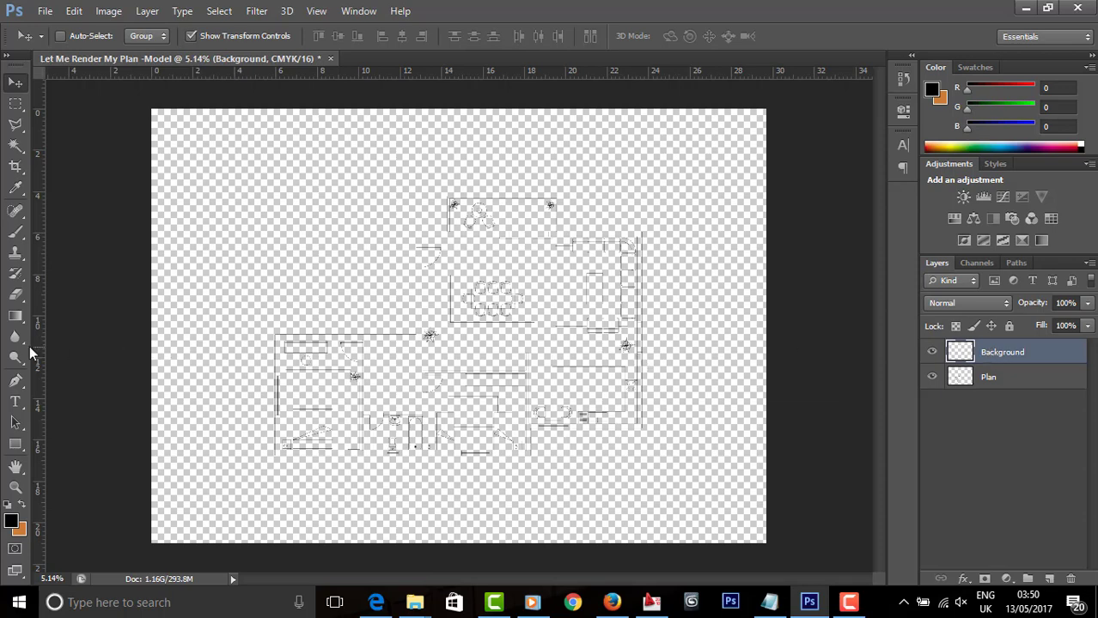
# Step: Make white the foreground colour and fill the empty Background layer using the Paint Bucket tool
pyautogui.click(12, 316)
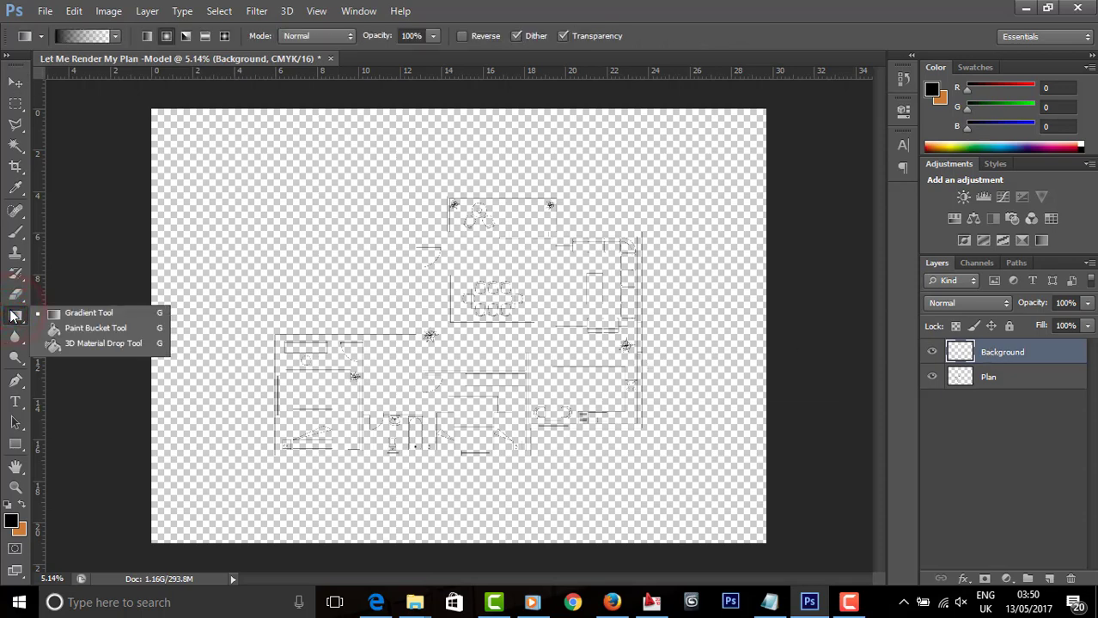
pyautogui.click(79, 329)
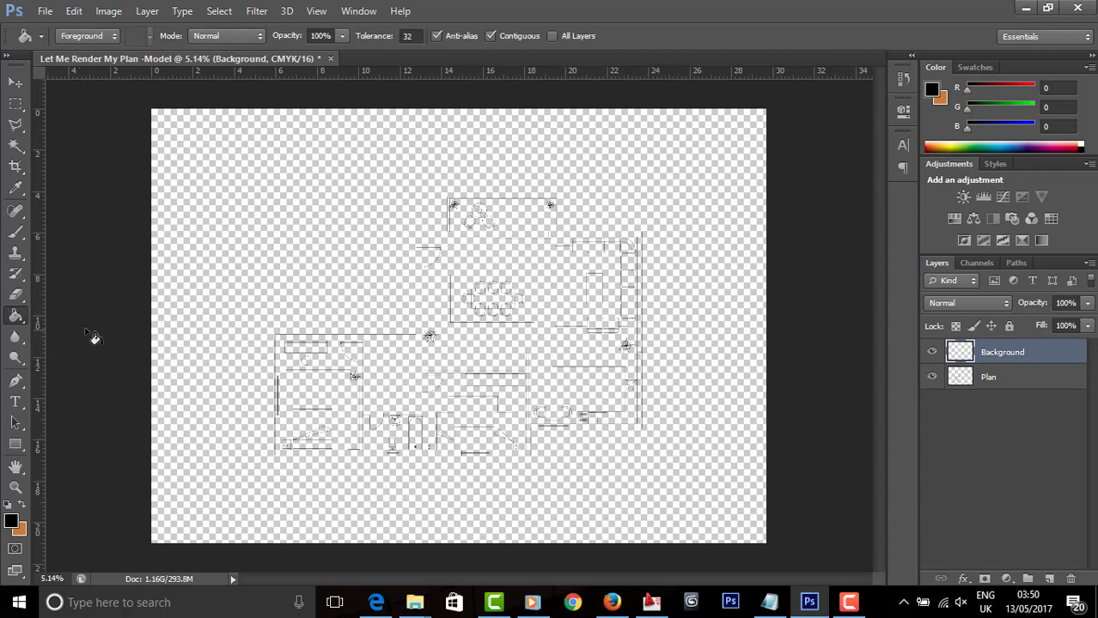
pyautogui.click(23, 506)
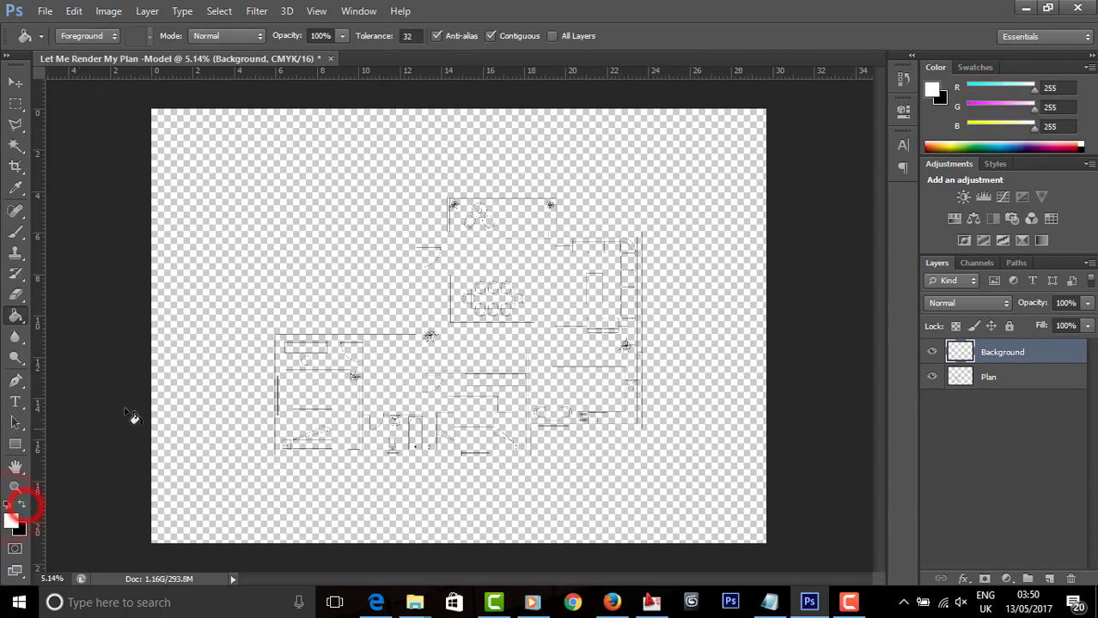
pyautogui.click(173, 364)
pyautogui.click(849, 602)
pyautogui.click(1014, 529)
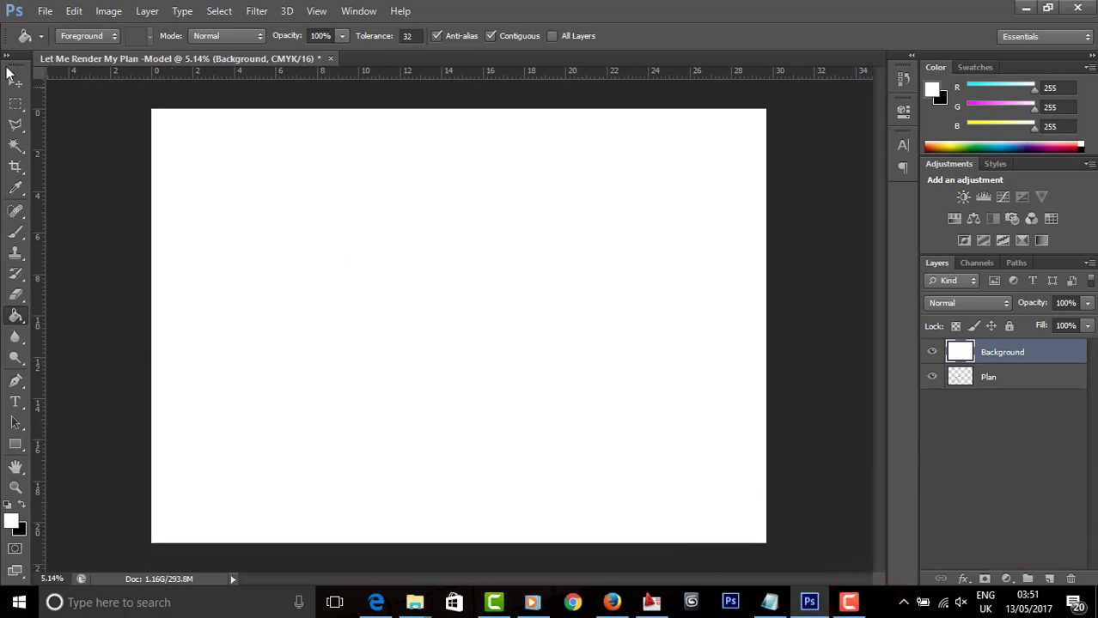
# Step: Move the white Background layer beneath the Plan layer, and delete that Background layer
pyautogui.click(16, 83)
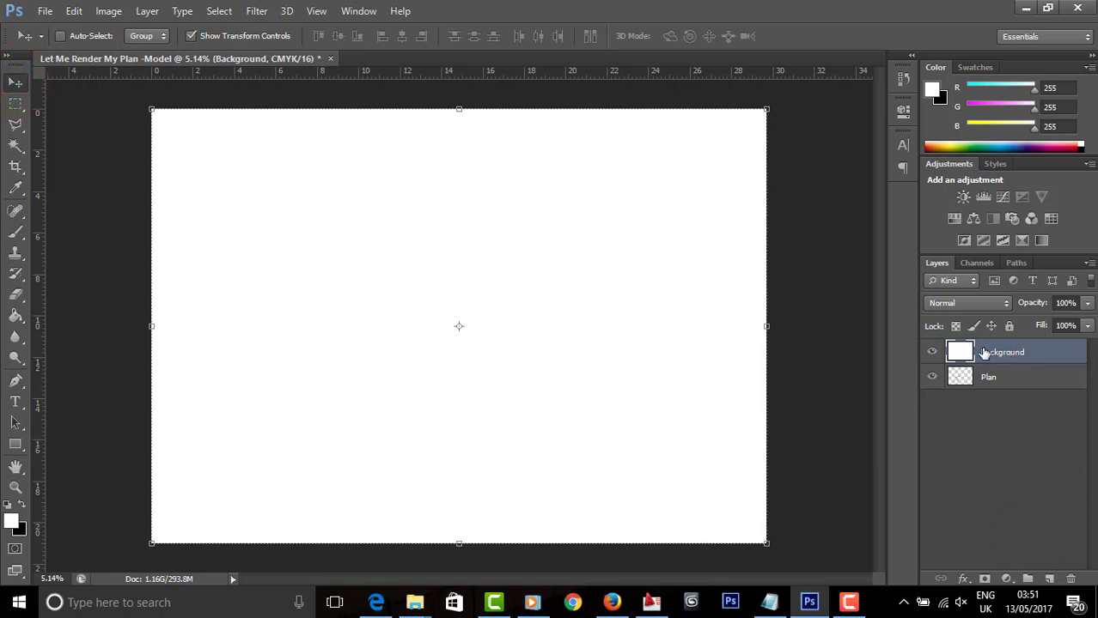
pyautogui.moveTo(996, 352); pyautogui.dragTo(997, 393)
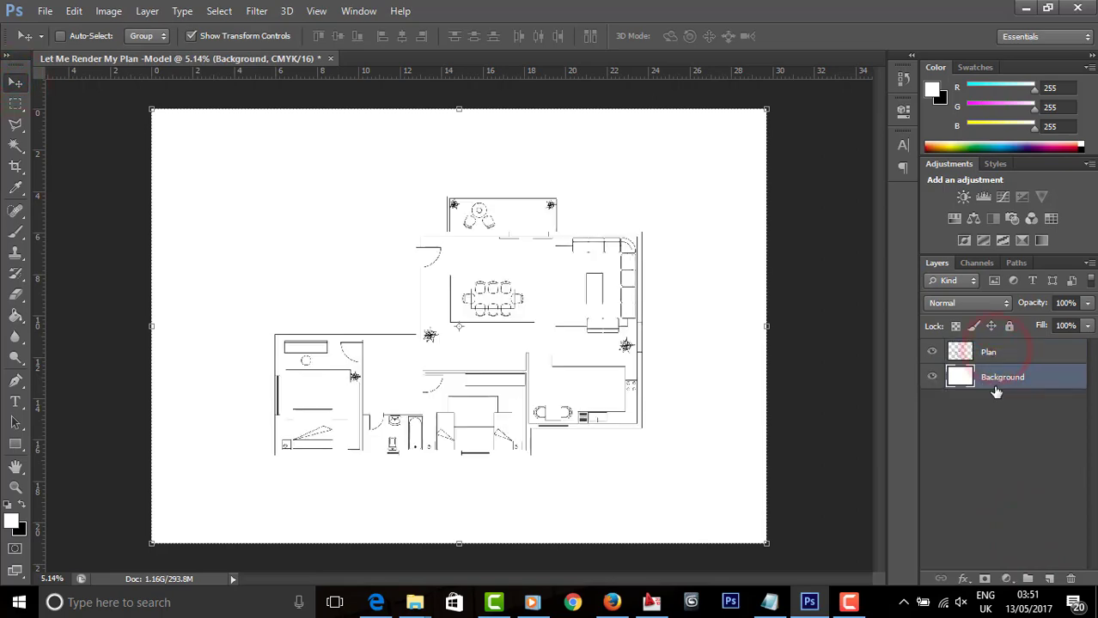
pyautogui.scroll(3, 412, 301)
pyautogui.scroll(-3, 516, 258)
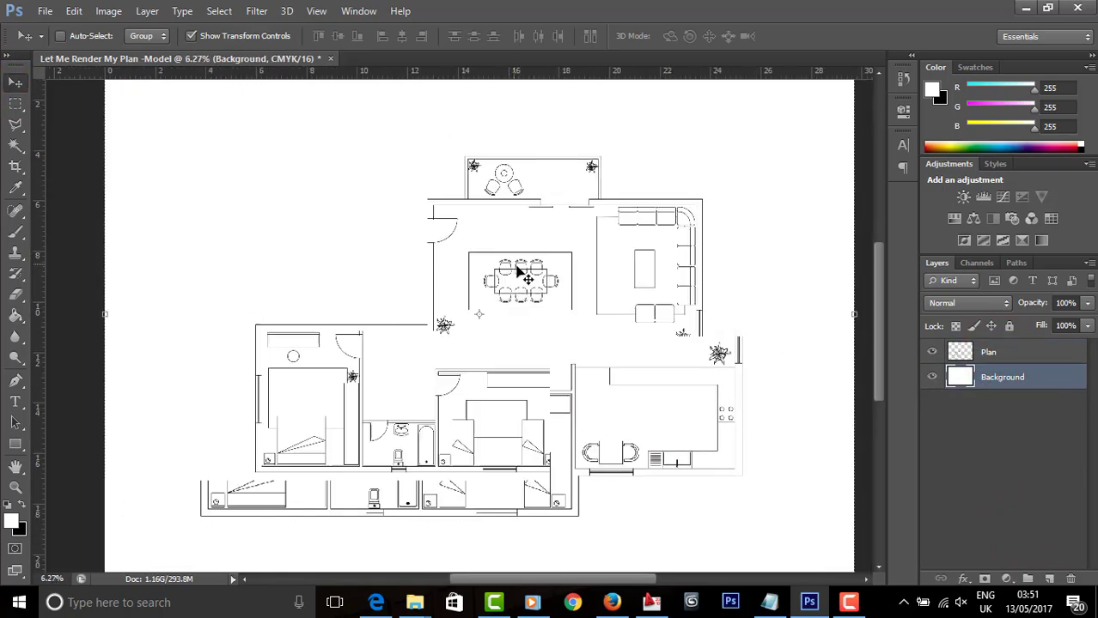
pyautogui.press('Delete')
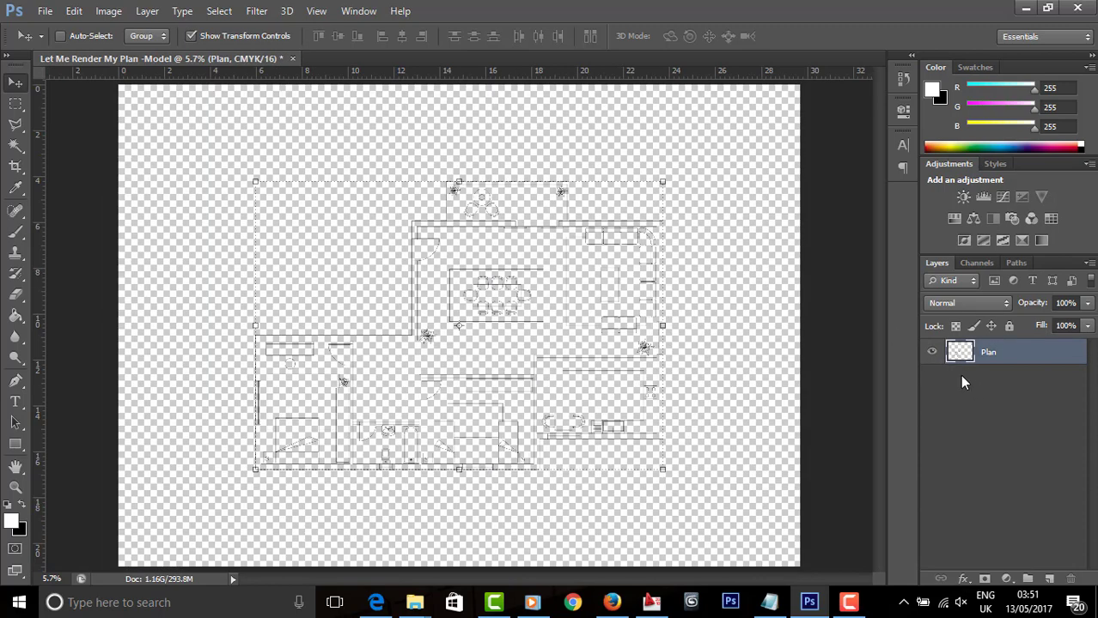
# Step: Add a replacement empty layer above the Plan layer and name it "Background"
pyautogui.click(1046, 580)
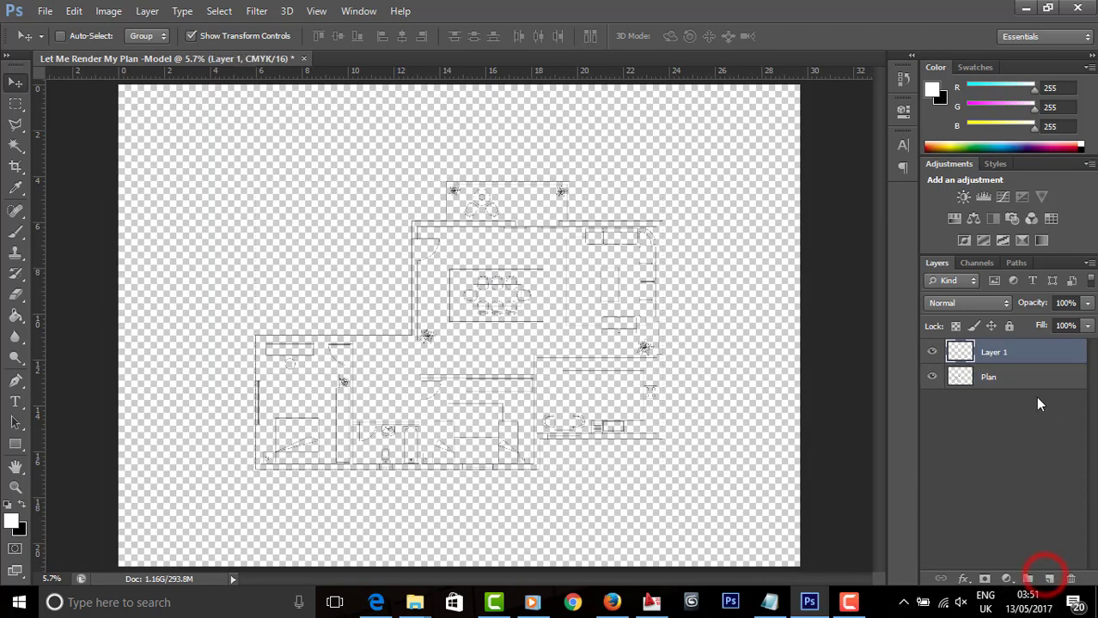
pyautogui.doubleClick(1006, 355)
pyautogui.write('Background')
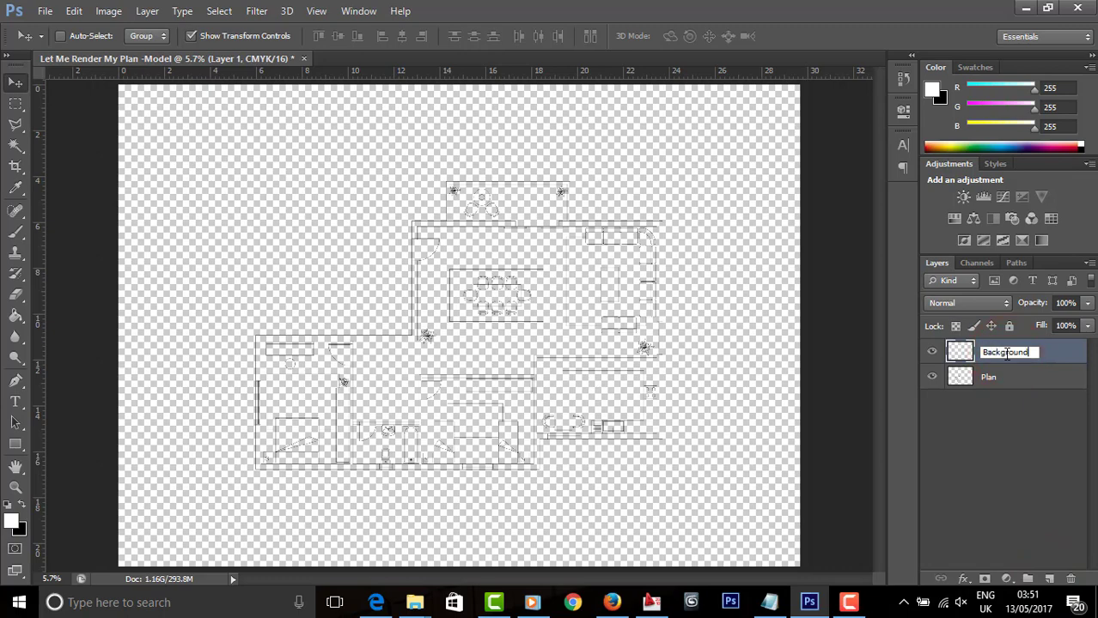
pyautogui.press('Return')
# Step: Fill the Background layer with White using the Fill command, and move it beneath the Plan layer
pyautogui.click(75, 11)
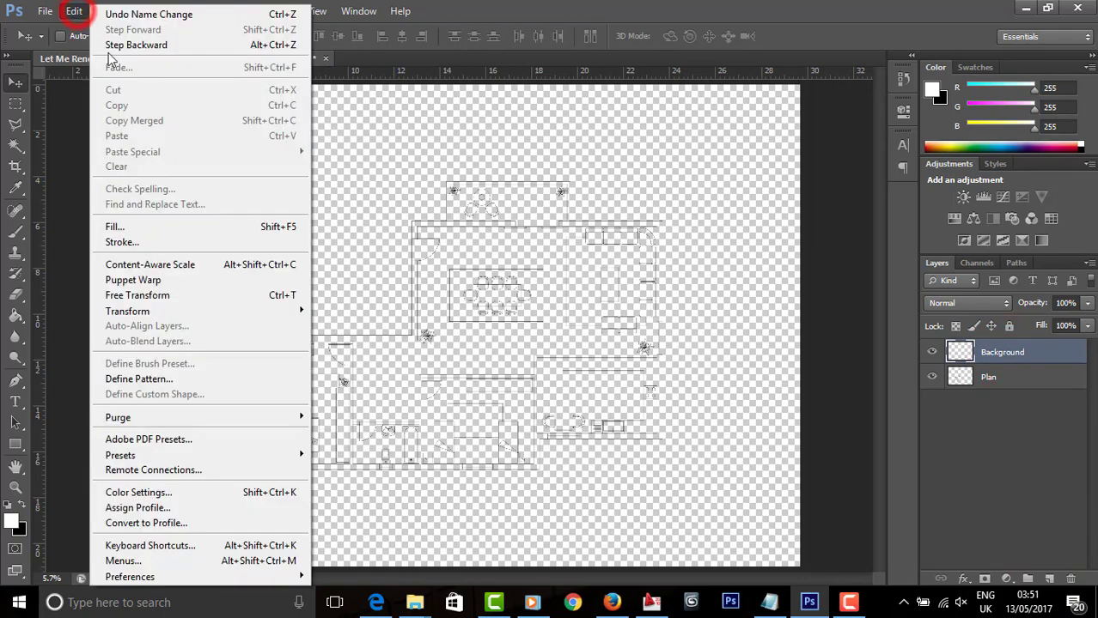
pyautogui.click(110, 228)
pyautogui.click(510, 179)
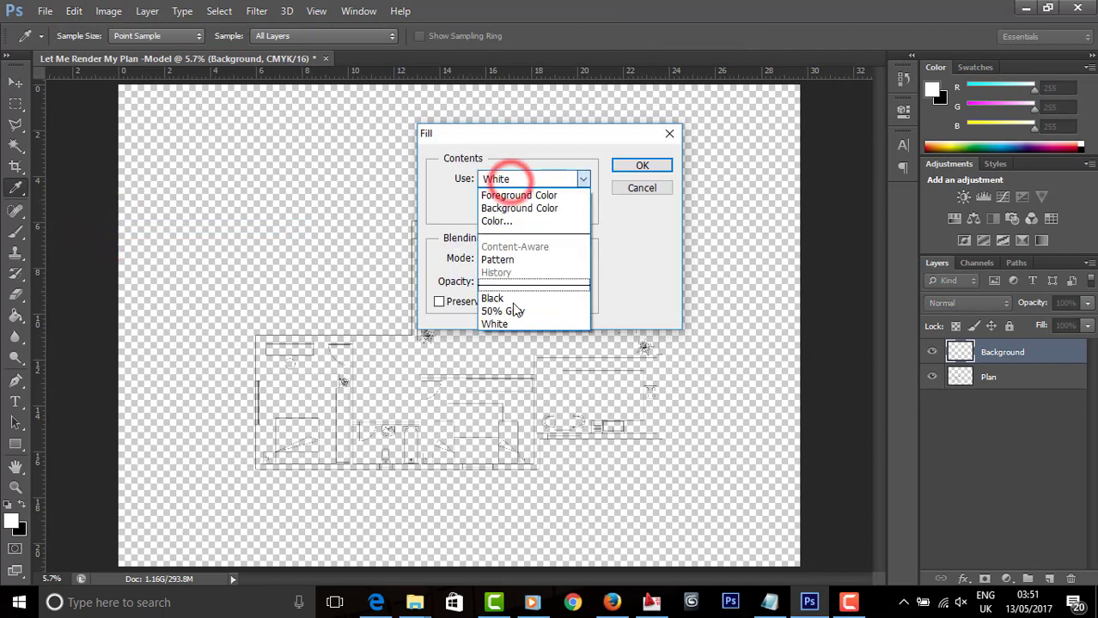
pyautogui.click(515, 319)
pyautogui.click(644, 165)
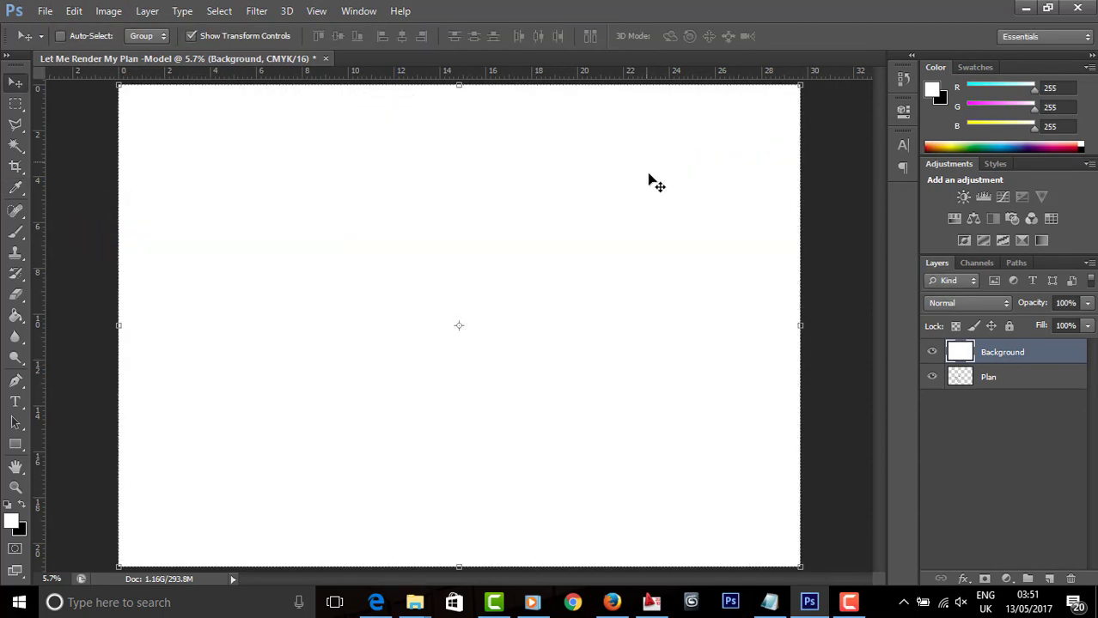
pyautogui.moveTo(1033, 349); pyautogui.dragTo(1037, 377)
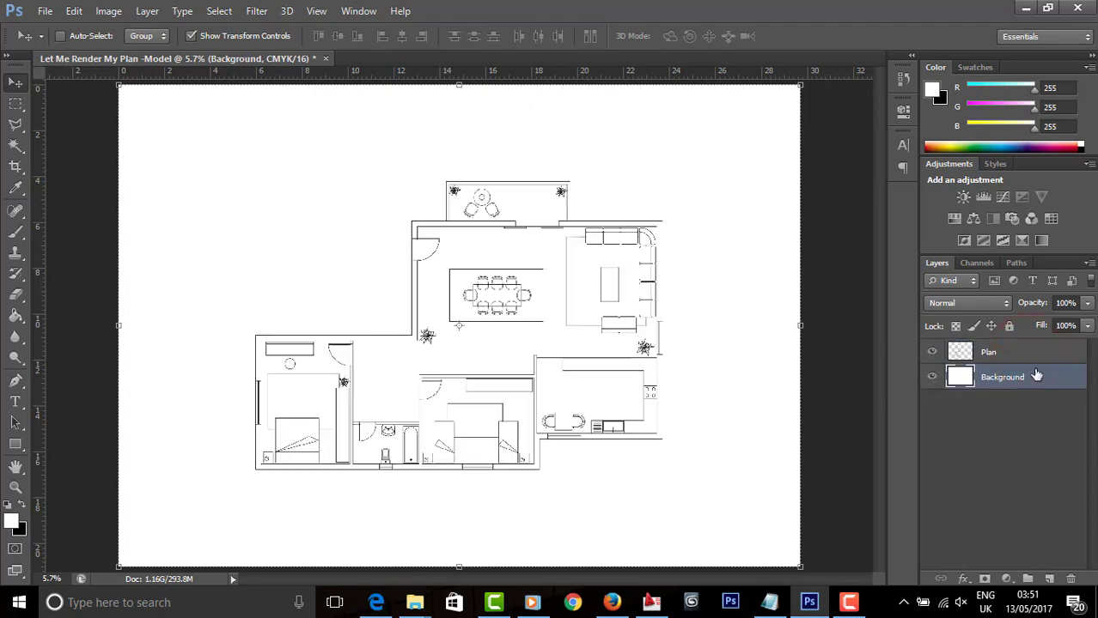
# Step: Examine the floor plan's linework against the white background, both close up and as a whole
pyautogui.scroll(5, 649, 368)
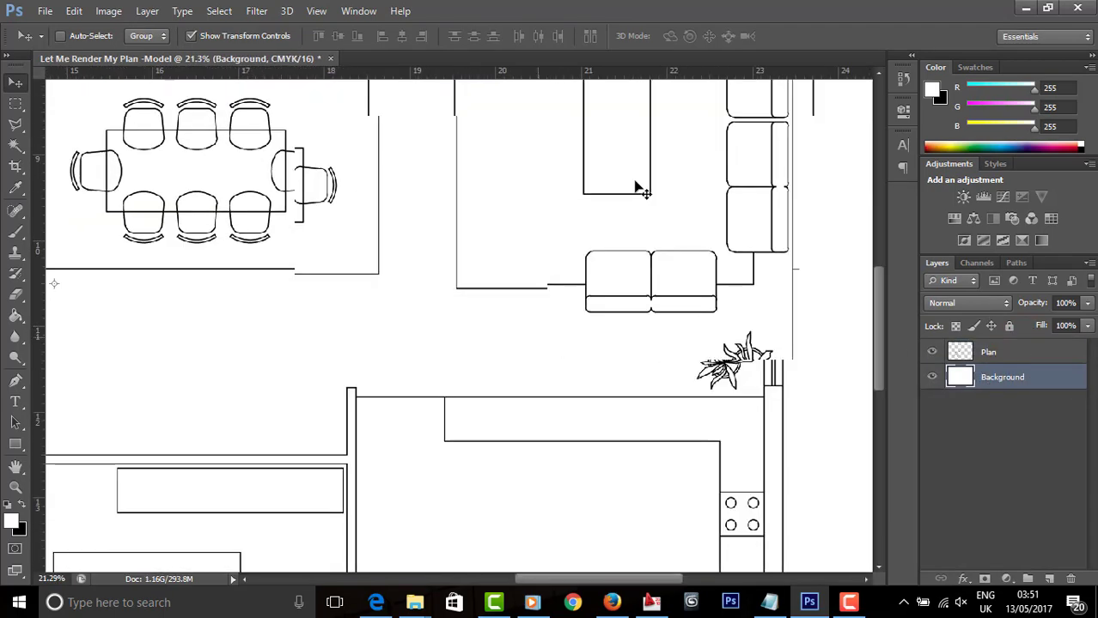
pyautogui.scroll(-2, 637, 186)
pyautogui.scroll(-1, 554, 215)
pyautogui.scroll(-2, 560, 244)
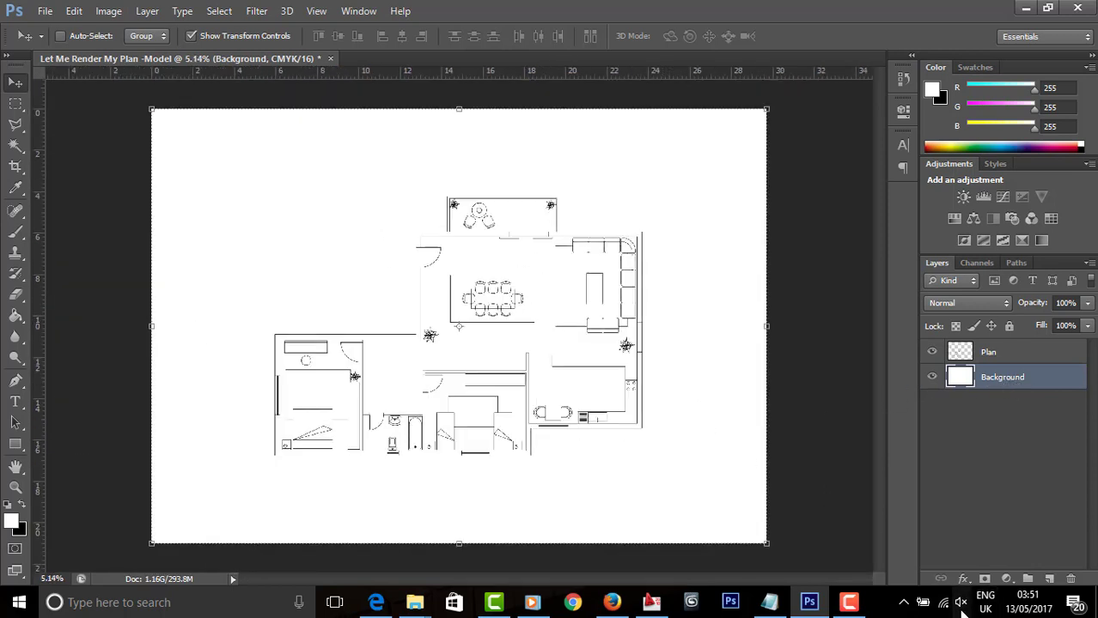
pyautogui.scroll(7, 759, 417)
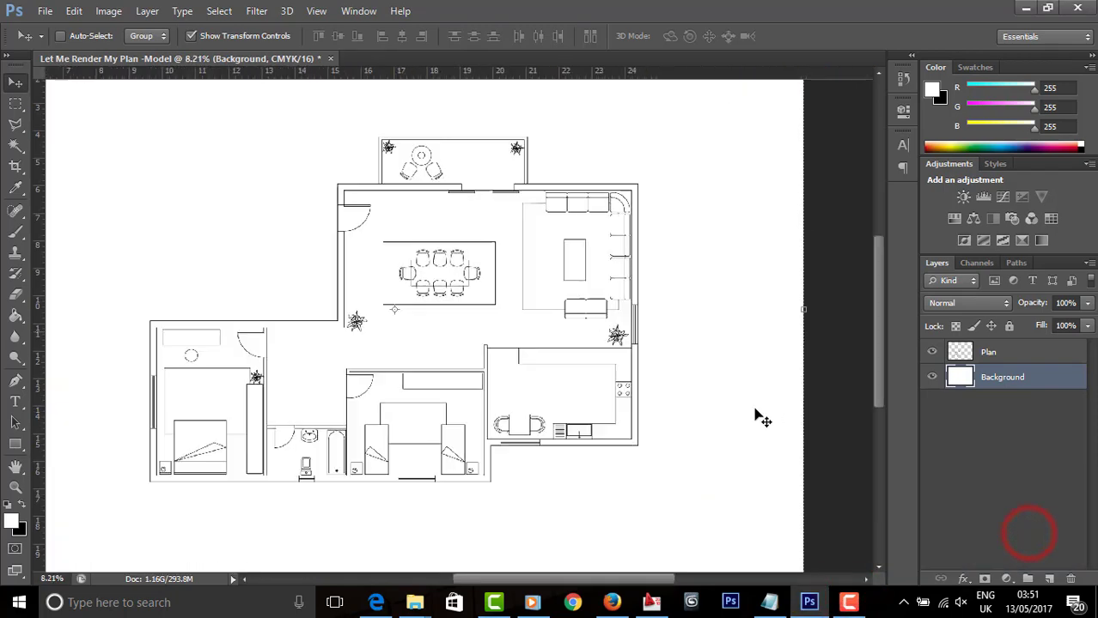
pyautogui.scroll(-5, 598, 385)
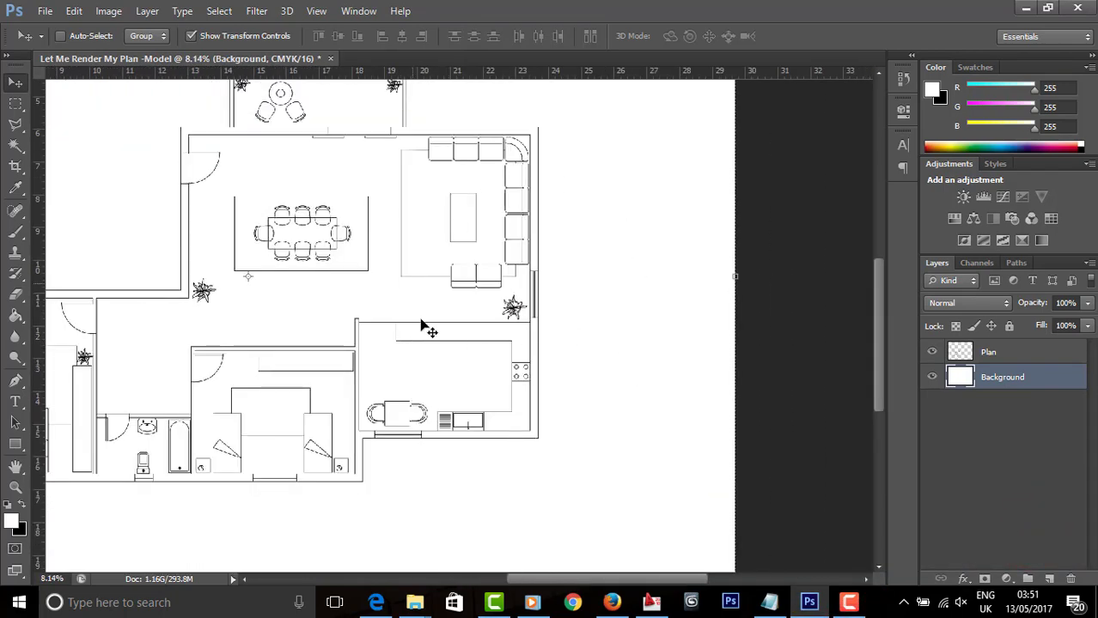
pyautogui.scroll(-2, 455, 331)
pyautogui.scroll(4, 483, 373)
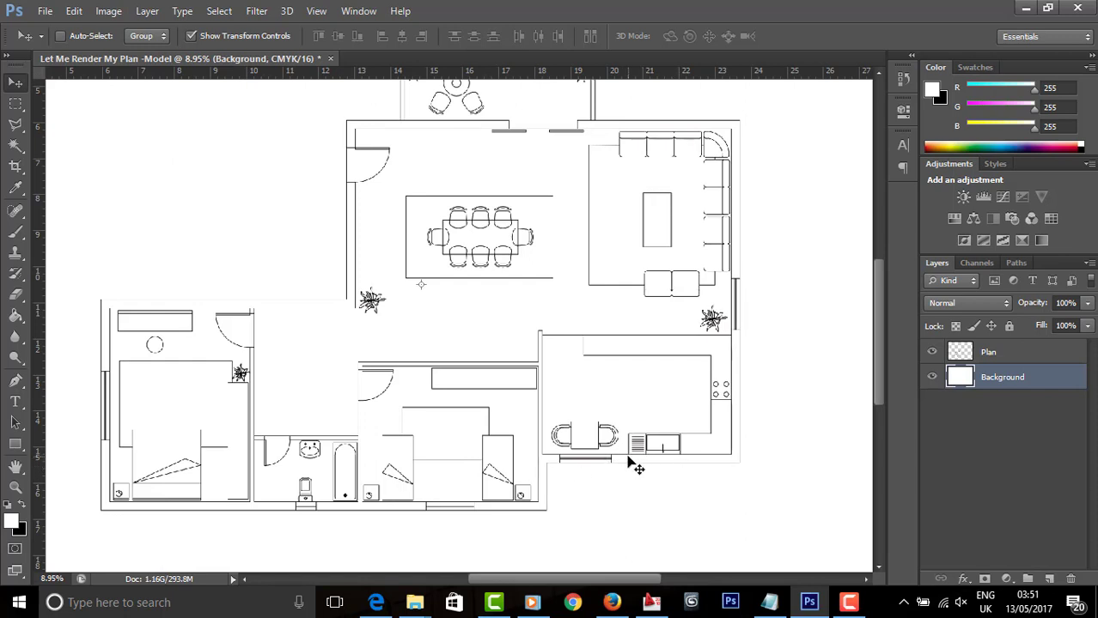
pyautogui.click(13, 146)
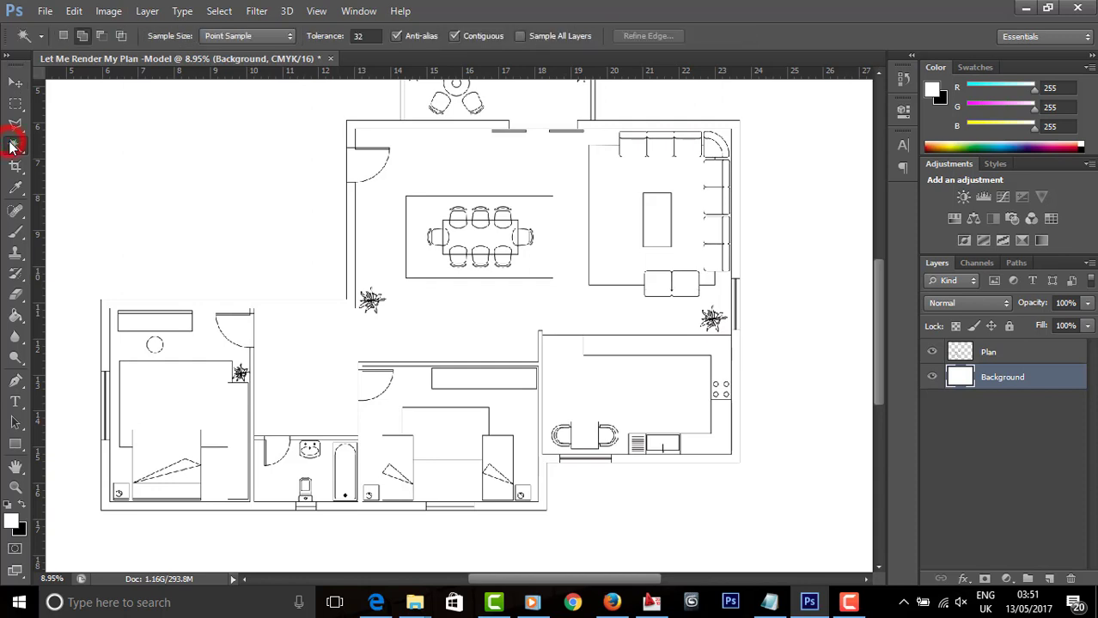
pyautogui.rightClick(14, 148)
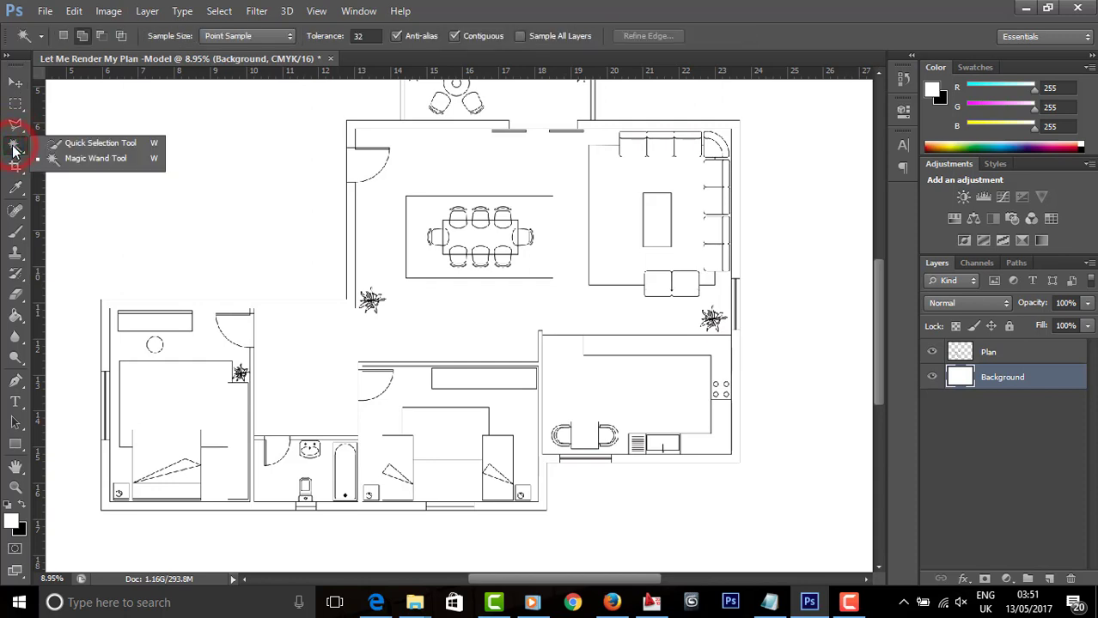
pyautogui.click(82, 143)
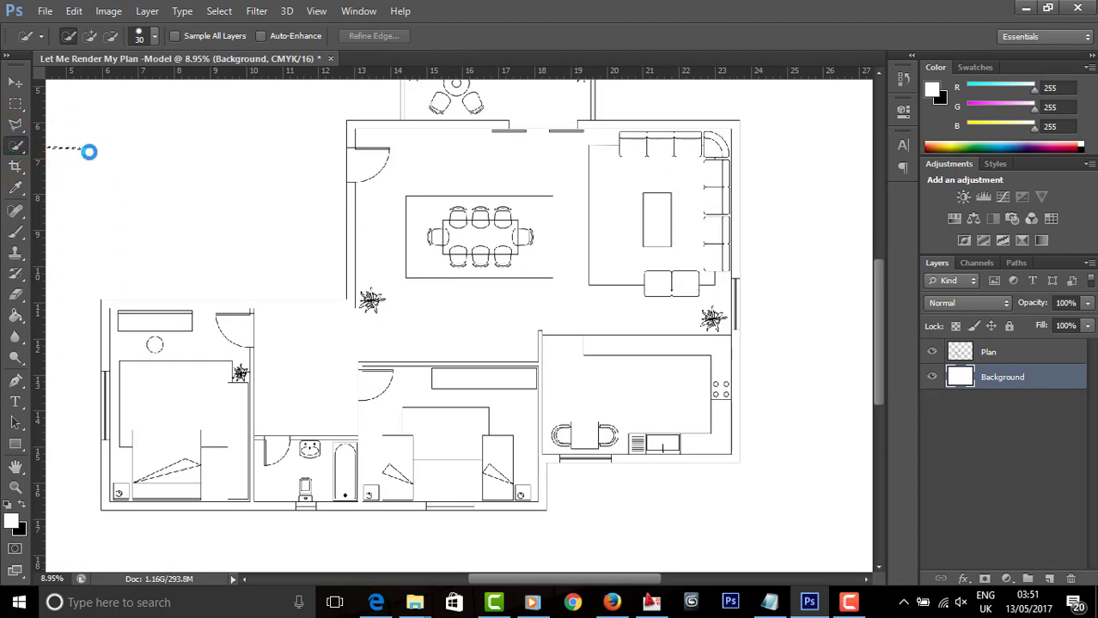
pyautogui.scroll(-1, 88, 151)
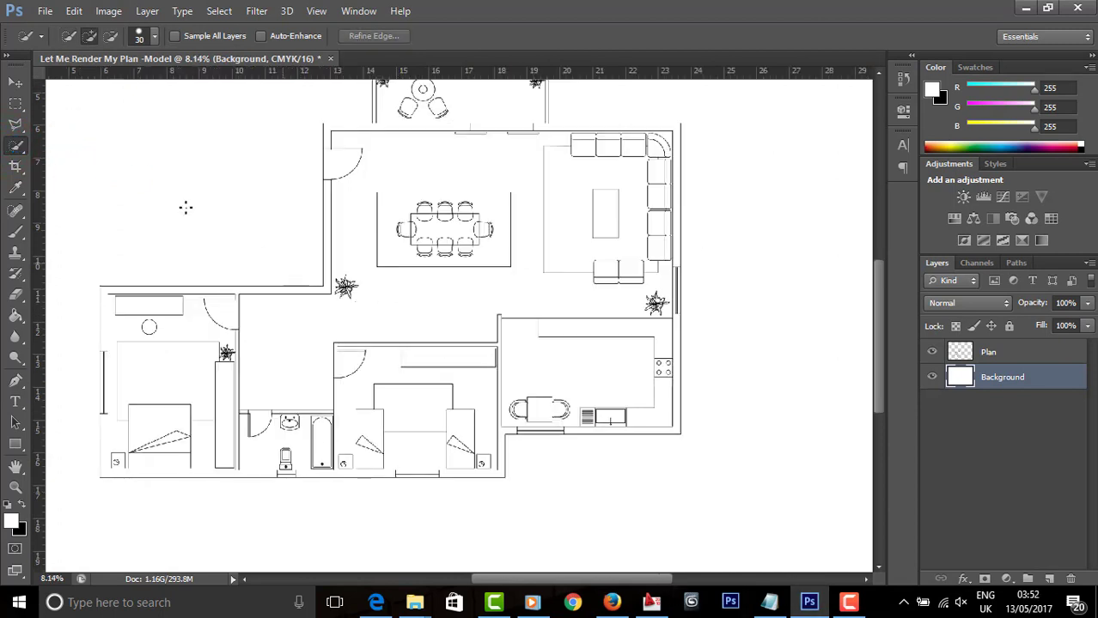
# Step: Activate the Plan layer and select the wall beside the dining area with the Magic Wand in new-selection mode
pyautogui.click(21, 151)
pyautogui.click(72, 161)
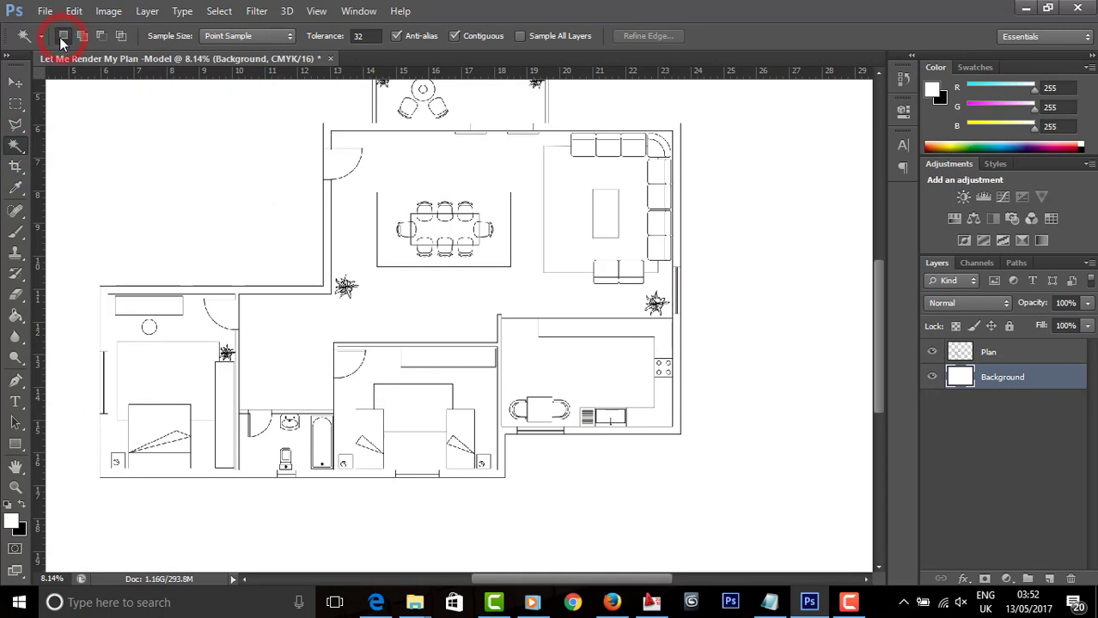
pyautogui.scroll(10, 306, 176)
pyautogui.click(357, 223)
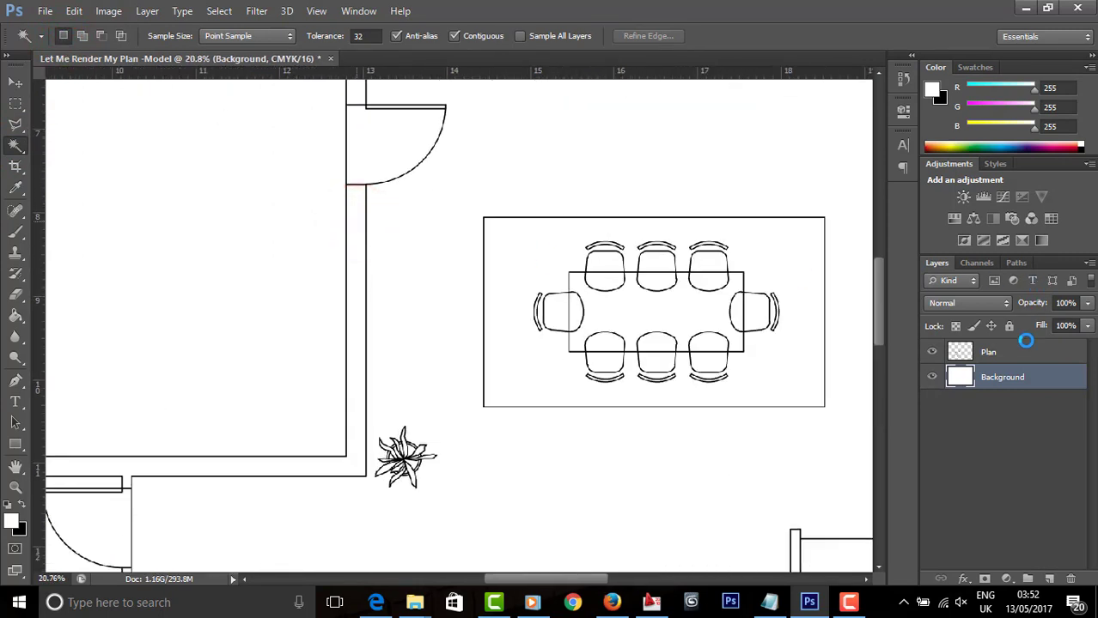
pyautogui.click(862, 614)
pyautogui.click(1027, 530)
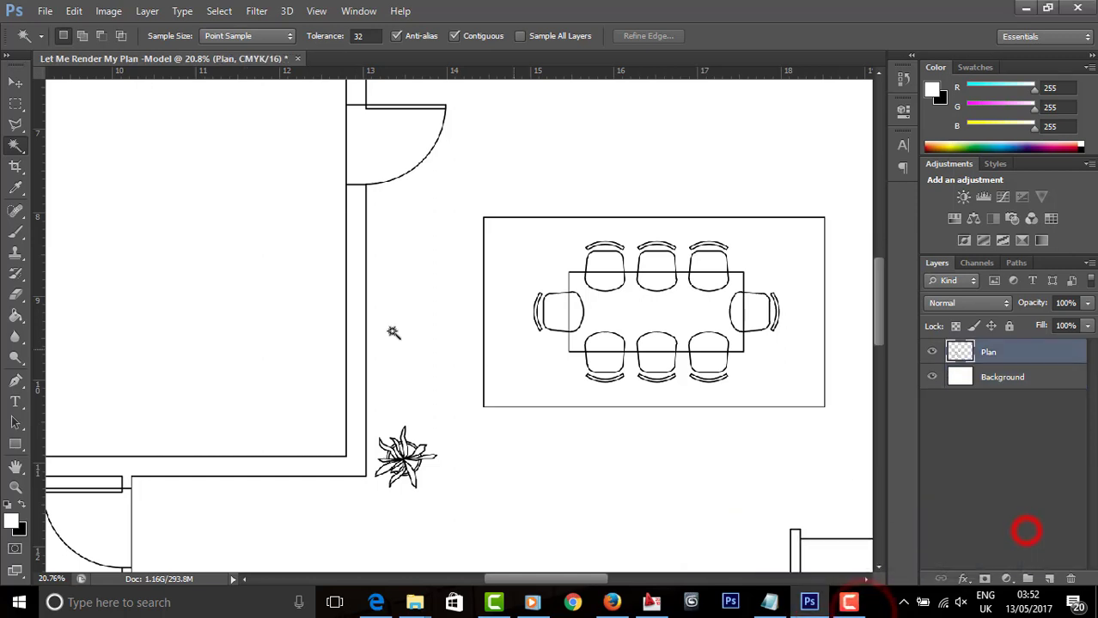
pyautogui.click(355, 302)
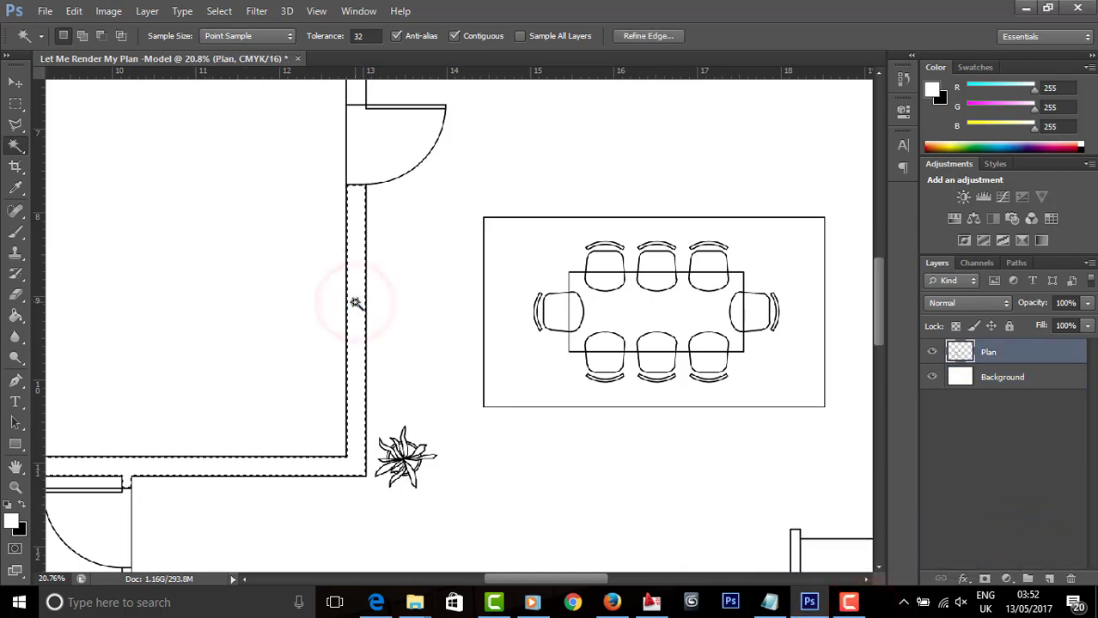
# Step: Trace the selected wall around to the left bedroom's window, and replace the selection with the wall segment below that window
pyautogui.scroll(-1, 380, 293)
pyautogui.scroll(4, 355, 270)
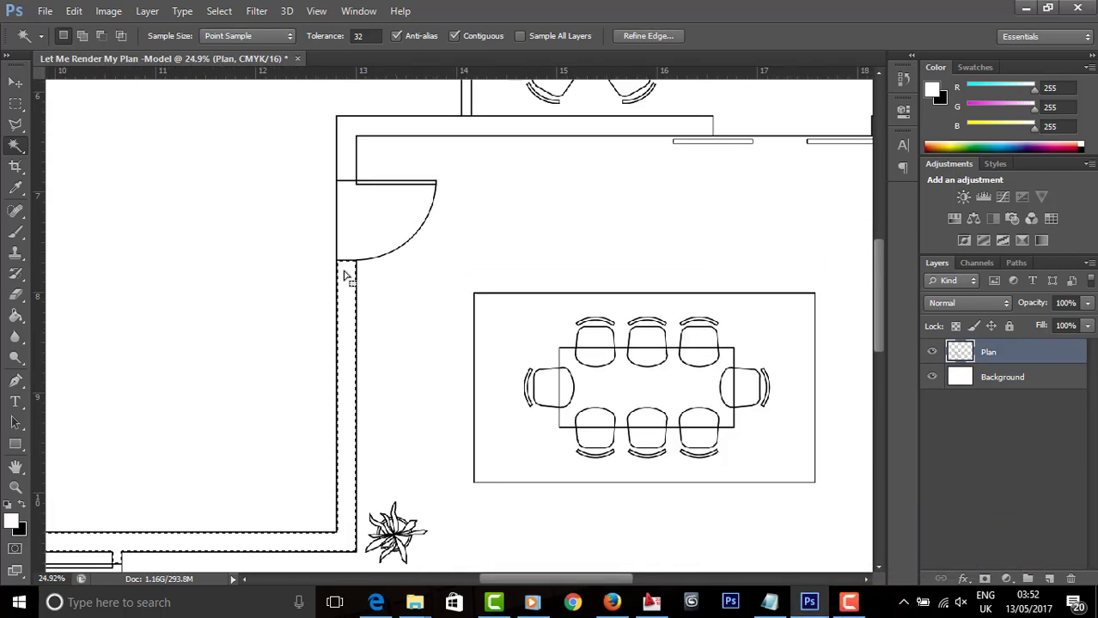
pyautogui.scroll(-4, 324, 258)
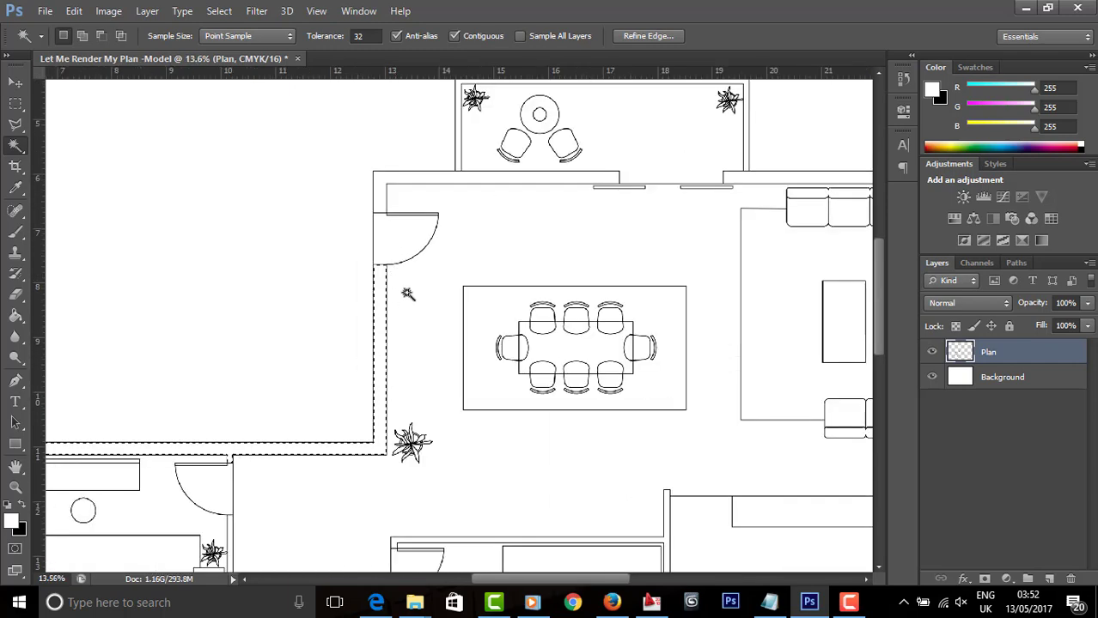
pyautogui.scroll(3, 60, 526)
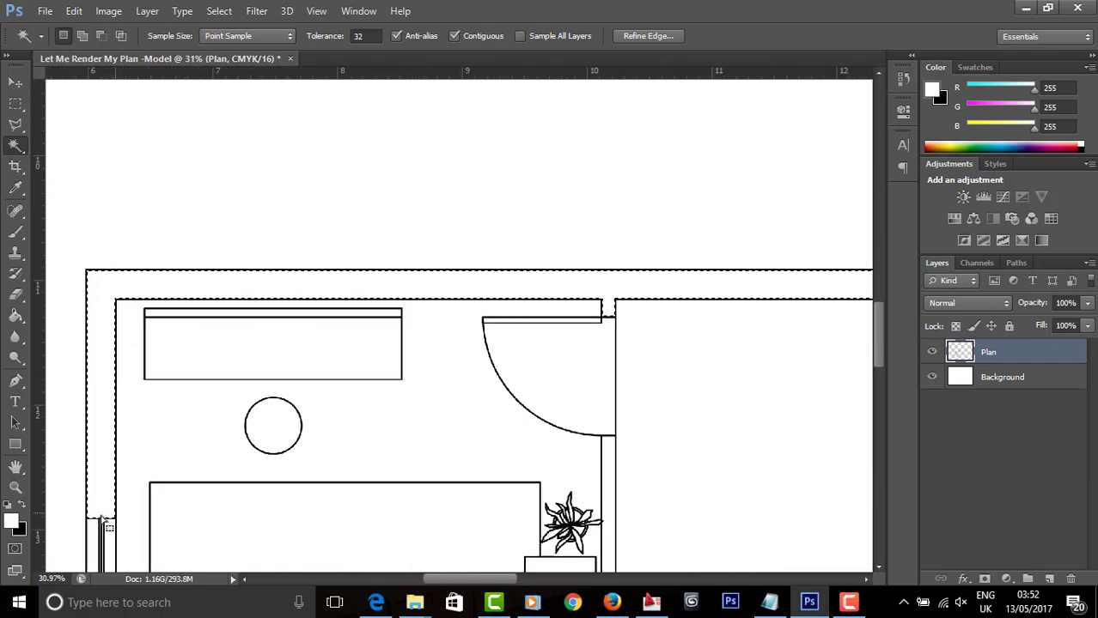
pyautogui.scroll(-5, 138, 346)
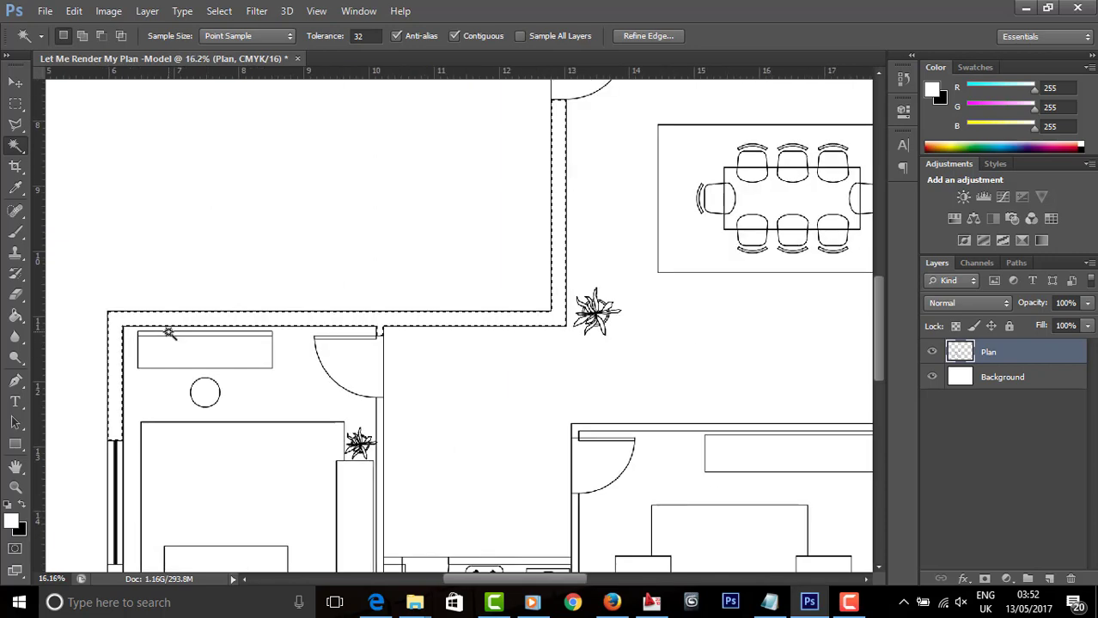
pyautogui.scroll(3, 135, 552)
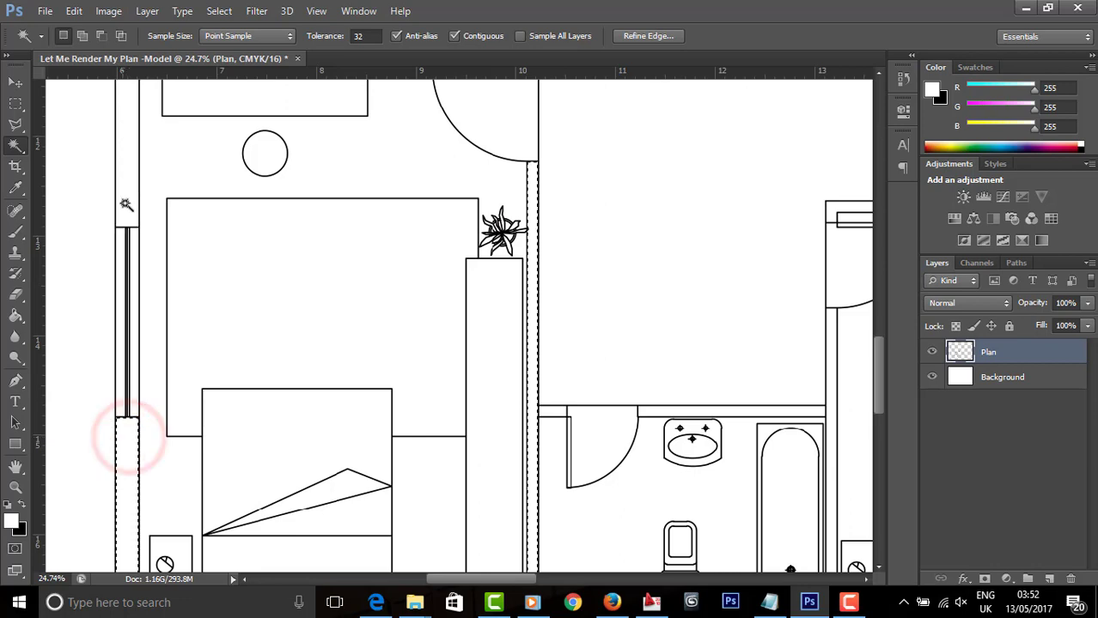
pyautogui.scroll(3, 129, 224)
pyautogui.scroll(-3, 129, 370)
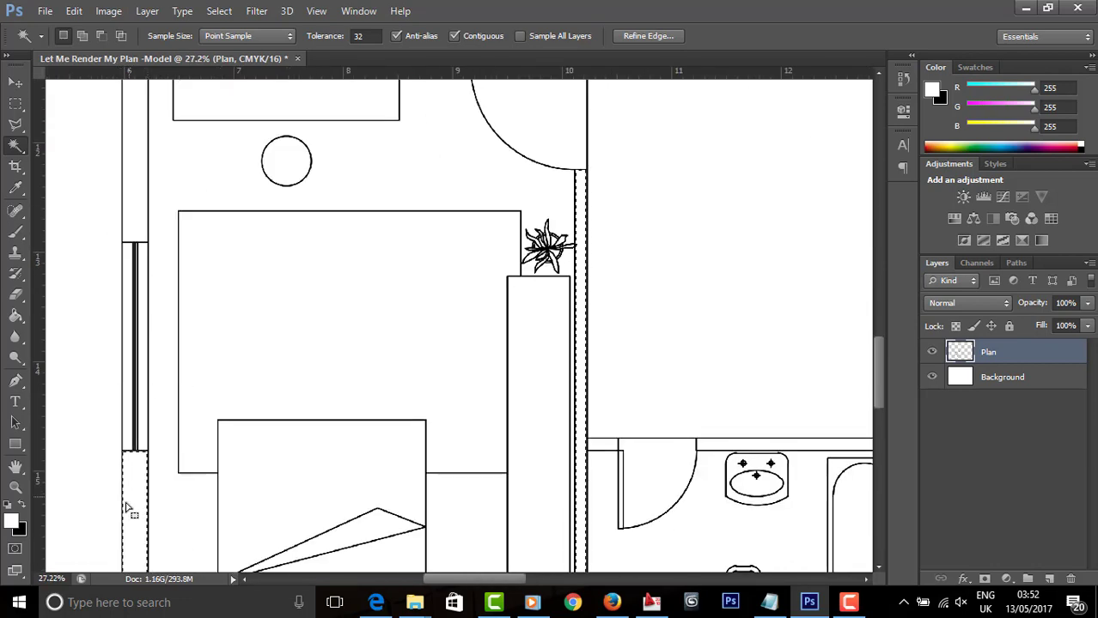
pyautogui.scroll(2, 120, 433)
pyautogui.scroll(1, 189, 309)
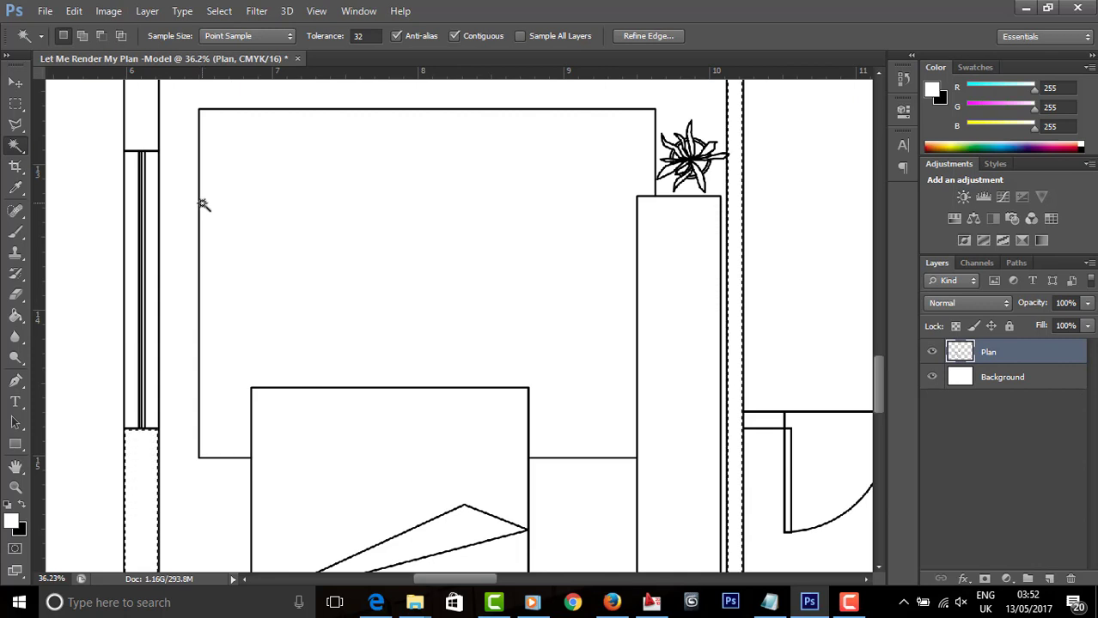
# Step: Add the wall segment above the left bedroom's window to the selection, and clear the whole selection
pyautogui.press('shift')
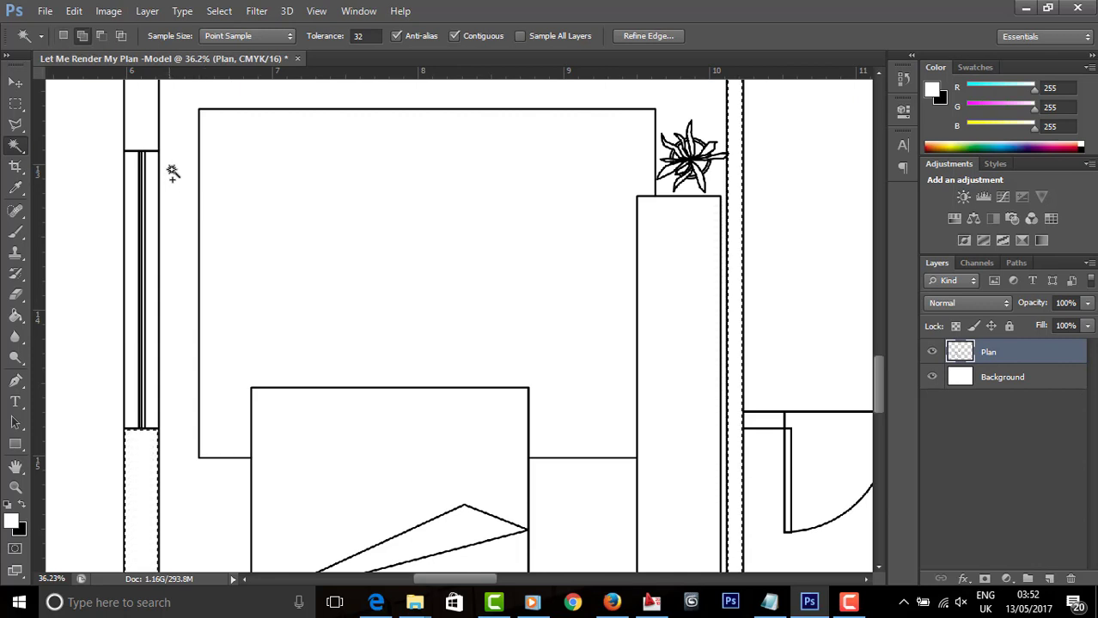
pyautogui.keyDown('shift'); pyautogui.click(144, 126); pyautogui.keyUp('shift')
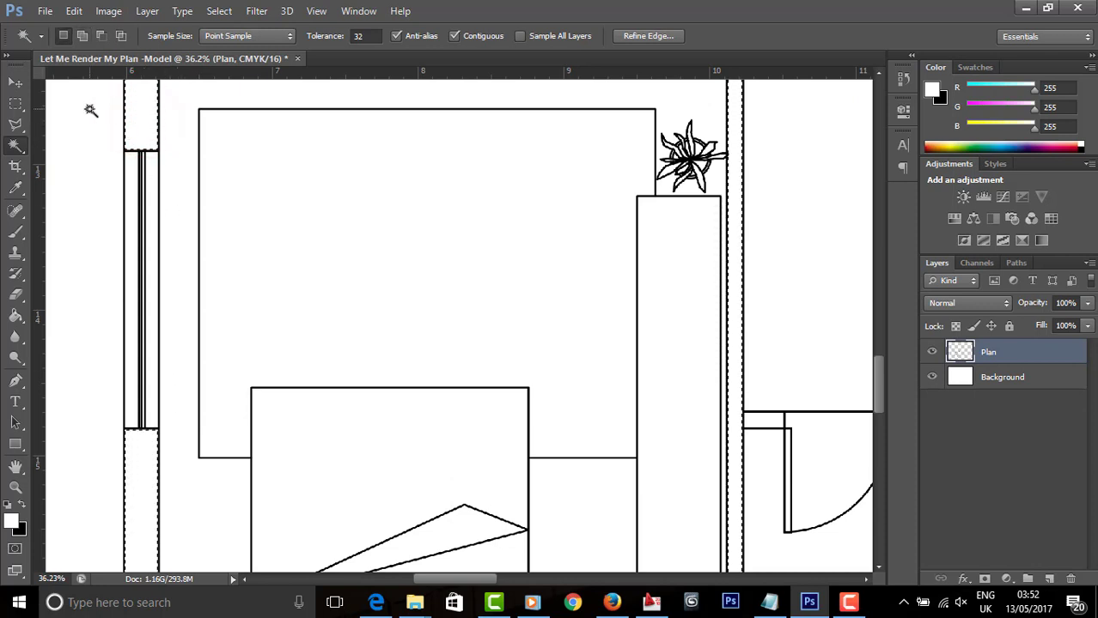
pyautogui.click(92, 113)
# Step: Set the Magic Wand to add-to-selection mode and select the wall segments above and below the left bedroom's window
pyautogui.click(17, 83)
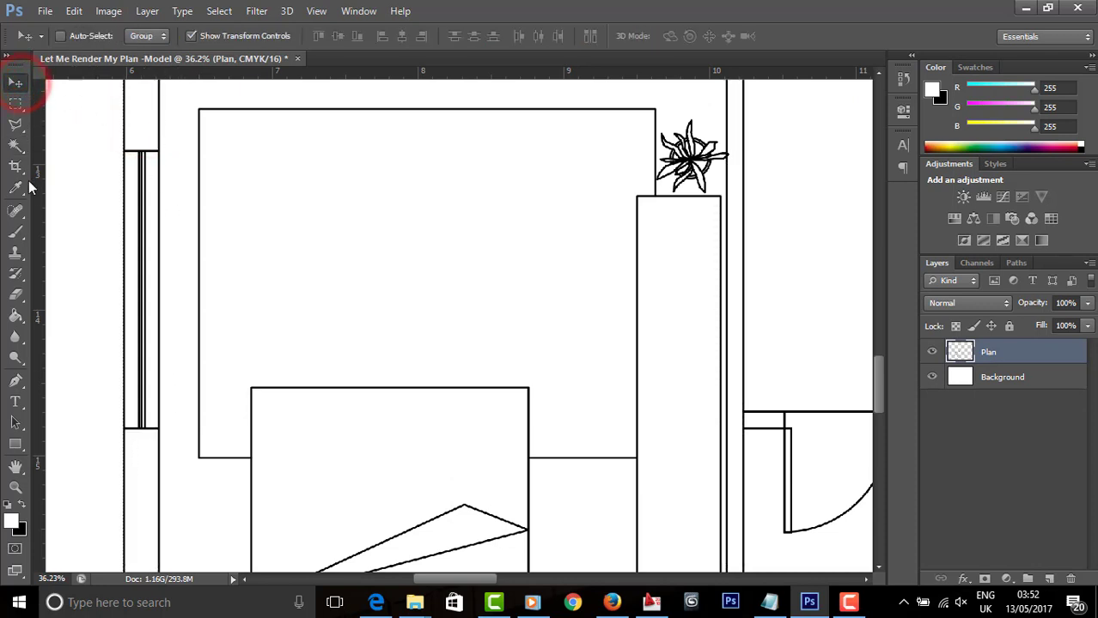
pyautogui.click(15, 146)
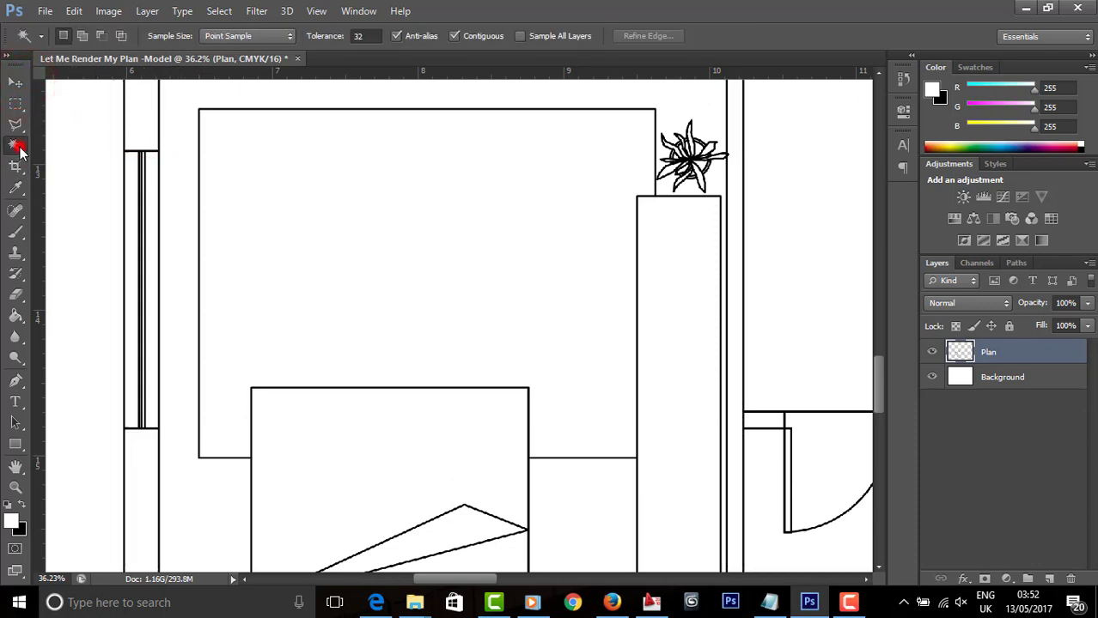
pyautogui.click(84, 36)
pyautogui.click(144, 111)
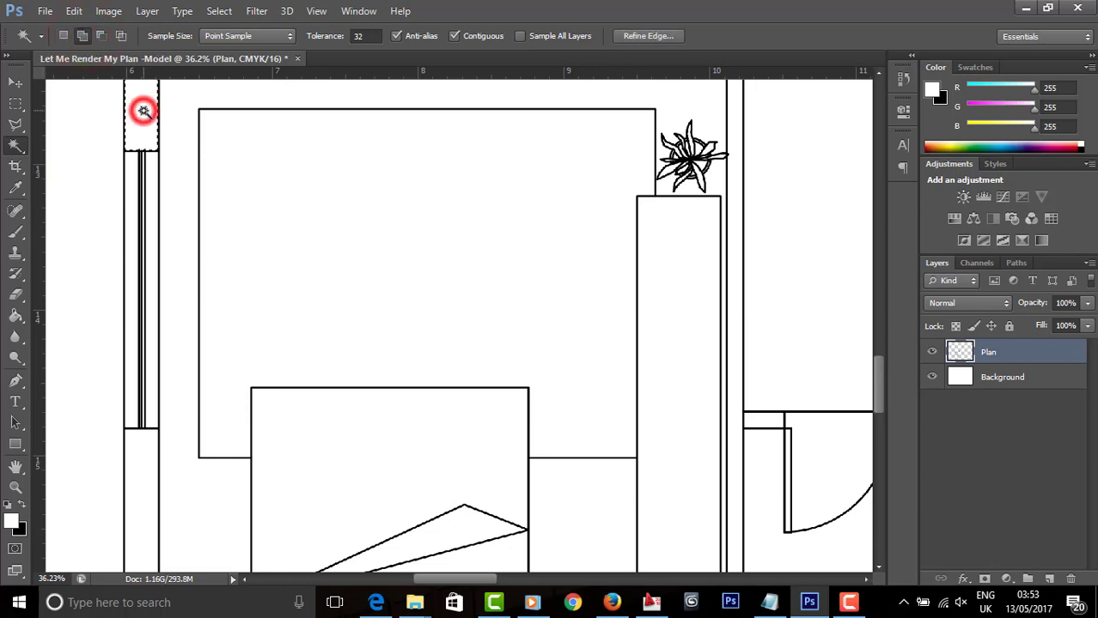
pyautogui.click(139, 445)
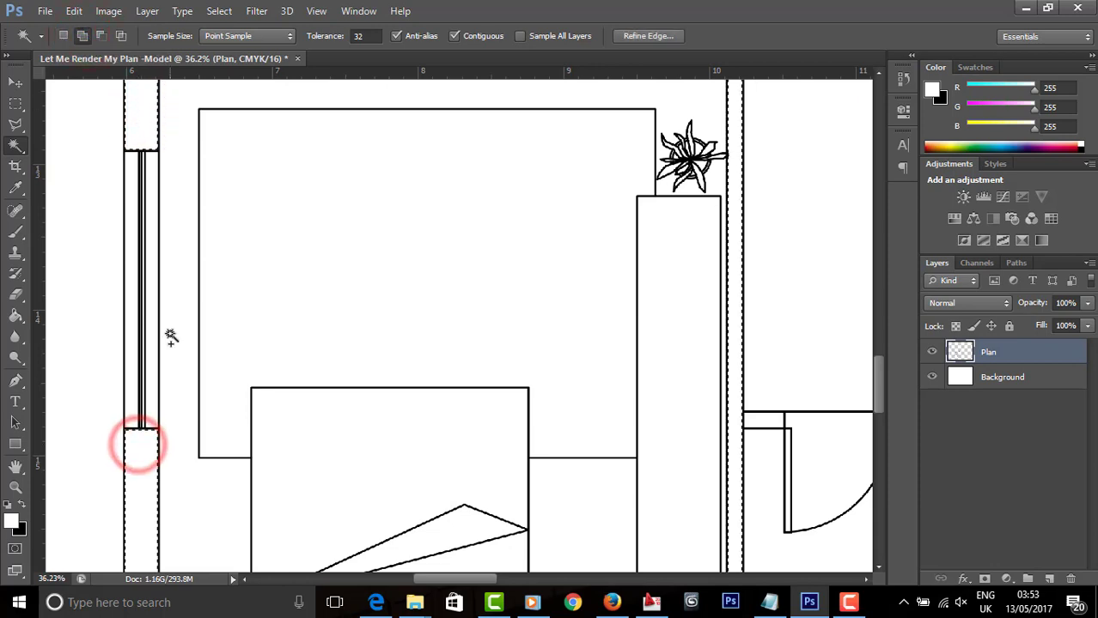
# Step: Add the bathroom's lower outer wall and the wall segments on both sides of its door to the selection
pyautogui.scroll(-5, 169, 335)
pyautogui.scroll(4, 451, 429)
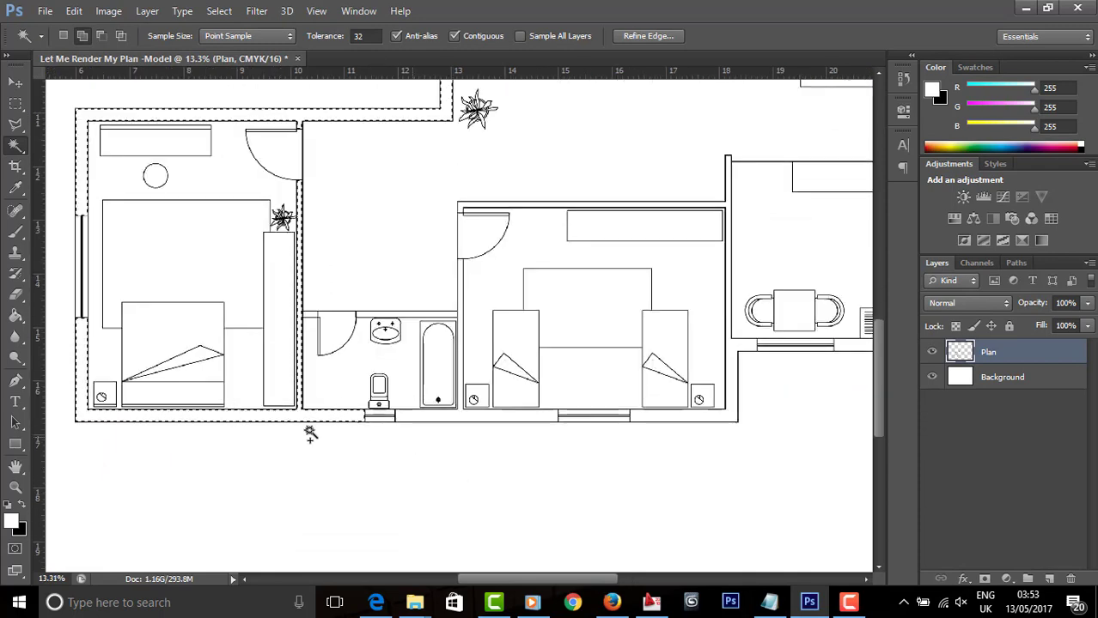
pyautogui.click(458, 413)
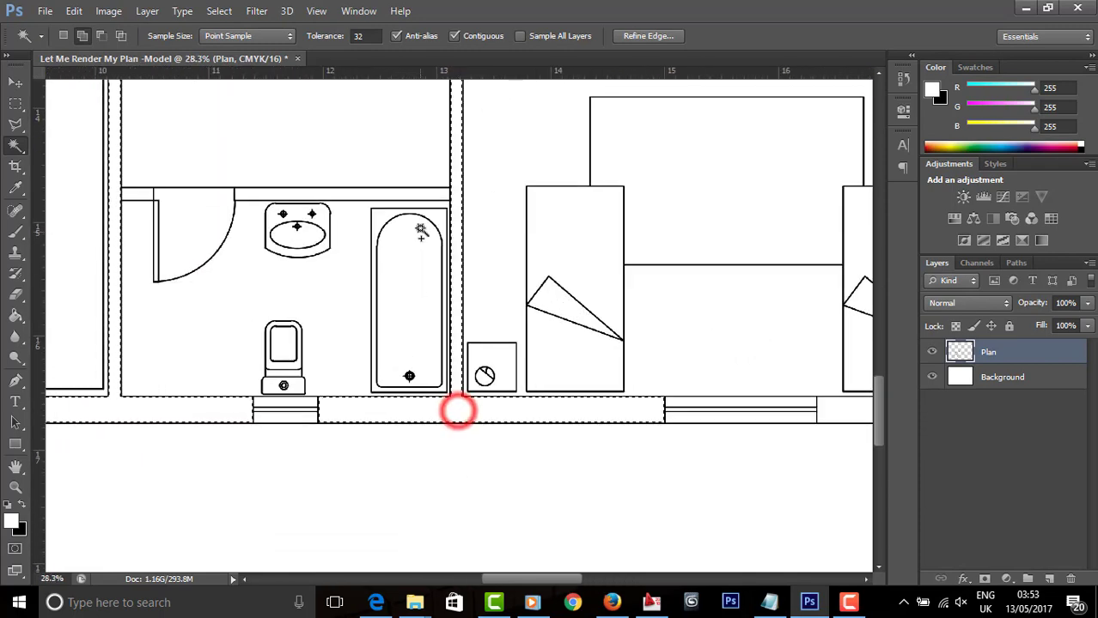
pyautogui.scroll(1, 439, 410)
pyautogui.click(412, 185)
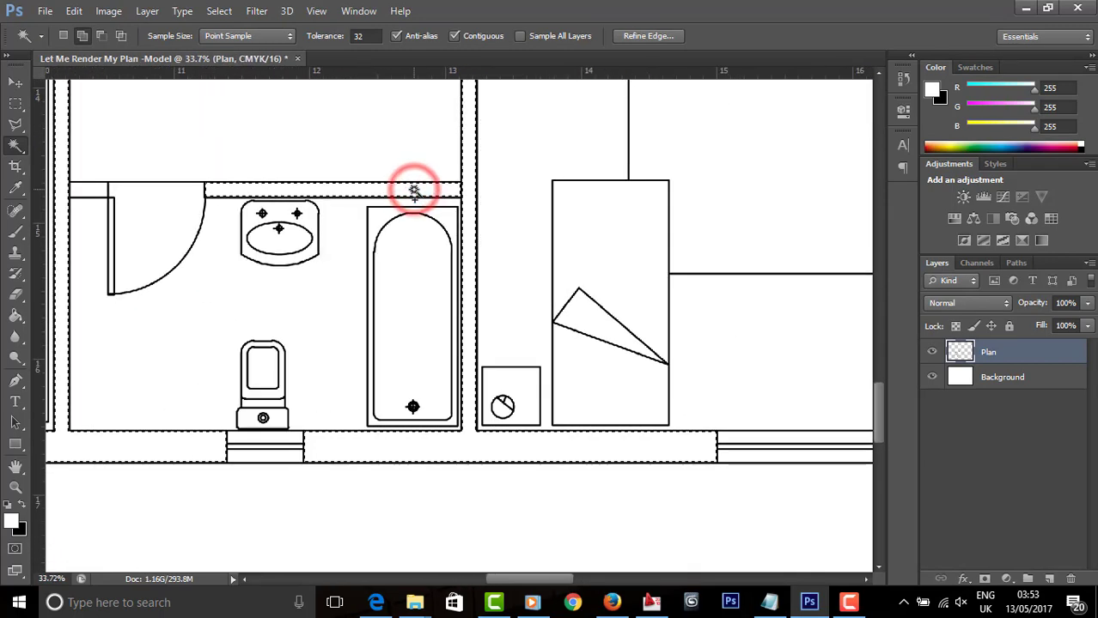
pyautogui.click(94, 188)
# Step: Add the outer wall around the twin bedroom's corner and the kitchen's outer wall behind the sink to the selection
pyautogui.scroll(-2, 98, 189)
pyautogui.scroll(2, 697, 344)
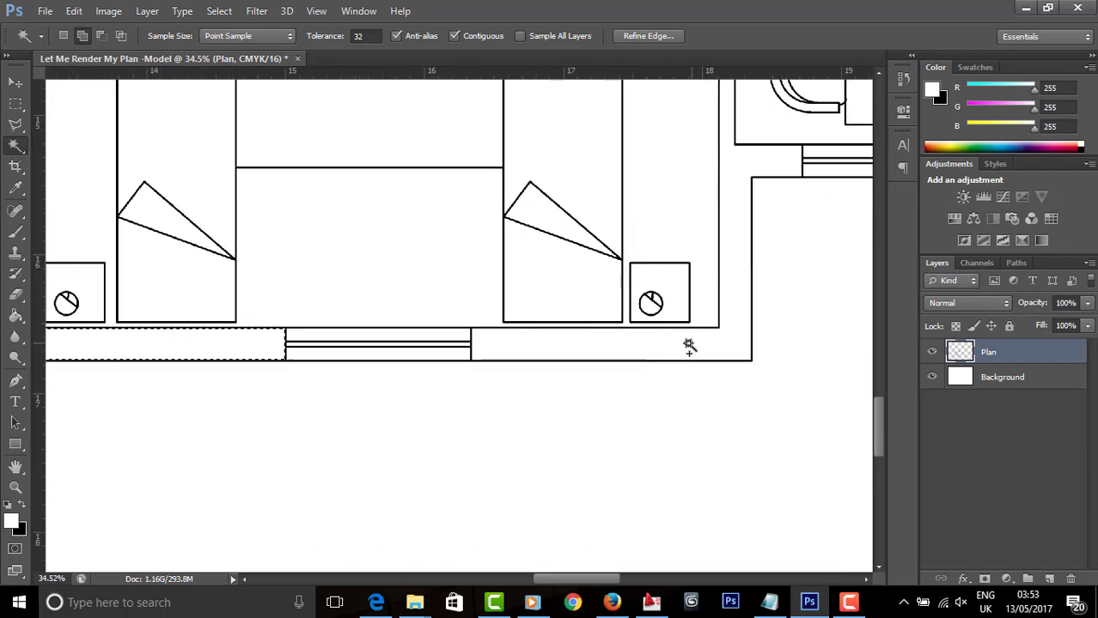
pyautogui.click(690, 343)
pyautogui.scroll(-4, 571, 350)
pyautogui.scroll(1, 593, 163)
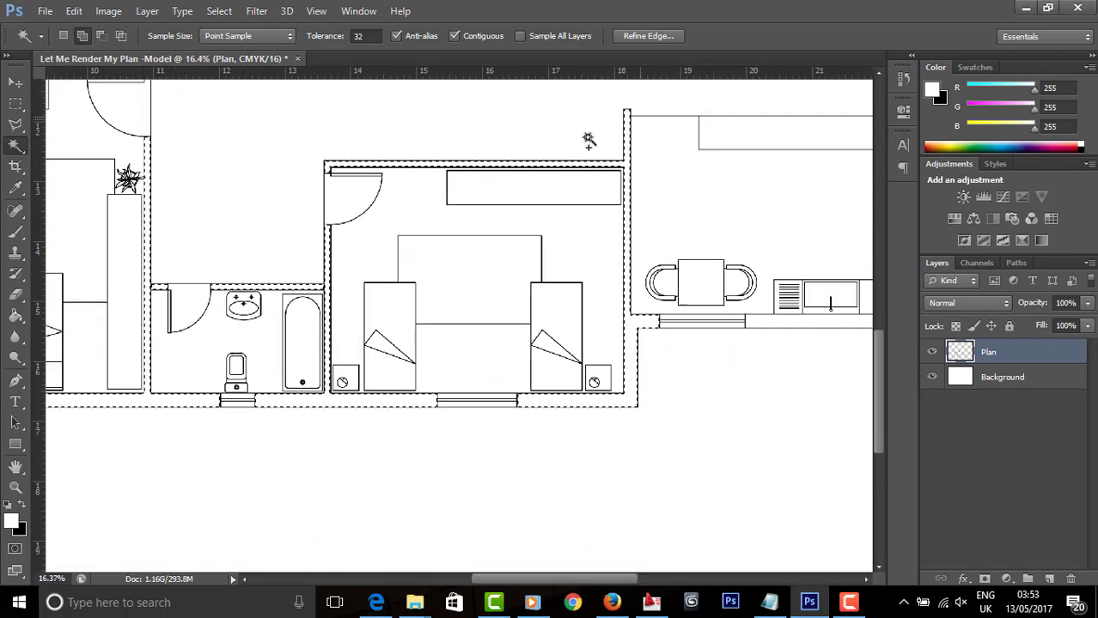
pyautogui.scroll(-1, 533, 189)
pyautogui.scroll(2, 725, 301)
pyautogui.click(715, 298)
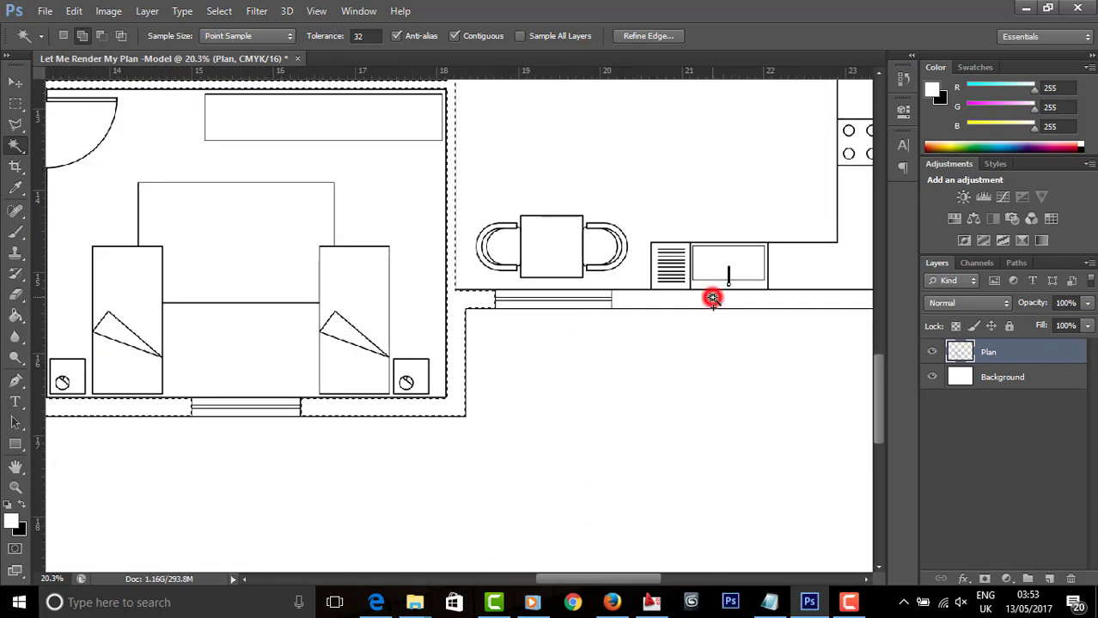
# Step: Add the living room's outer wall around the corner sofa and the wall between the balcony and dining area to the selection
pyautogui.scroll(-3, 713, 297)
pyautogui.scroll(2, 583, 243)
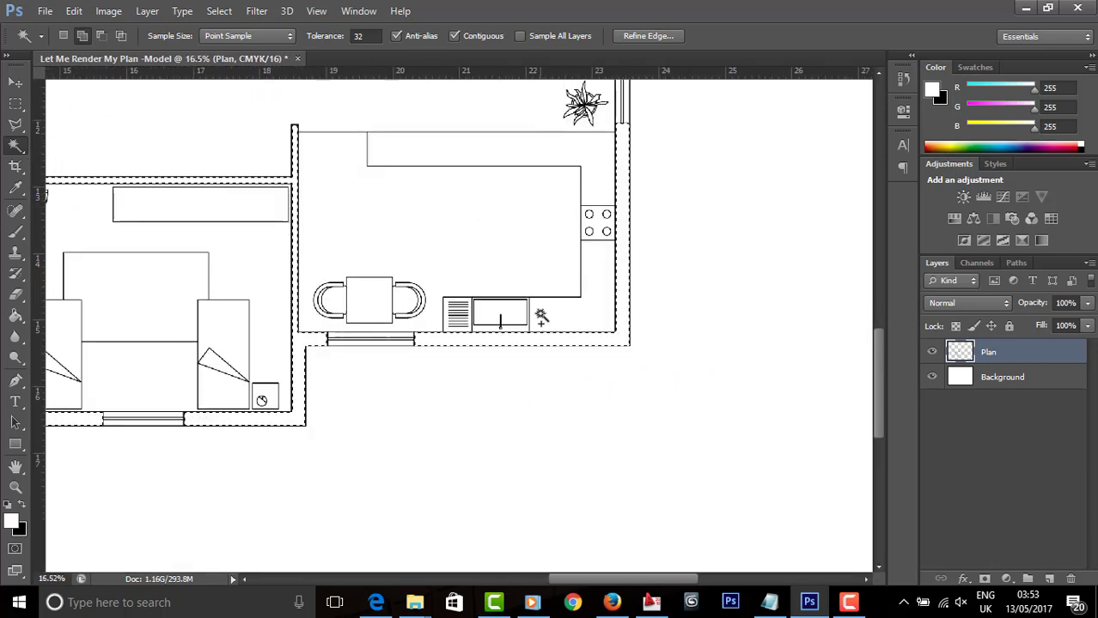
pyautogui.scroll(-3, 580, 294)
pyautogui.scroll(3, 573, 107)
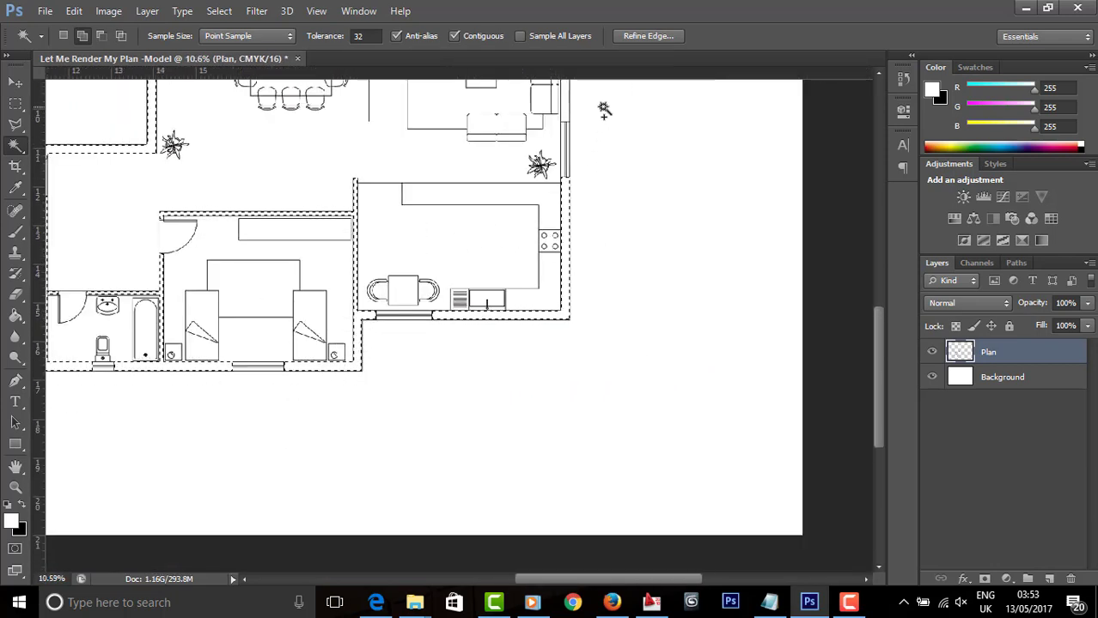
pyautogui.click(537, 124)
pyautogui.scroll(-4, 467, 343)
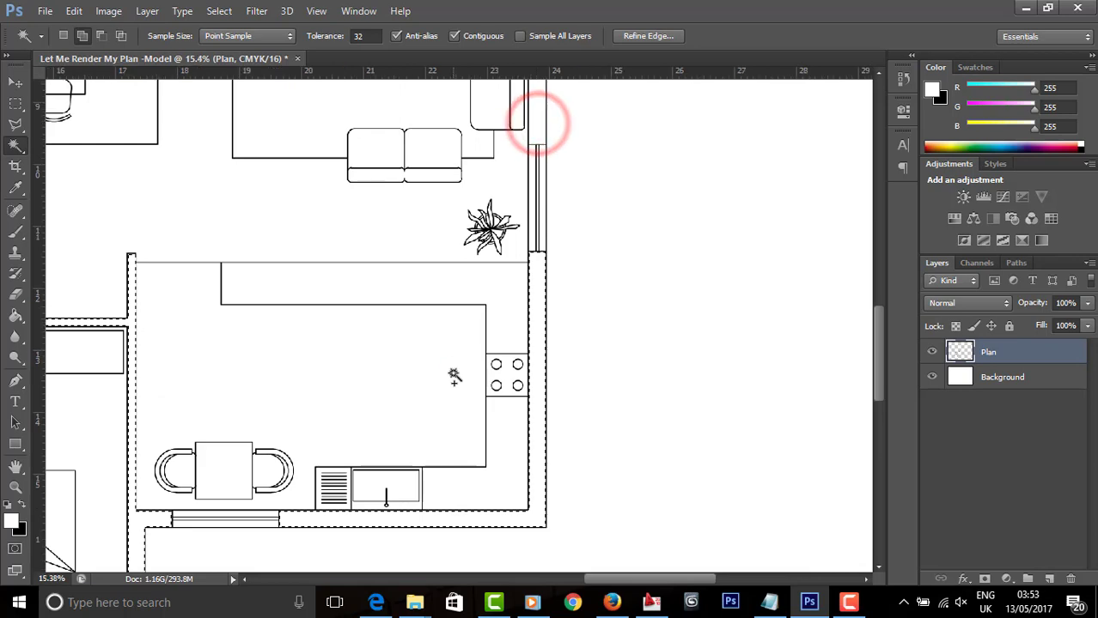
pyautogui.scroll(5, 219, 99)
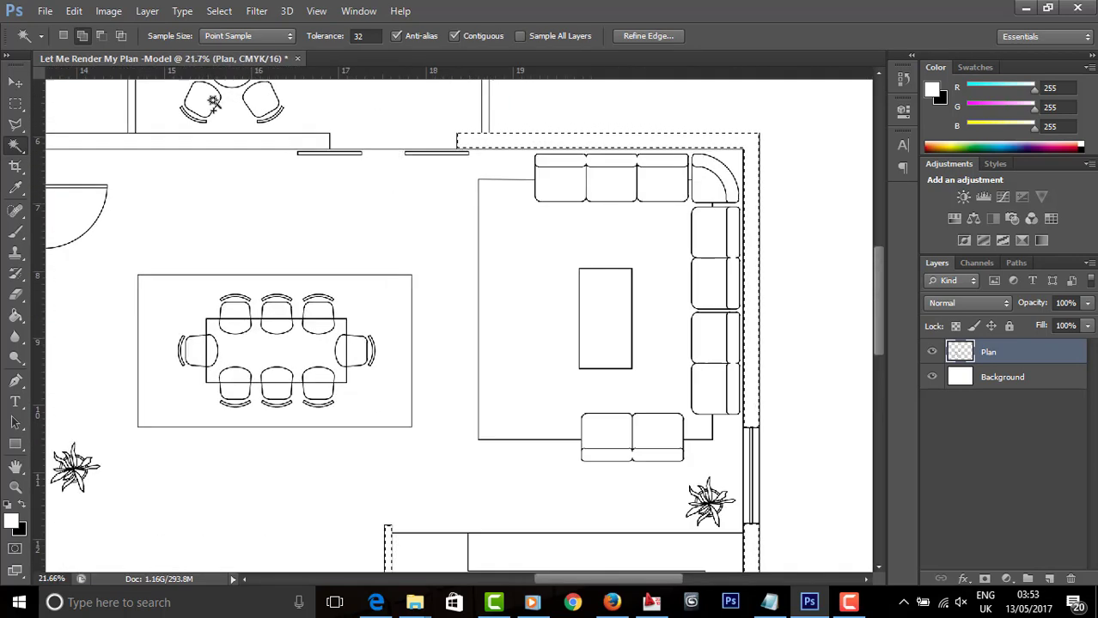
pyautogui.click(255, 159)
# Step: Add the thin balcony wall to the selection, and check the selected walls across the whole plan
pyautogui.scroll(-4, 256, 160)
pyautogui.scroll(-2, 257, 170)
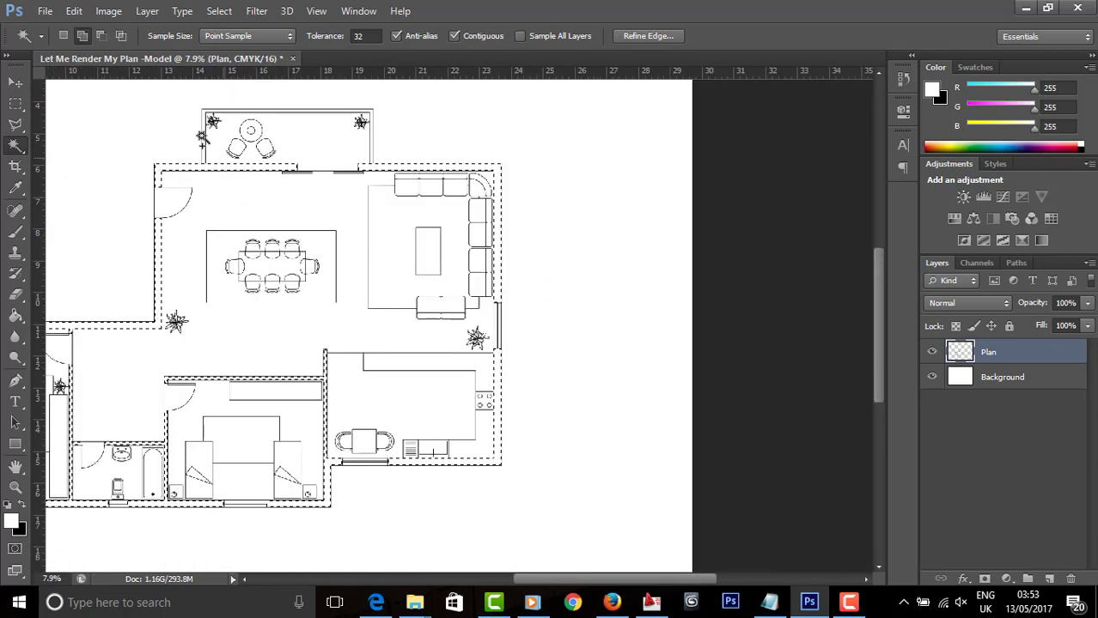
pyautogui.scroll(5, 241, 172)
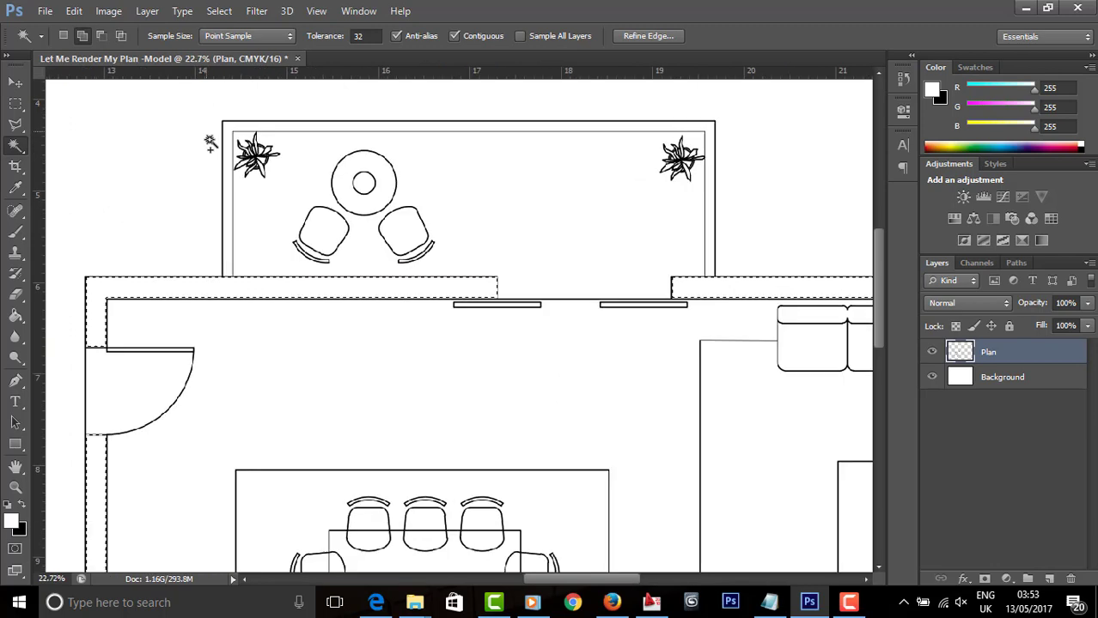
pyautogui.click(232, 177)
pyautogui.scroll(-5, 232, 176)
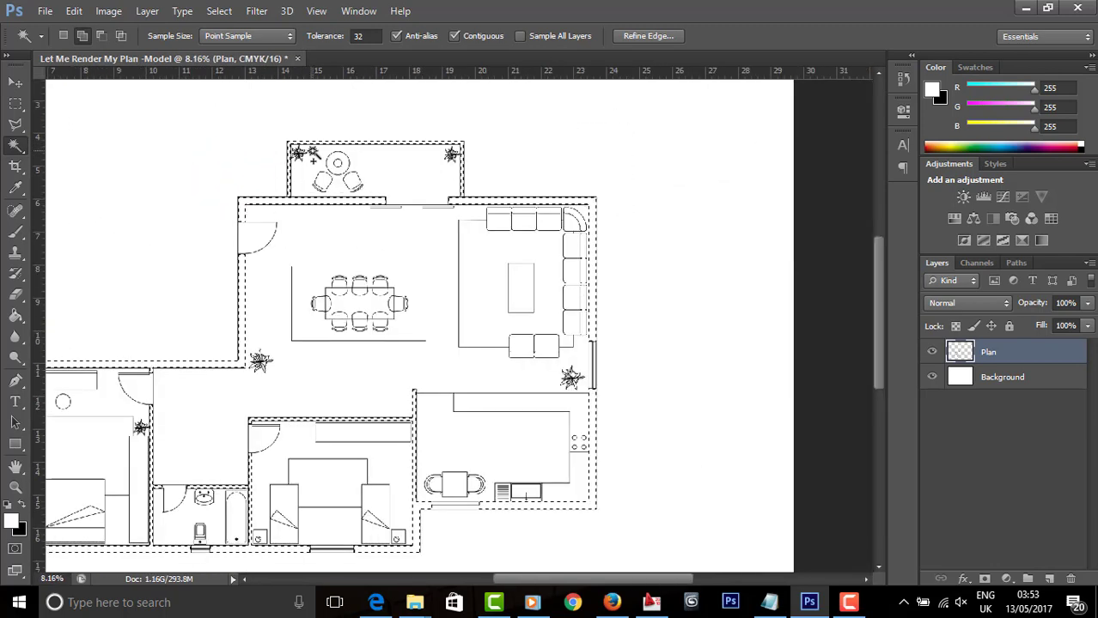
pyautogui.scroll(-2, 304, 514)
pyautogui.scroll(2, 311, 510)
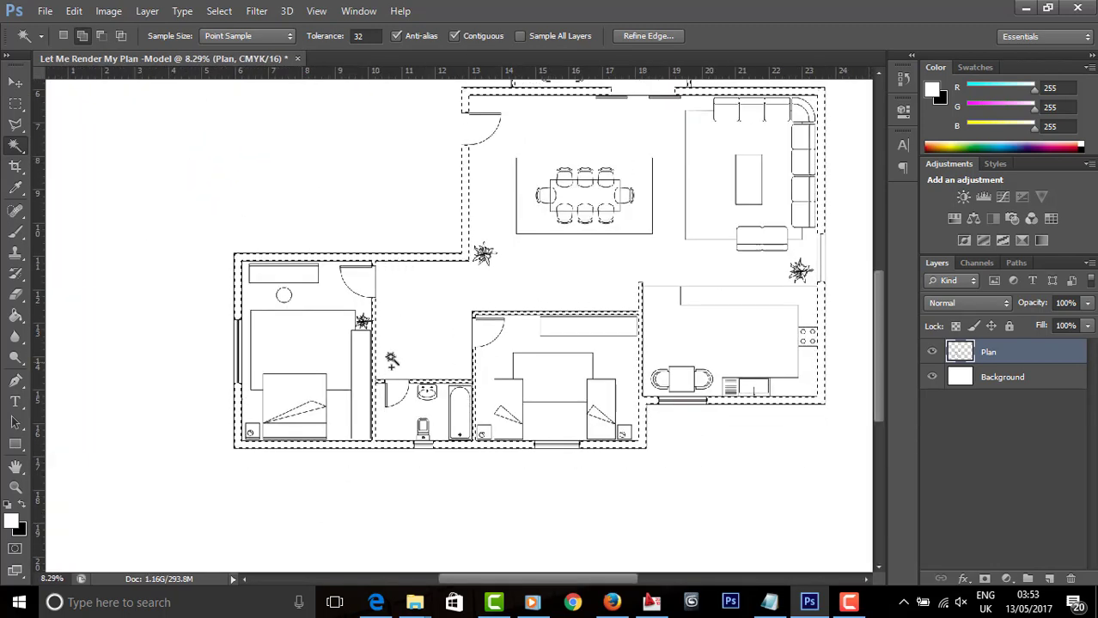
# Step: Fill the selected walls with a new Solid Color fill layer in red, e20000
pyautogui.scroll(-1, 453, 336)
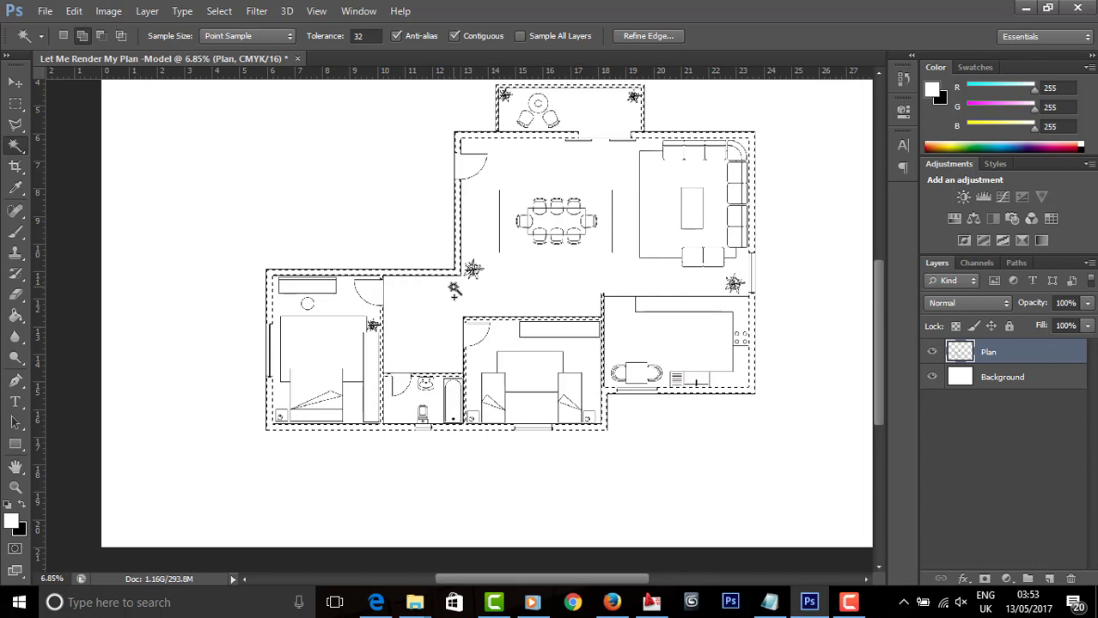
pyautogui.click(1006, 579)
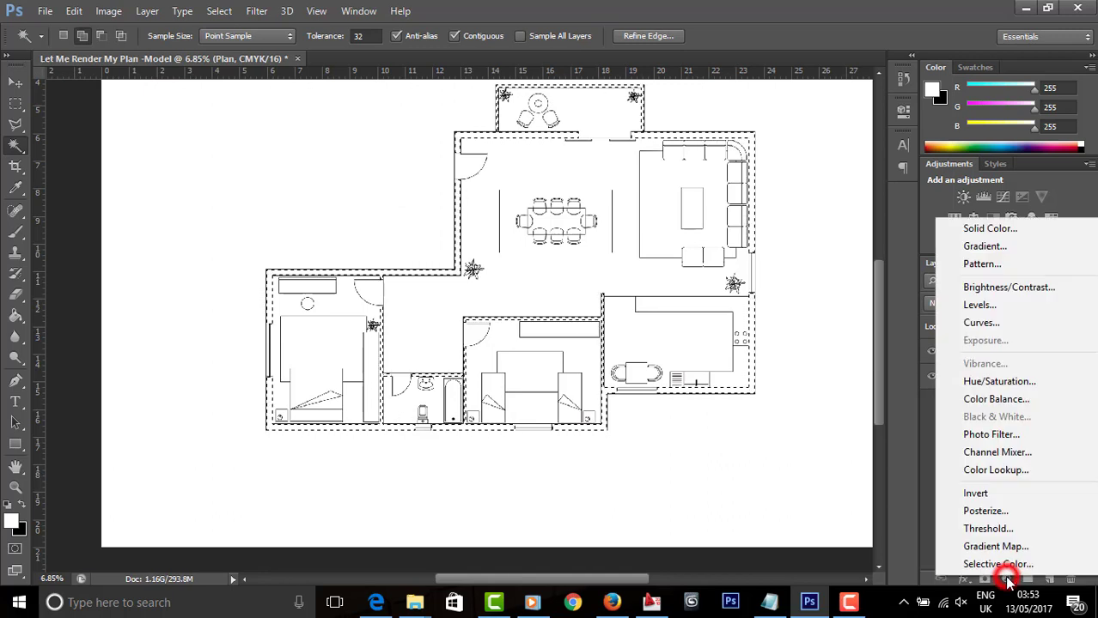
pyautogui.click(989, 229)
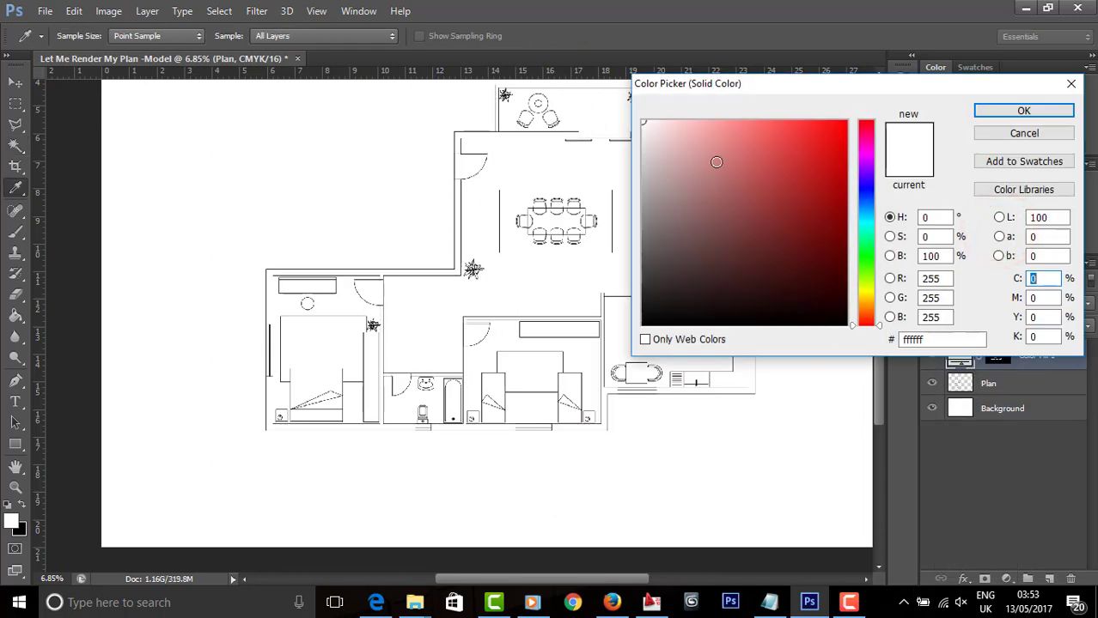
pyautogui.moveTo(650, 167)
pyautogui.mouseDown()
pyautogui.moveTo(650, 225)
pyautogui.moveTo(701, 256)
pyautogui.moveTo(846, 237)
pyautogui.mouseUp()
pyautogui.click(693, 169)
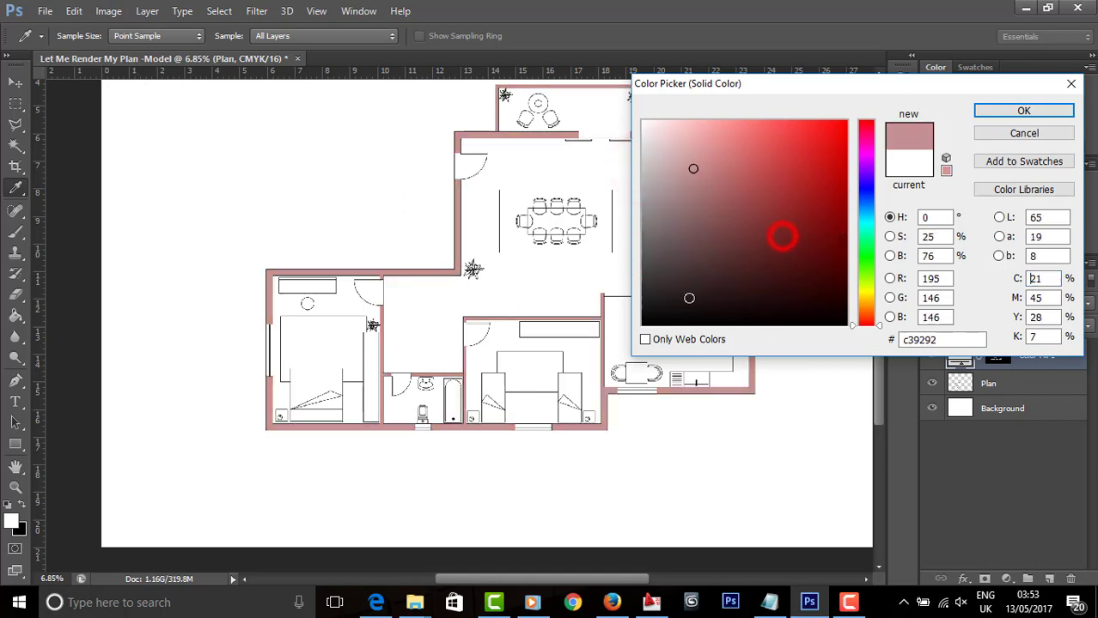
pyautogui.moveTo(718, 195)
pyautogui.mouseDown()
pyautogui.moveTo(693, 258)
pyautogui.moveTo(716, 198)
pyautogui.moveTo(727, 225)
pyautogui.moveTo(735, 183)
pyautogui.moveTo(845, 145)
pyautogui.mouseUp()
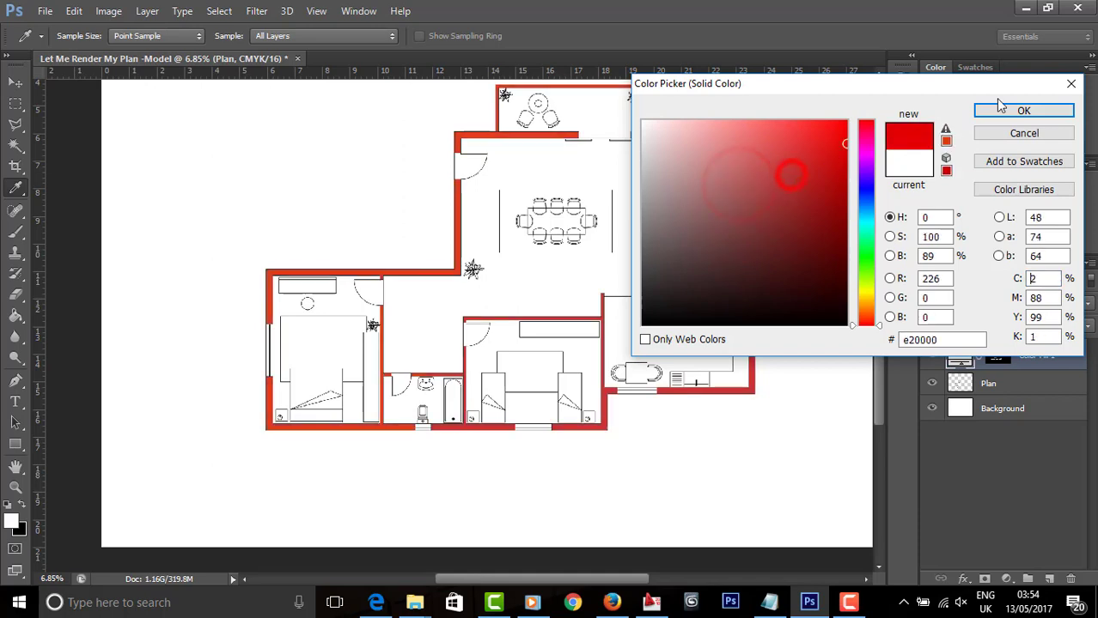
pyautogui.click(1019, 111)
pyautogui.press('w')
pyautogui.scroll(3, 697, 245)
pyautogui.scroll(-2, 697, 252)
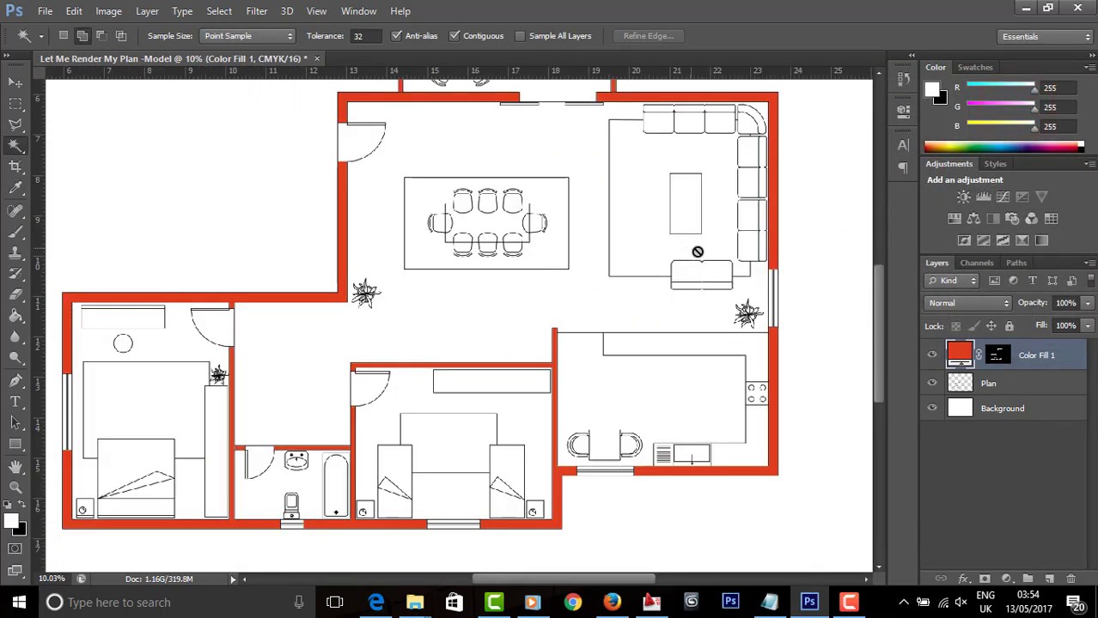
# Step: Change the wall fill layer's colour to dark grey, 706d6d, and rename the layer Wall
pyautogui.doubleClick(960, 355)
pyautogui.moveTo(812, 164)
pyautogui.mouseDown()
pyautogui.moveTo(685, 234)
pyautogui.moveTo(650, 235)
pyautogui.moveTo(649, 214)
pyautogui.moveTo(647, 235)
pyautogui.mouseUp()
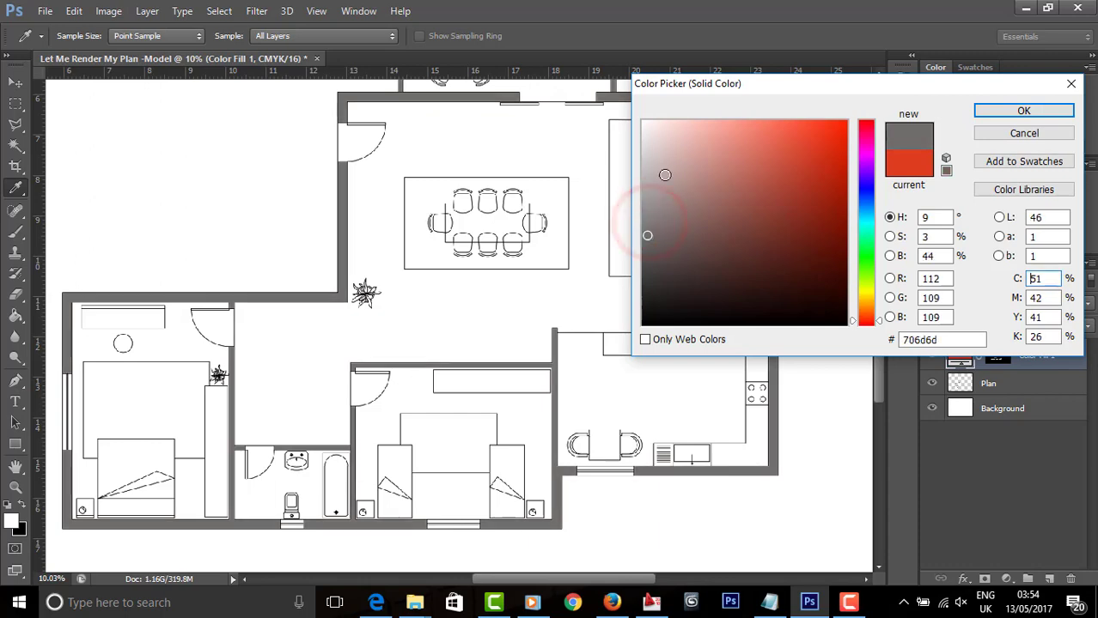
pyautogui.click(1012, 113)
pyautogui.scroll(-1, 608, 320)
pyautogui.click(15, 85)
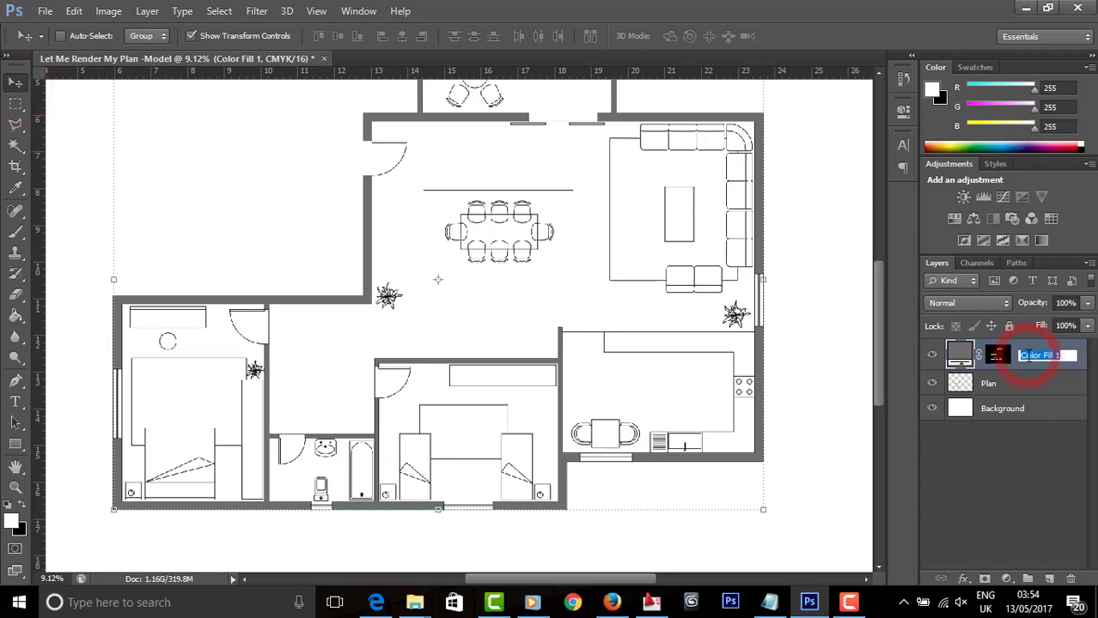
pyautogui.press('Return')
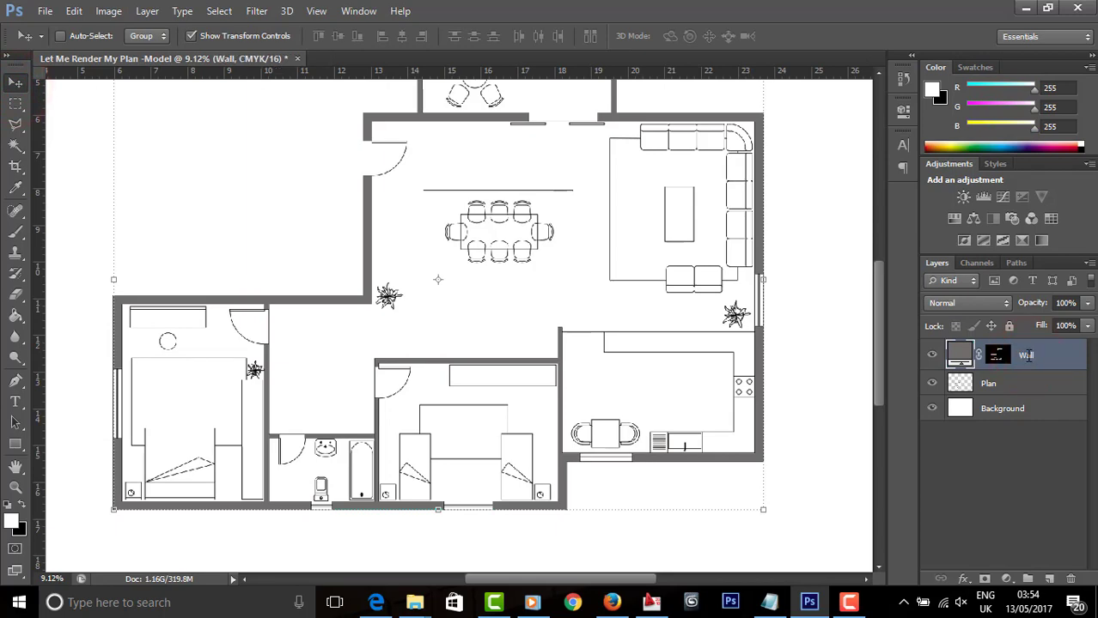
# Step: Make the Plan layer active again and switch to the Magic Wand tool
pyautogui.scroll(-1, 459, 434)
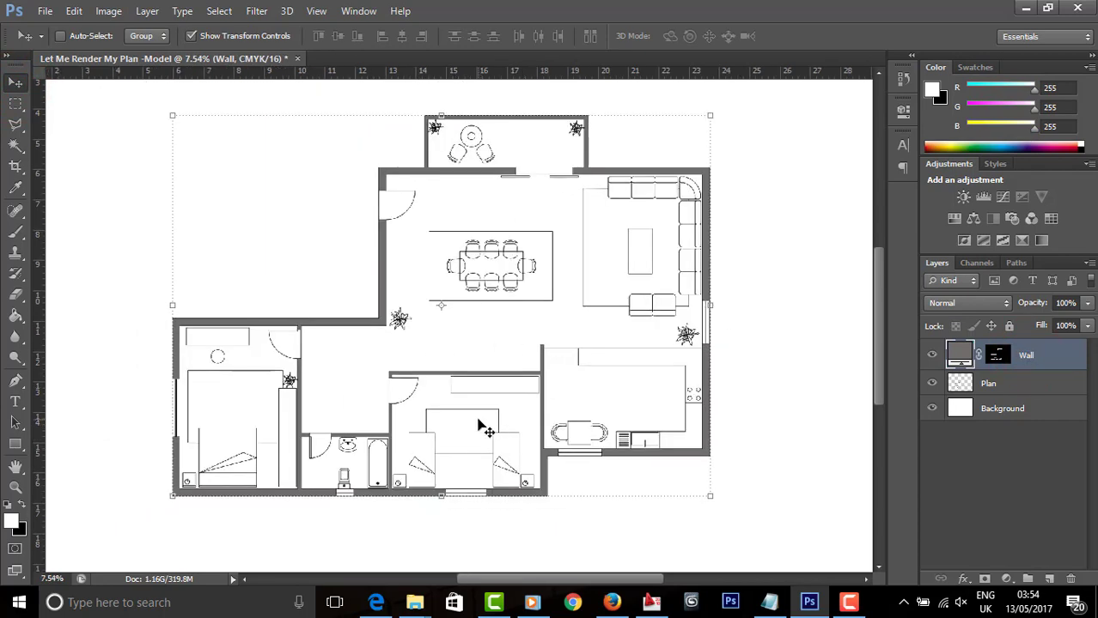
pyautogui.scroll(3, 484, 427)
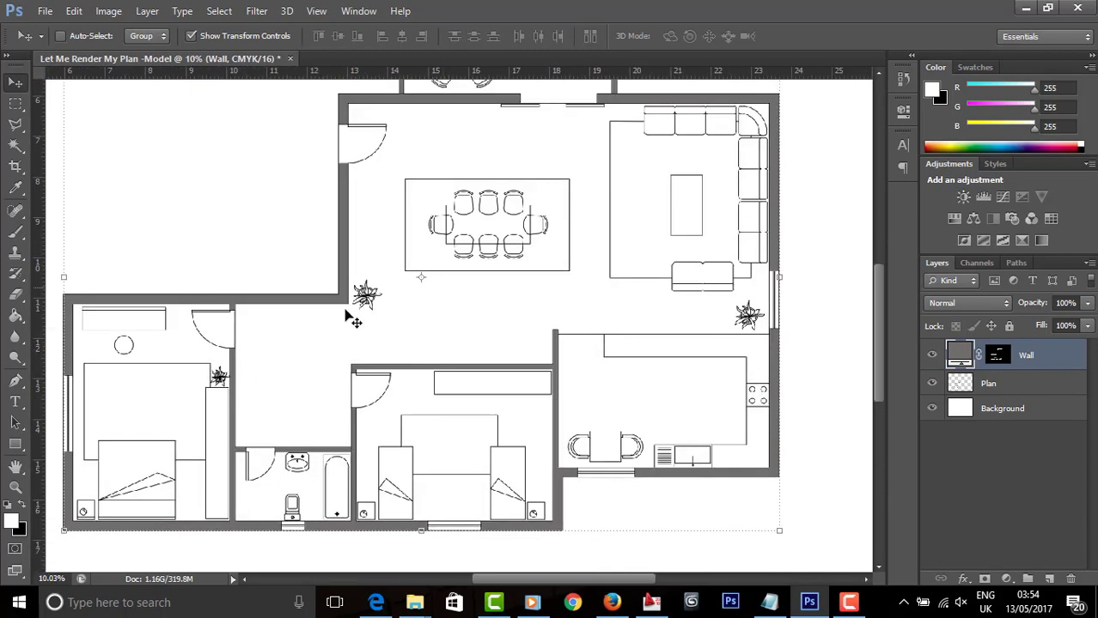
pyautogui.scroll(-1, 292, 391)
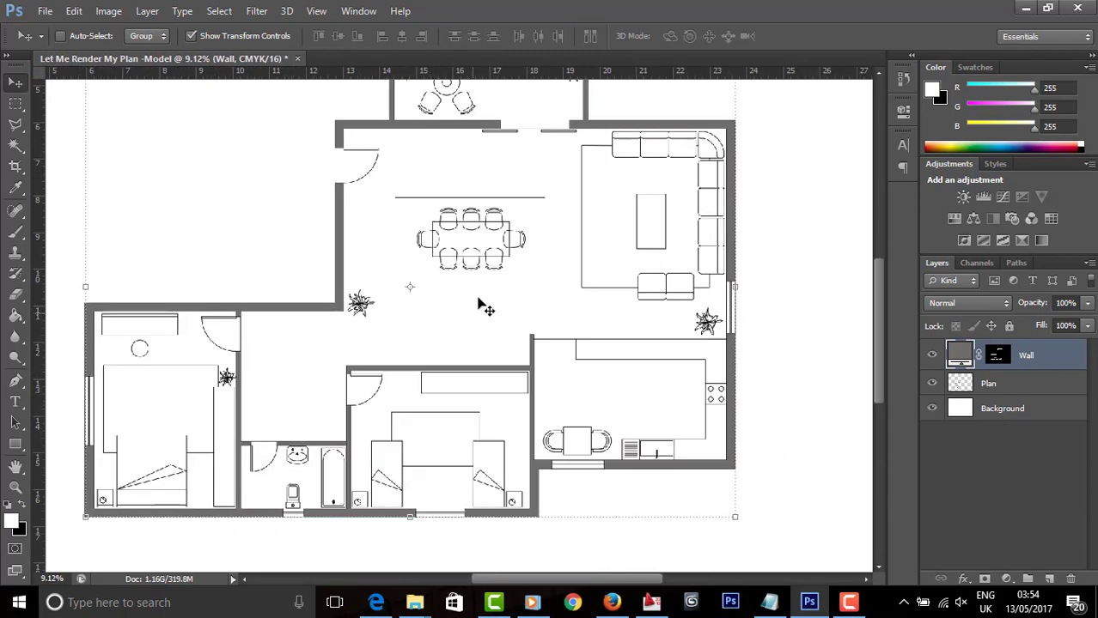
pyautogui.scroll(-1, 489, 304)
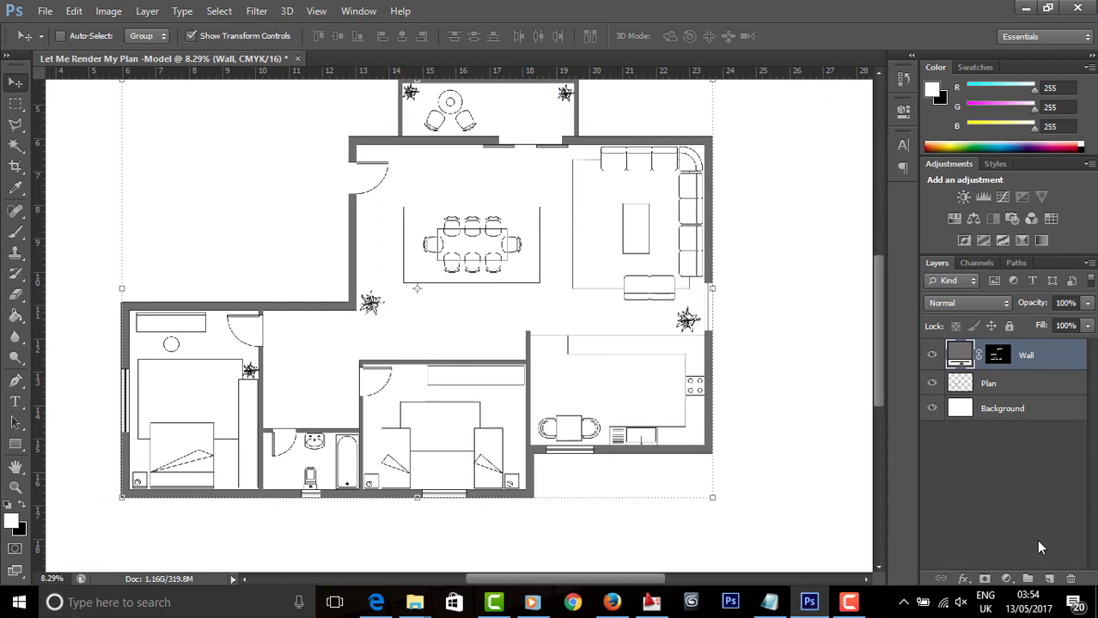
pyautogui.click(989, 384)
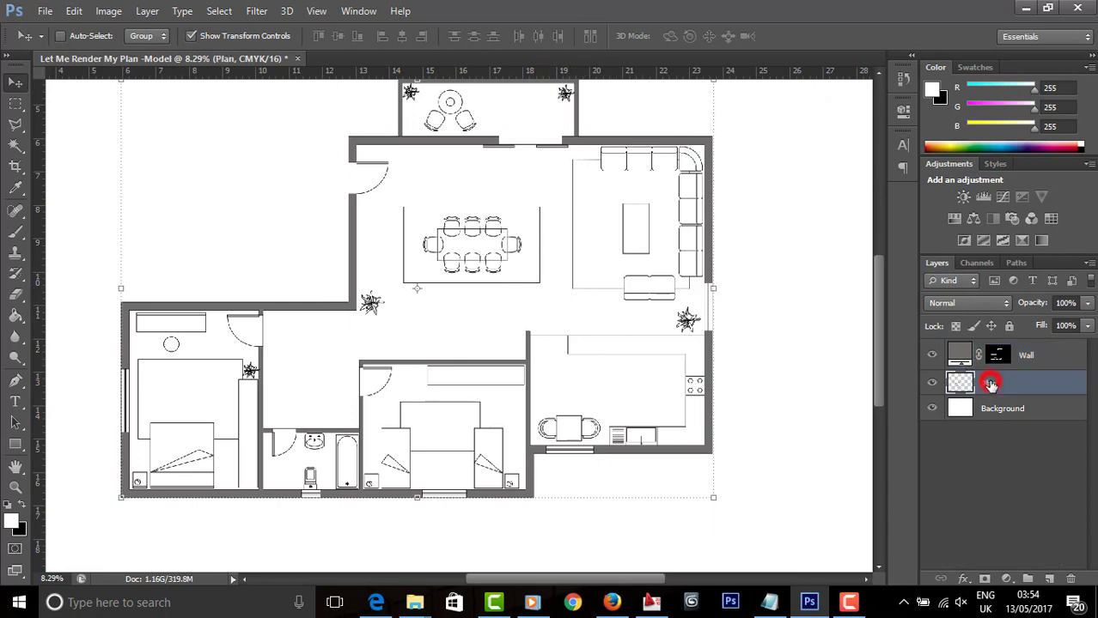
pyautogui.click(18, 147)
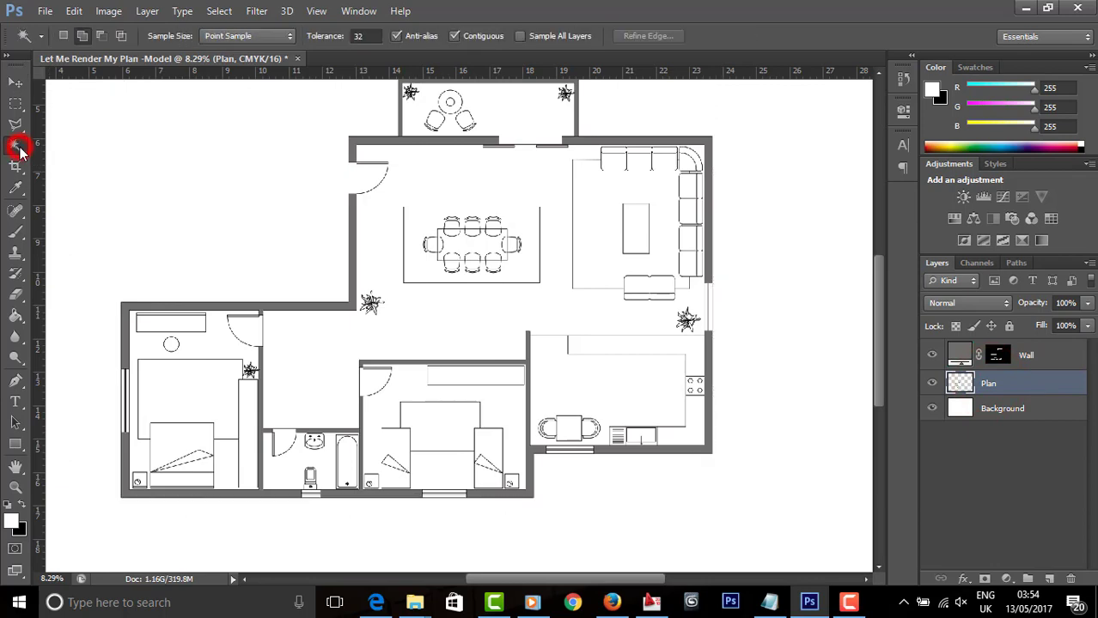
pyautogui.scroll(4, 335, 362)
pyautogui.click(335, 348)
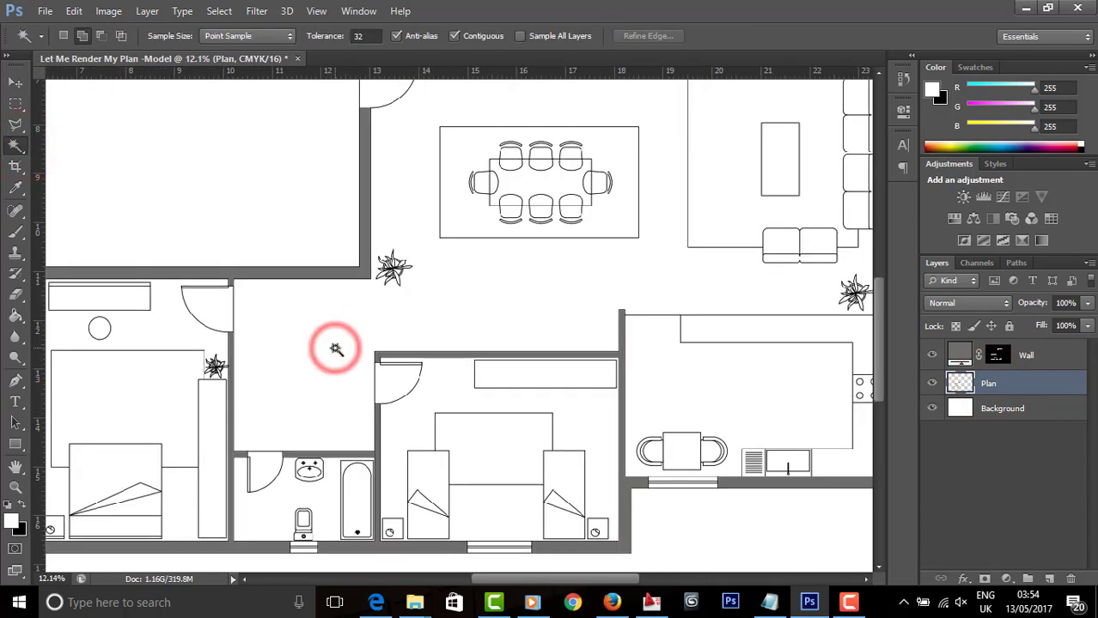
pyautogui.scroll(-1, 347, 372)
pyautogui.scroll(-2, 347, 371)
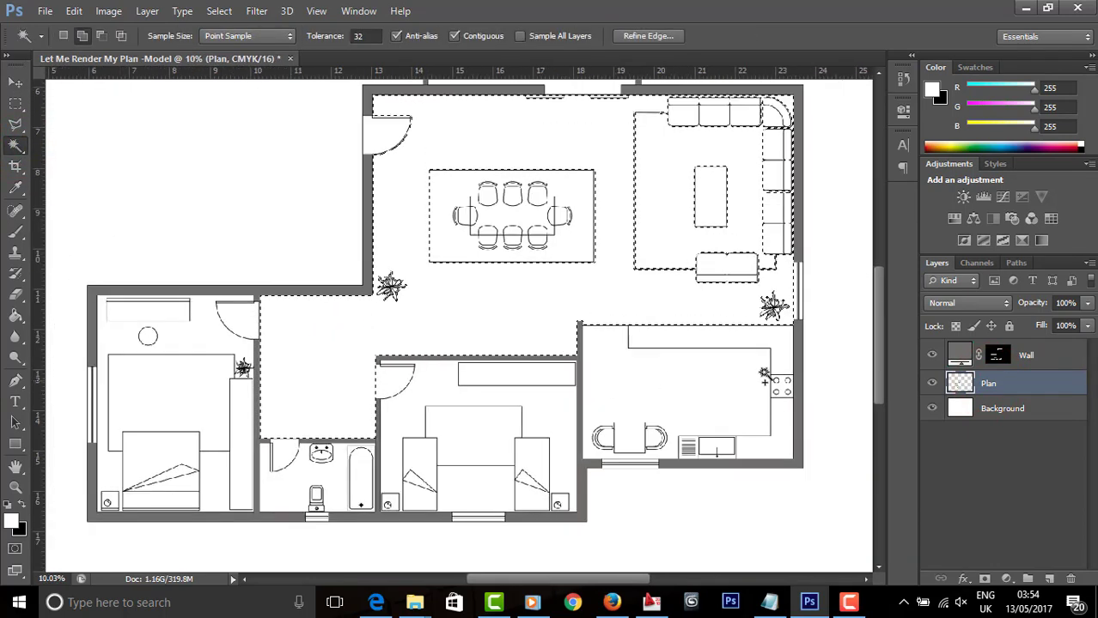
pyautogui.scroll(2, 601, 258)
pyautogui.scroll(-1, 776, 196)
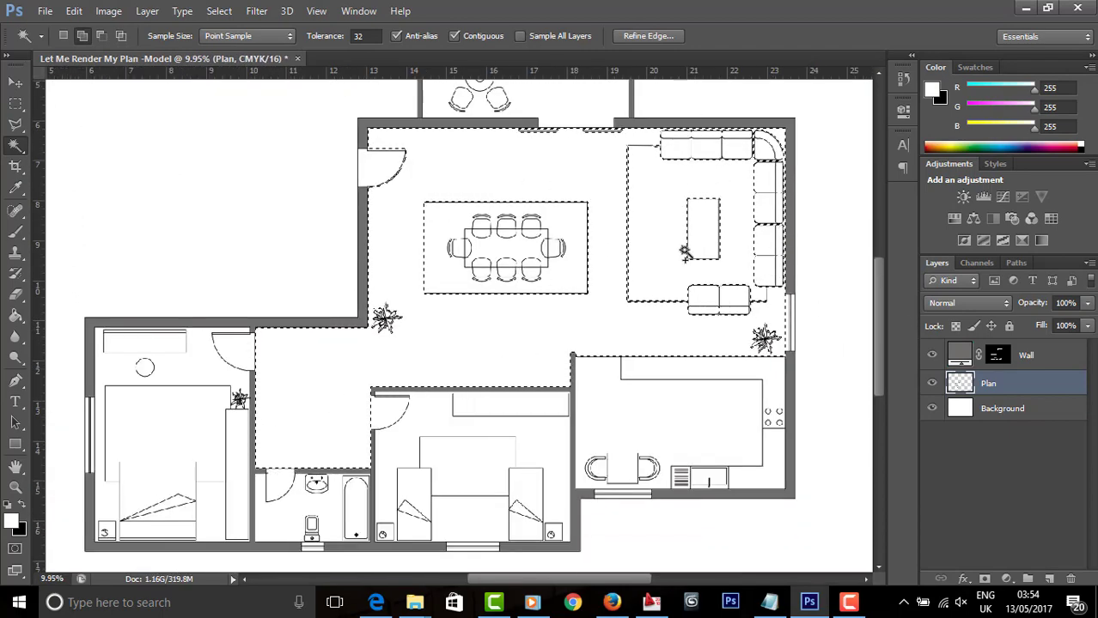
pyautogui.scroll(6, 533, 461)
pyautogui.hotkey('ctrl', 'd')
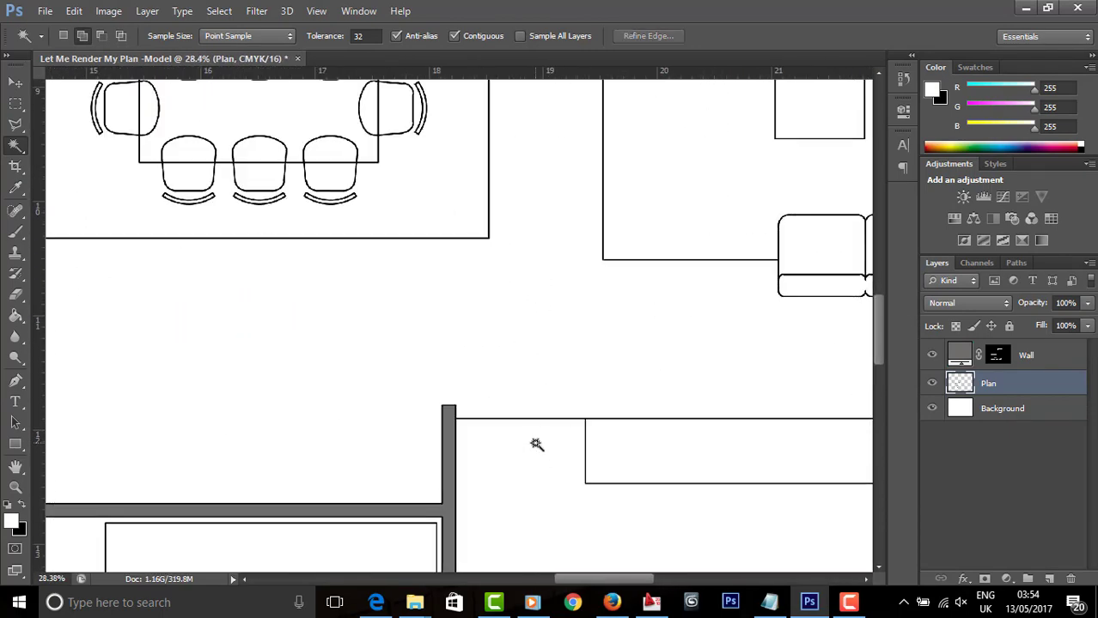
pyautogui.scroll(2, 537, 443)
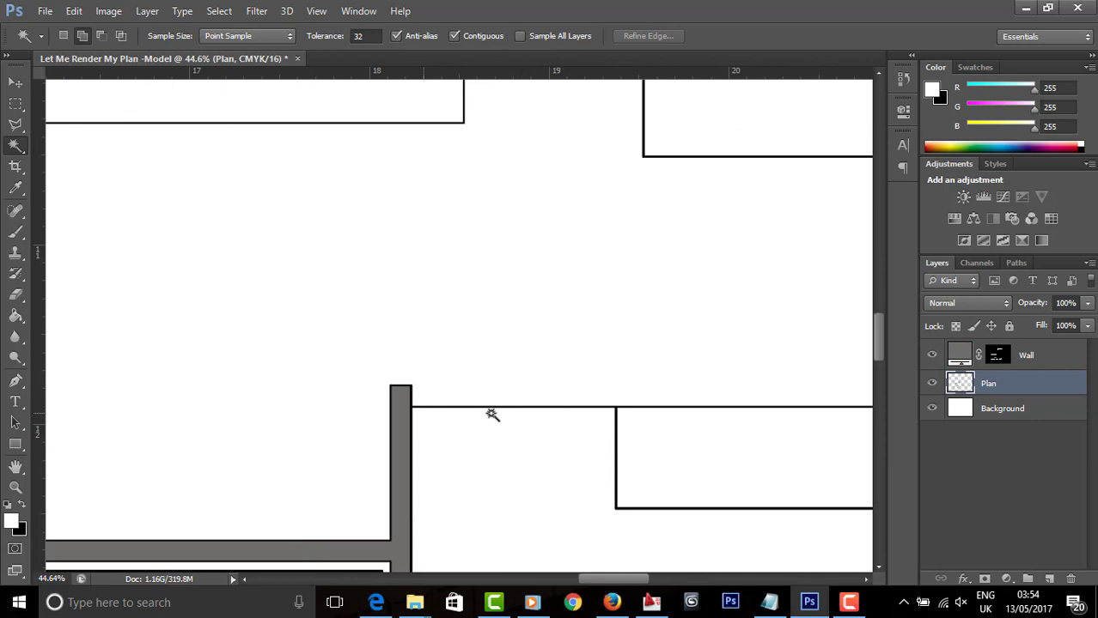
pyautogui.scroll(-6, 526, 179)
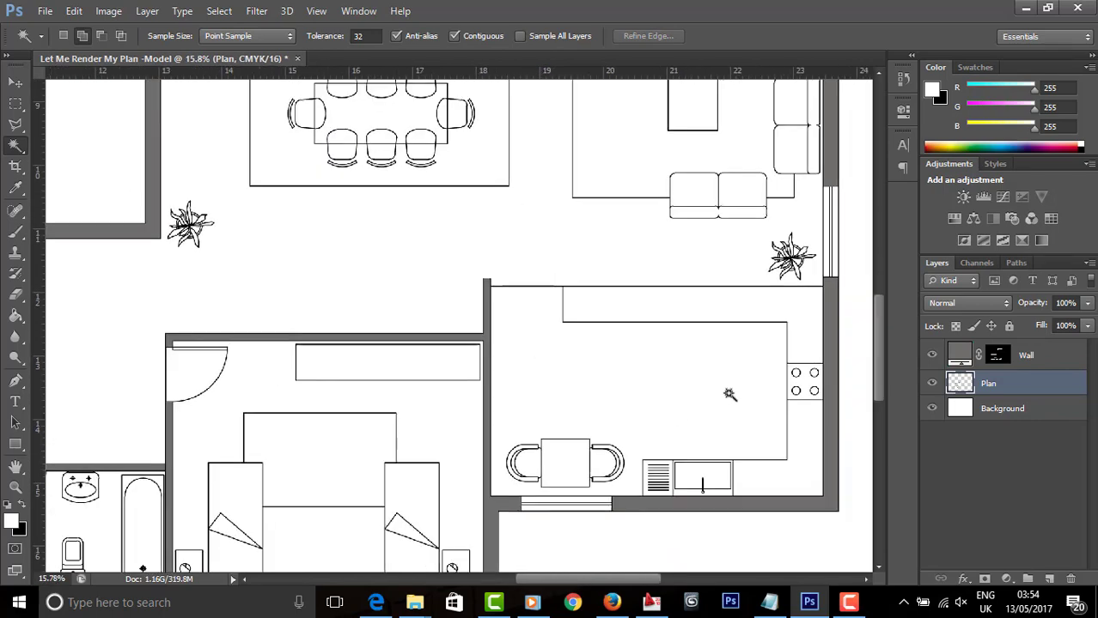
pyautogui.scroll(-1, 603, 325)
pyautogui.scroll(-1, 541, 292)
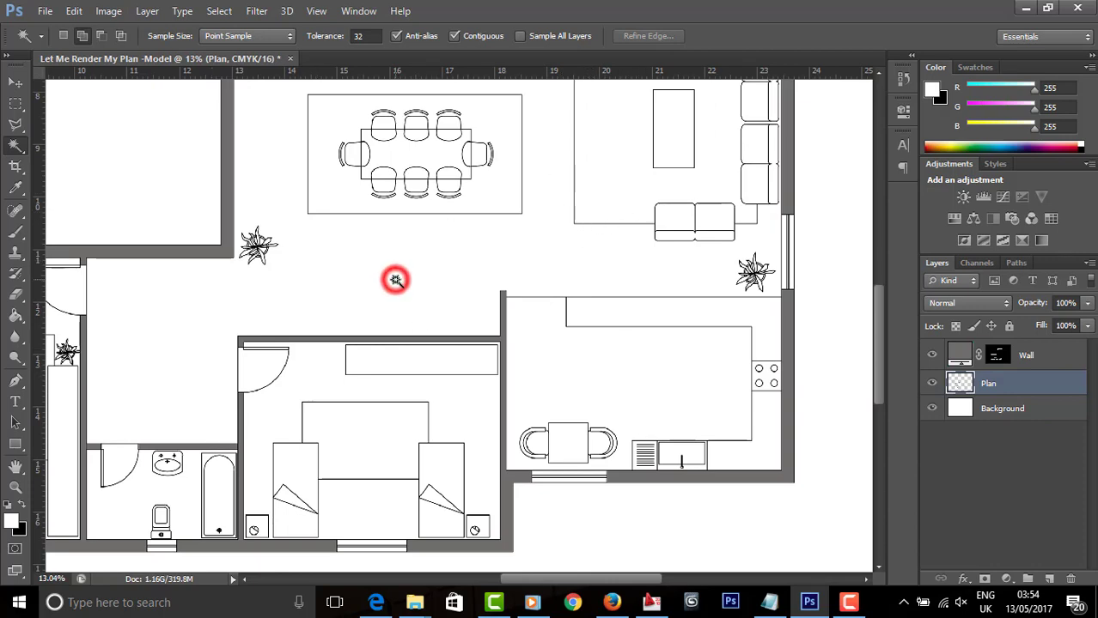
pyautogui.click(395, 280)
pyautogui.click(16, 82)
pyautogui.scroll(-2, 373, 360)
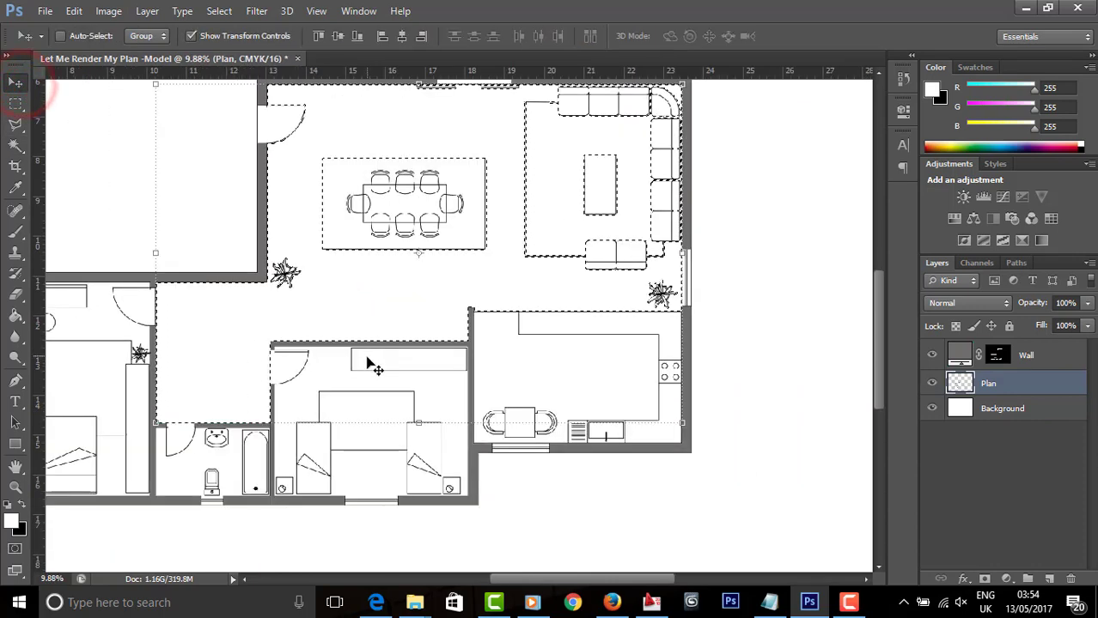
pyautogui.scroll(-1, 370, 363)
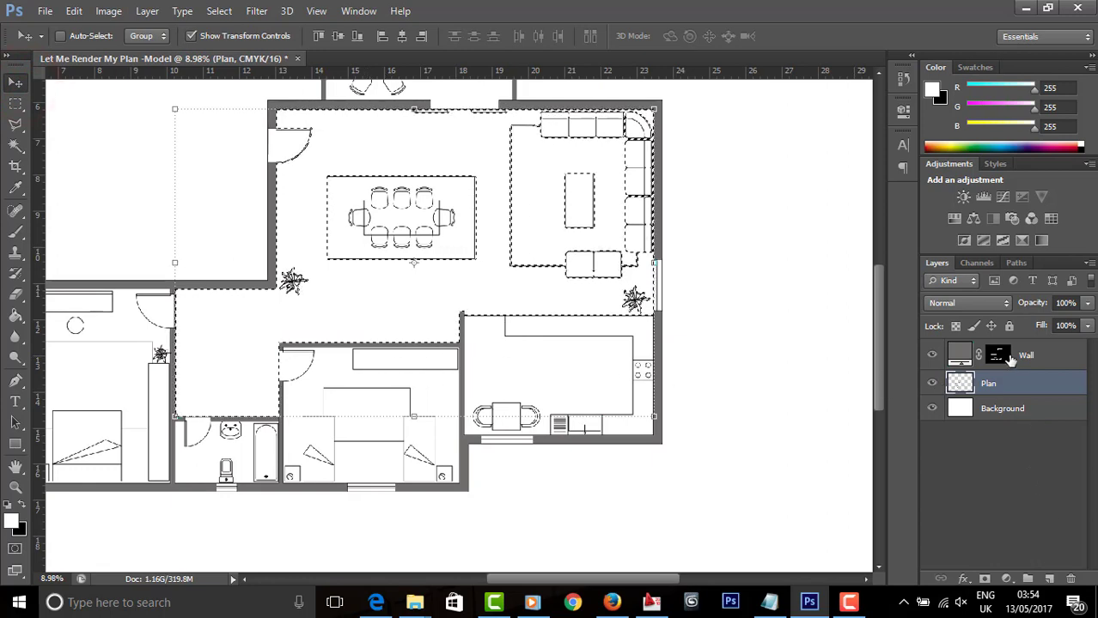
pyautogui.click(1007, 579)
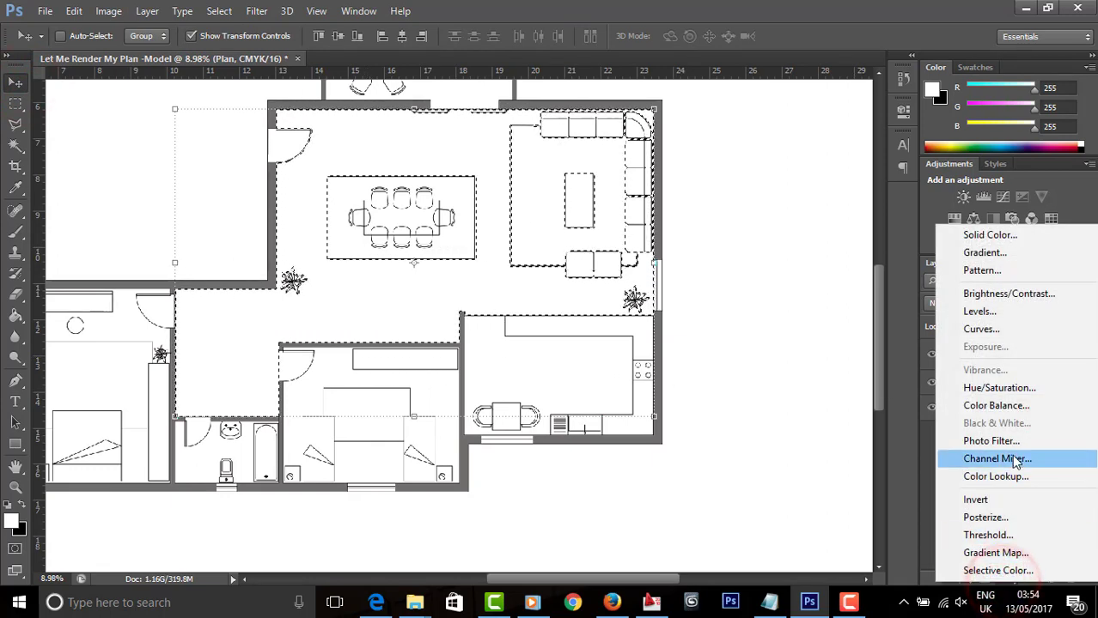
pyautogui.click(902, 341)
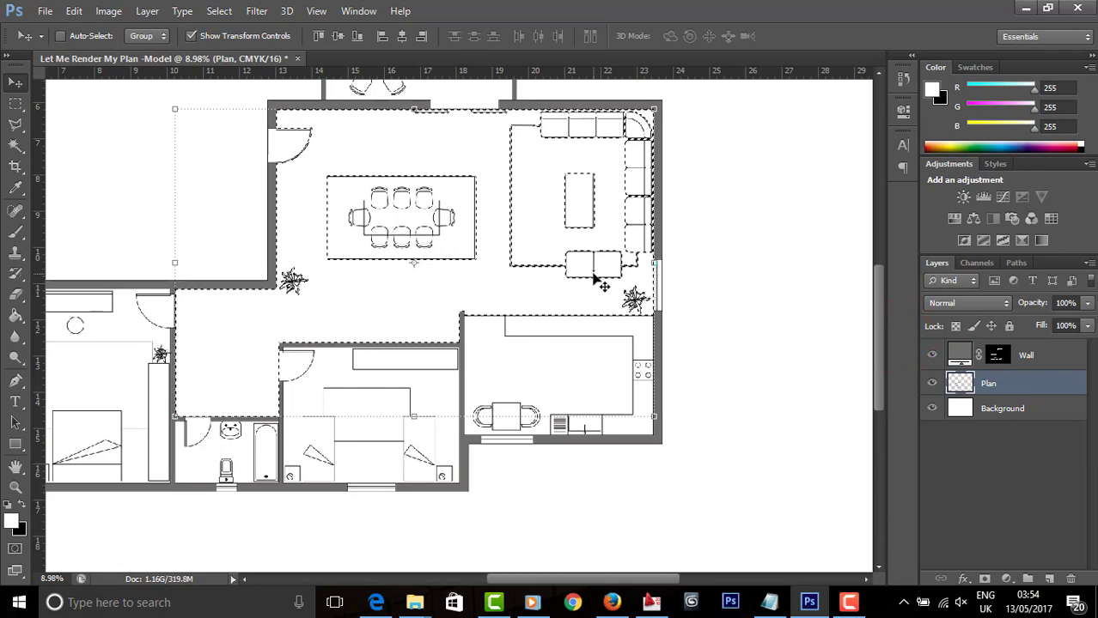
pyautogui.hotkey('ctrl', 'd')
pyautogui.scroll(2, 392, 299)
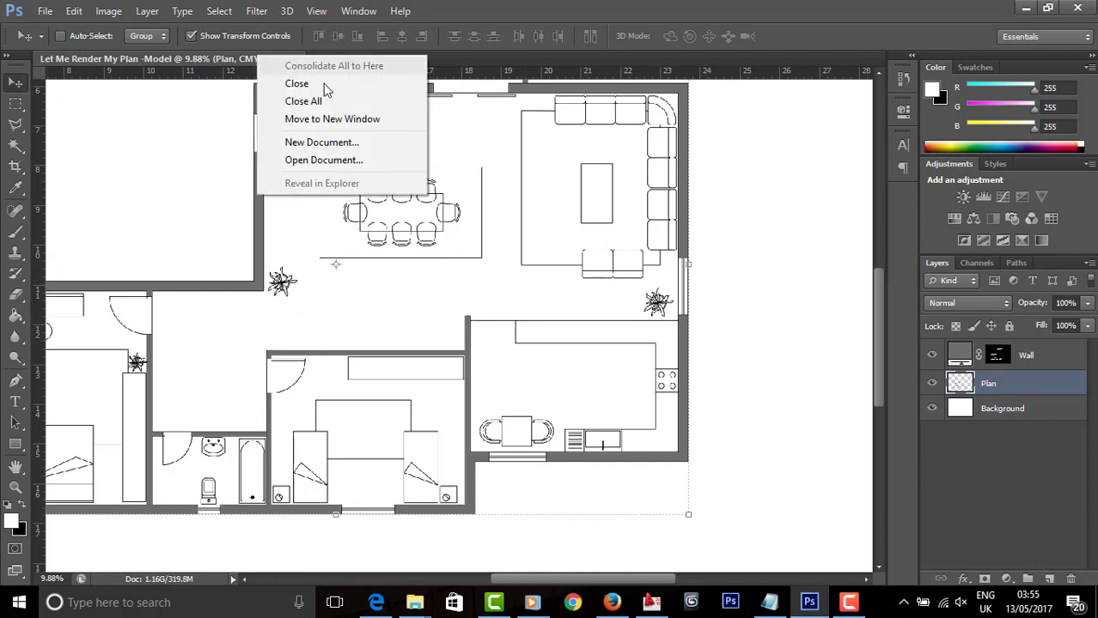
# Step: Open the wood parquet image parq.jpg from the Texture folder as a separate document
pyautogui.click(321, 159)
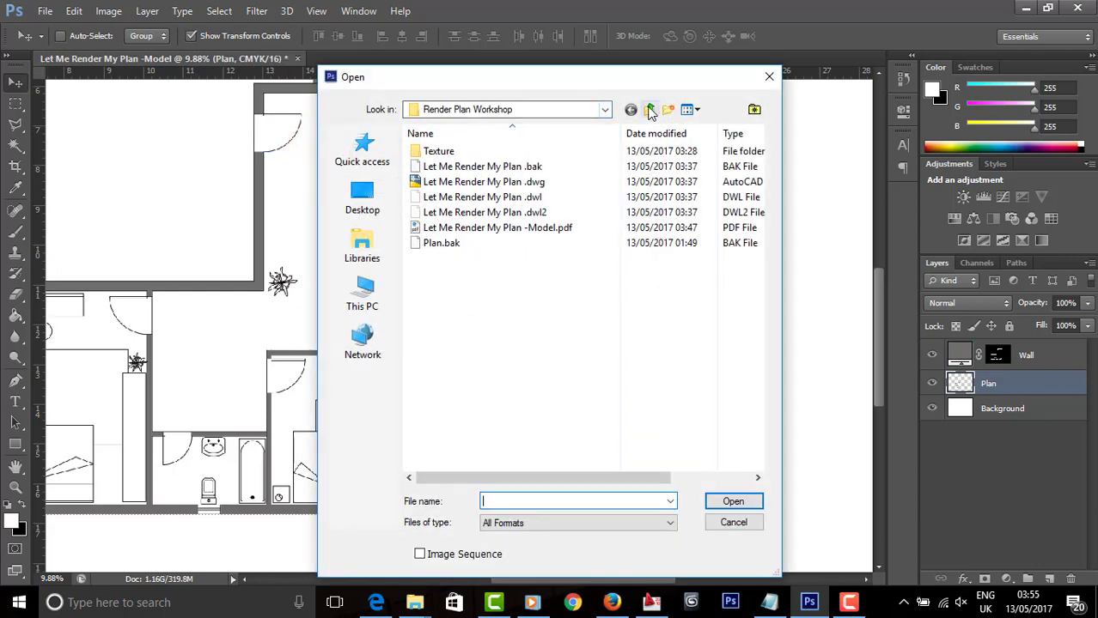
pyautogui.click(451, 151)
pyautogui.doubleClick(451, 151)
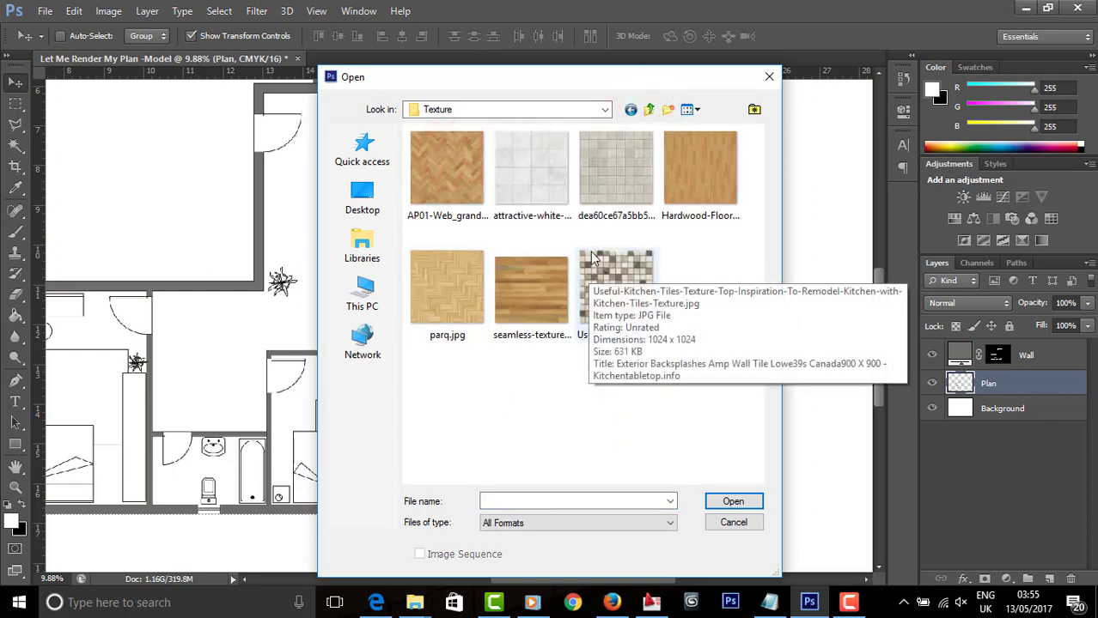
pyautogui.click(458, 305)
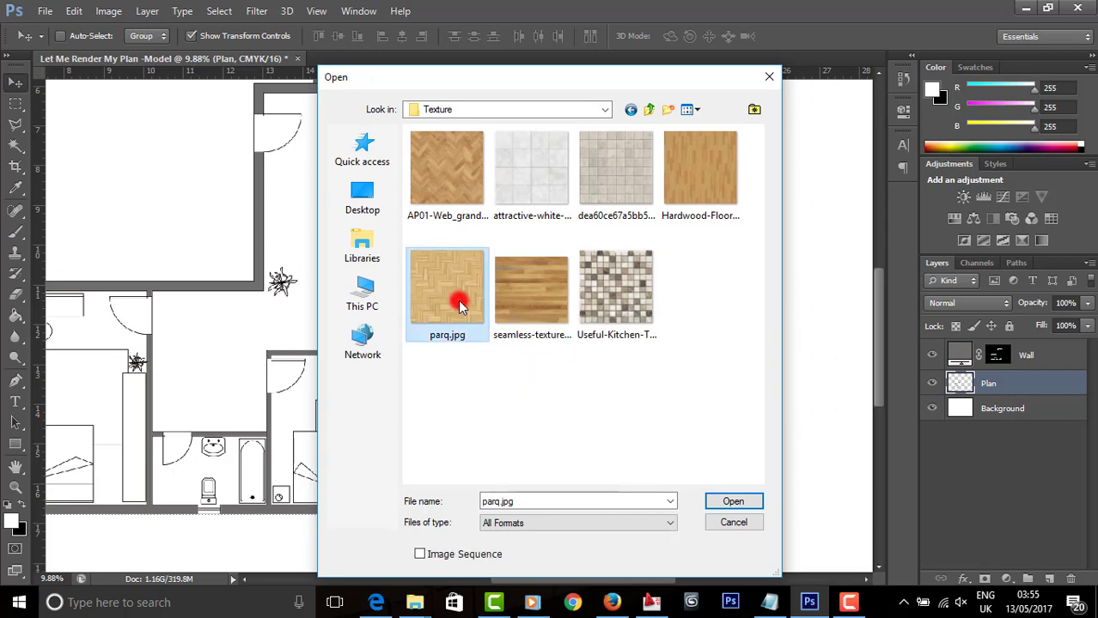
pyautogui.doubleClick(459, 304)
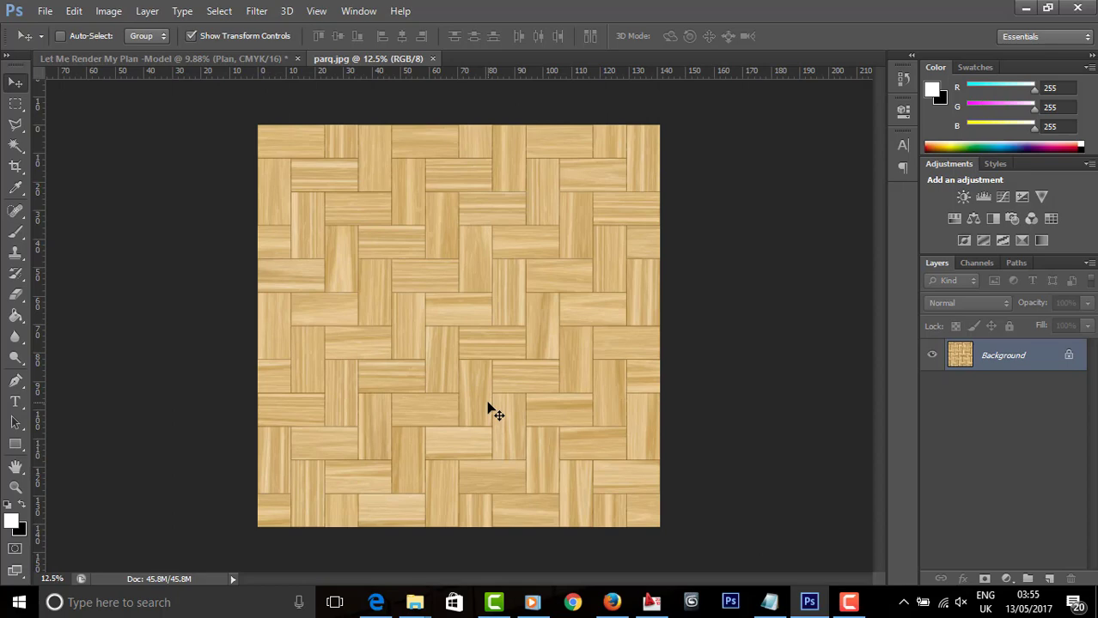
# Step: Define the parquet image as a pattern named Wood and return to the floor plan document
pyautogui.click(76, 11)
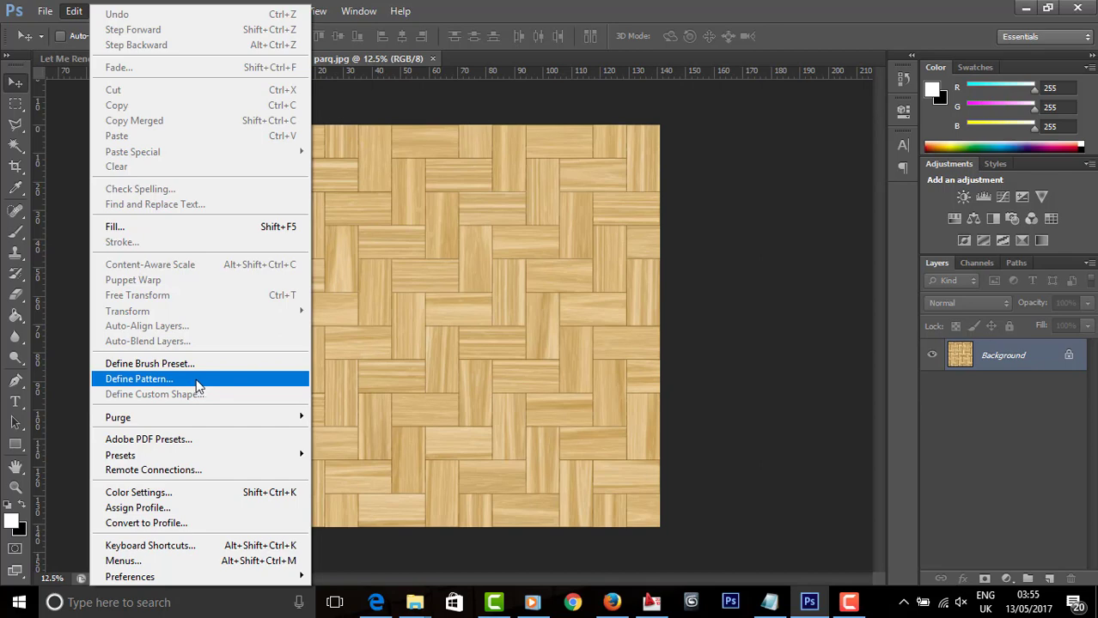
pyautogui.click(165, 379)
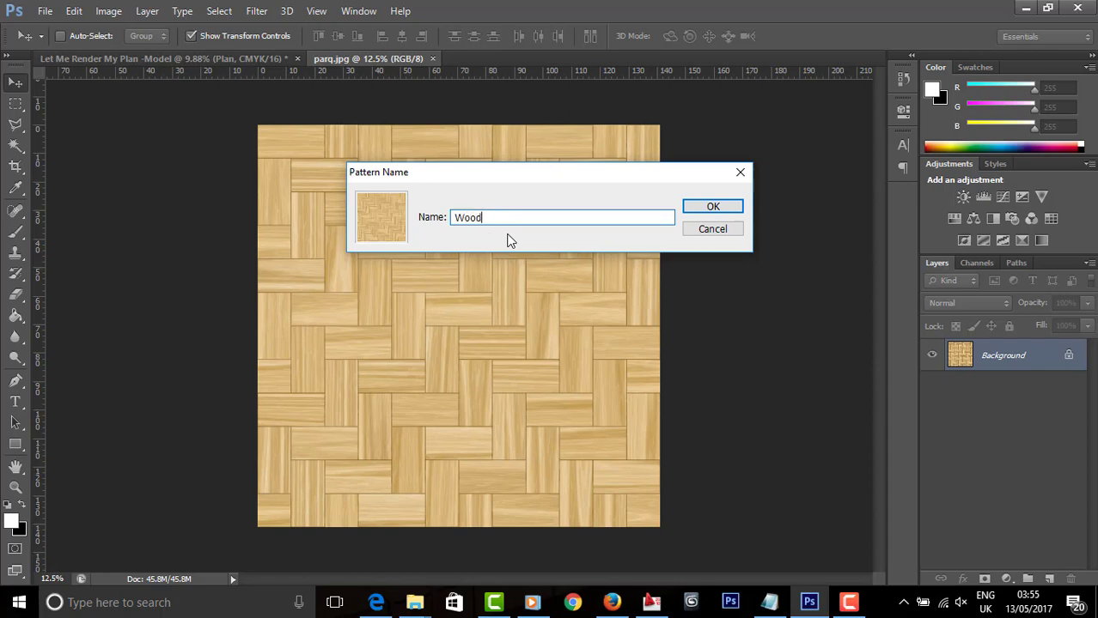
pyautogui.press('Return')
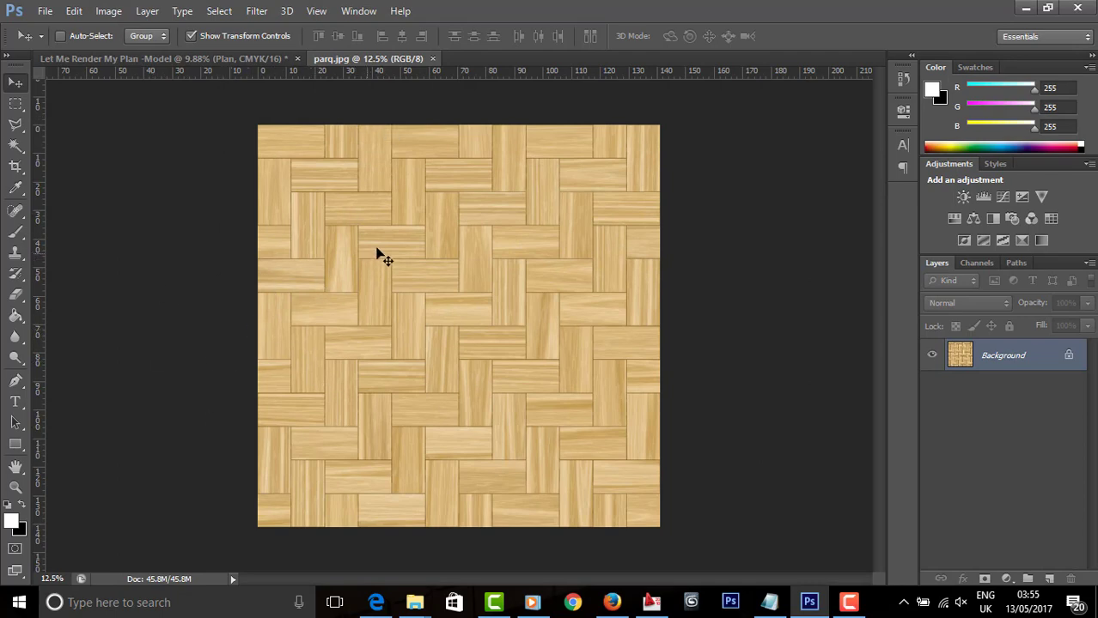
pyautogui.click(228, 58)
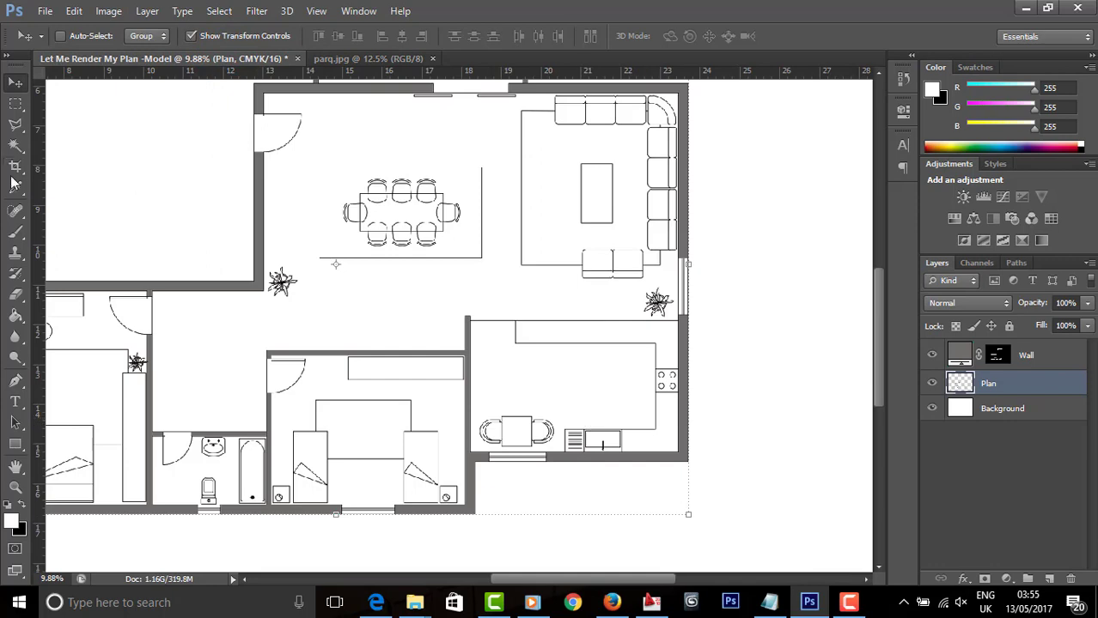
pyautogui.click(16, 146)
pyautogui.click(296, 309)
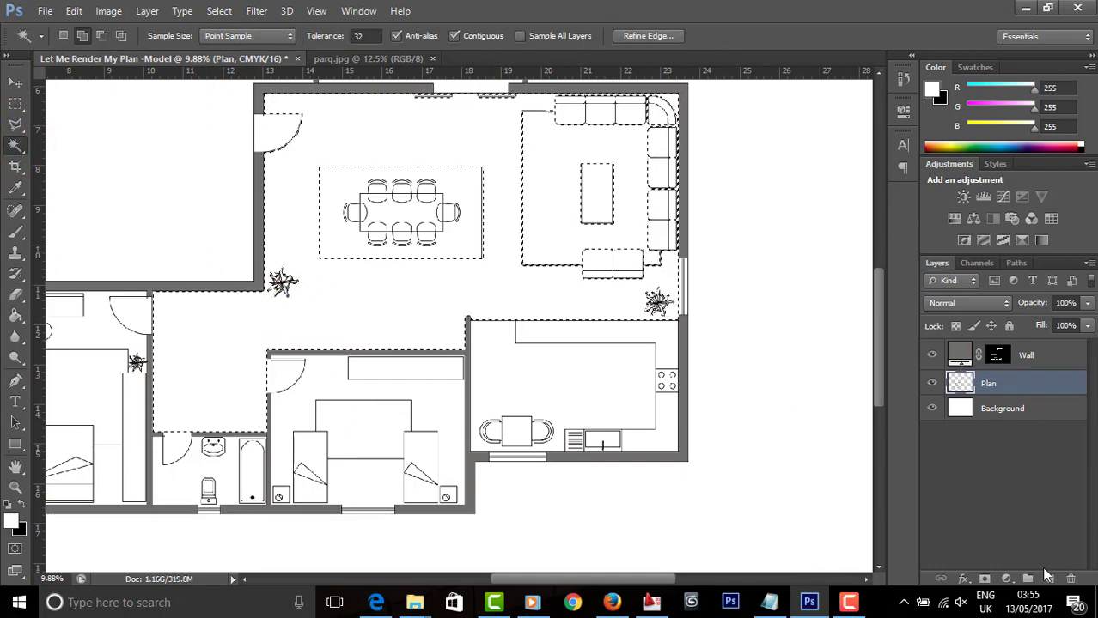
pyautogui.click(1006, 578)
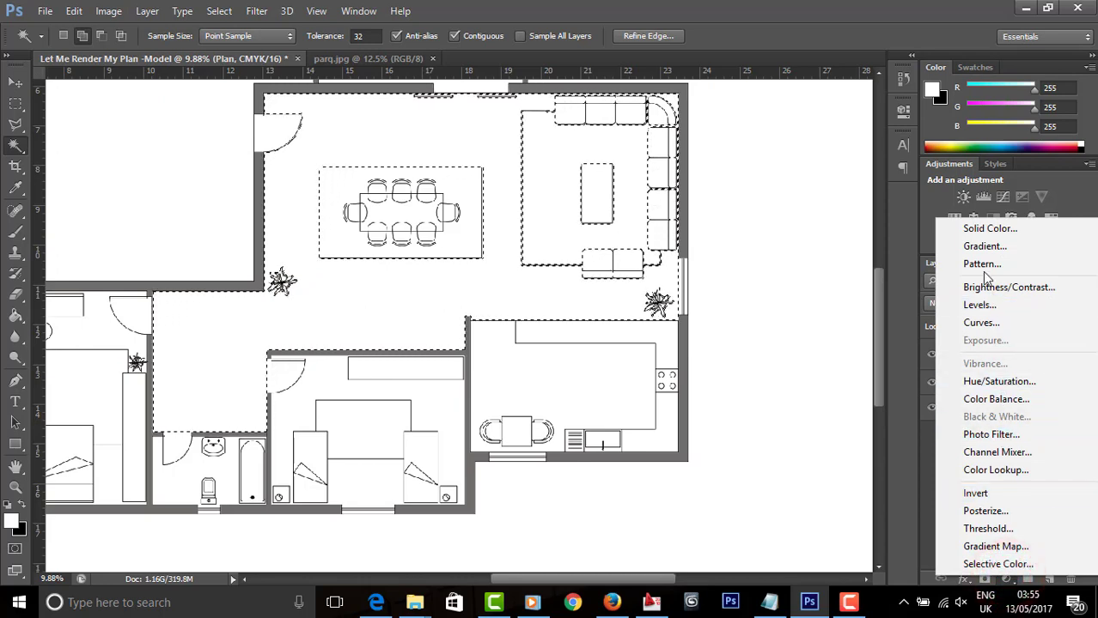
pyautogui.click(981, 264)
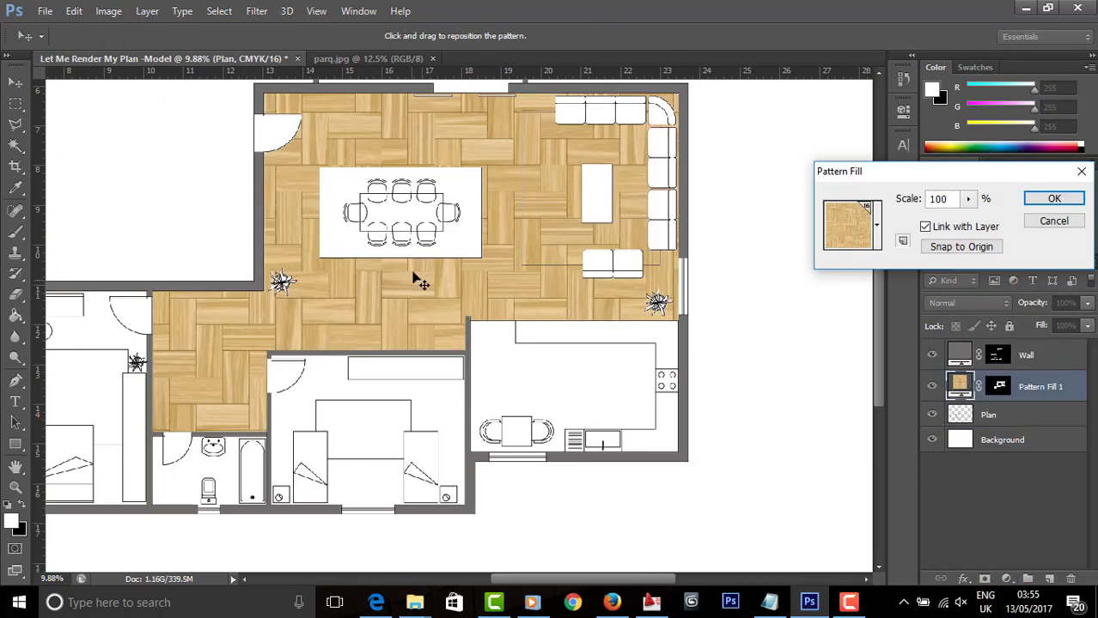
pyautogui.scroll(-2, 436, 284)
pyautogui.scroll(4, 490, 242)
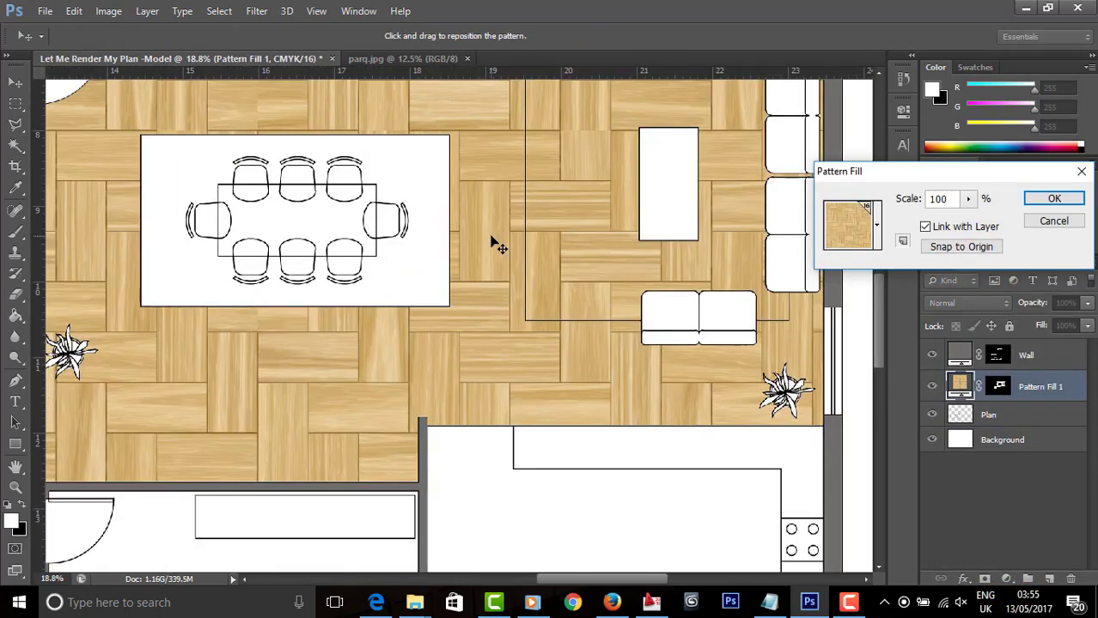
pyautogui.scroll(-2, 492, 243)
pyautogui.scroll(4, 691, 245)
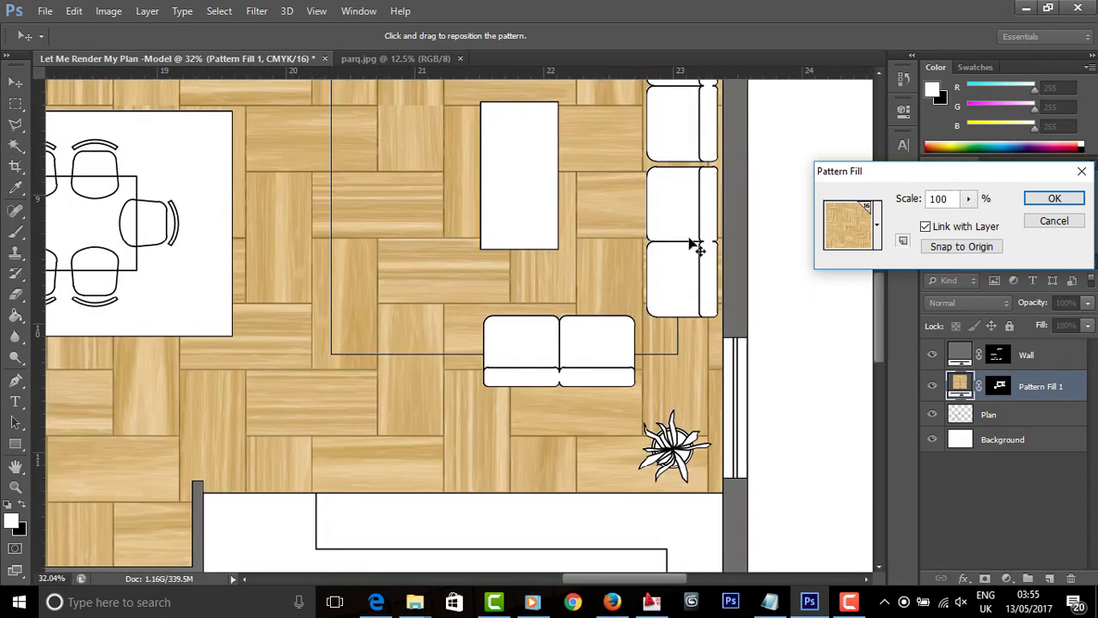
pyautogui.scroll(-3, 687, 244)
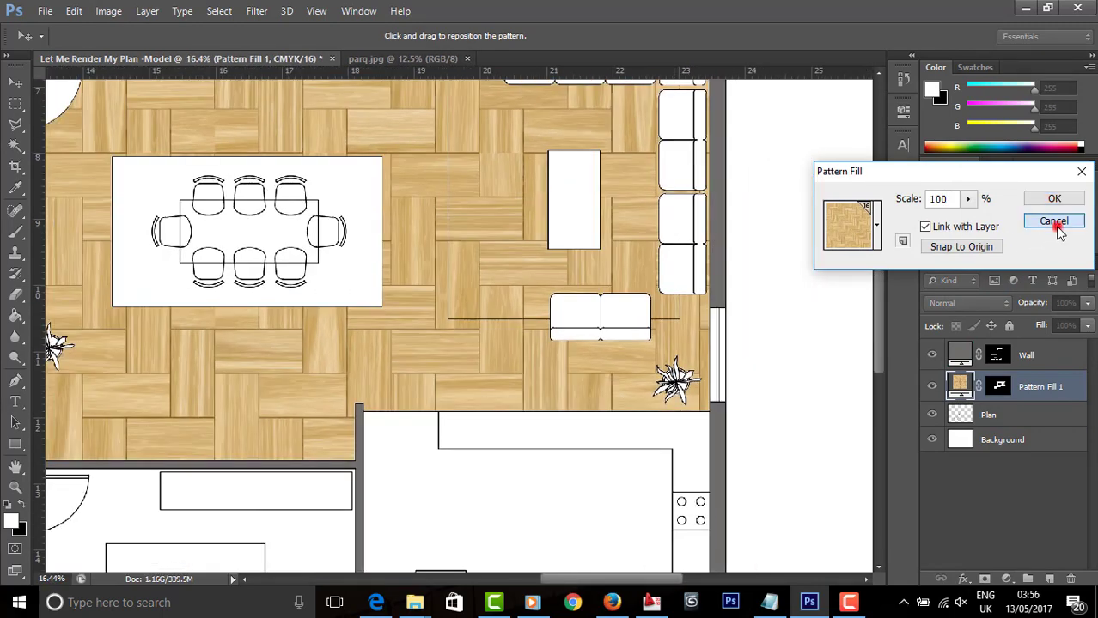
pyautogui.click(1053, 222)
pyautogui.press('w')
pyautogui.scroll(-1, 667, 277)
pyautogui.click(667, 296)
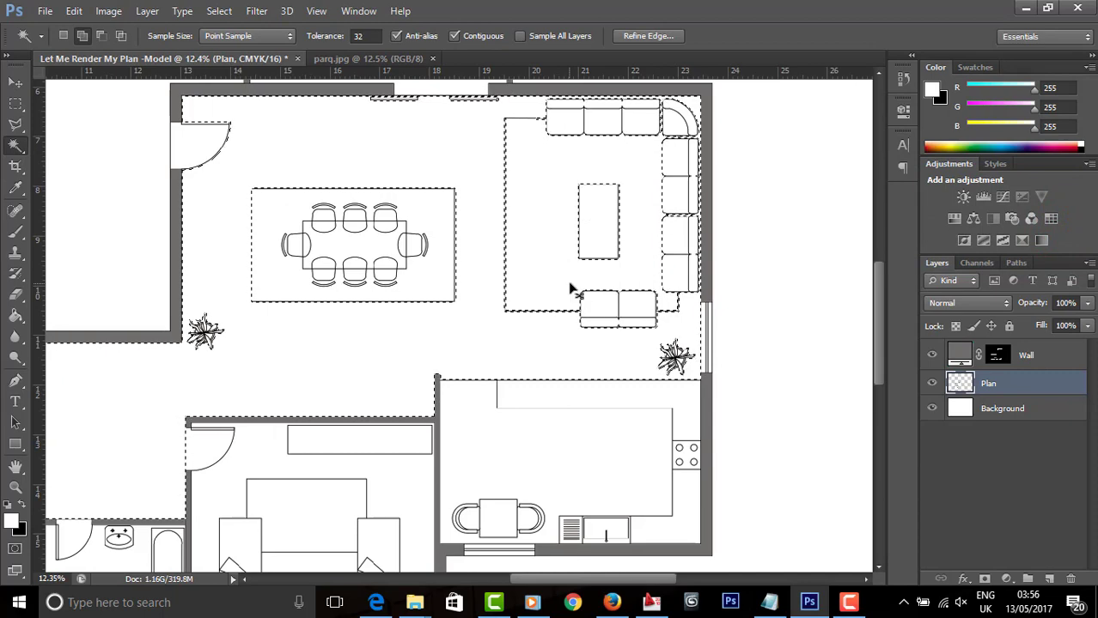
pyautogui.hotkey('ctrl', 'd')
# Step: Choose the Brush tool and set its size to 11 px for closing the gap between the sofas along the living room's outer wall
pyautogui.click(15, 81)
pyautogui.scroll(2, 509, 301)
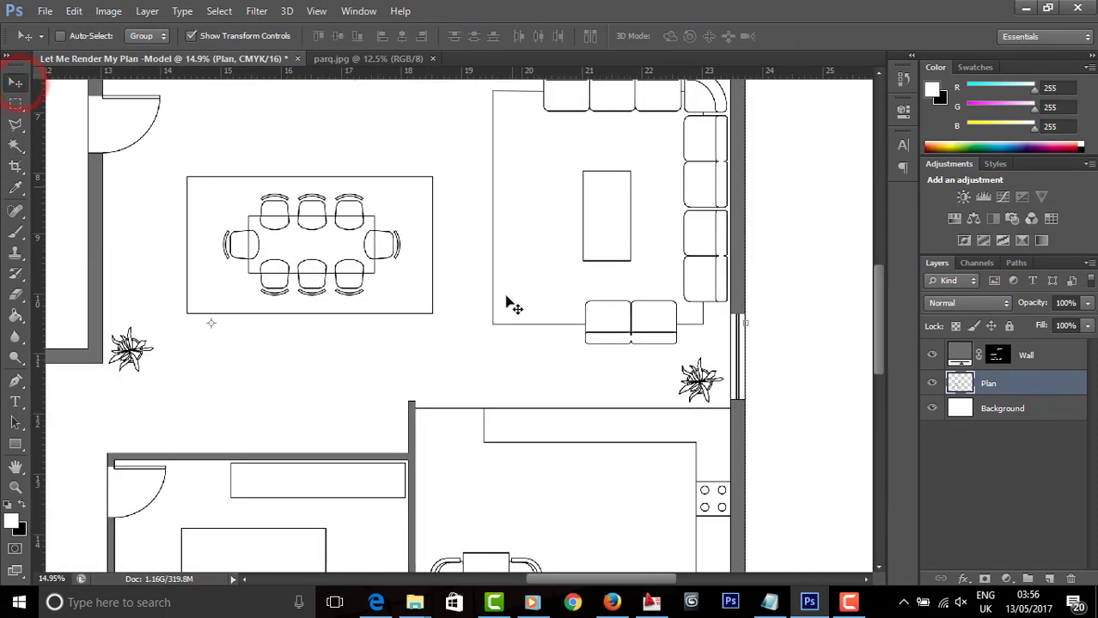
pyautogui.scroll(5, 712, 197)
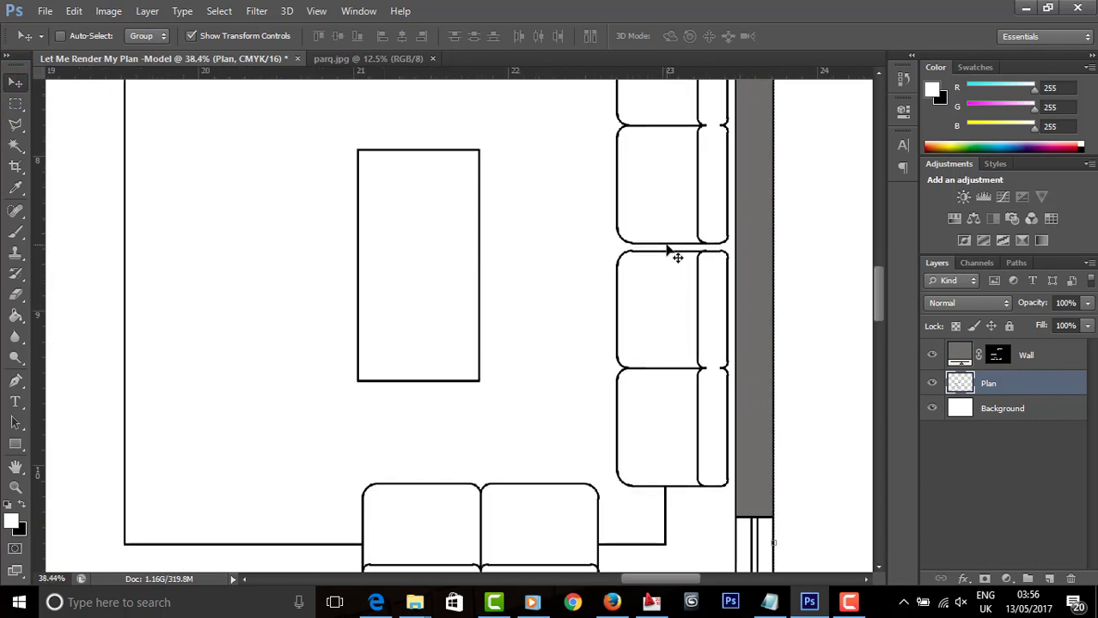
pyautogui.scroll(-1, 618, 354)
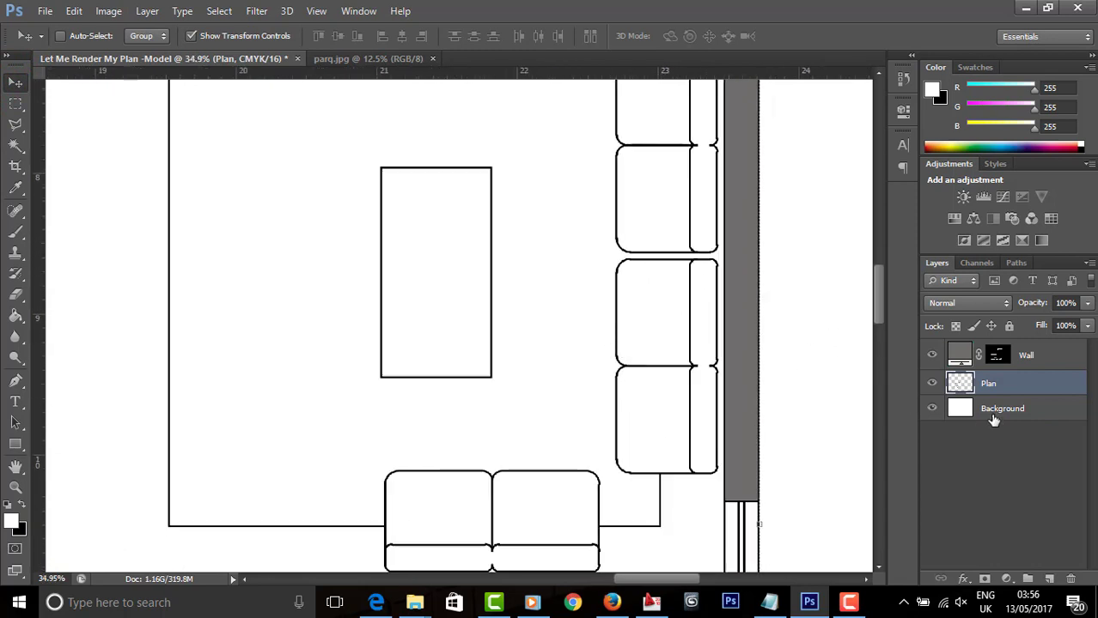
pyautogui.click(17, 233)
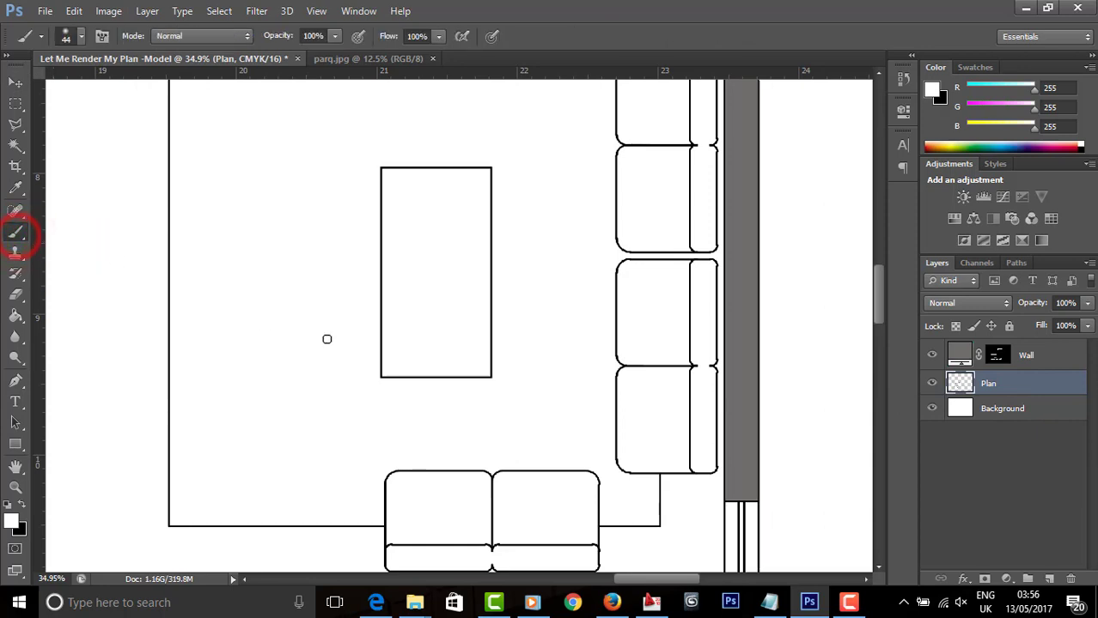
pyautogui.scroll(3, 676, 258)
pyautogui.scroll(15, 692, 415)
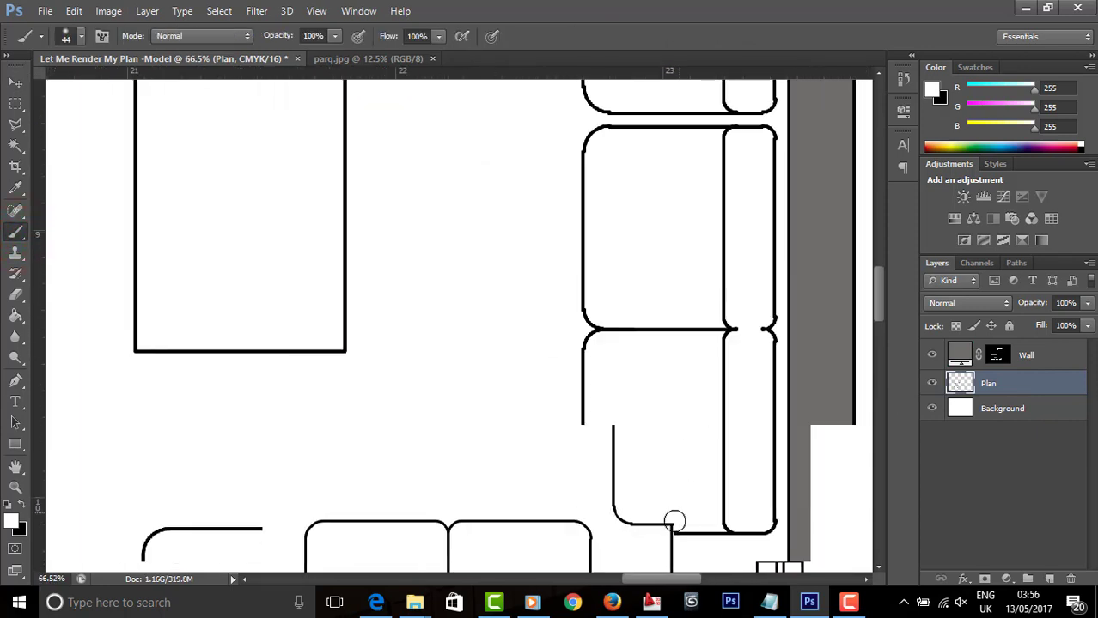
pyautogui.scroll(4, 653, 506)
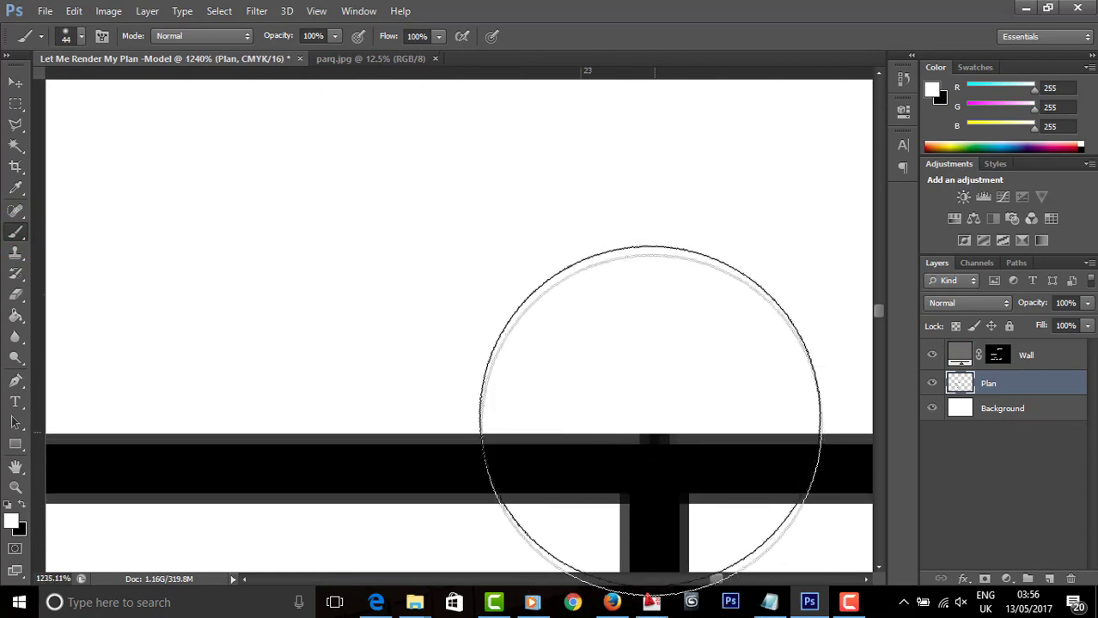
pyautogui.rightClick(681, 422)
pyautogui.click(691, 413)
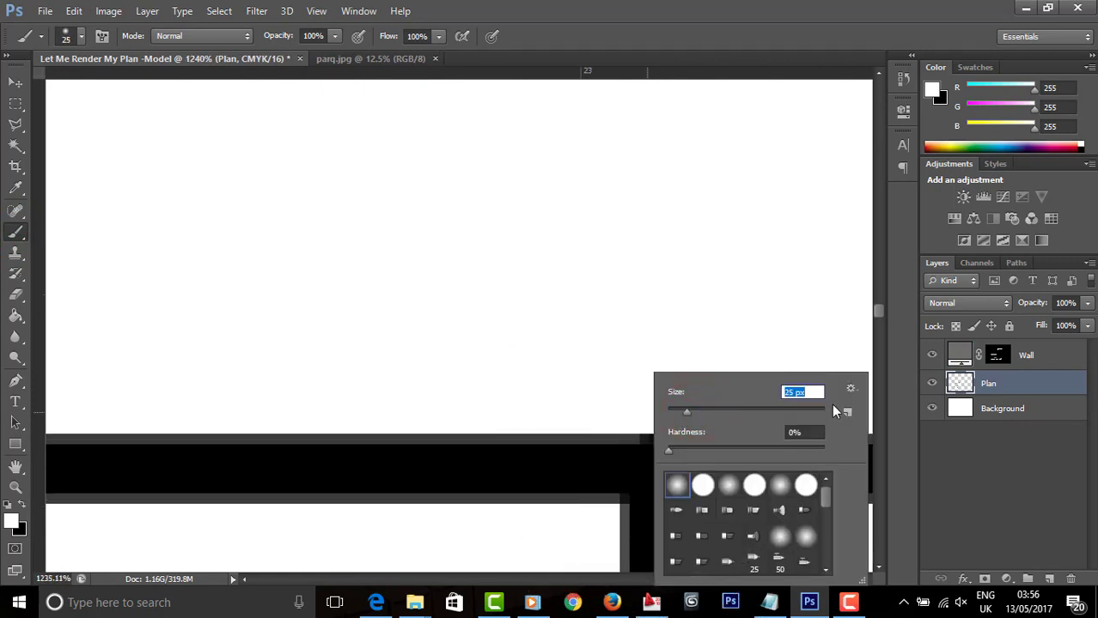
pyautogui.write('16')
pyautogui.click(750, 392)
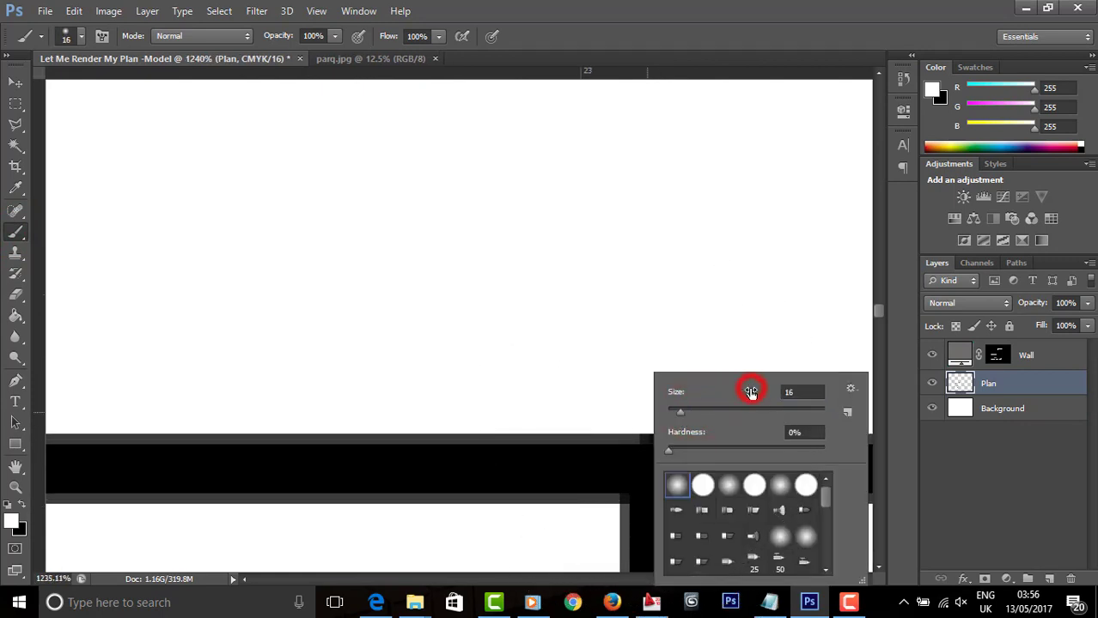
pyautogui.scroll(-5, 539, 405)
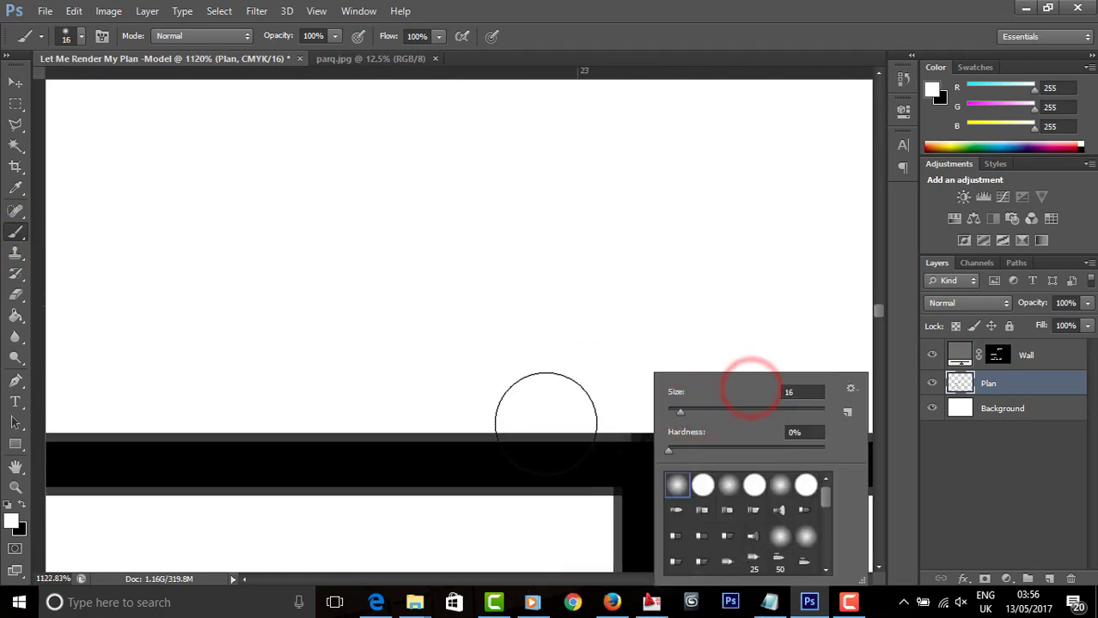
pyautogui.click(678, 412)
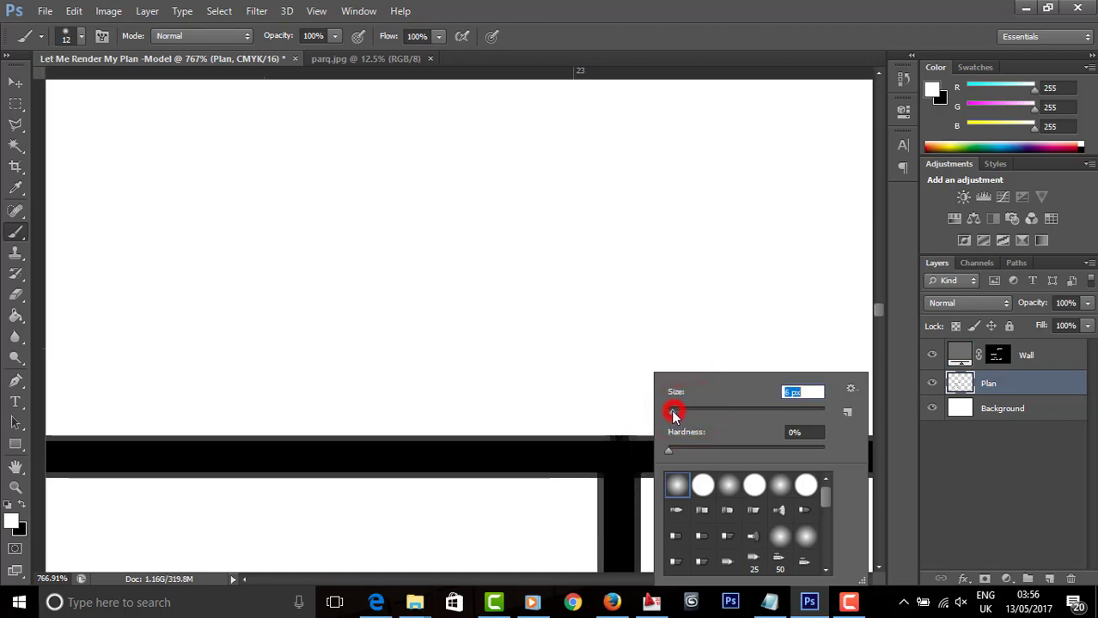
pyautogui.click(673, 412)
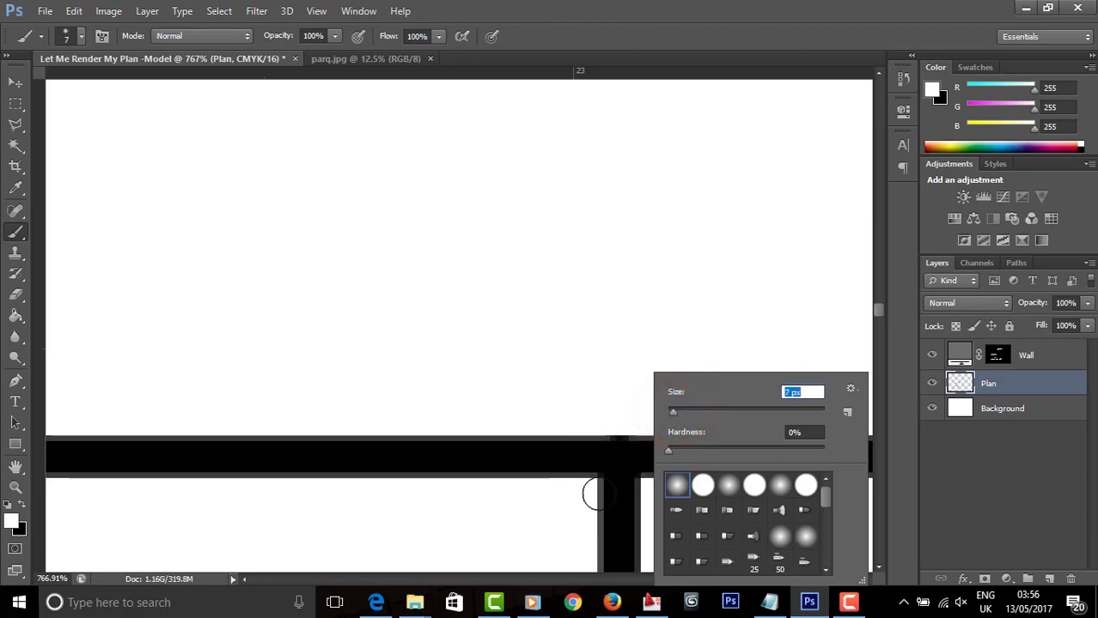
pyautogui.click(675, 414)
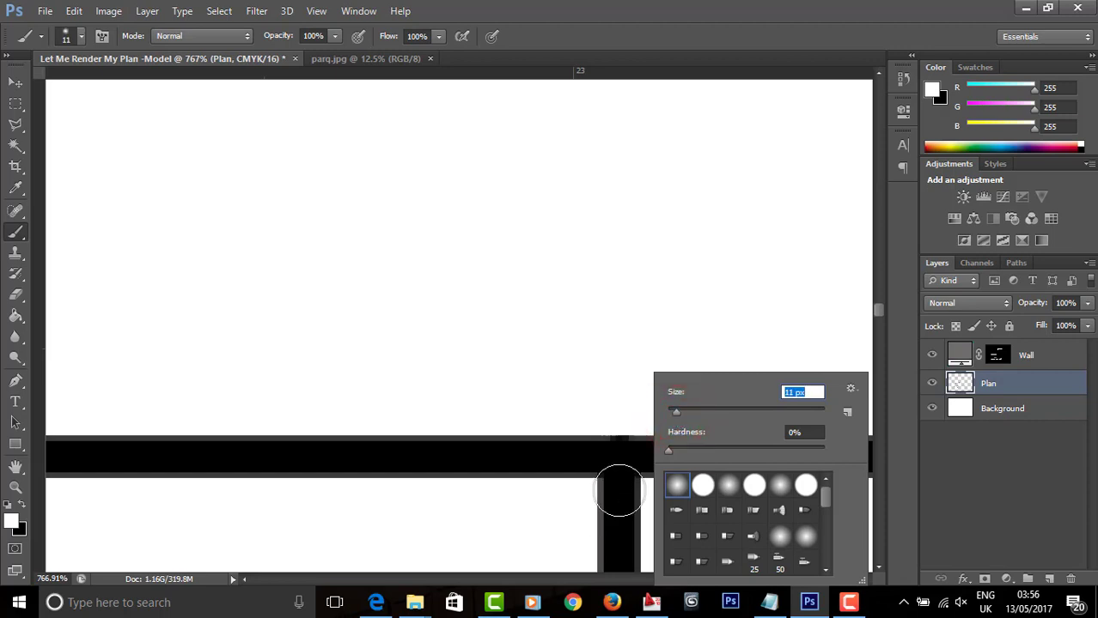
# Step: Switch the foreground colour to black and paint a short line on the Plan layer bridging the gap between the two wall-side sofas
pyautogui.click(997, 386)
pyautogui.click(23, 507)
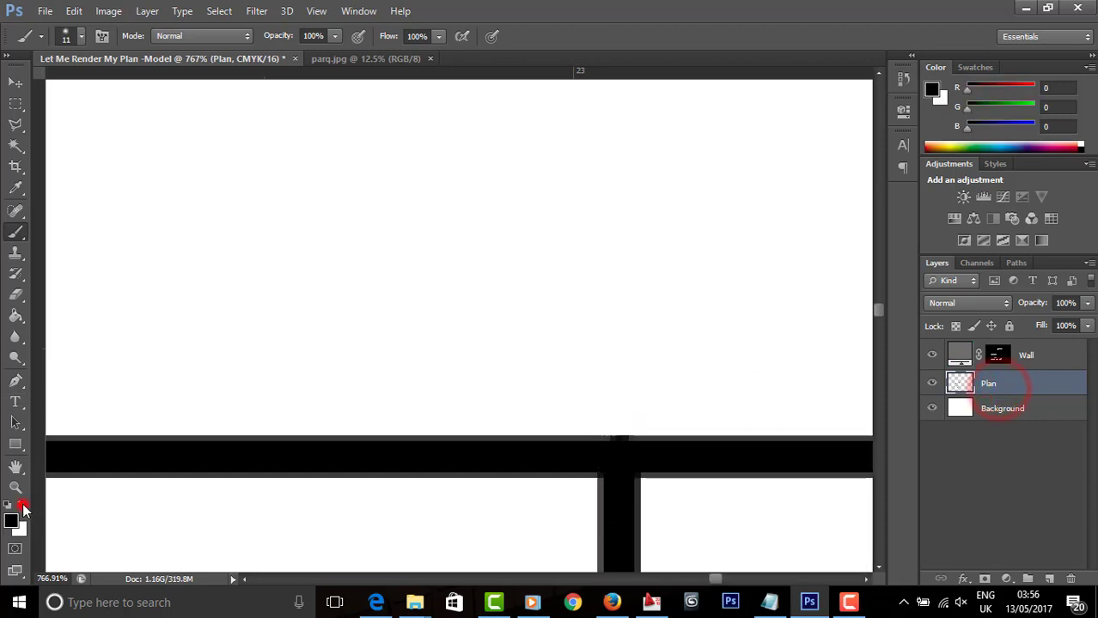
pyautogui.scroll(-5, 409, 478)
pyautogui.scroll(-5, 546, 417)
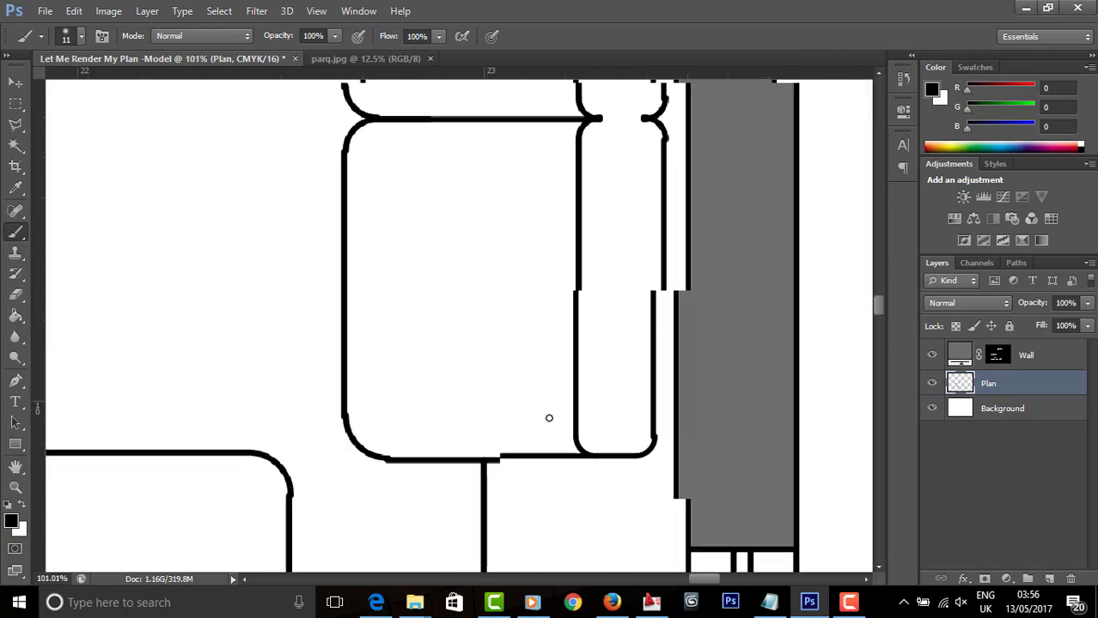
pyautogui.scroll(5, 527, 97)
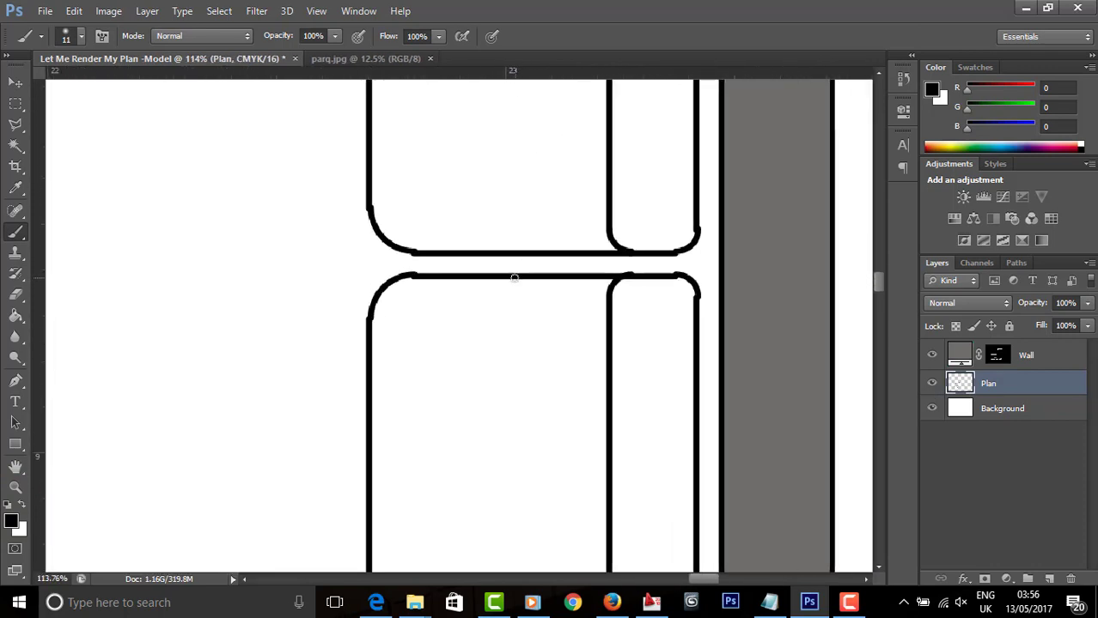
pyautogui.click(513, 276)
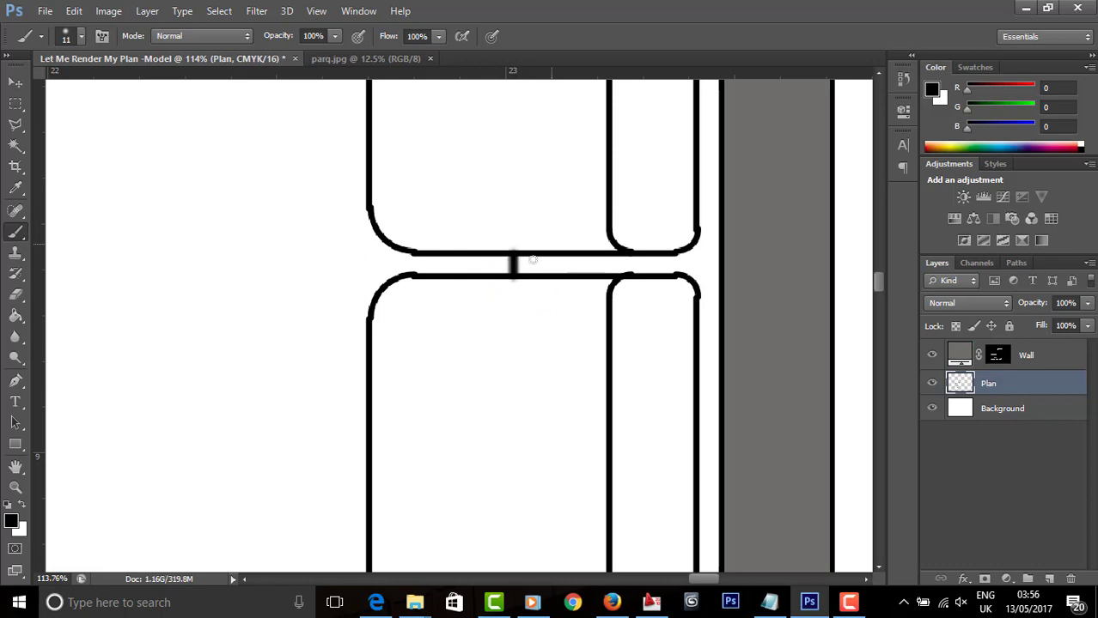
pyautogui.scroll(-6, 435, 276)
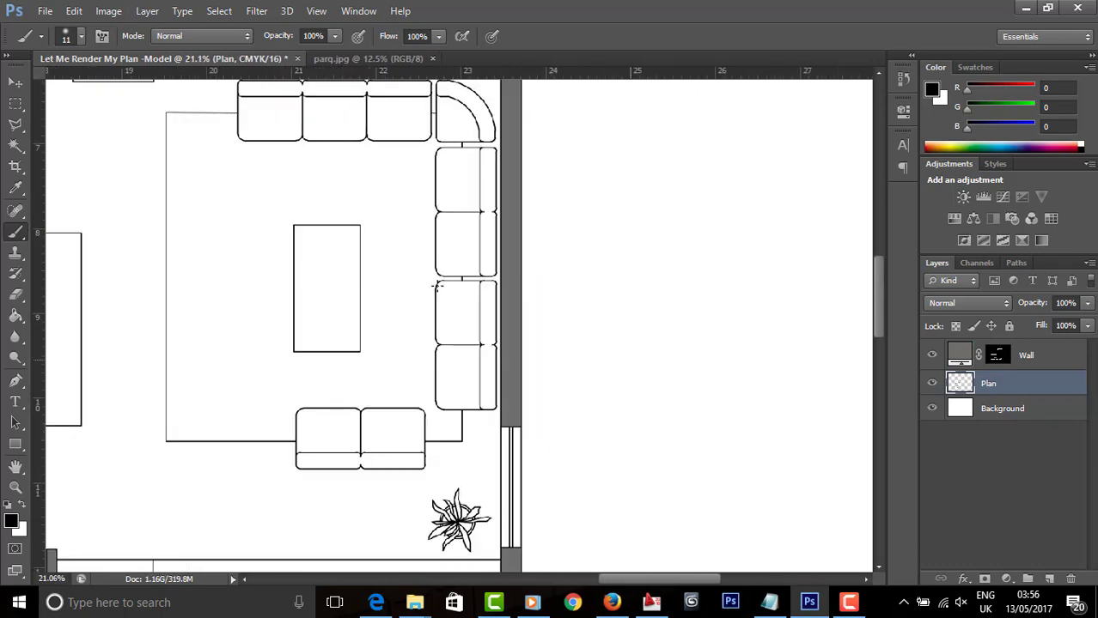
pyautogui.click(13, 83)
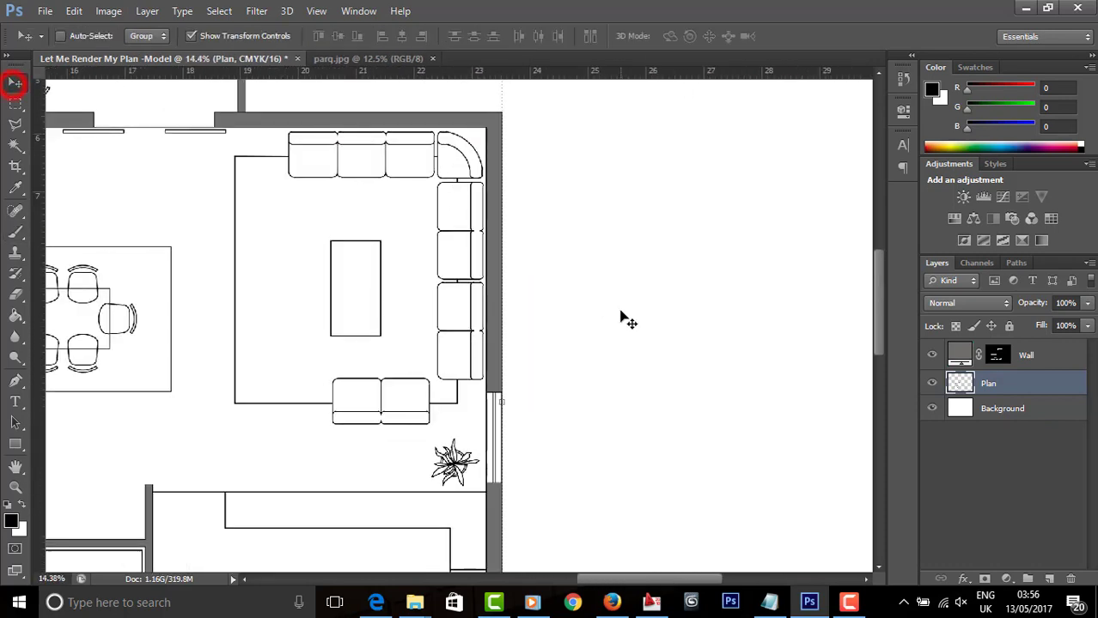
# Step: Select the living, dining and hallway floor area with the Magic Wand and add a Pattern fill layer using the wood parquet
pyautogui.scroll(-3, 619, 318)
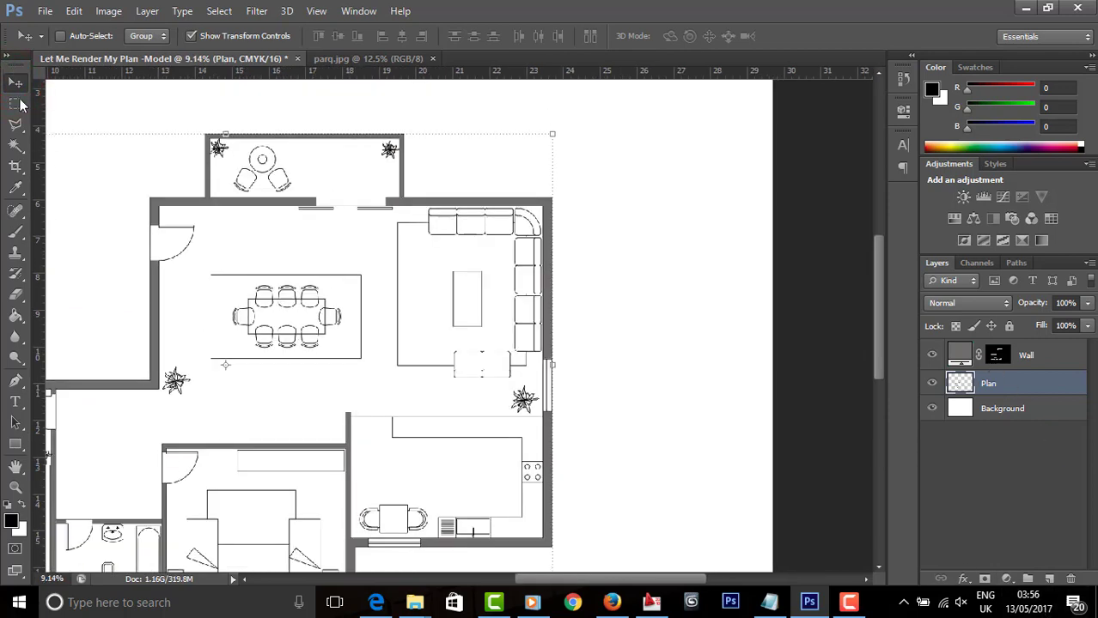
pyautogui.click(15, 144)
pyautogui.click(267, 389)
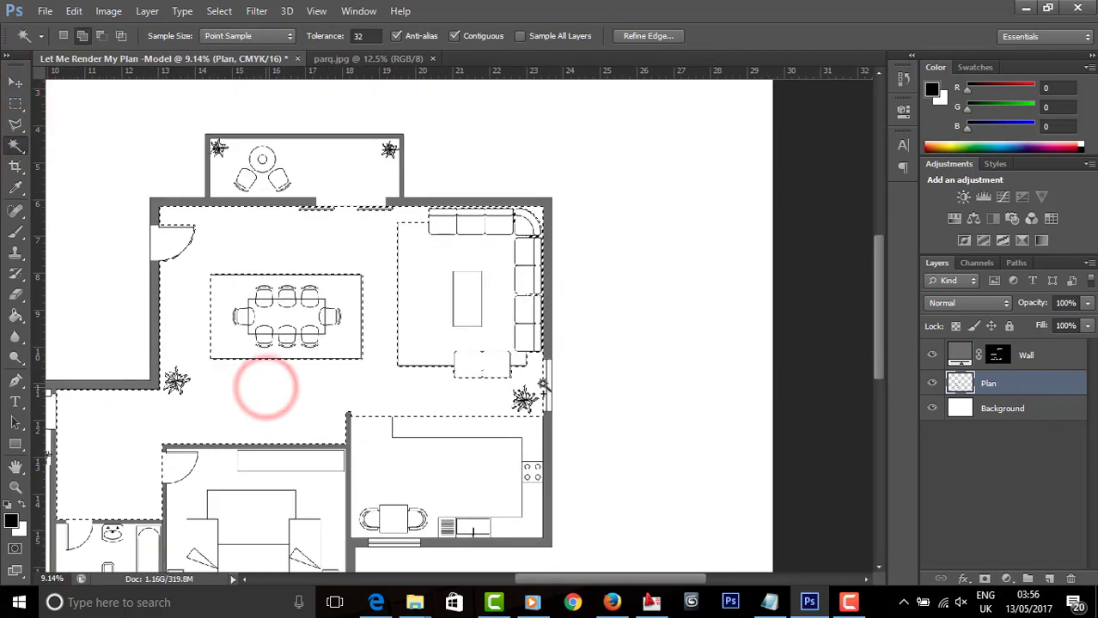
pyautogui.click(1006, 578)
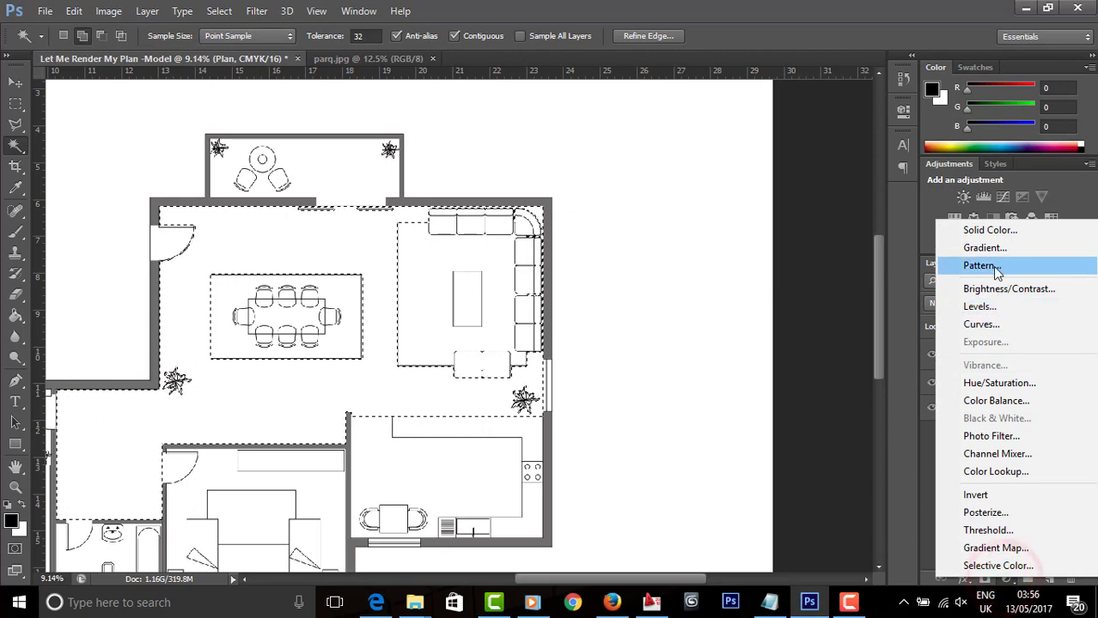
pyautogui.click(984, 266)
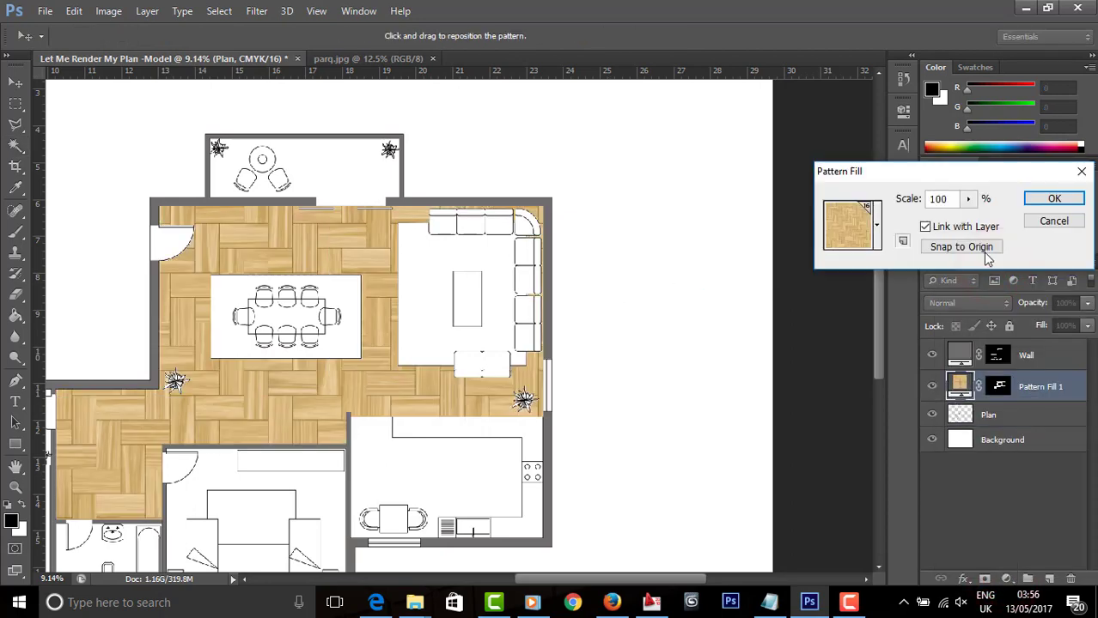
# Step: Set the parquet pattern's scale to 35%, snap it to the origin and apply the fill
pyautogui.scroll(2, 378, 352)
pyautogui.scroll(-2, 446, 356)
pyautogui.scroll(2, 344, 430)
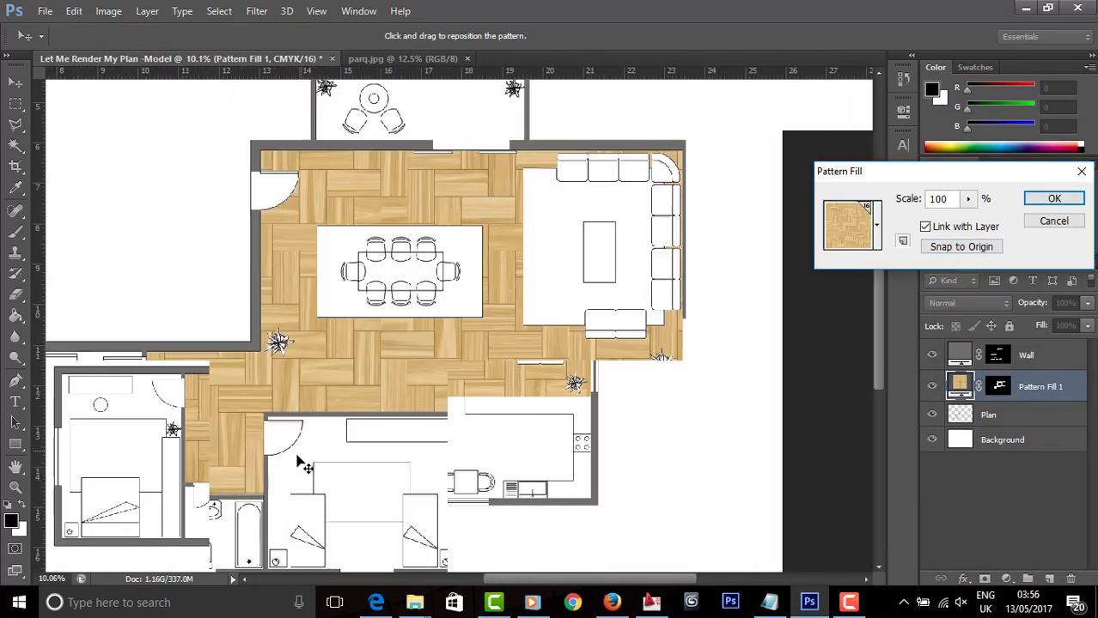
pyautogui.scroll(-1, 335, 402)
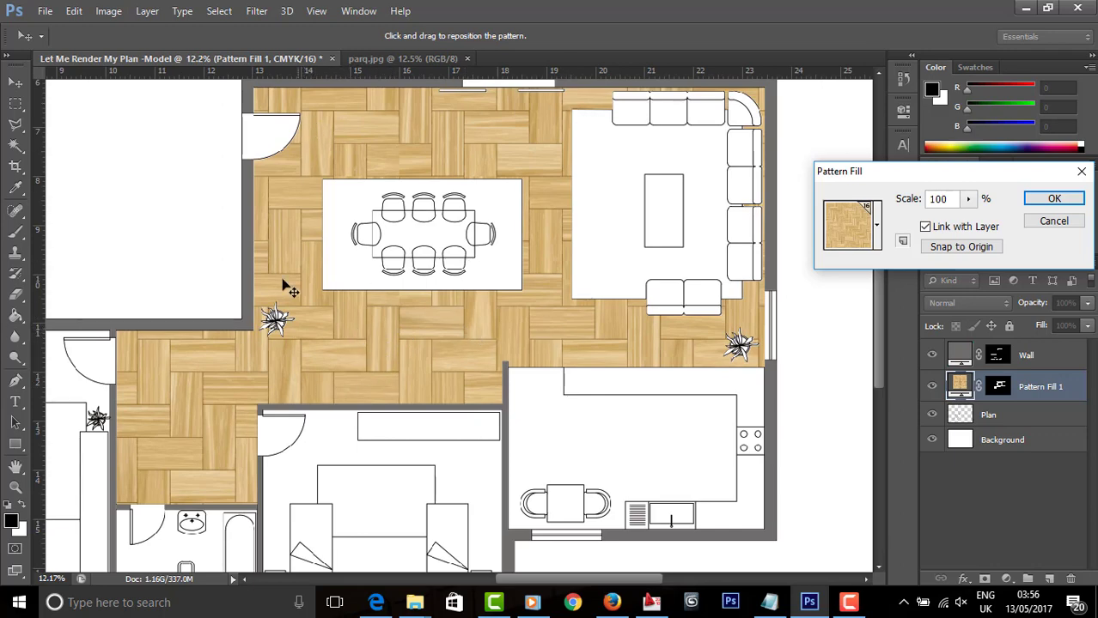
pyautogui.moveTo(972, 204); pyautogui.dragTo(936, 199)
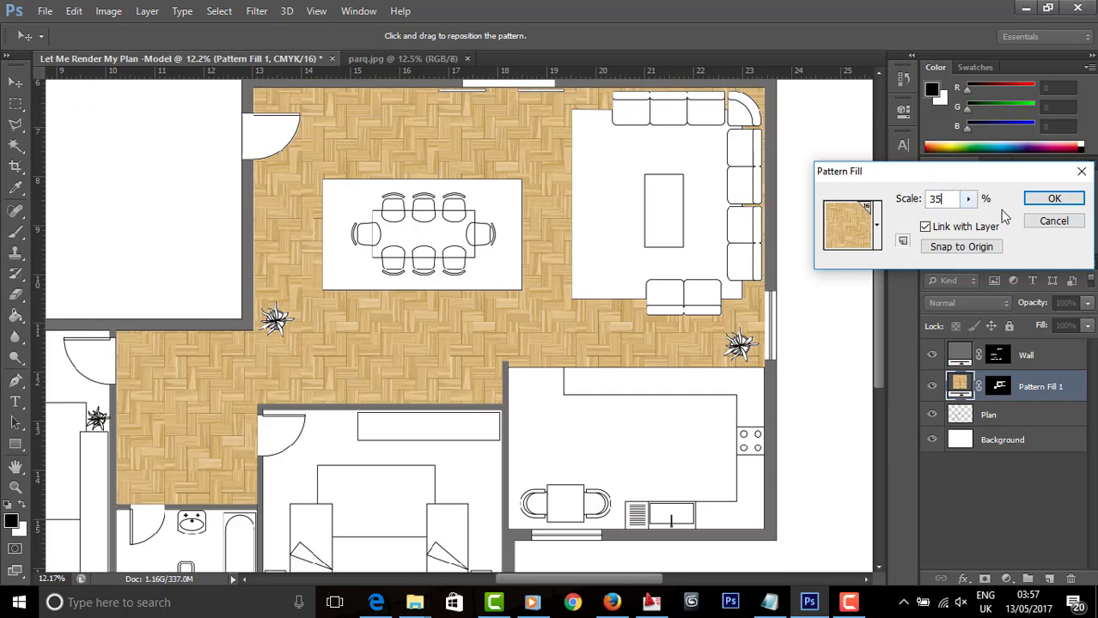
pyautogui.click(961, 247)
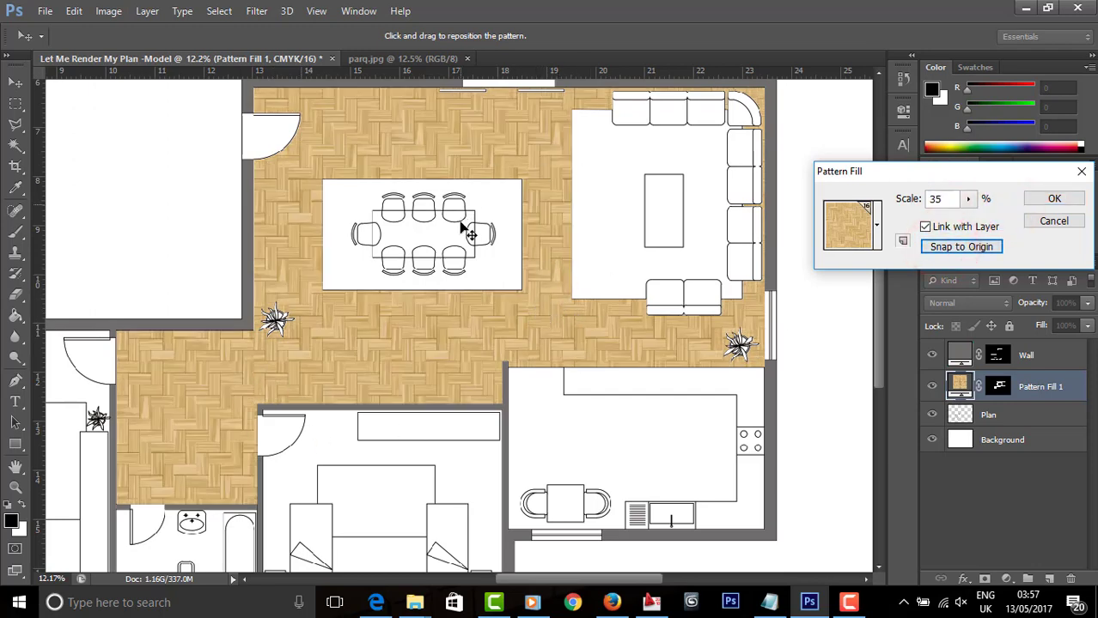
pyautogui.click(1054, 199)
pyautogui.scroll(-1, 642, 233)
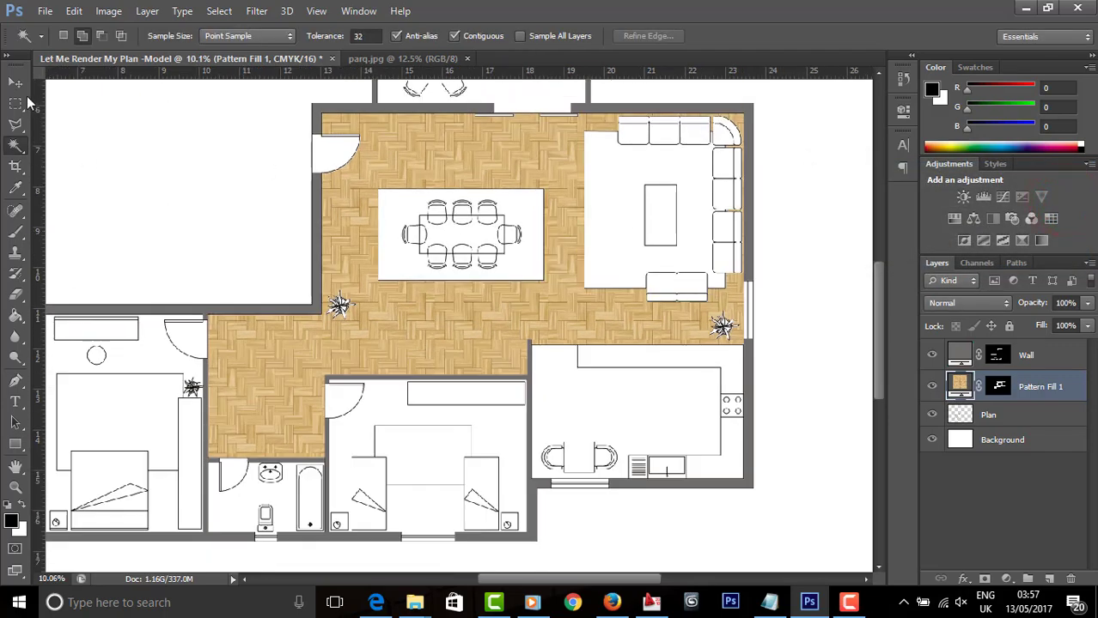
pyautogui.click(15, 82)
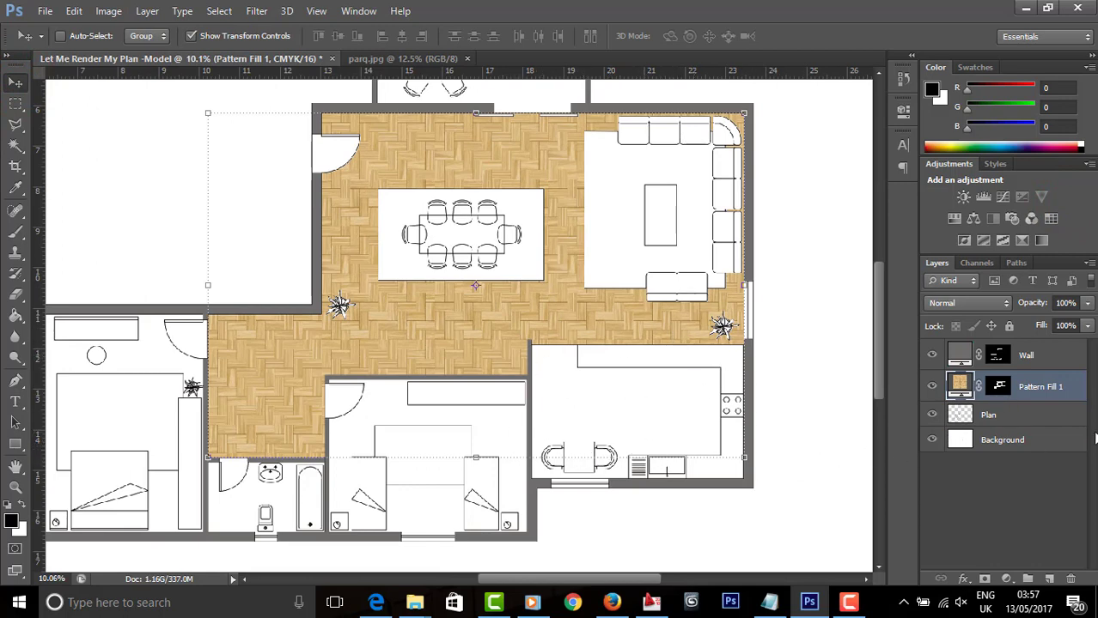
# Step: Rename the parquet pattern fill layer as Floor Reception and make the Plan layer active
pyautogui.doubleClick(1043, 387)
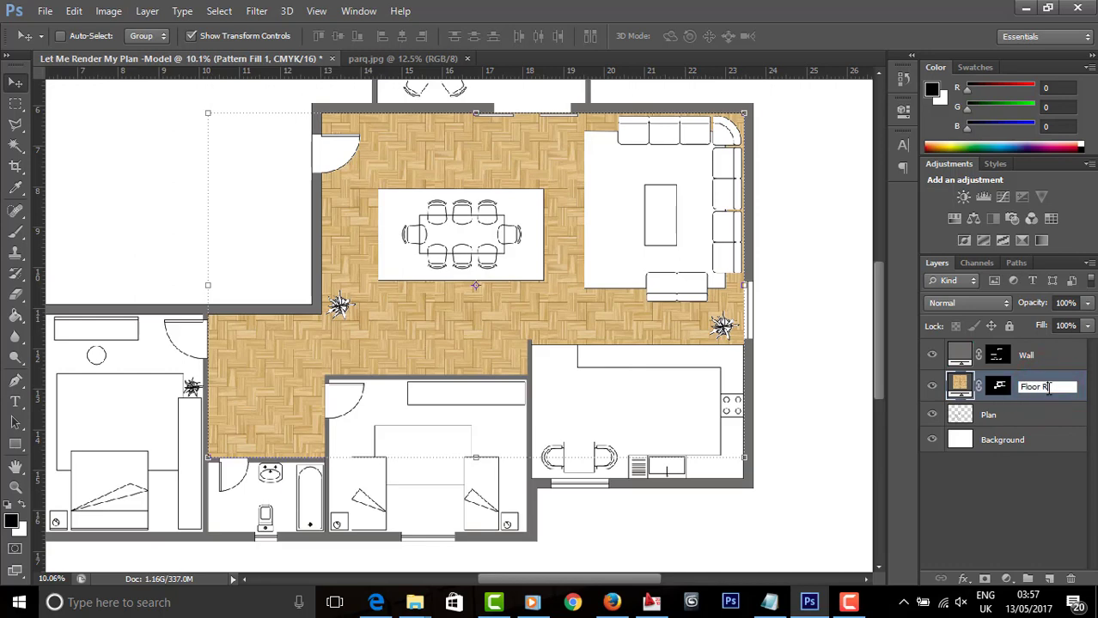
pyautogui.press('Return')
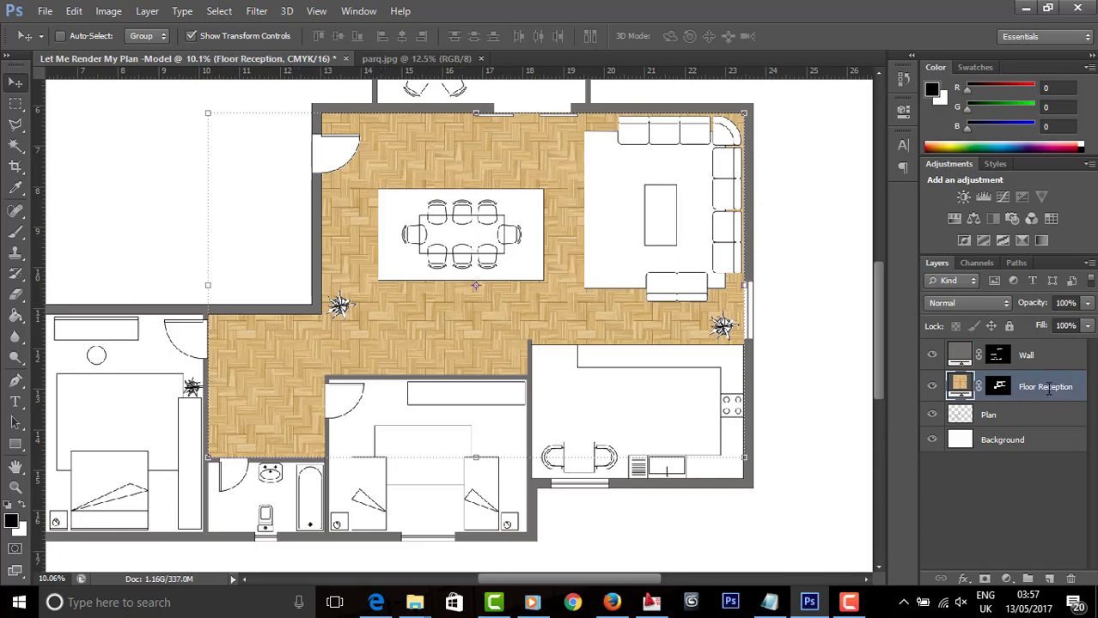
pyautogui.click(1024, 417)
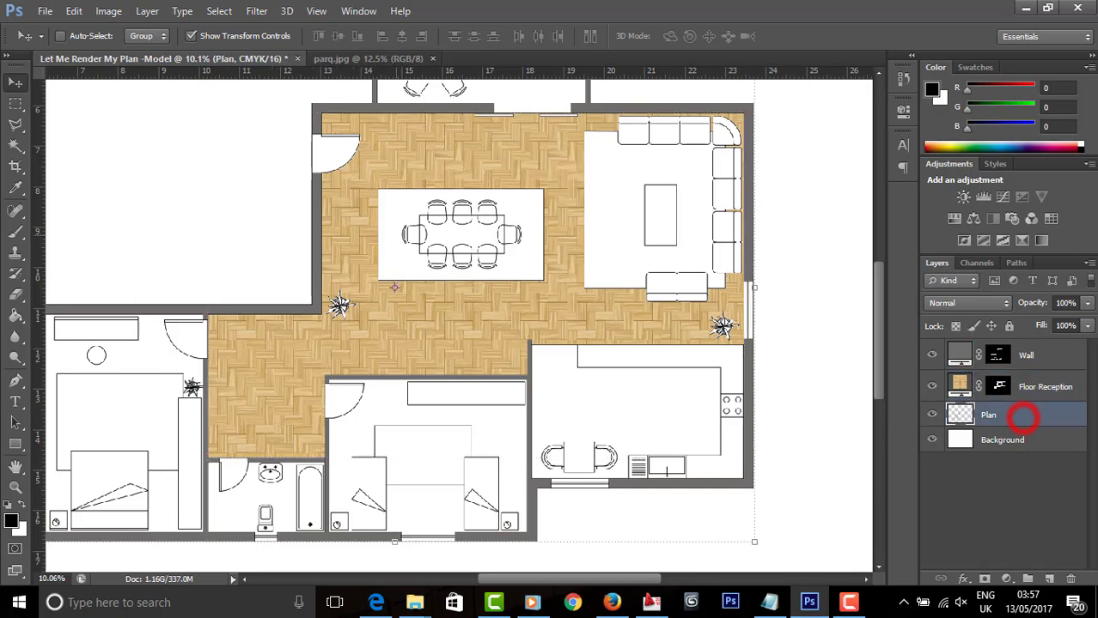
# Step: Select the twin-bed bedroom's floor together with its door swing area using the Magic Wand in add-to-selection mode
pyautogui.click(15, 142)
pyautogui.scroll(-2, 290, 421)
pyautogui.scroll(10, 291, 421)
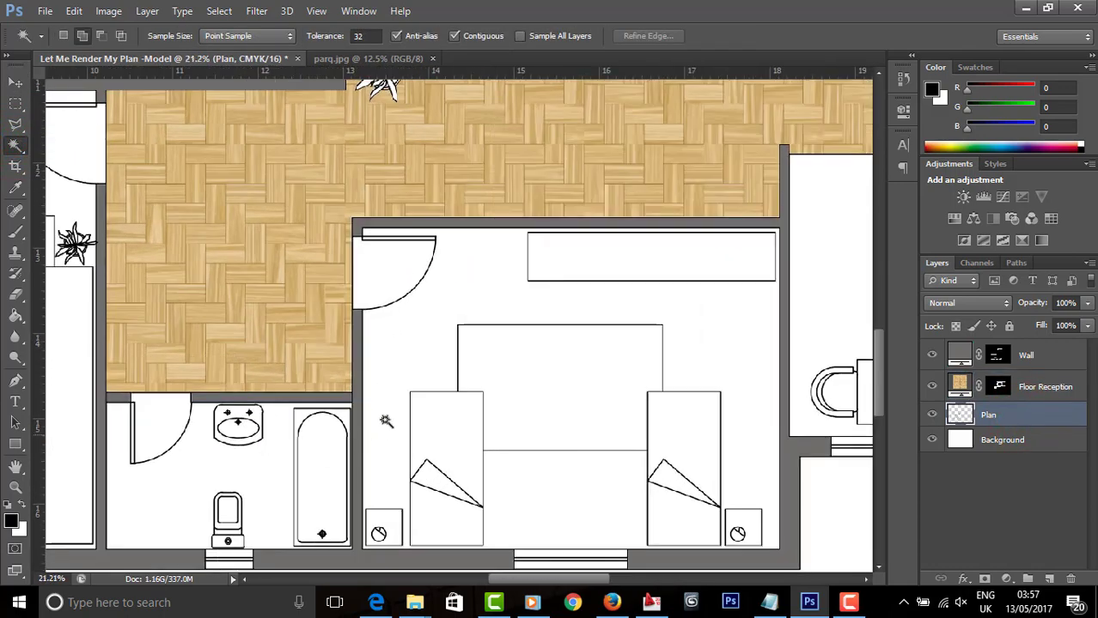
pyautogui.click(408, 346)
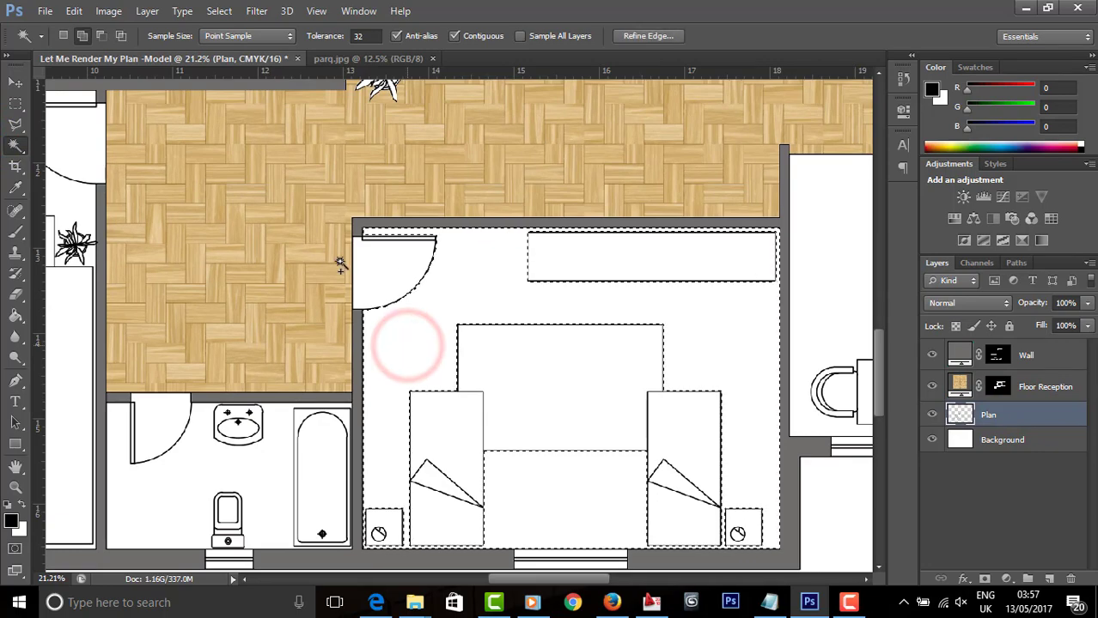
pyautogui.click(81, 38)
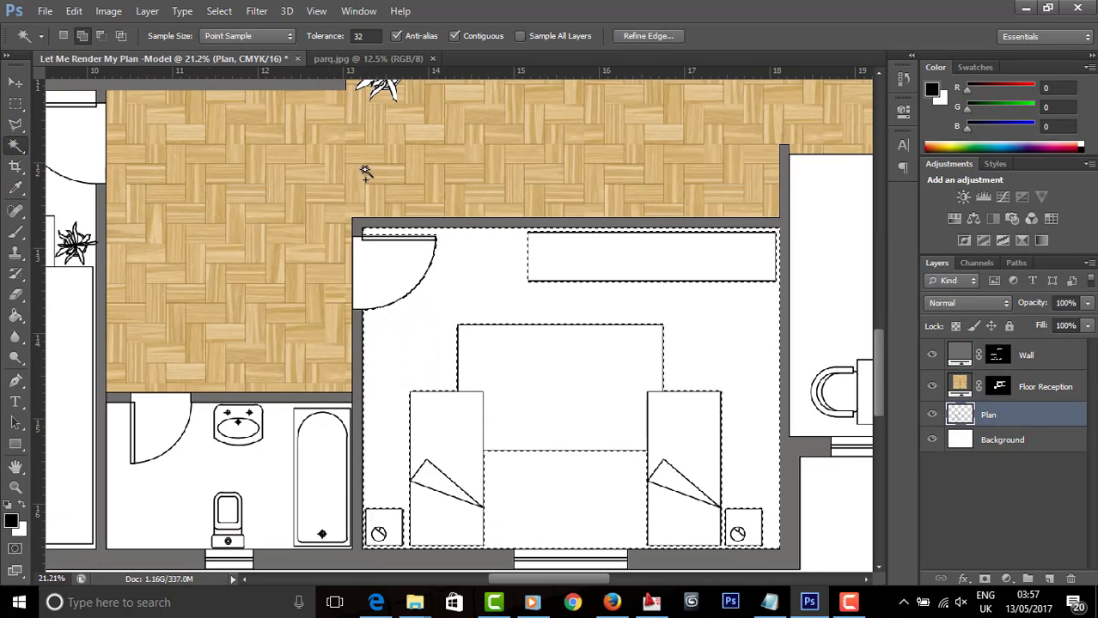
pyautogui.click(408, 266)
pyautogui.scroll(-4, 408, 266)
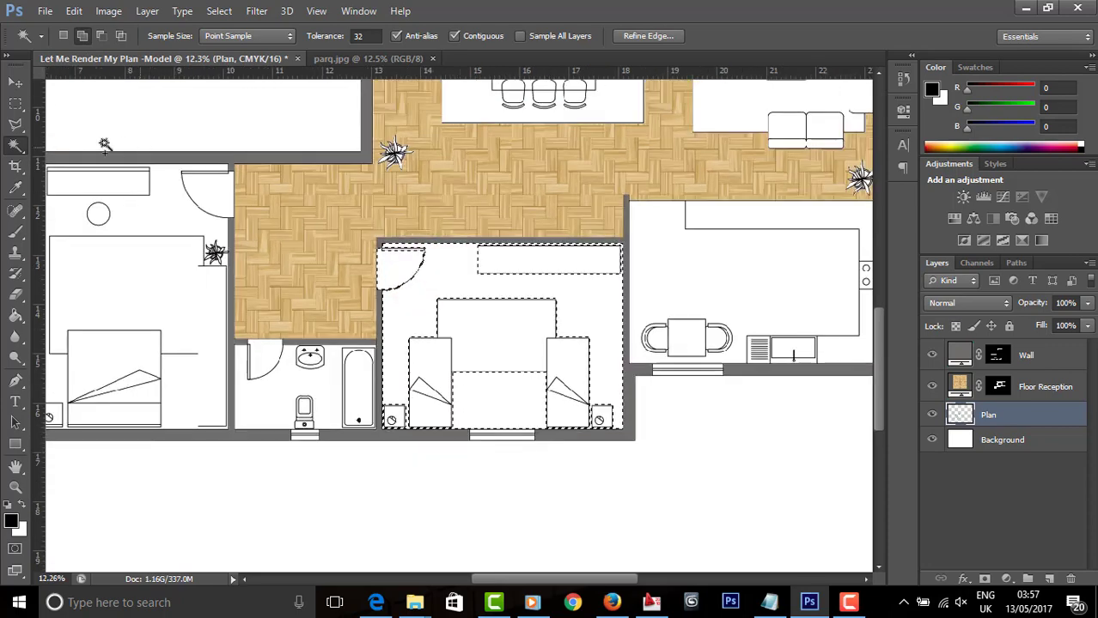
pyautogui.click(16, 82)
# Step: Open Hardwood-Floor-Texture-pisomadera02.jpg from the Texture folder and define it as a pattern named Wood
pyautogui.rightClick(385, 60)
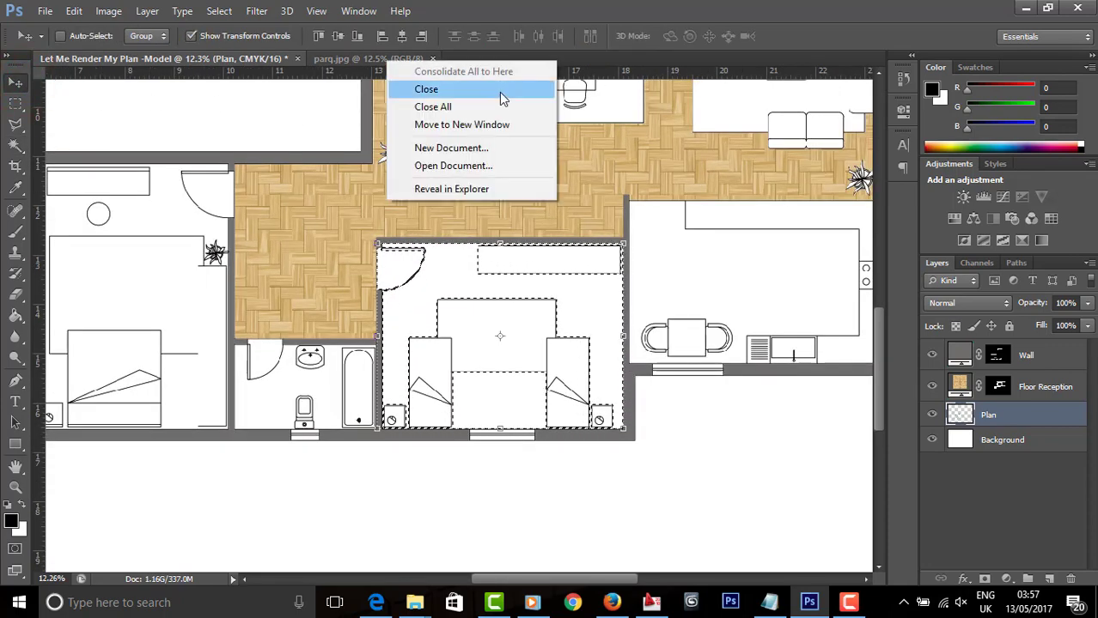
pyautogui.click(481, 166)
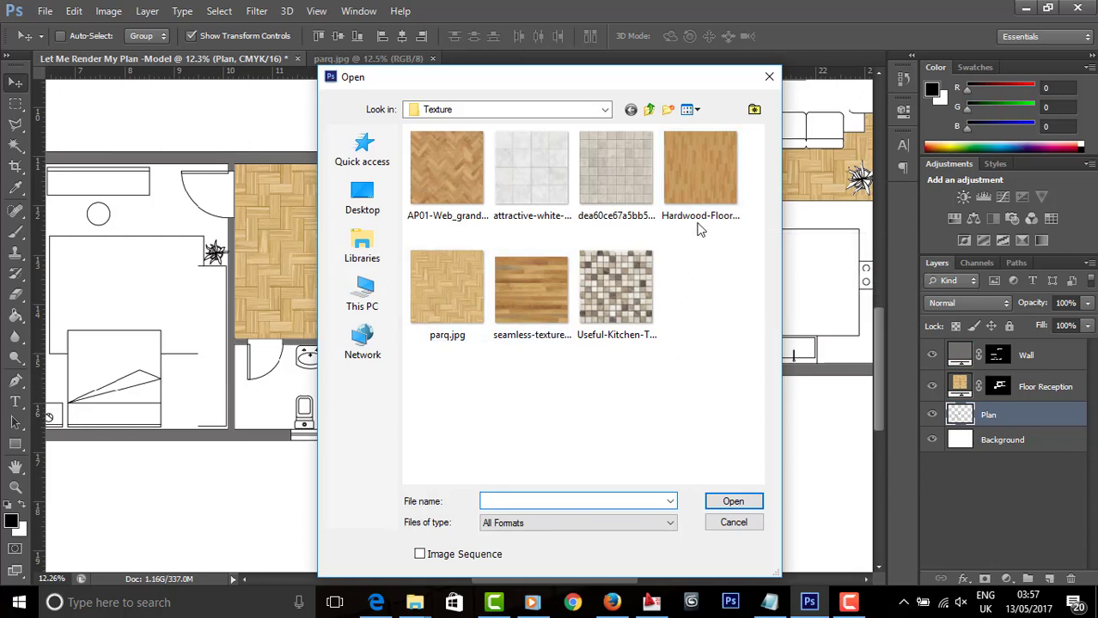
pyautogui.doubleClick(698, 172)
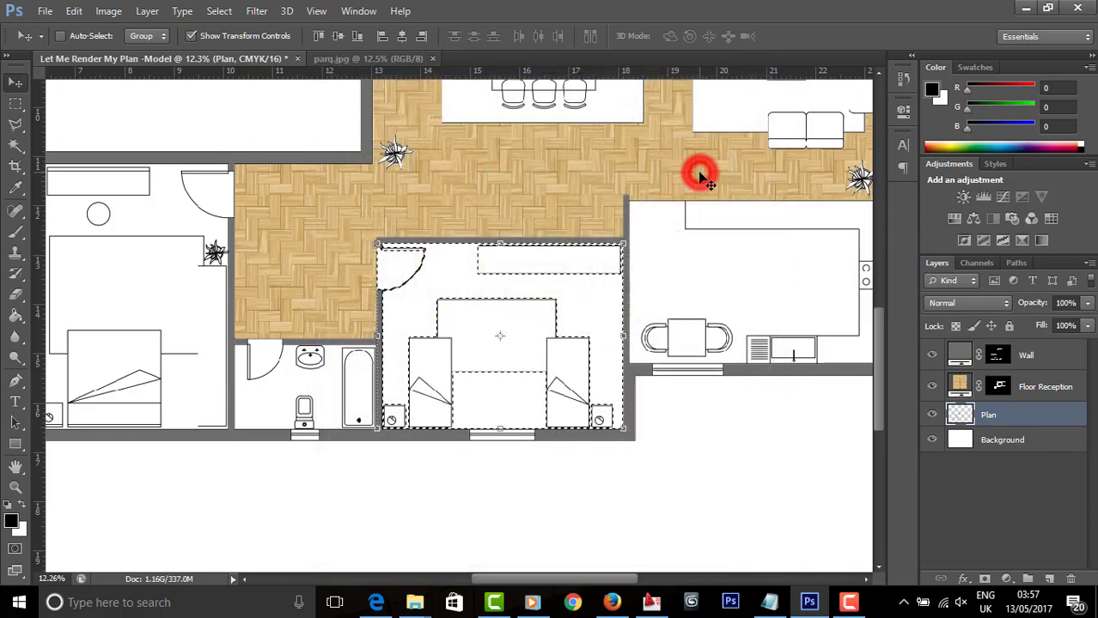
pyautogui.click(74, 11)
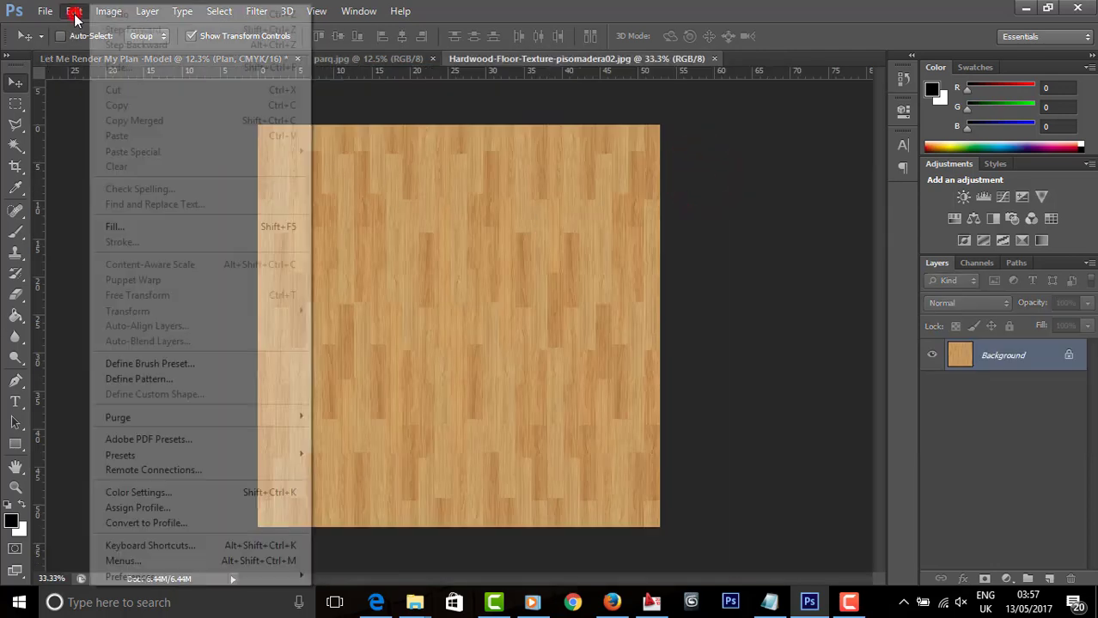
pyautogui.click(146, 380)
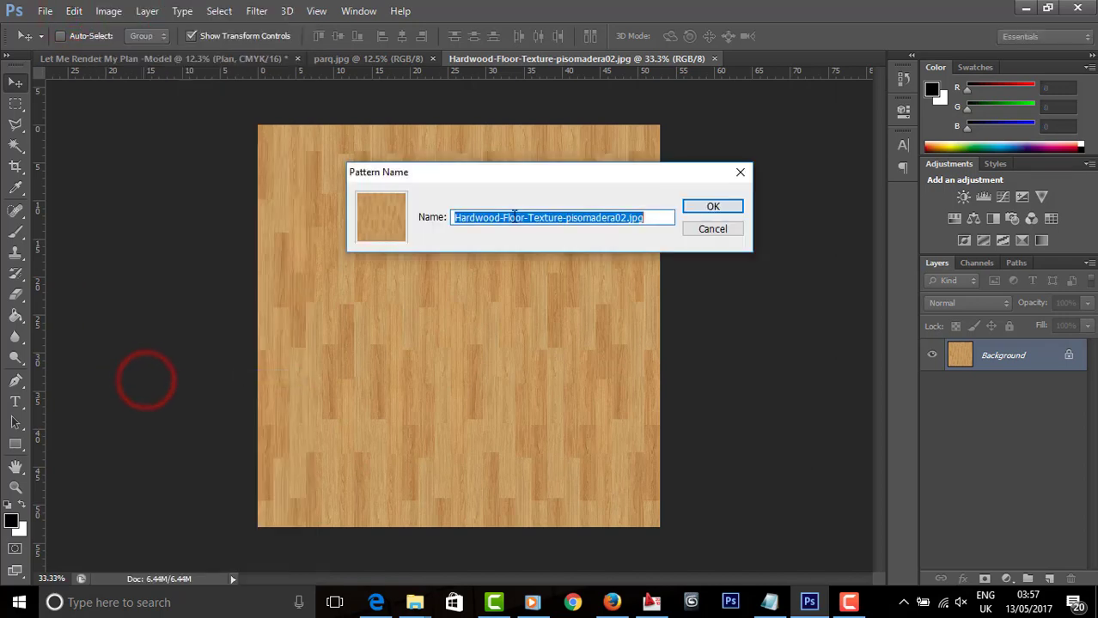
pyautogui.write('Wood')
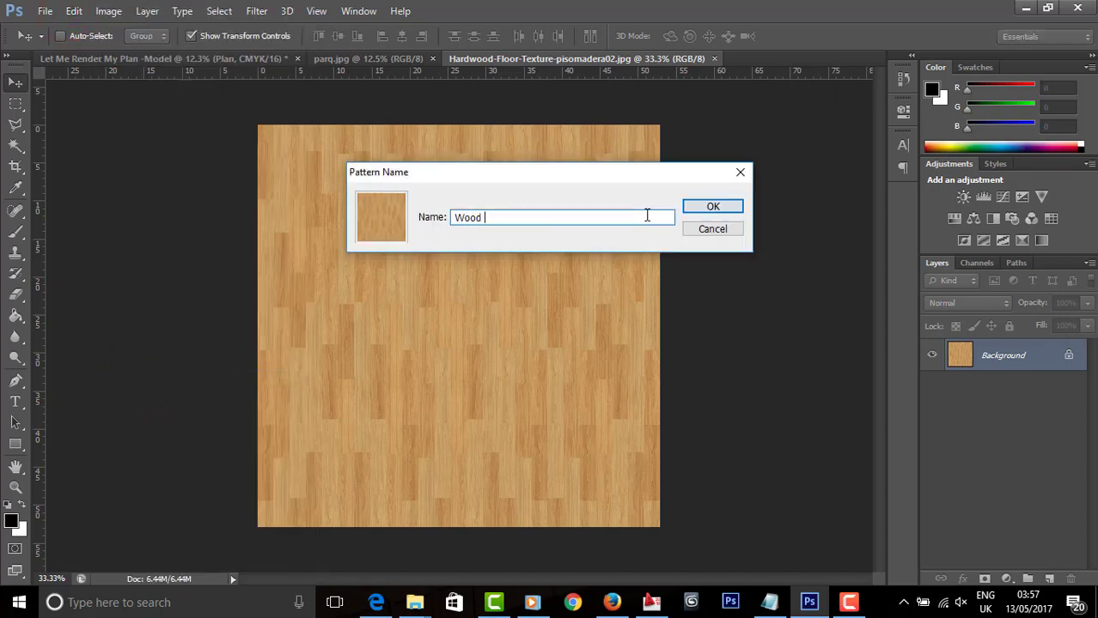
pyautogui.press('Return')
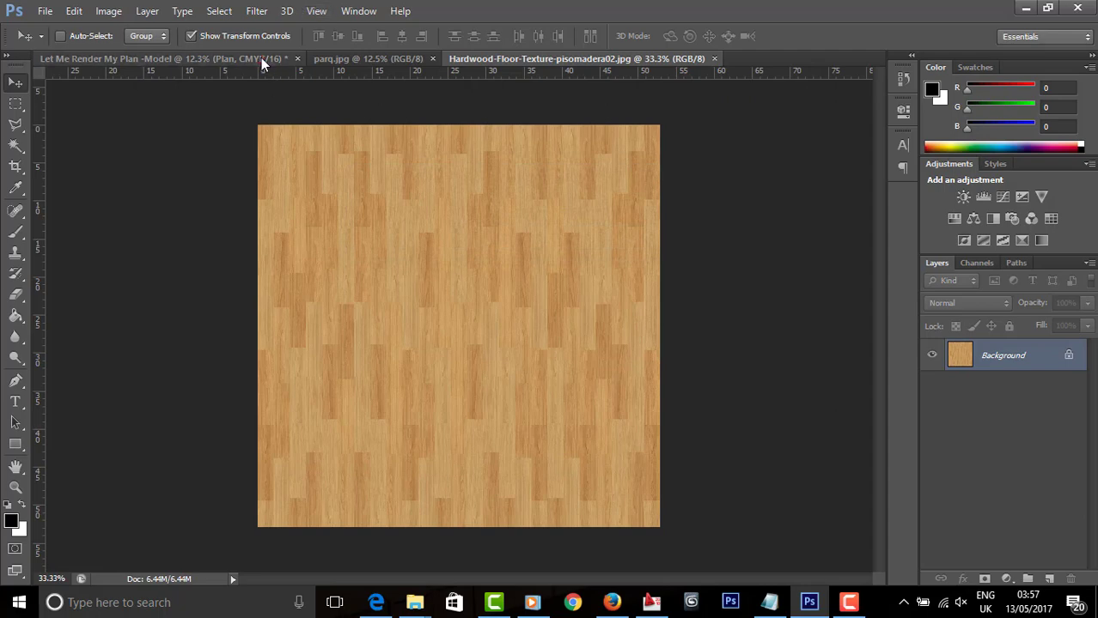
# Step: Return to the floor plan document and add a Pattern fill layer with the hardwood pattern over the selected bedroom floor
pyautogui.click(262, 59)
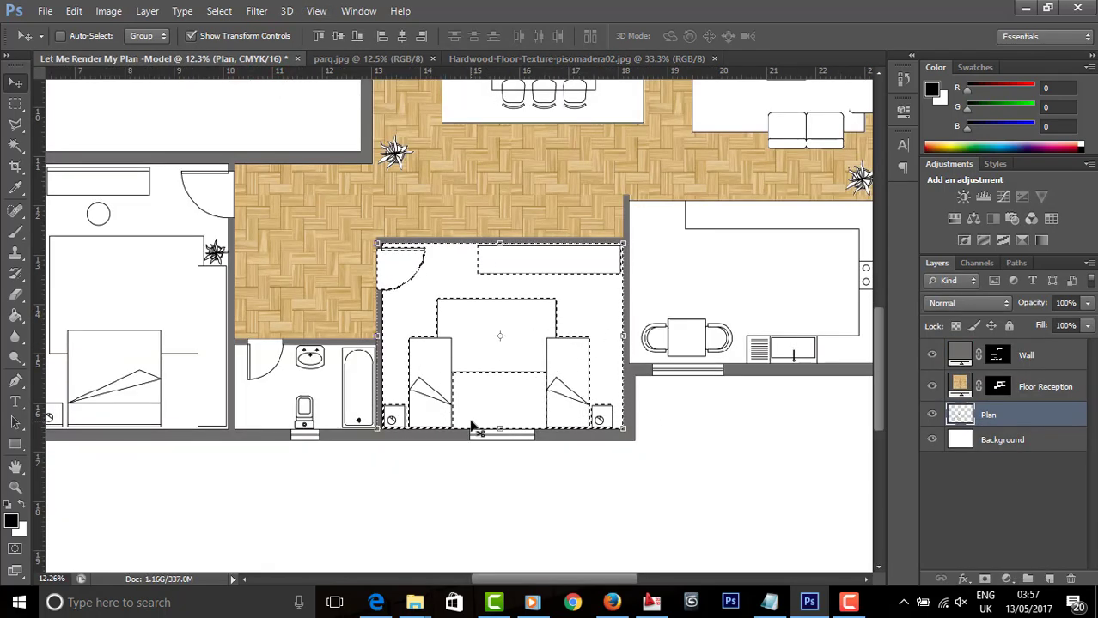
pyautogui.click(1006, 579)
pyautogui.click(1000, 262)
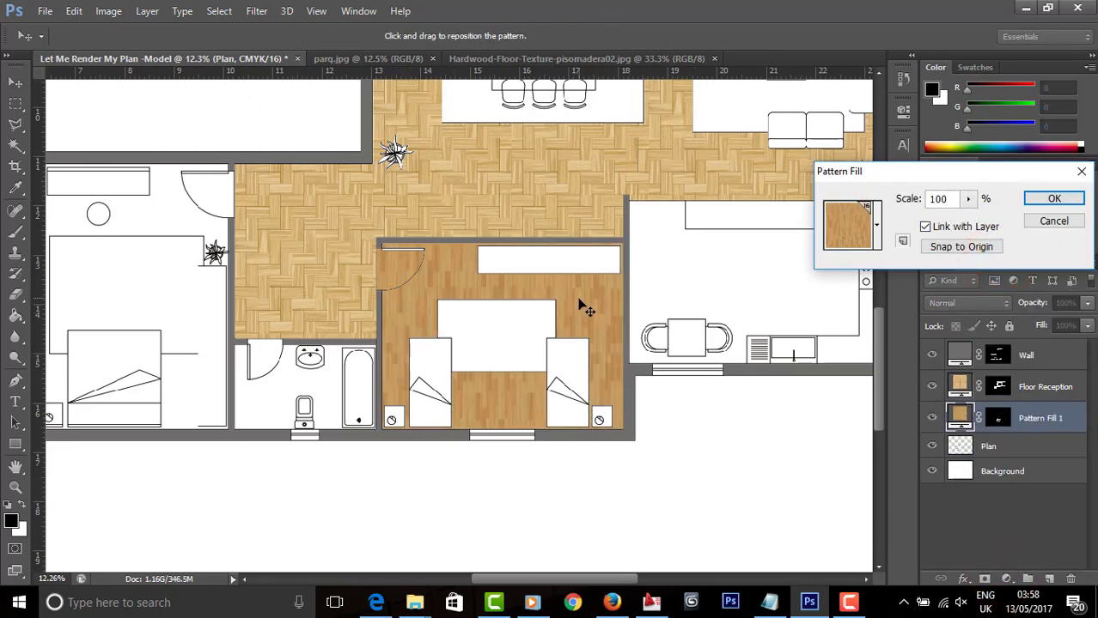
pyautogui.scroll(5, 582, 306)
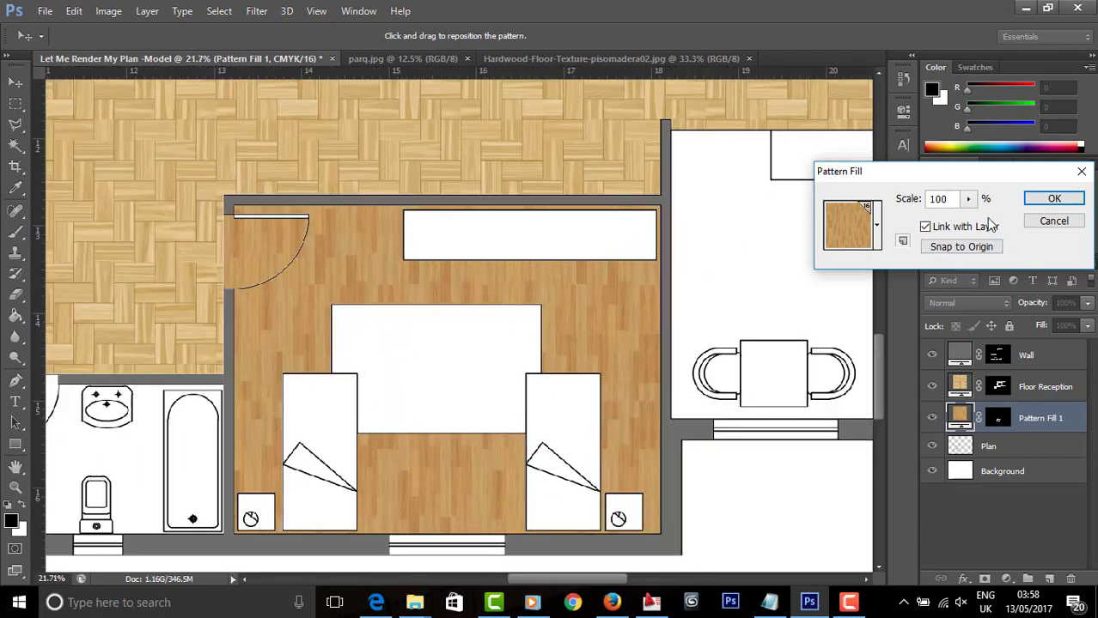
# Step: Try the hardwood pattern at 40% scale, set it back to 100% and apply the fill
pyautogui.doubleClick(948, 199)
pyautogui.write('40')
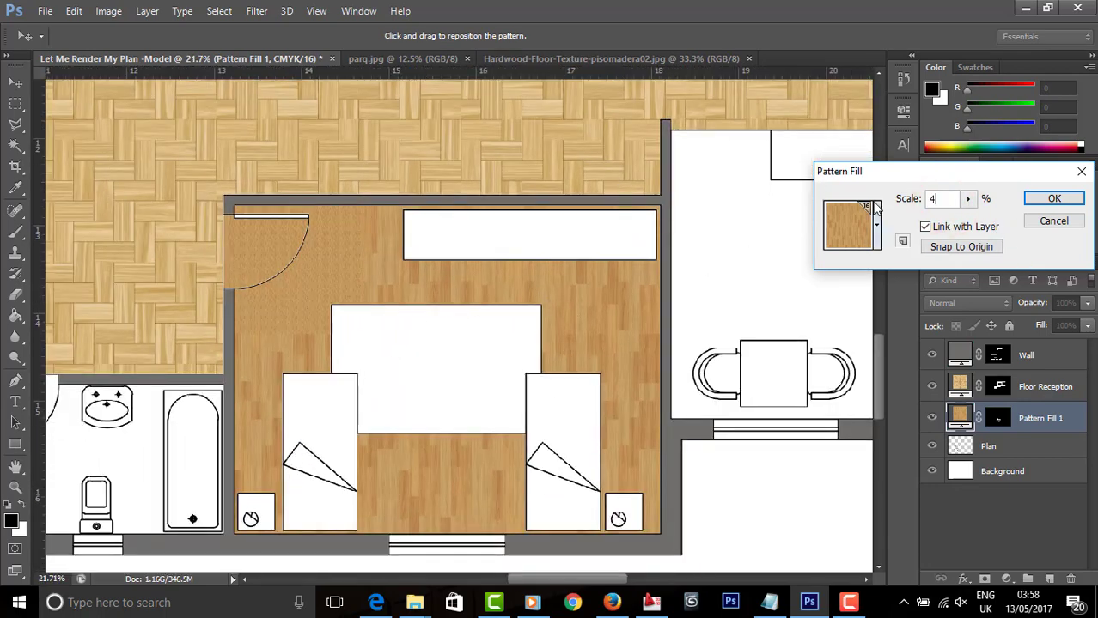
pyautogui.doubleClick(936, 198)
pyautogui.write('00')
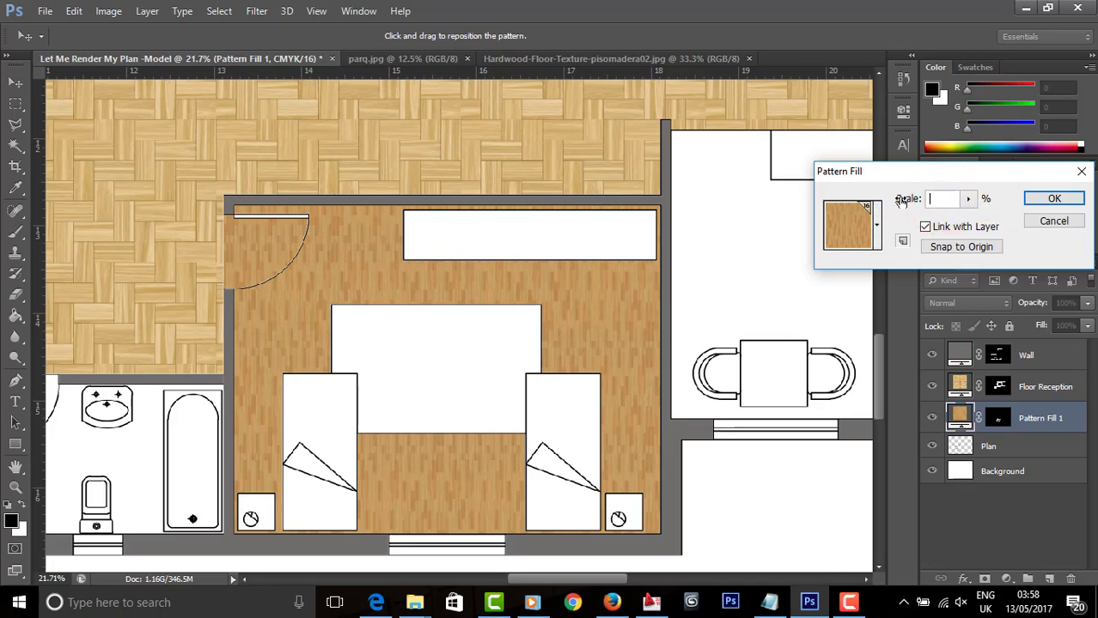
pyautogui.write('00')
pyautogui.click(1054, 198)
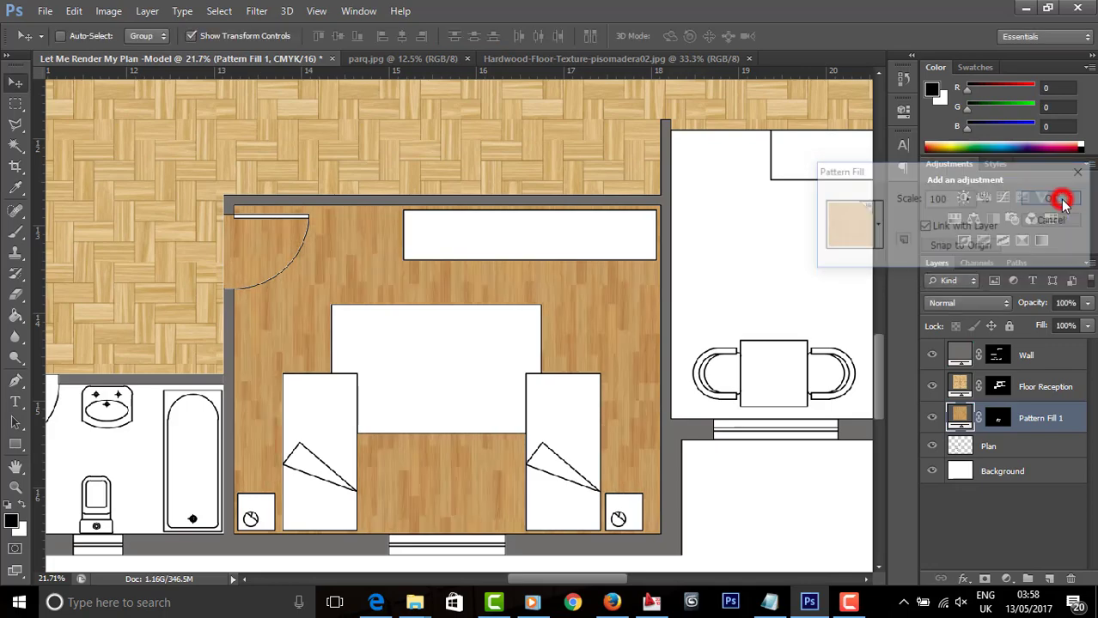
# Step: Rename the twin-bed bedroom's pattern fill layer as Wood For Bedroom 1
pyautogui.scroll(-2, 663, 255)
pyautogui.scroll(-3, 663, 255)
pyautogui.scroll(3, 360, 299)
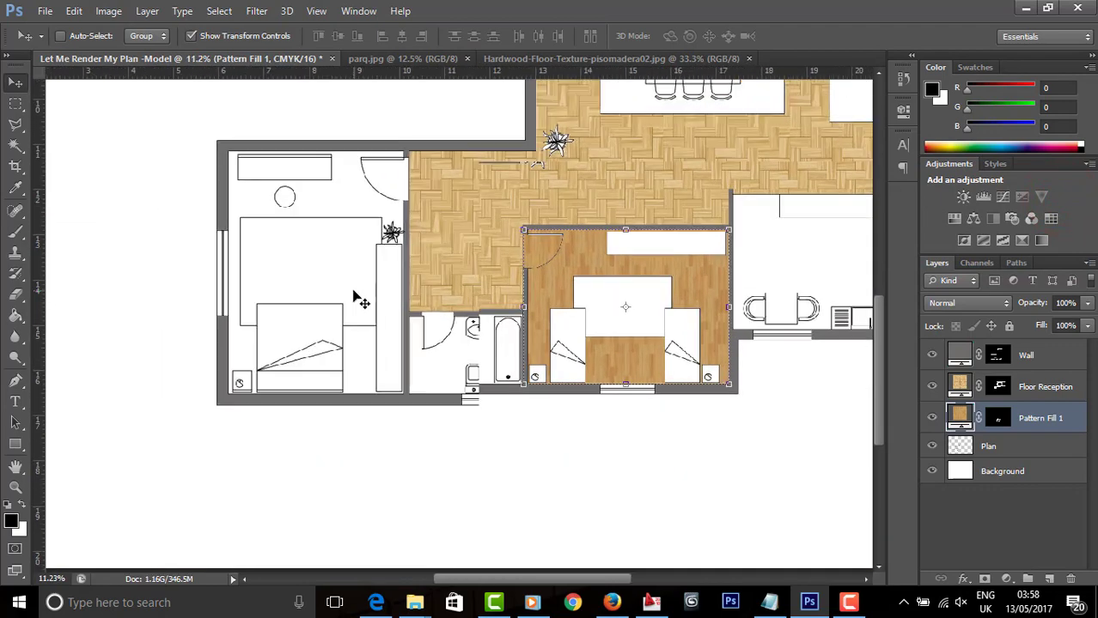
pyautogui.doubleClick(1038, 420)
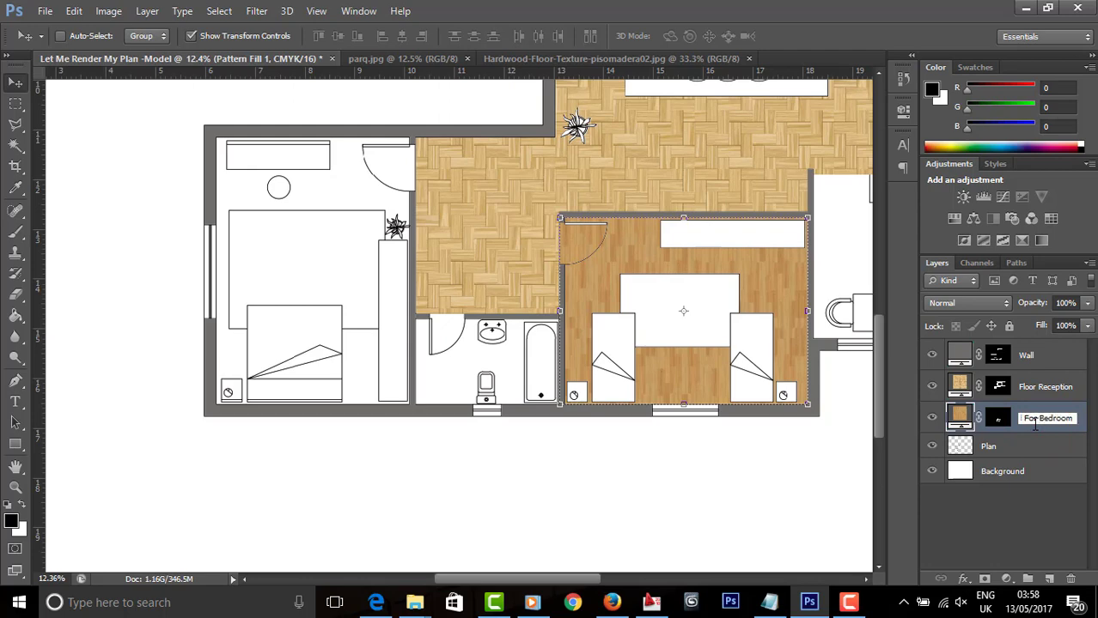
pyautogui.press('Return')
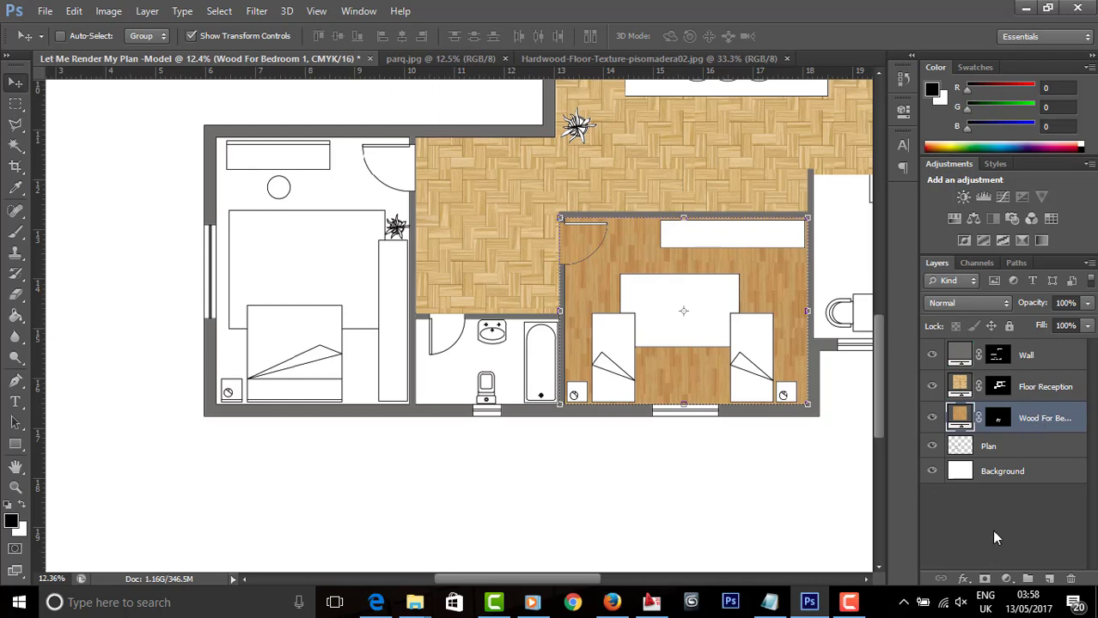
# Step: On the Plan layer, select the open floor area of the double-bed bedroom with the Magic Wand
pyautogui.click(1007, 449)
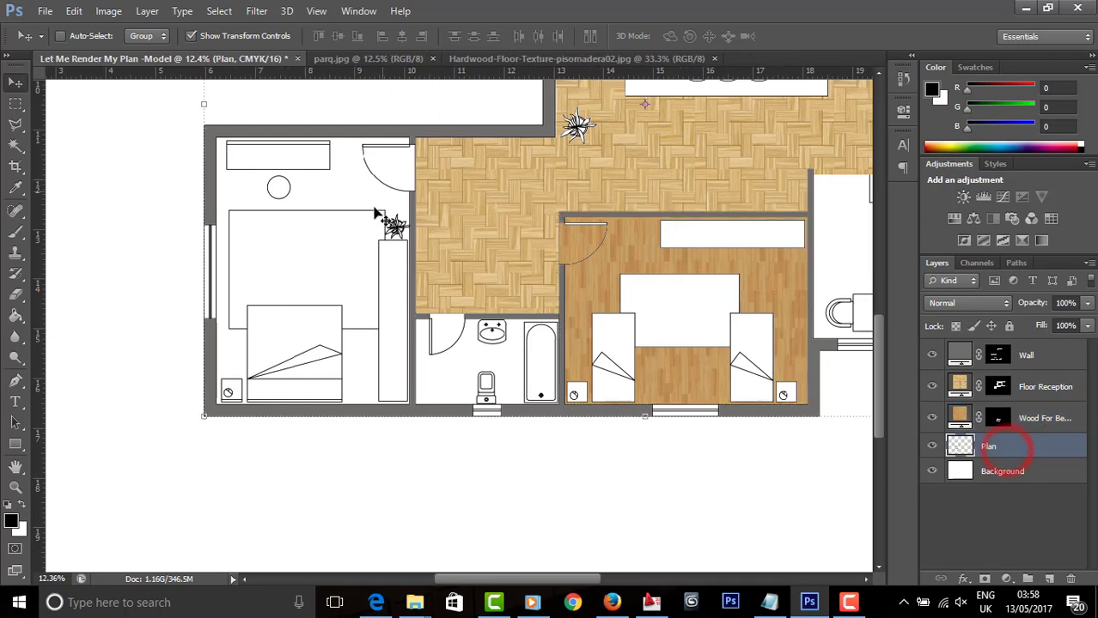
pyautogui.click(16, 146)
pyautogui.scroll(2, 342, 196)
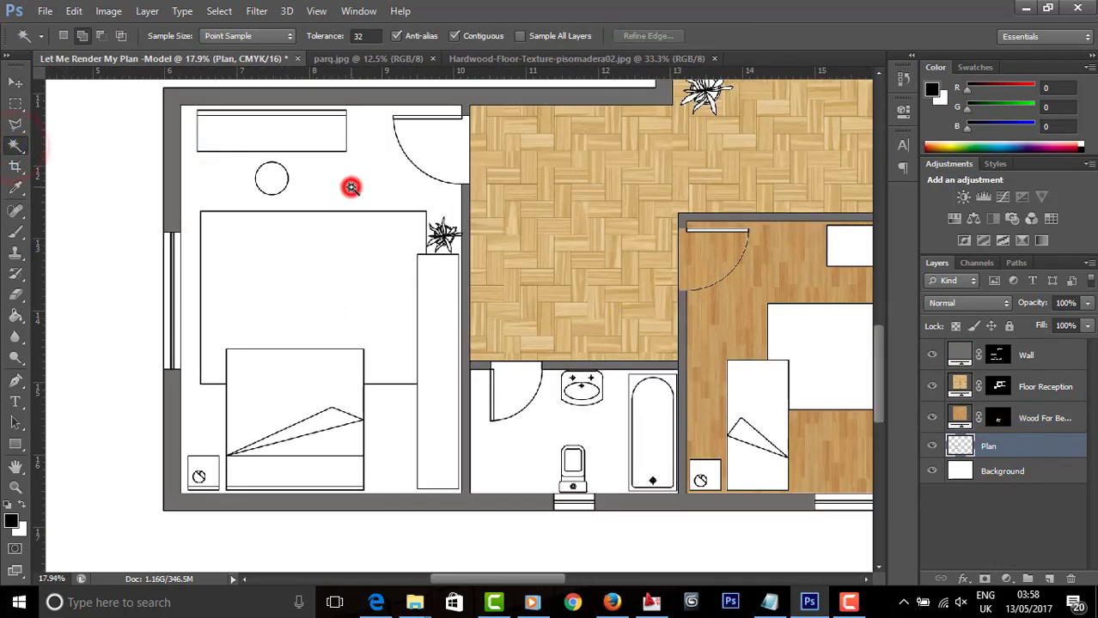
pyautogui.click(352, 187)
pyautogui.scroll(-1, 360, 216)
pyautogui.click(19, 83)
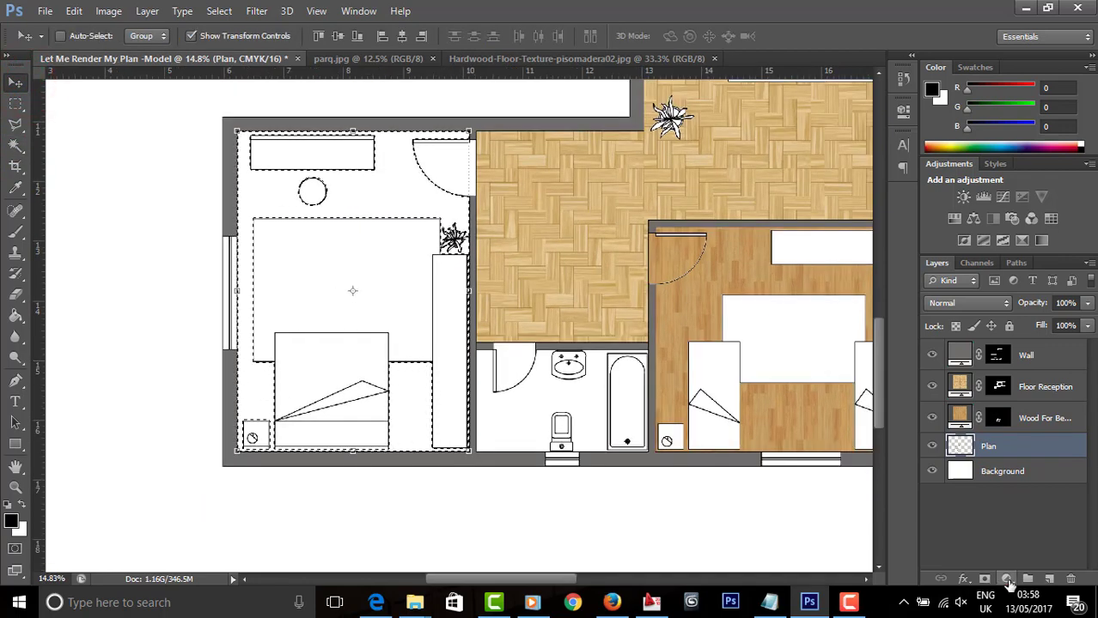
# Step: Add a Pattern fill layer with the hardwood pattern at 100% scale to the selected floor, snap it to the origin and apply
pyautogui.click(1007, 580)
pyautogui.click(1007, 581)
pyautogui.click(1008, 581)
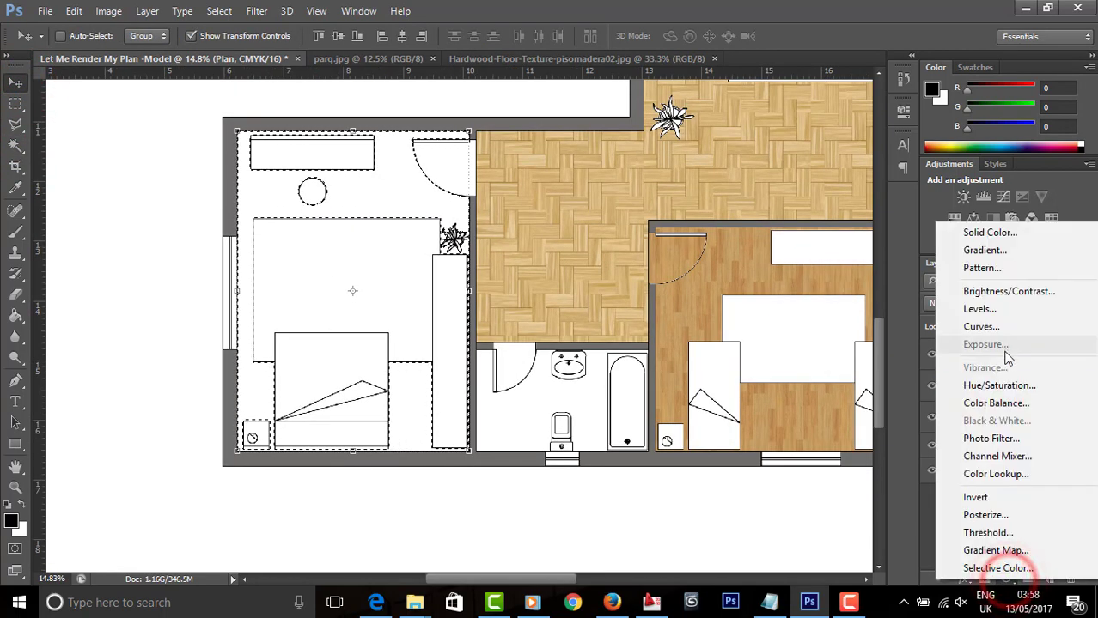
pyautogui.click(1001, 269)
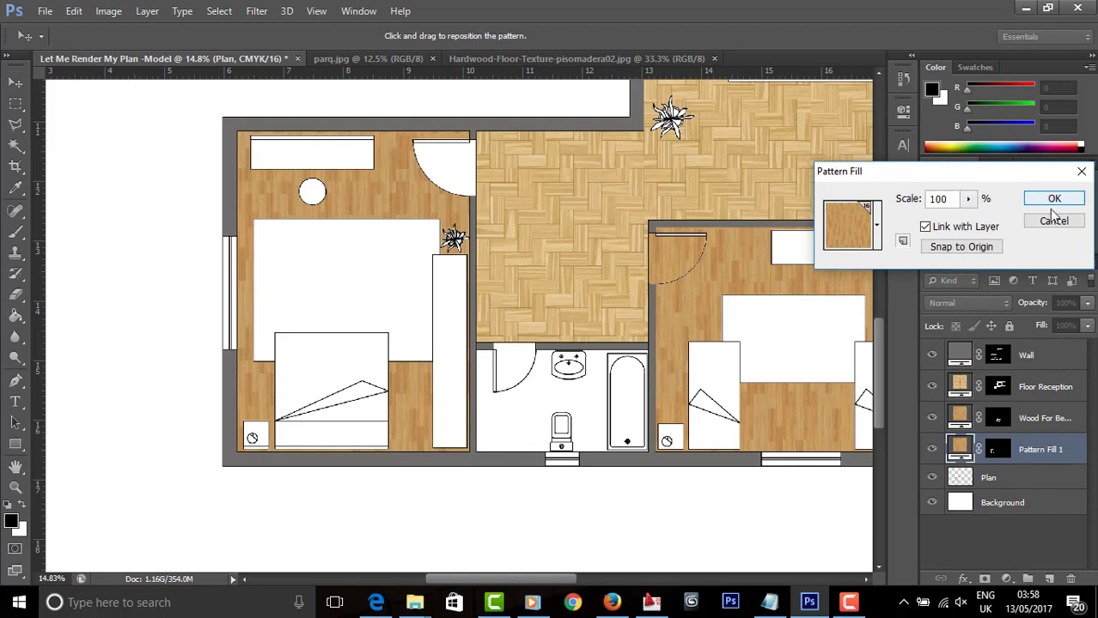
pyautogui.click(969, 246)
pyautogui.click(1071, 200)
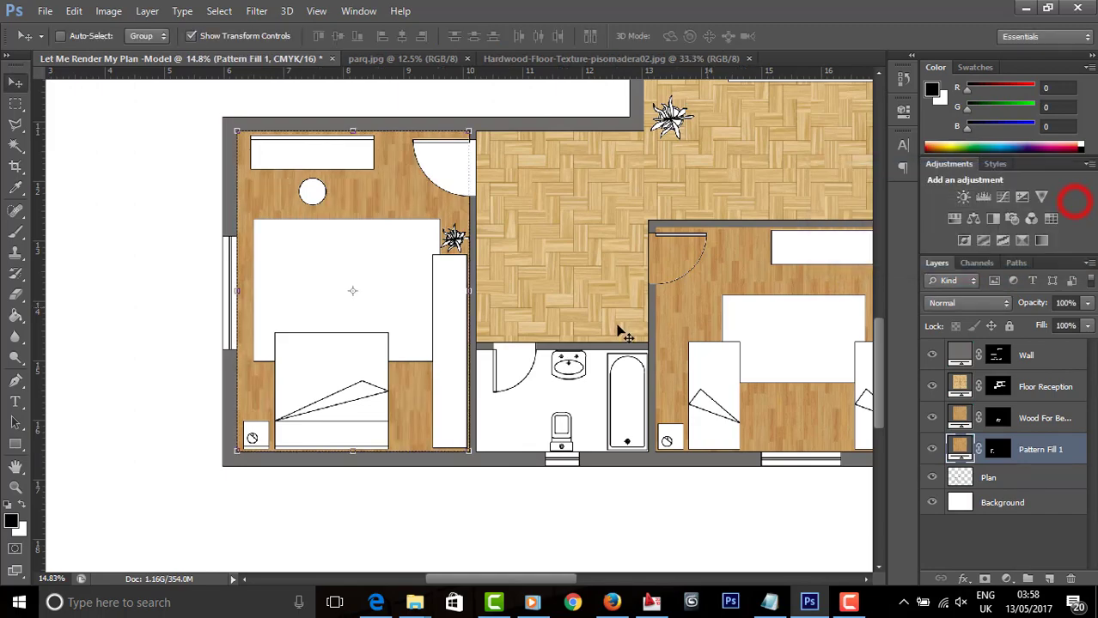
# Step: Rename the double-bed bedroom's pattern fill layer as Wood Bedroom 2
pyautogui.scroll(-3, 617, 335)
pyautogui.scroll(4, 616, 343)
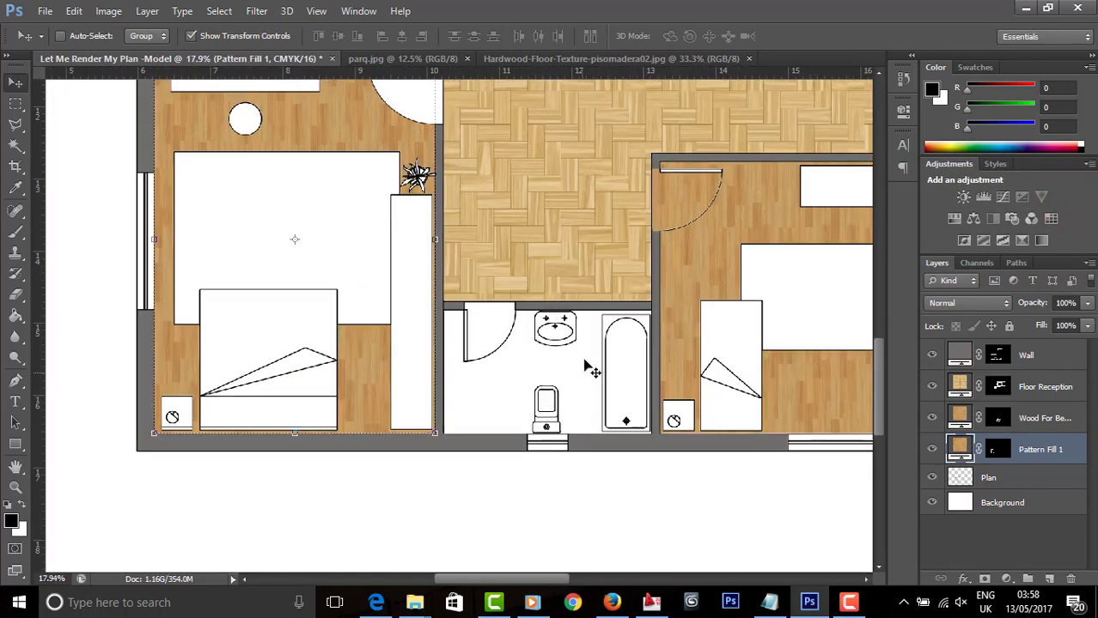
pyautogui.write('W')
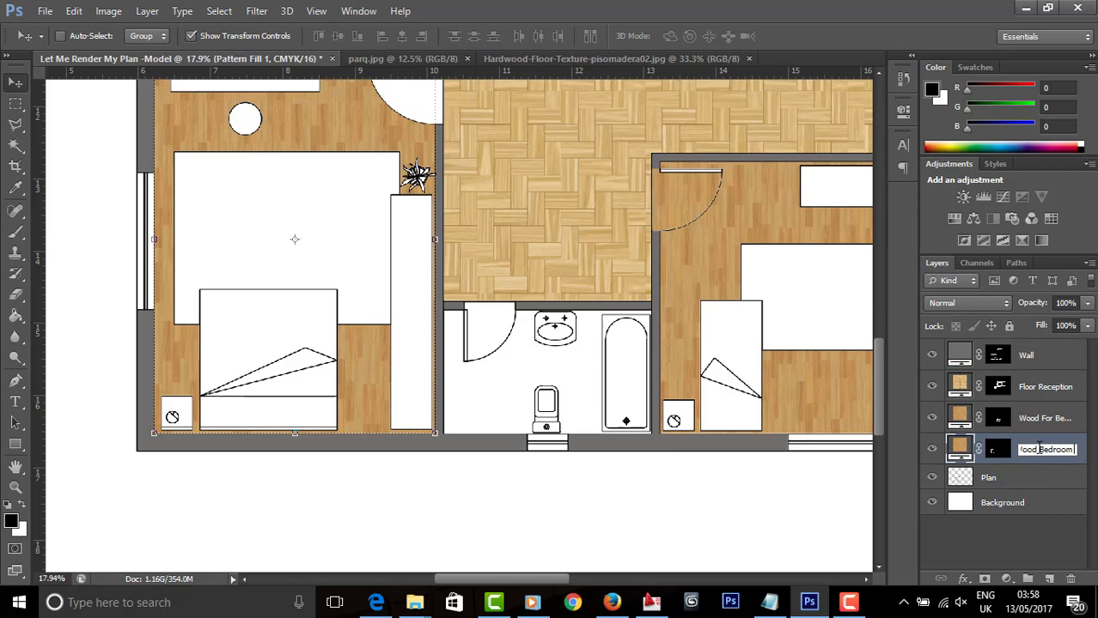
pyautogui.press('Return')
pyautogui.scroll(-1, 702, 434)
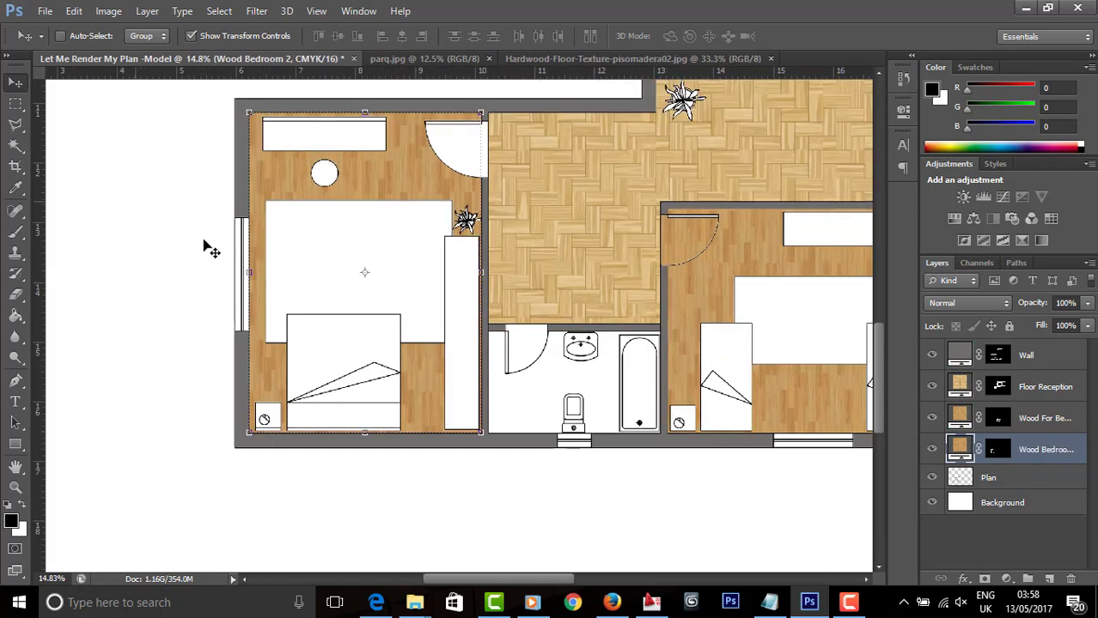
# Step: On the Plan layer, select the bathroom floor around the fixtures with the Magic Wand
pyautogui.click(1005, 483)
pyautogui.click(16, 146)
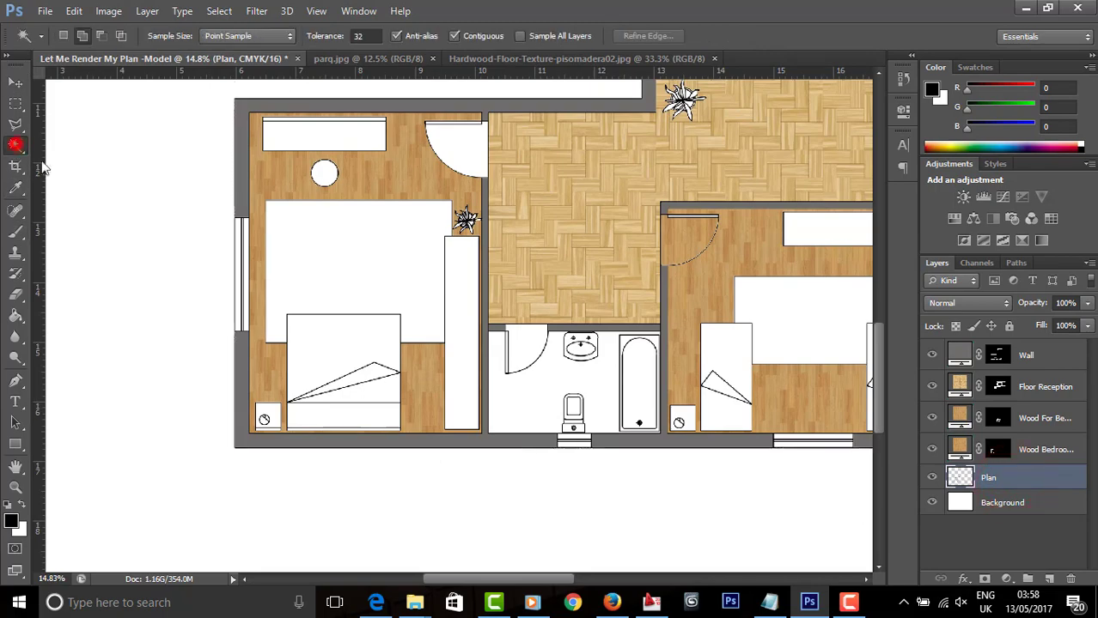
pyautogui.scroll(1, 587, 447)
pyautogui.click(534, 354)
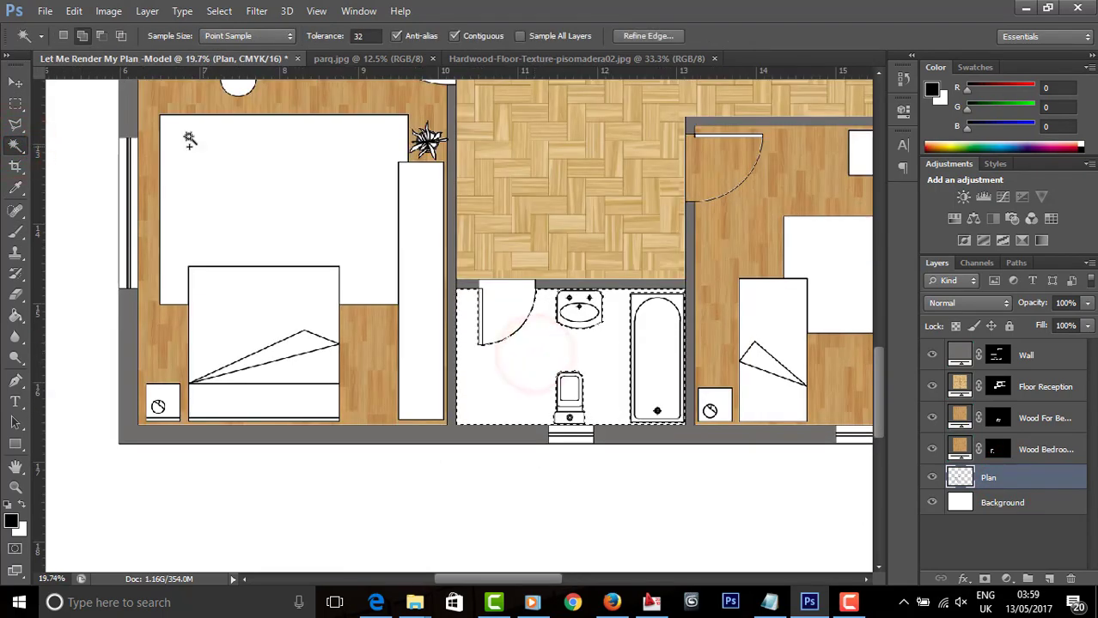
pyautogui.click(15, 82)
# Step: Open the attractive-white-bathroom-tile texture image from the Texture folder and define it as a pattern named Texture For Bathrom
pyautogui.rightClick(551, 59)
pyautogui.click(601, 167)
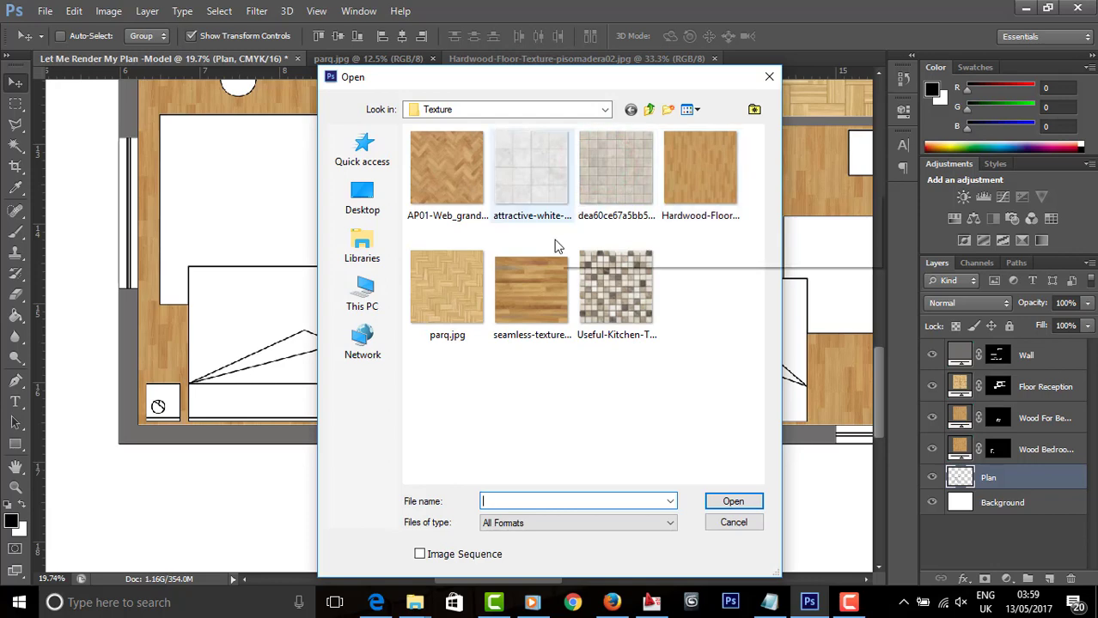
pyautogui.doubleClick(548, 169)
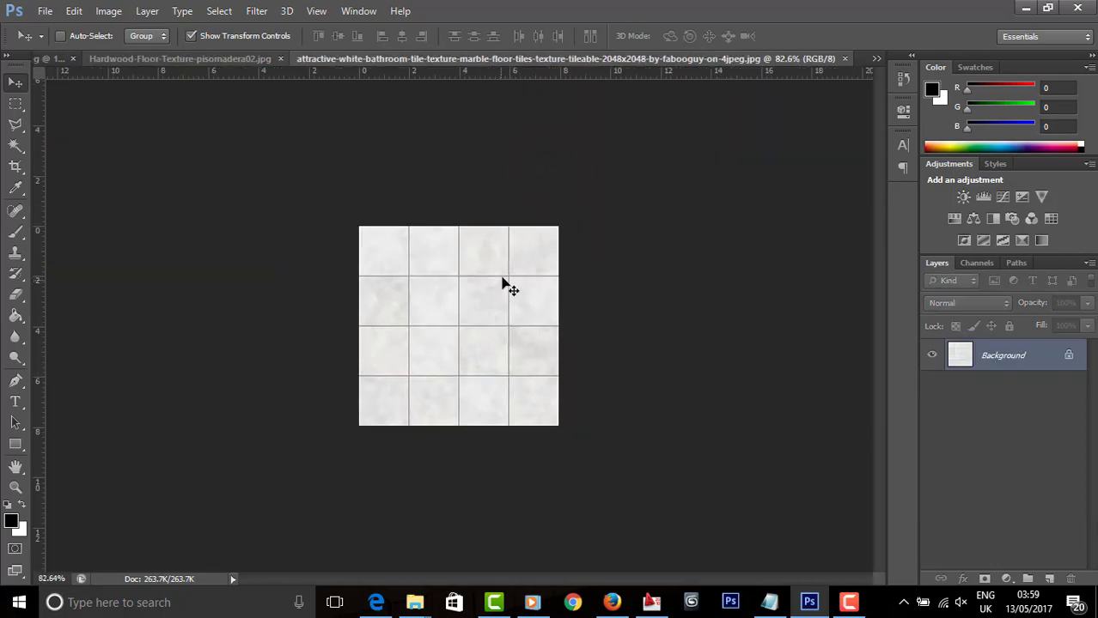
pyautogui.click(73, 11)
pyautogui.click(152, 379)
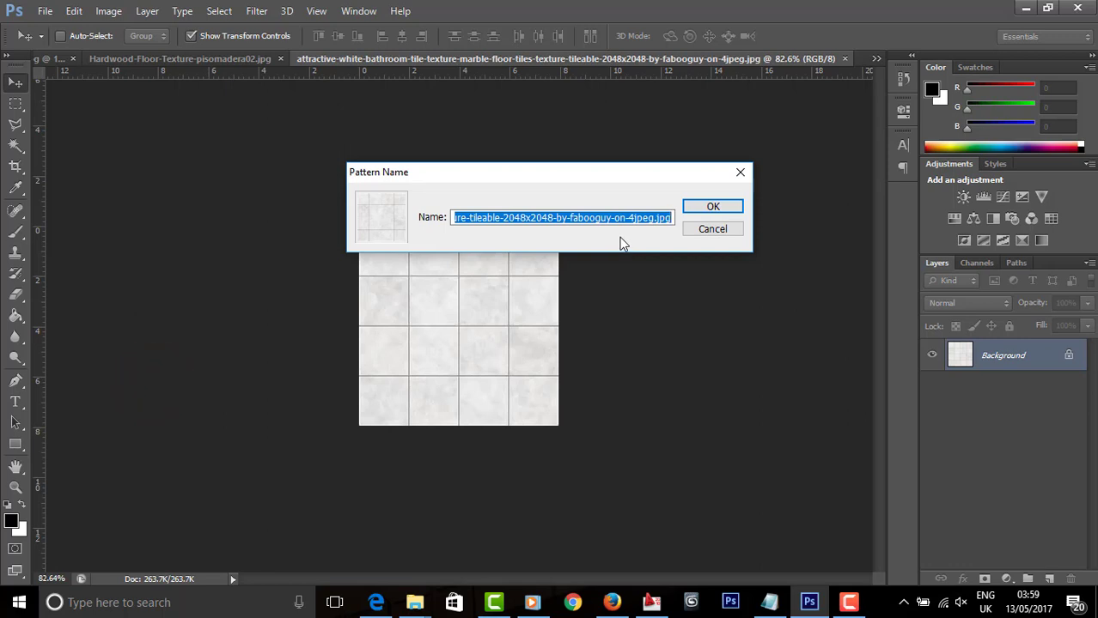
pyautogui.write('Texture For Bathrom')
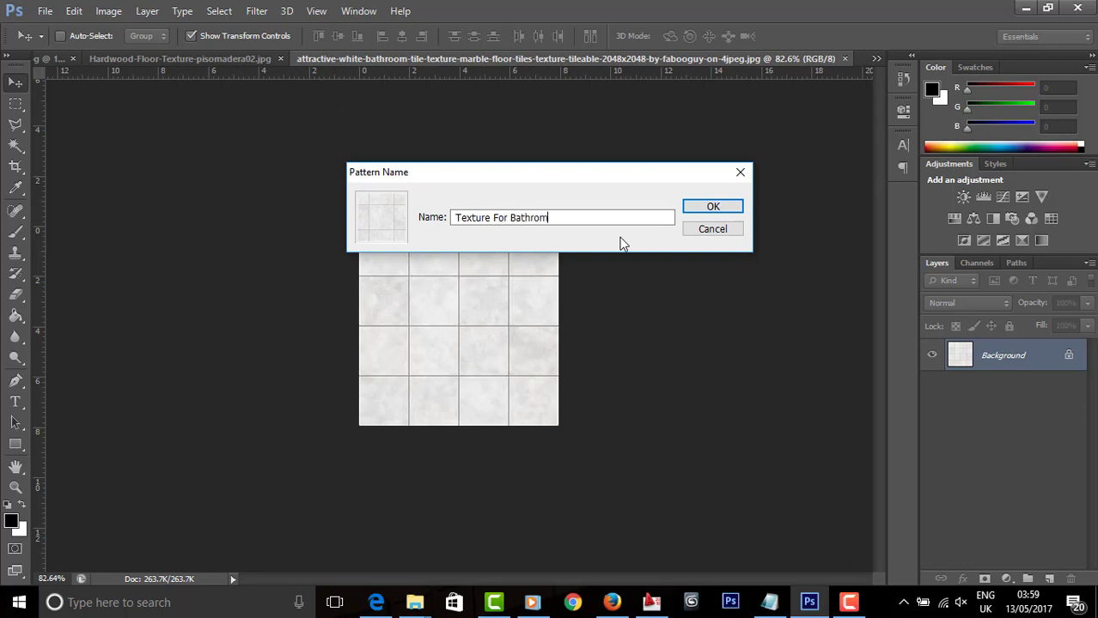
pyautogui.press('Return')
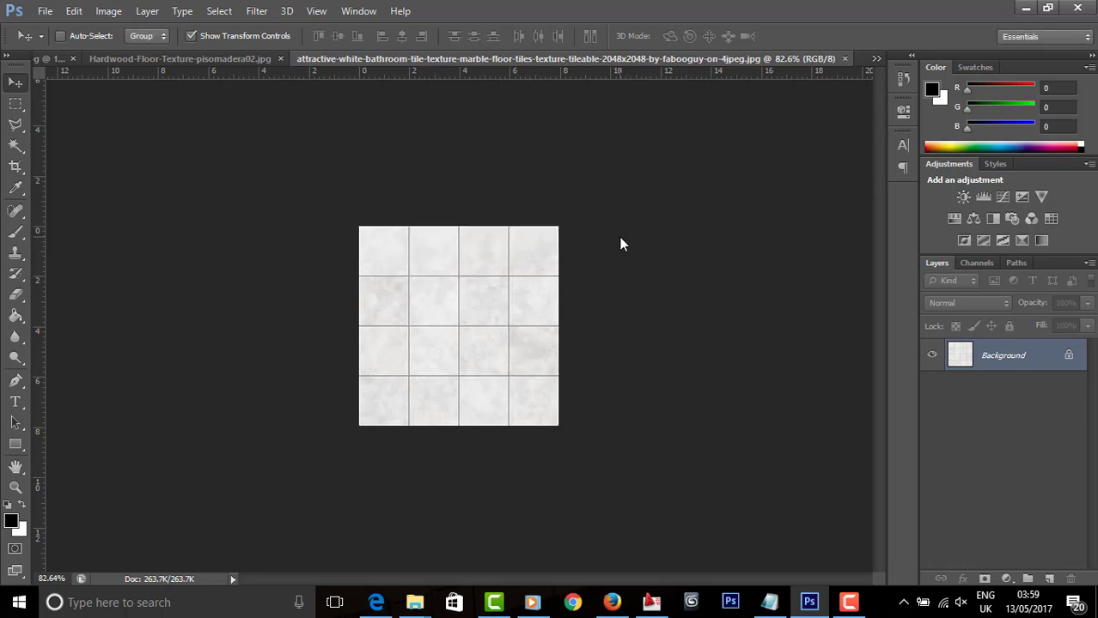
# Step: Return to the Let Me Render My Plan document and add a Pattern fill layer with the white tile pattern at 100% scale to the bathroom floor
pyautogui.click(55, 60)
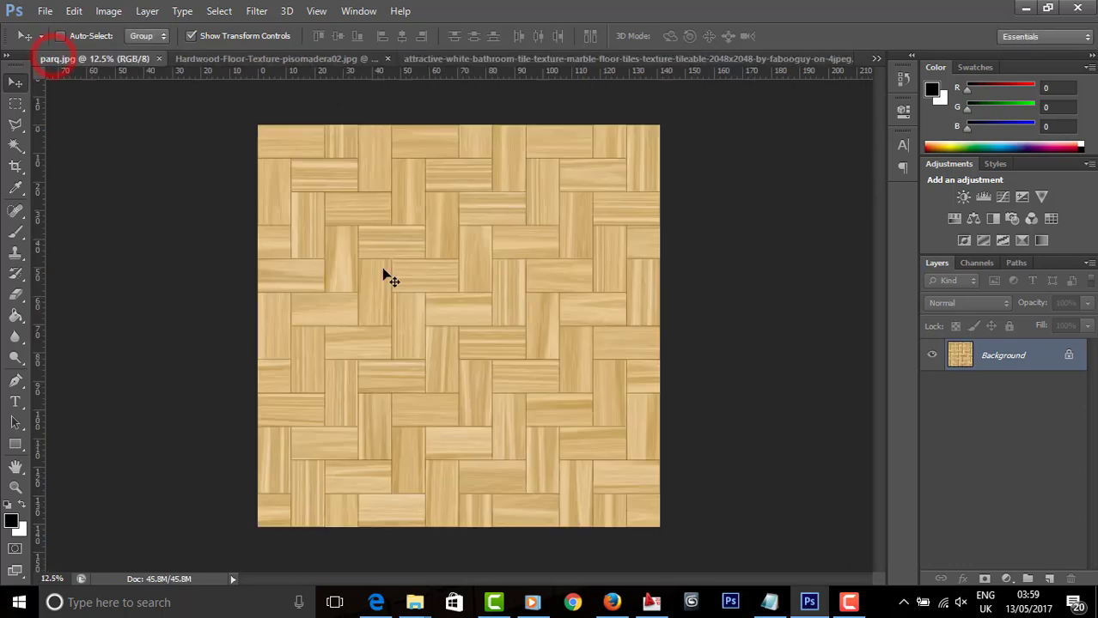
pyautogui.click(205, 60)
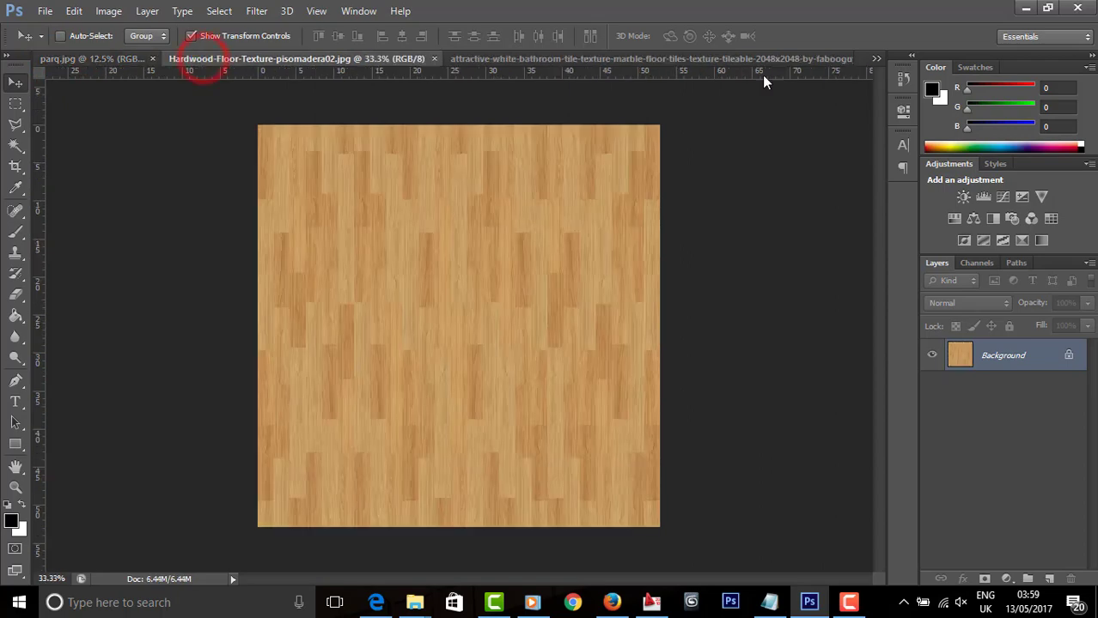
pyautogui.click(876, 59)
pyautogui.click(805, 67)
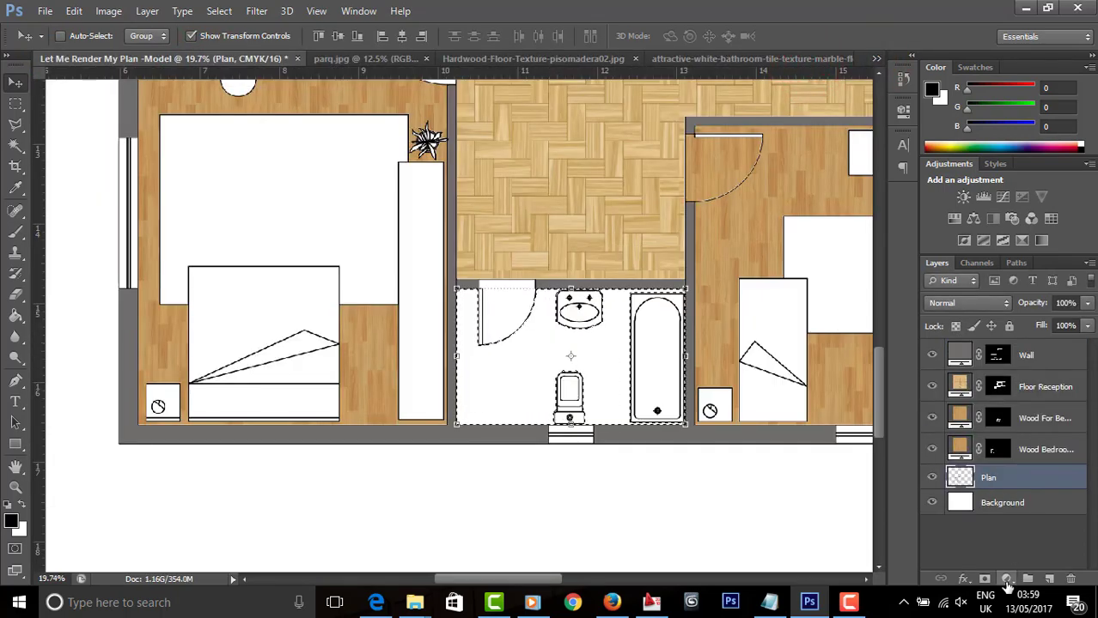
pyautogui.click(1006, 580)
pyautogui.click(988, 269)
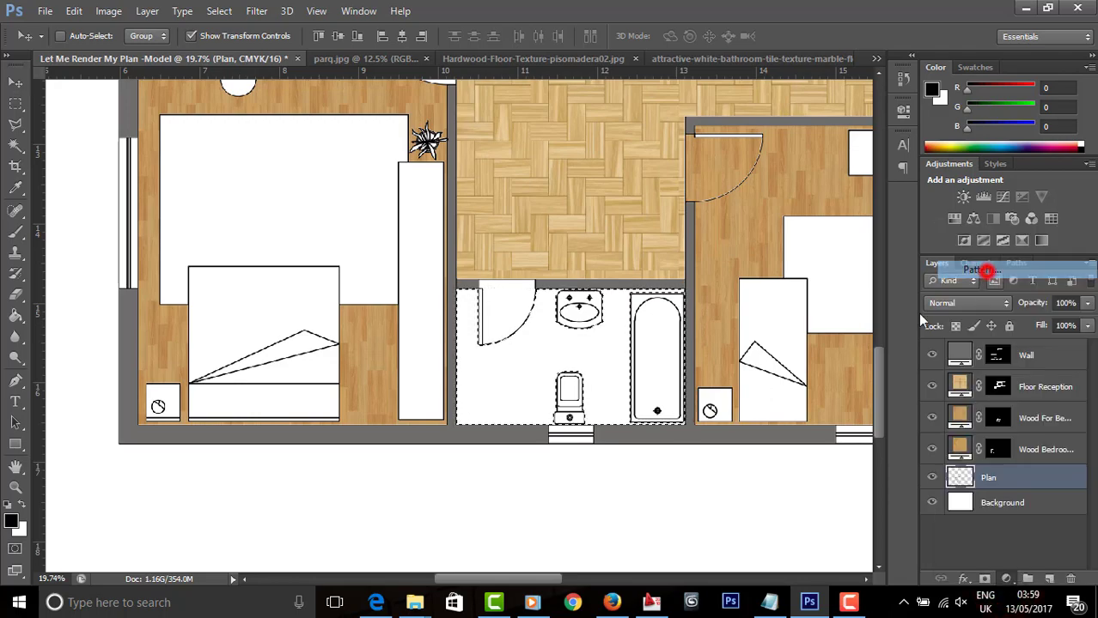
pyautogui.scroll(5, 599, 427)
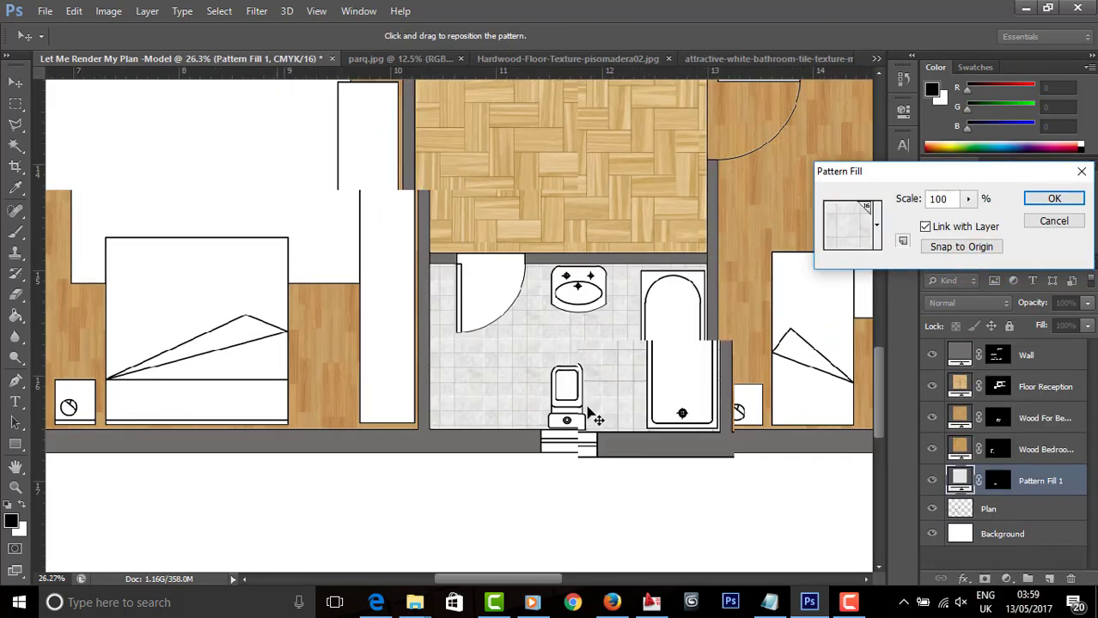
pyautogui.scroll(-2, 634, 345)
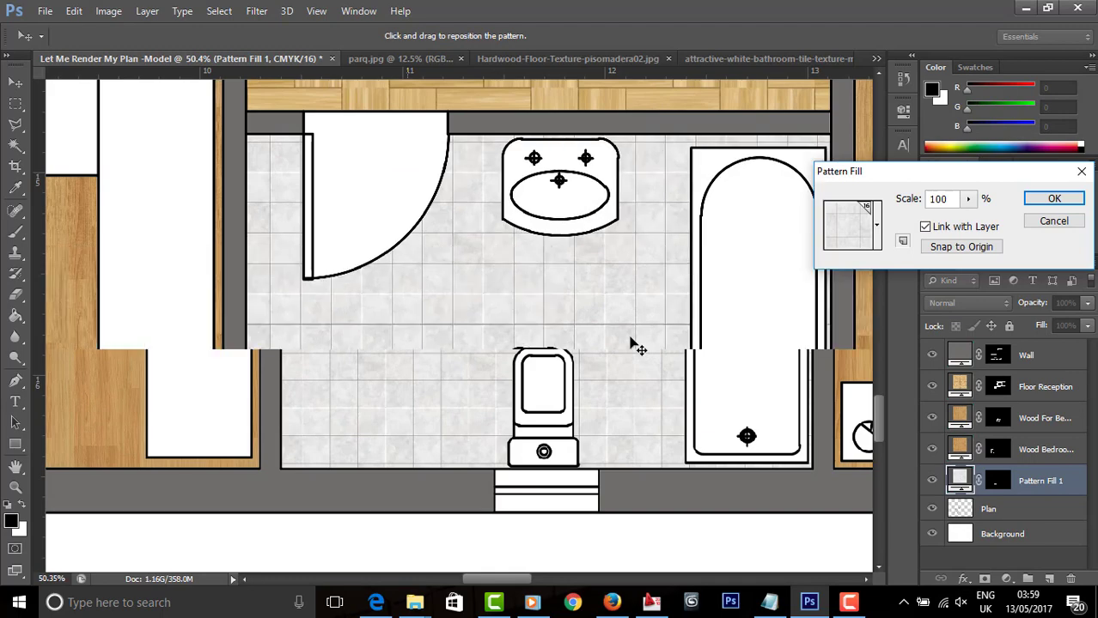
pyautogui.scroll(-2, 534, 331)
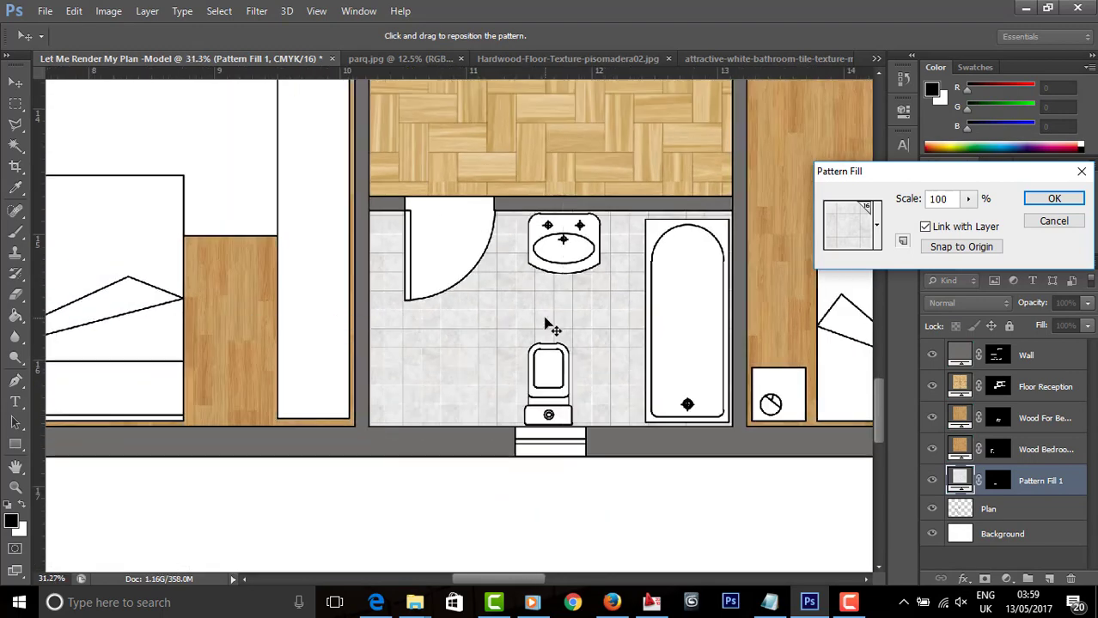
pyautogui.click(1052, 199)
pyautogui.scroll(-6, 515, 283)
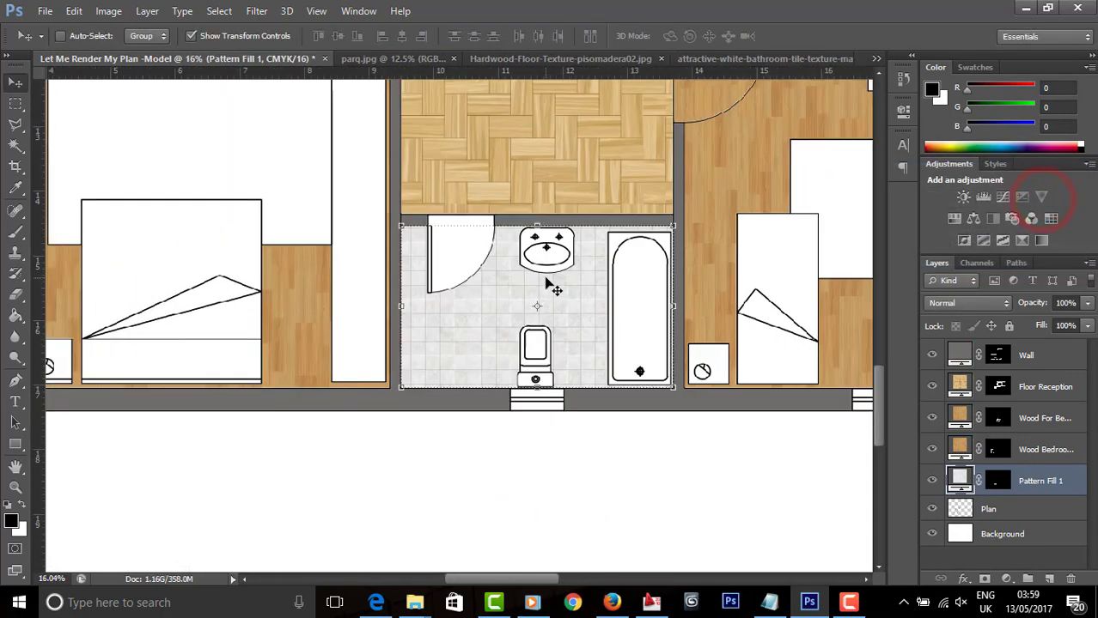
pyautogui.scroll(4, 530, 301)
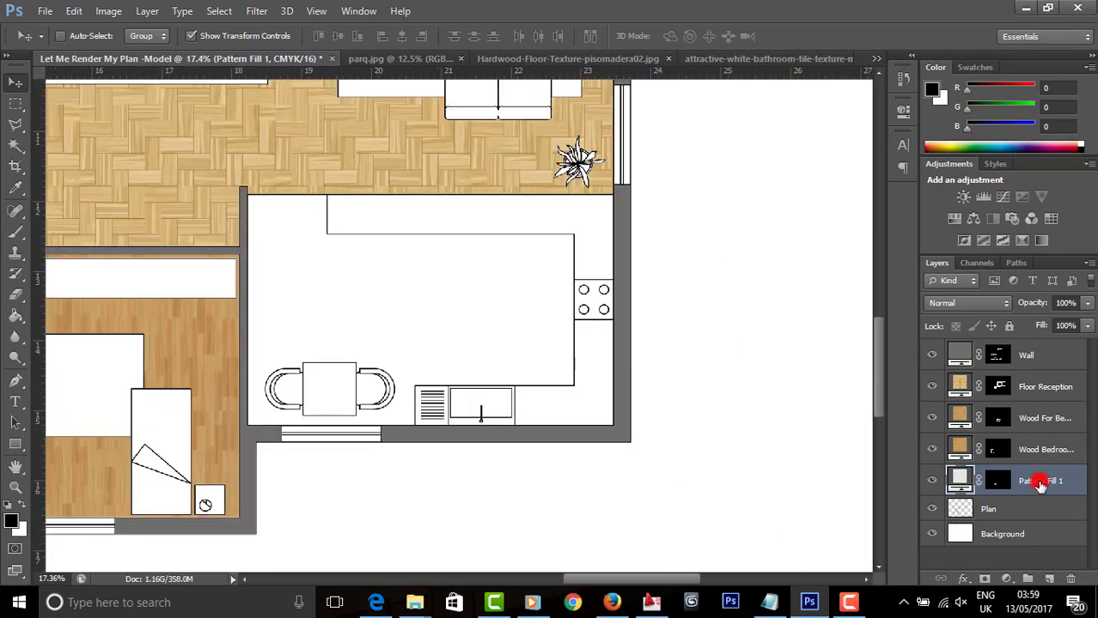
pyautogui.press('Tab')
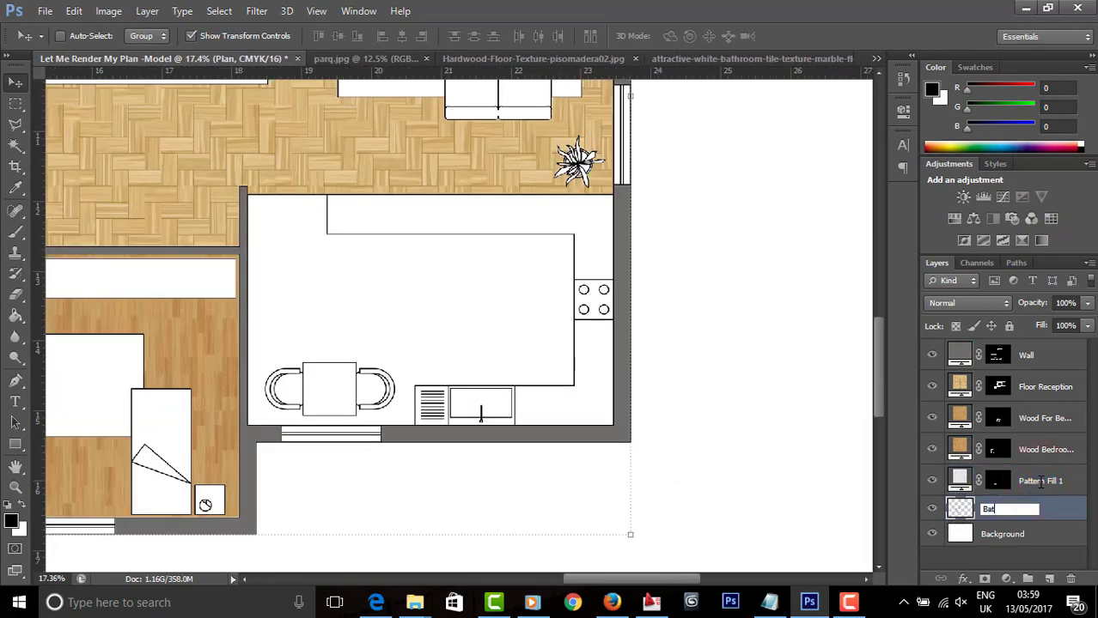
pyautogui.press('Return')
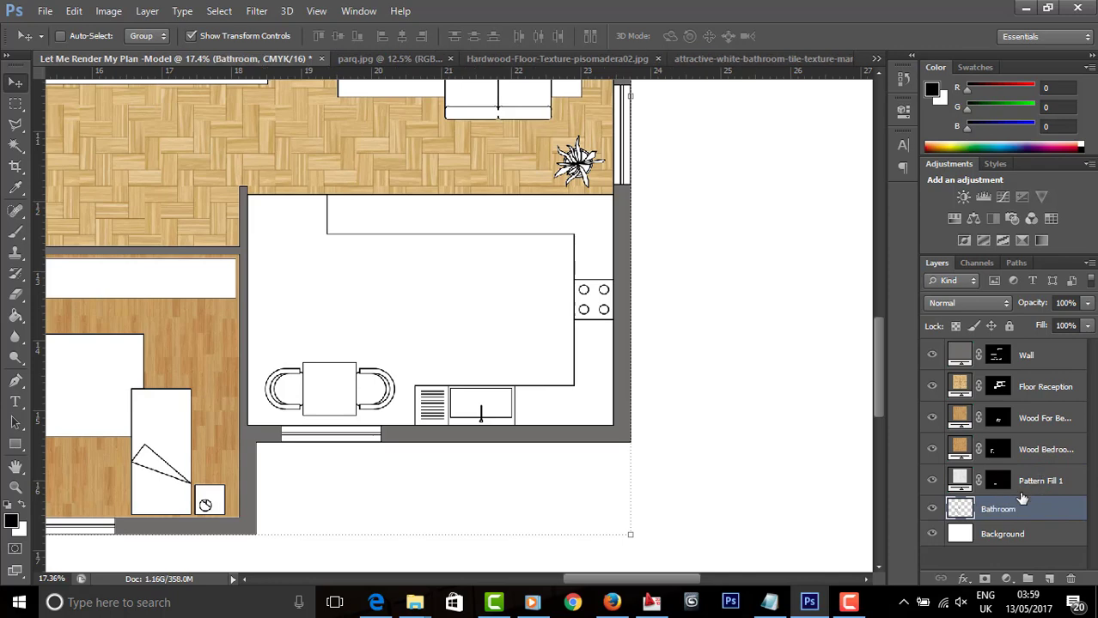
pyautogui.hotkey('ctrl', 'z')
# Step: Rename the bathroom floor's pattern fill layer as Bathroom
pyautogui.doubleClick(1048, 481)
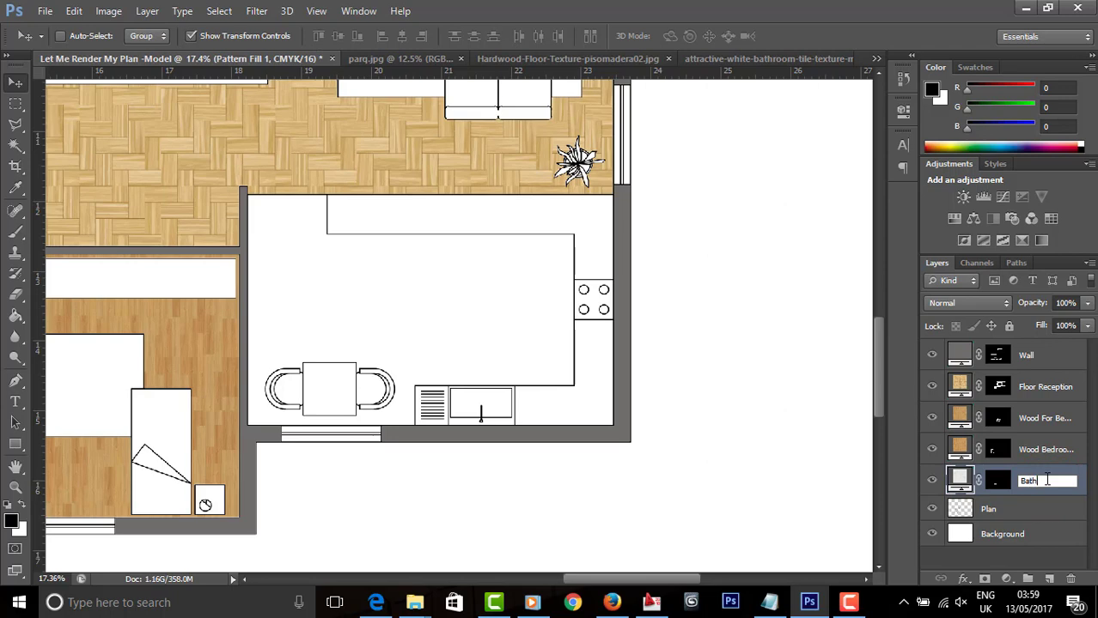
pyautogui.write('Bathroom')
pyautogui.press('Return')
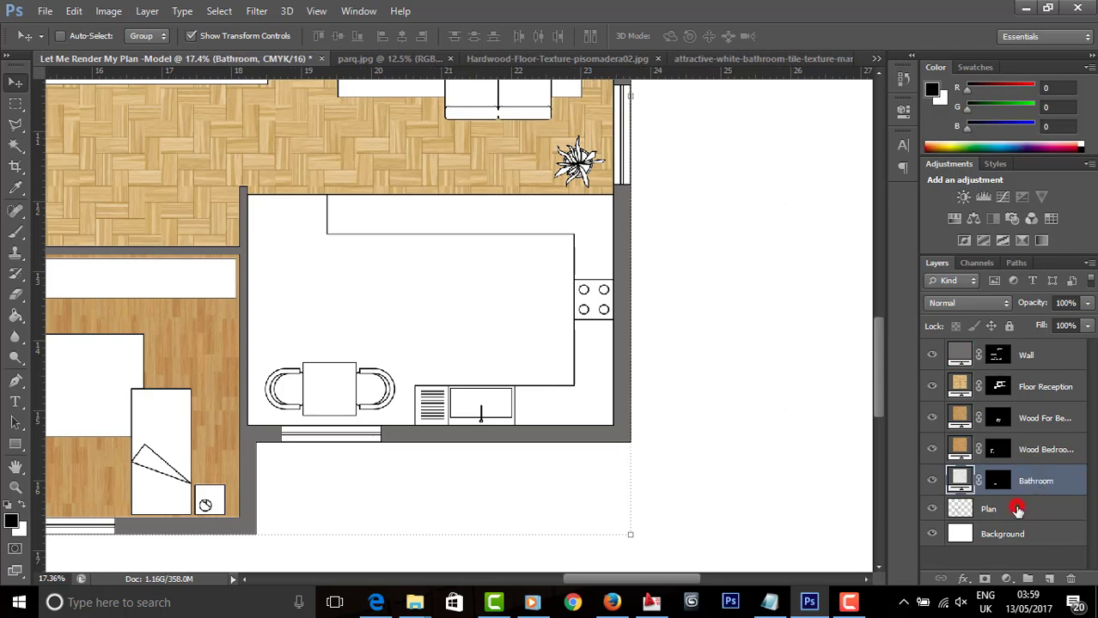
# Step: On the Plan layer, select the open kitchen floor around the table and counters with the Magic Wand
pyautogui.click(1017, 510)
pyautogui.click(16, 145)
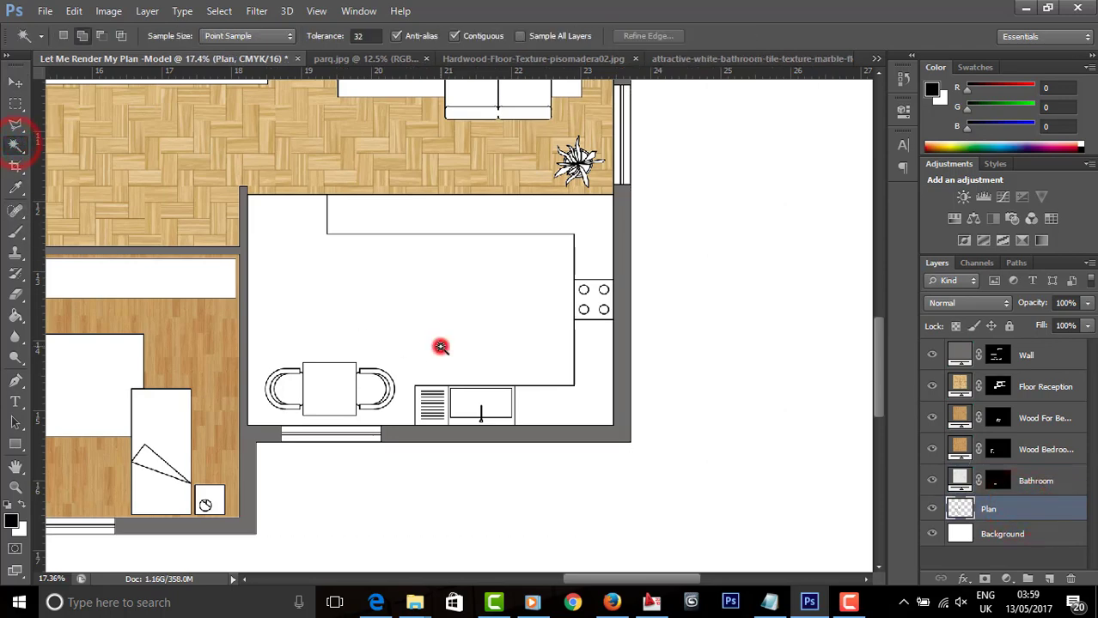
pyautogui.click(440, 346)
# Step: Add a Pattern fill layer with the white tile pattern at 100% scale to the kitchen floor and rename the layer Kitchen
pyautogui.click(16, 82)
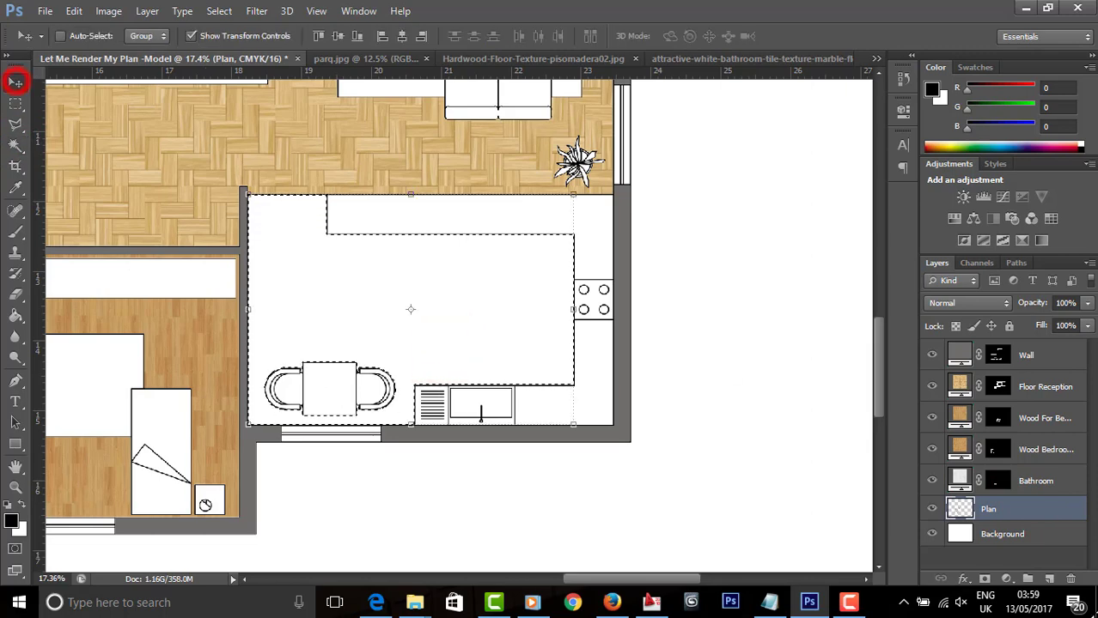
pyautogui.click(1005, 580)
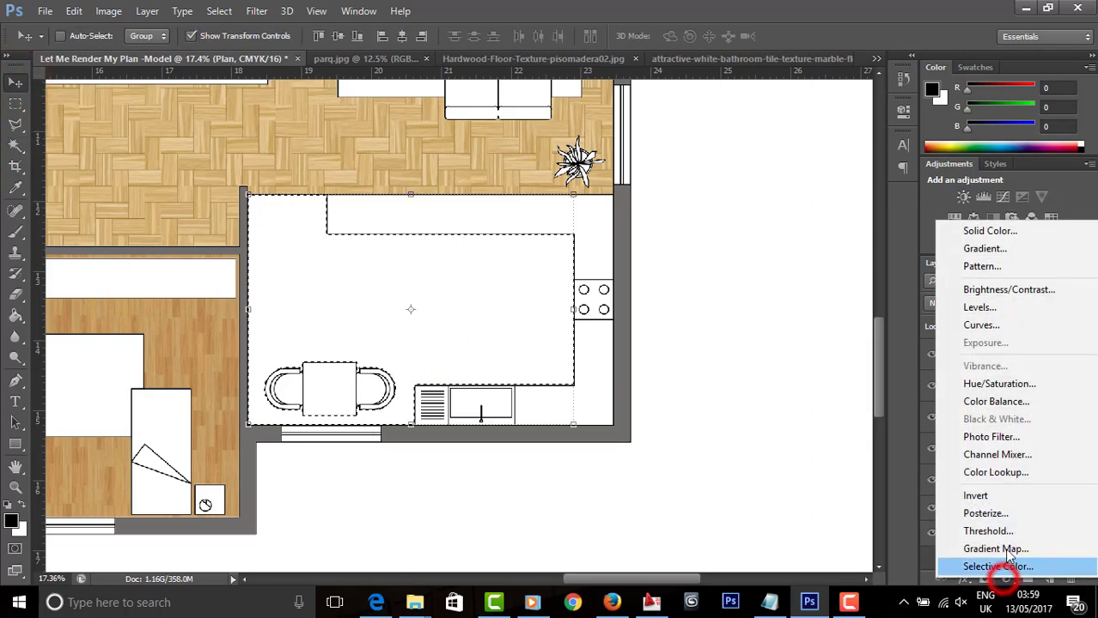
pyautogui.click(997, 272)
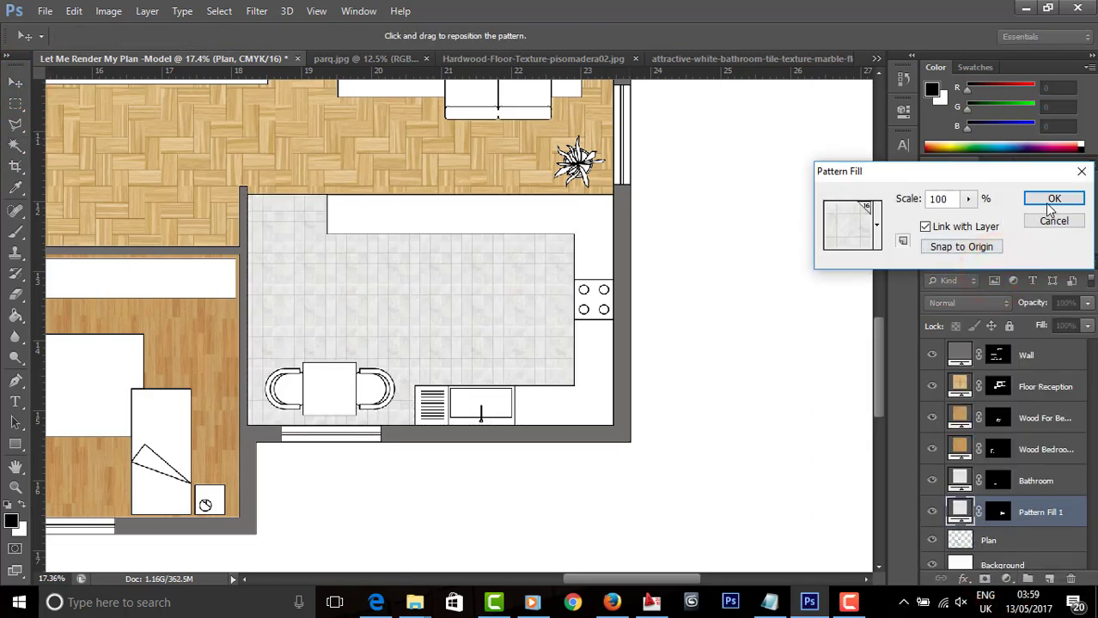
pyautogui.click(1051, 199)
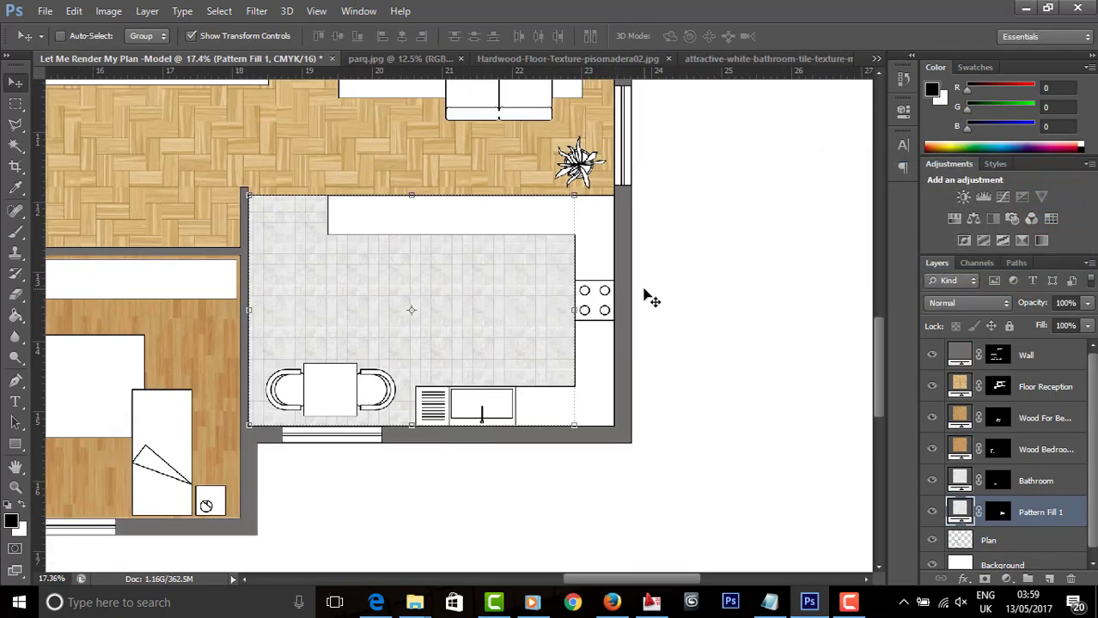
pyautogui.scroll(-3, 650, 298)
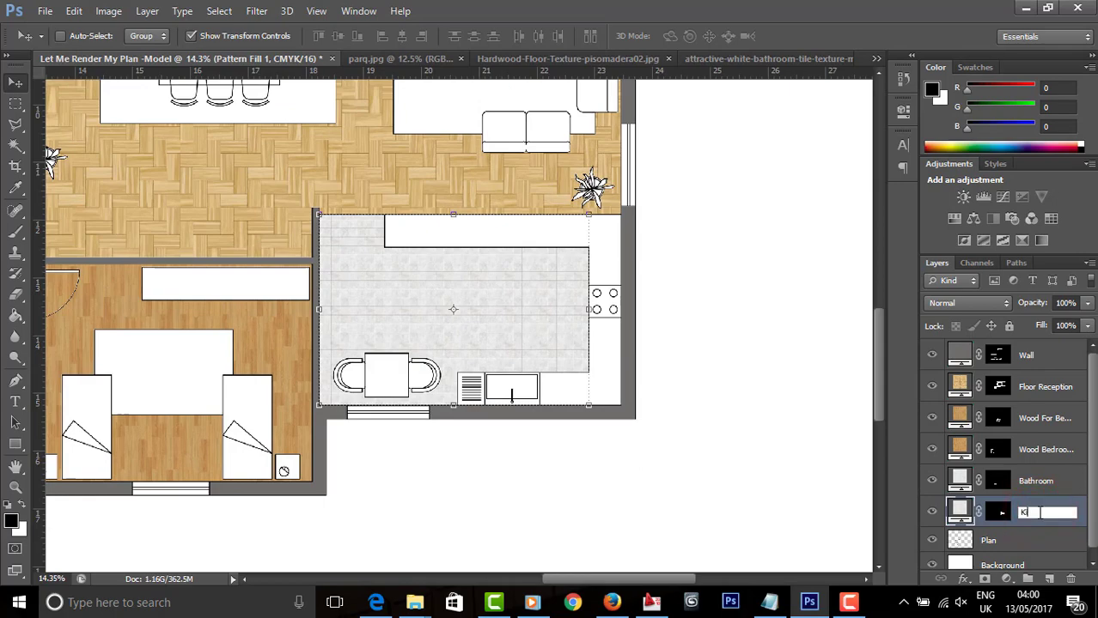
pyautogui.press('Return')
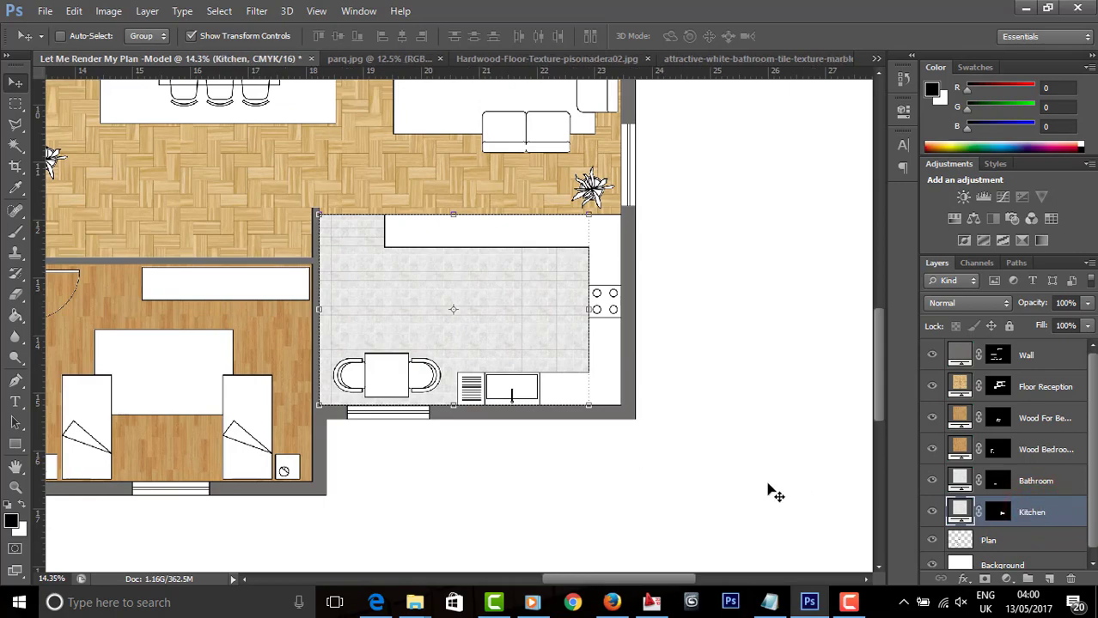
# Step: On the Plan layer, select the balcony floor around the table, chairs and plants with the Magic Wand
pyautogui.scroll(-5, 687, 485)
pyautogui.scroll(3, 461, 160)
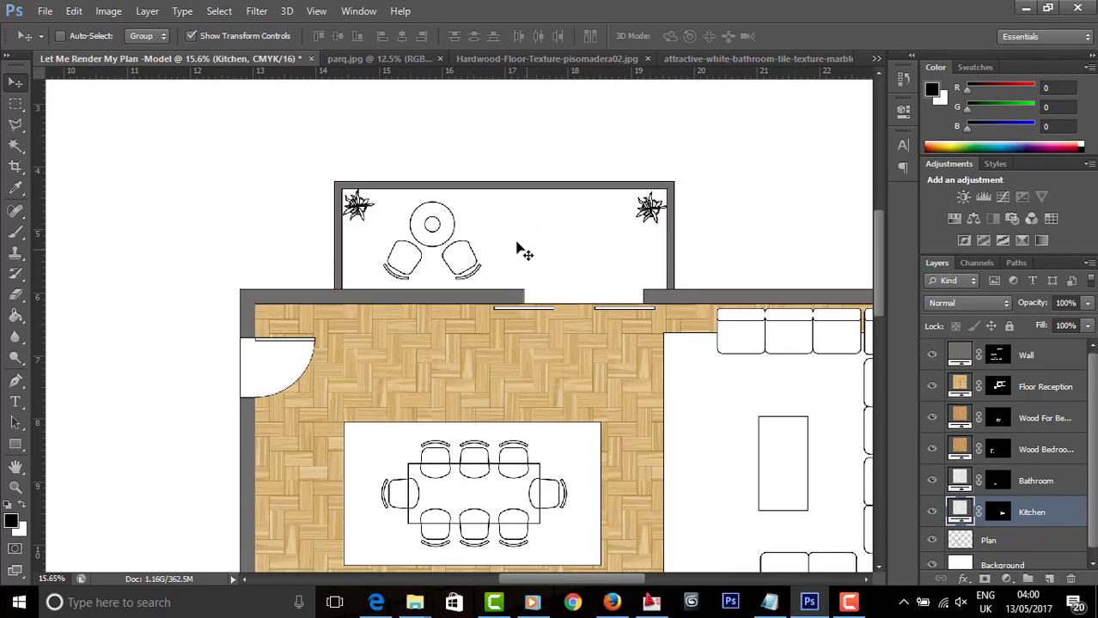
pyautogui.click(1007, 542)
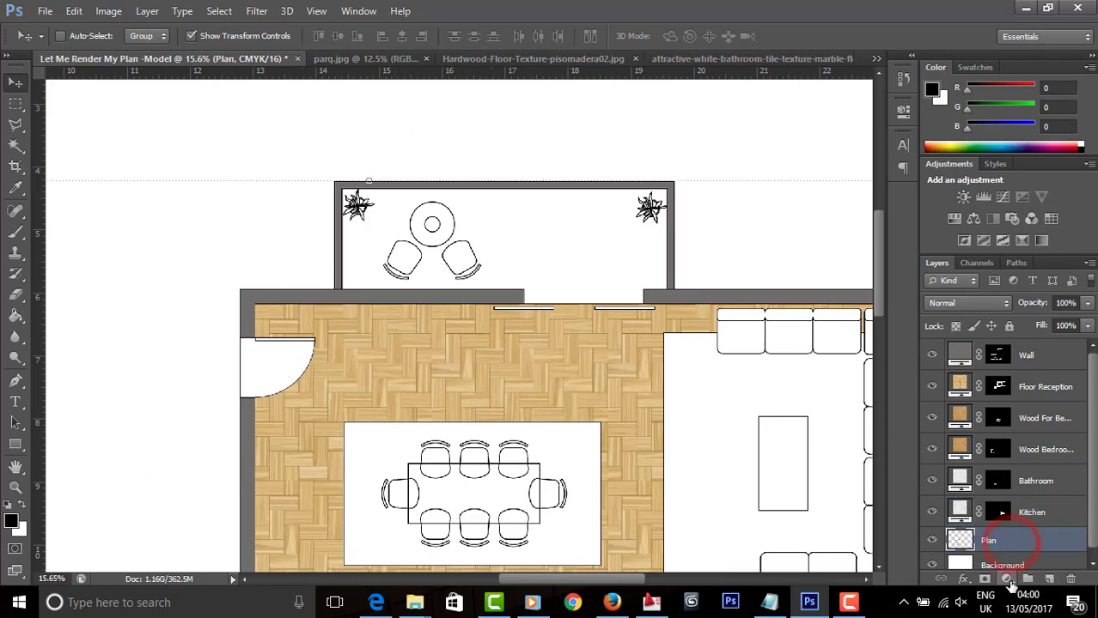
pyautogui.click(15, 147)
pyautogui.click(564, 208)
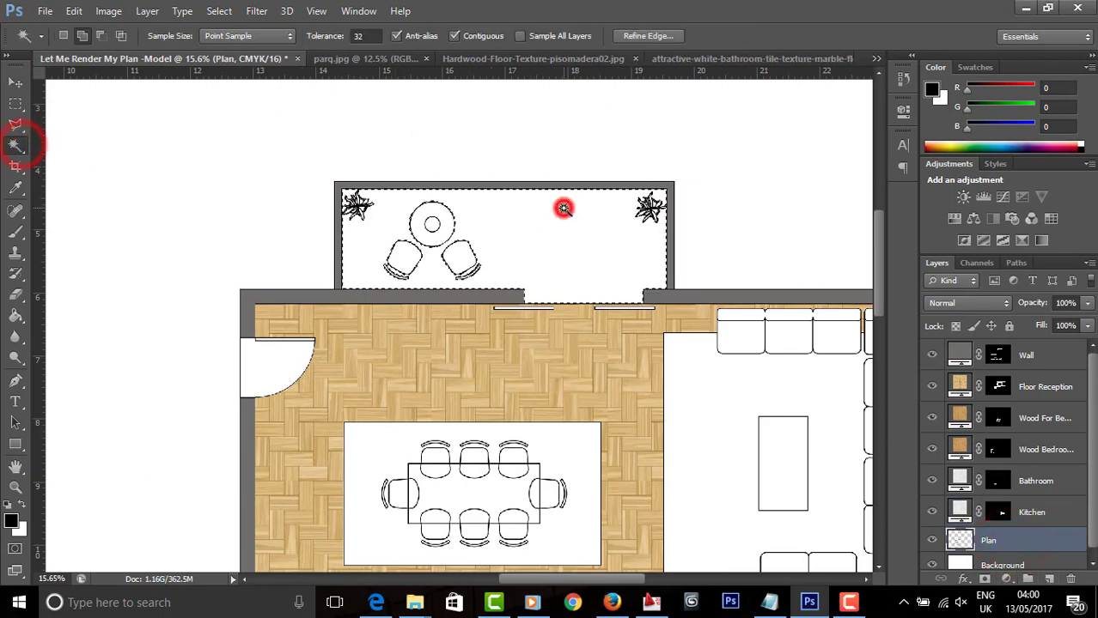
# Step: Add a Pattern fill layer with the white tile pattern at 100% scale to the selected balcony floor
pyautogui.click(15, 82)
pyautogui.click(1006, 579)
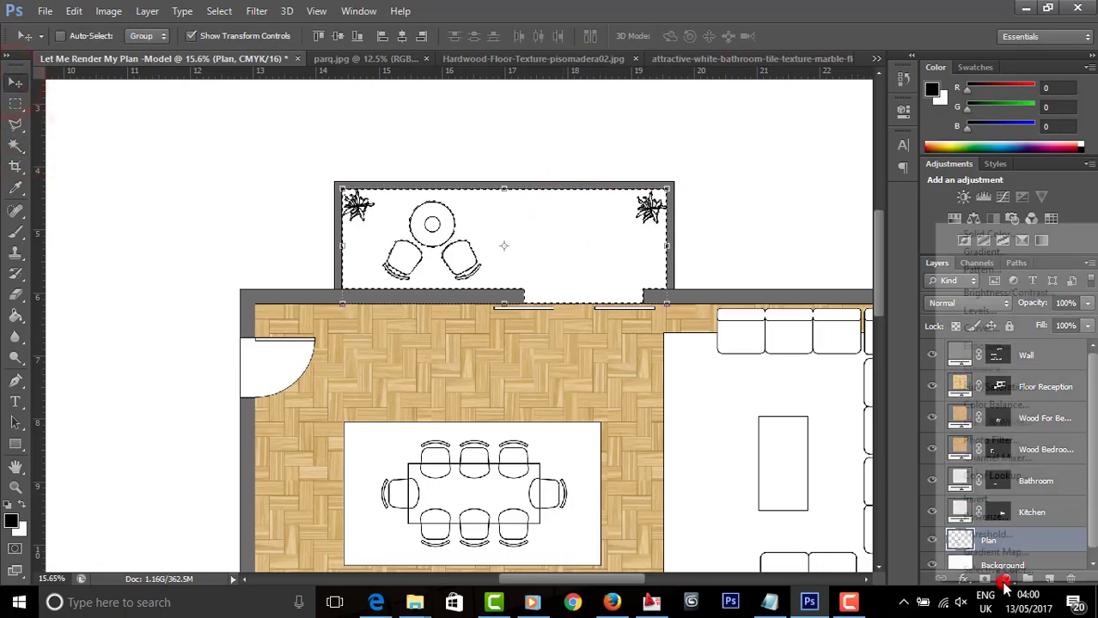
pyautogui.click(981, 270)
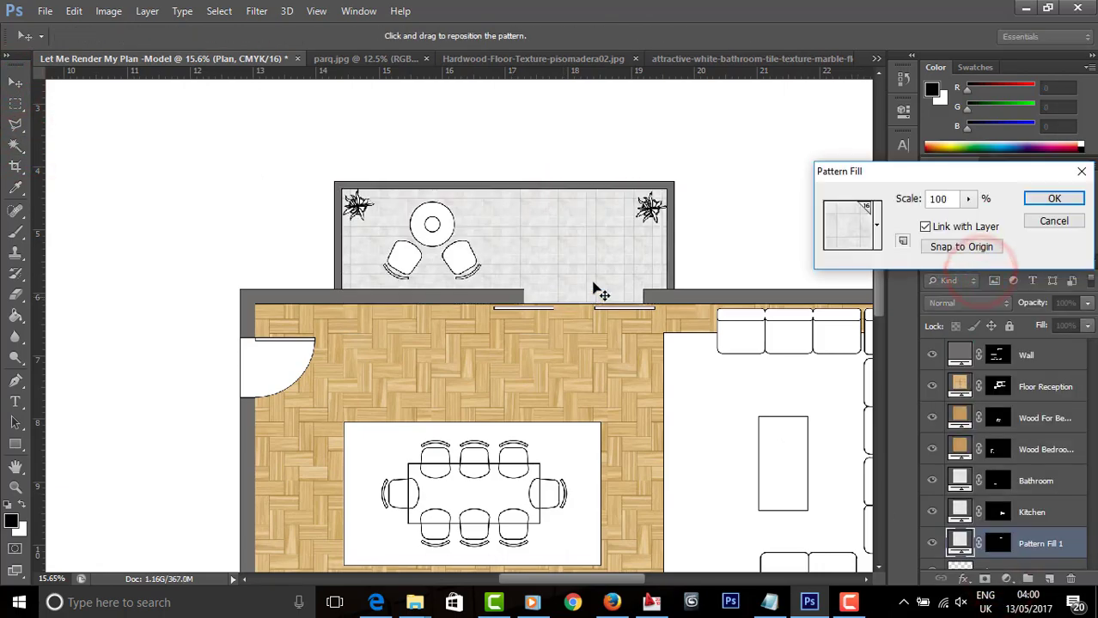
pyautogui.scroll(4, 605, 281)
pyautogui.scroll(-4, 649, 246)
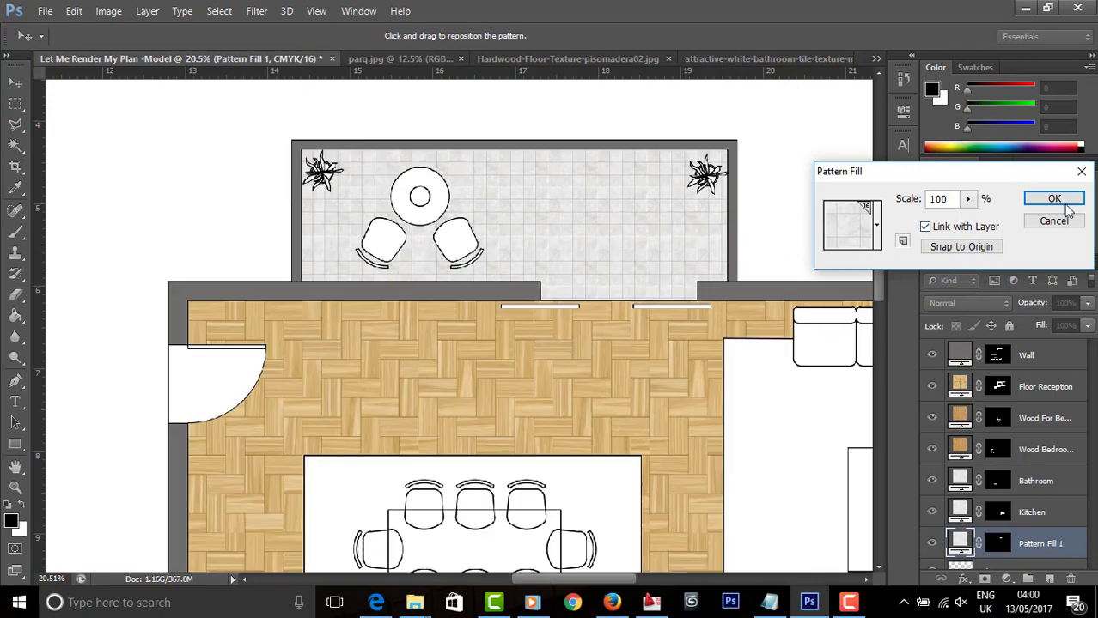
pyautogui.click(1054, 198)
# Step: On the Plan layer, select the white area inside the reception entrance door's swing with the Magic Wand
pyautogui.scroll(-1, 584, 259)
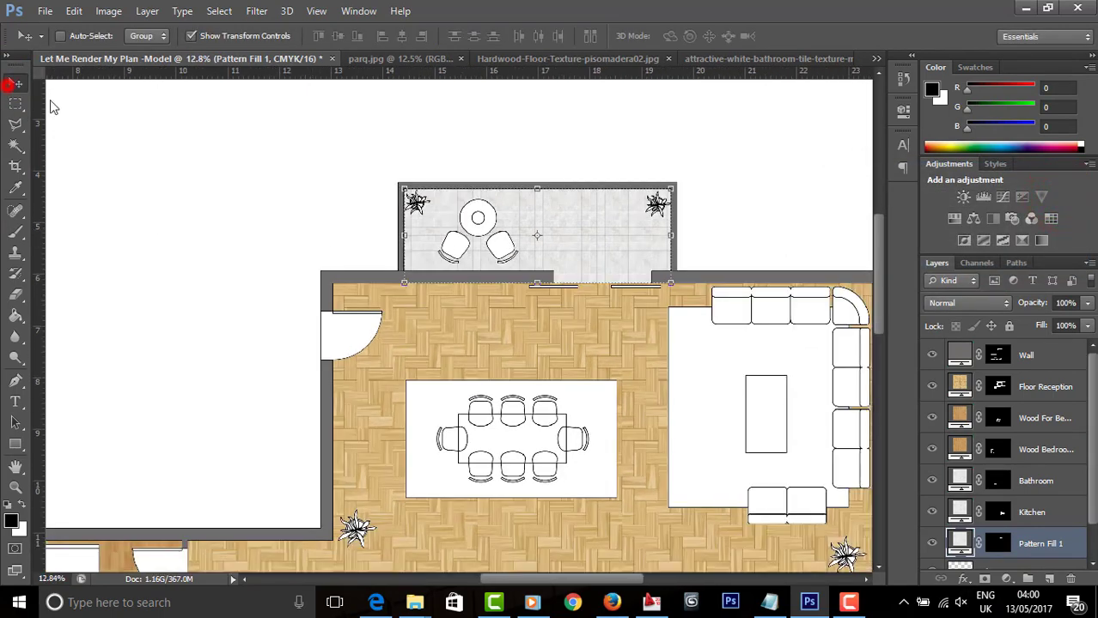
pyautogui.rightClick(559, 338)
pyautogui.click(560, 338)
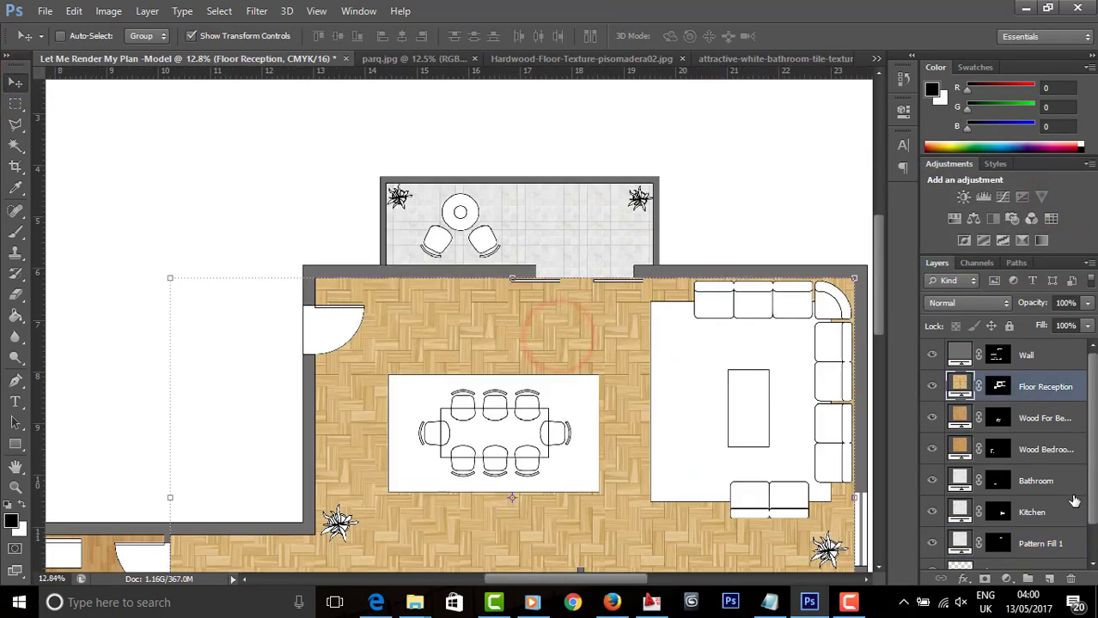
pyautogui.scroll(-1, 1041, 521)
pyautogui.click(1032, 541)
pyautogui.scroll(2, 329, 313)
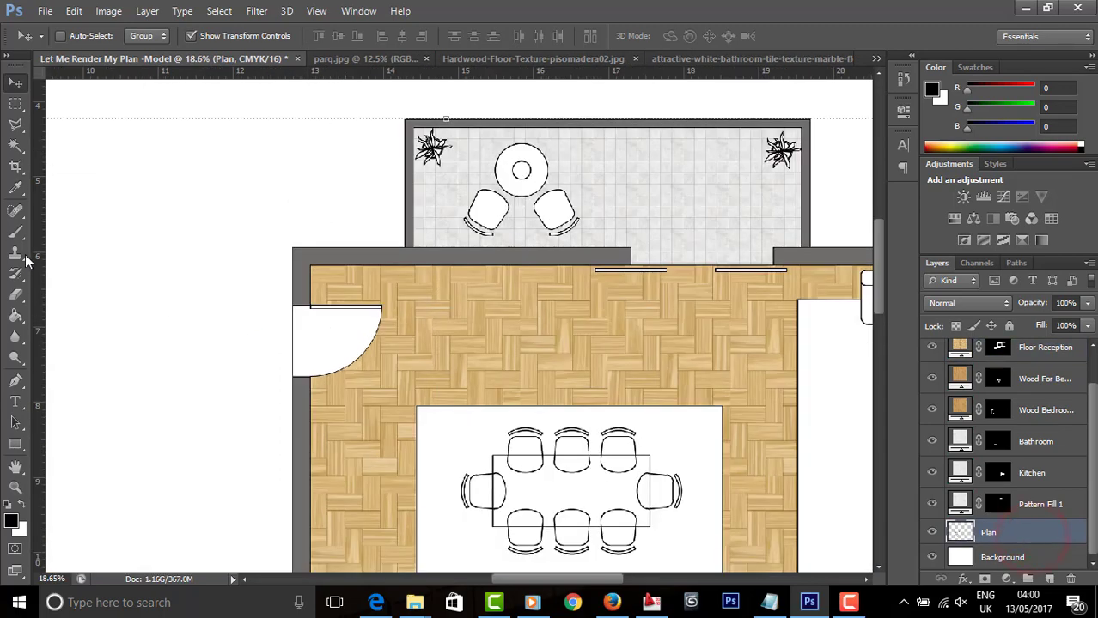
pyautogui.click(14, 144)
pyautogui.click(363, 339)
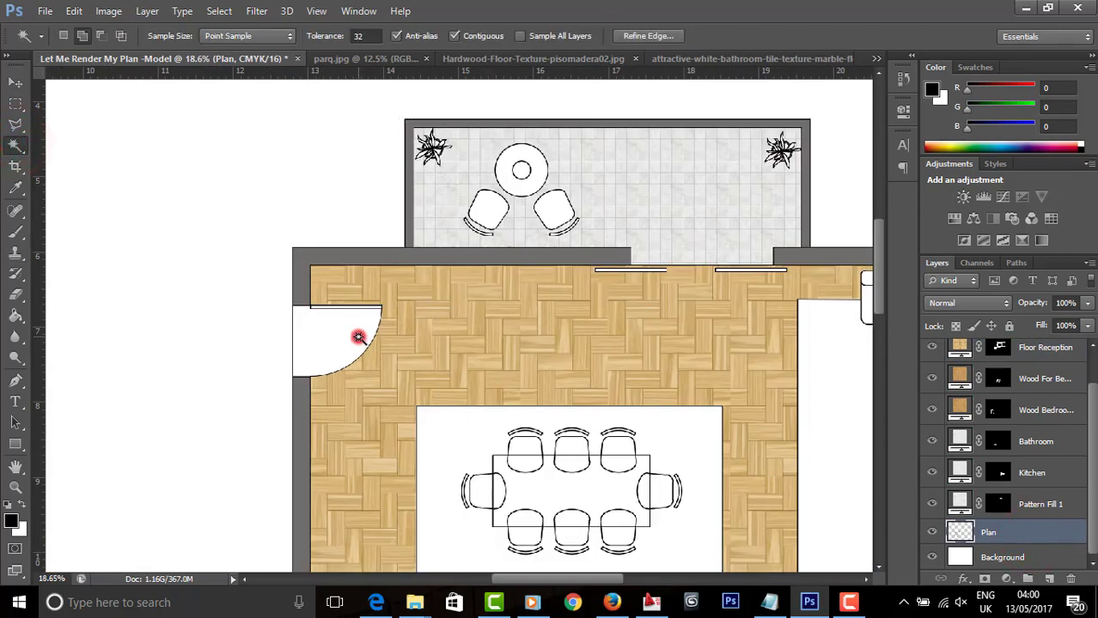
pyautogui.scroll(-5, 416, 360)
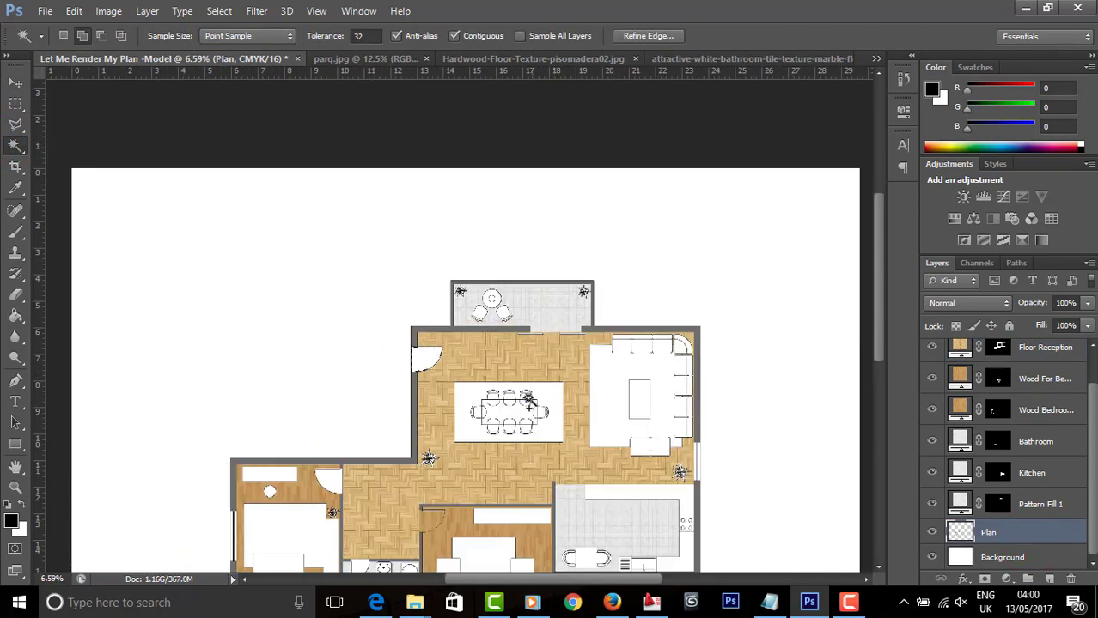
pyautogui.scroll(1, 1023, 429)
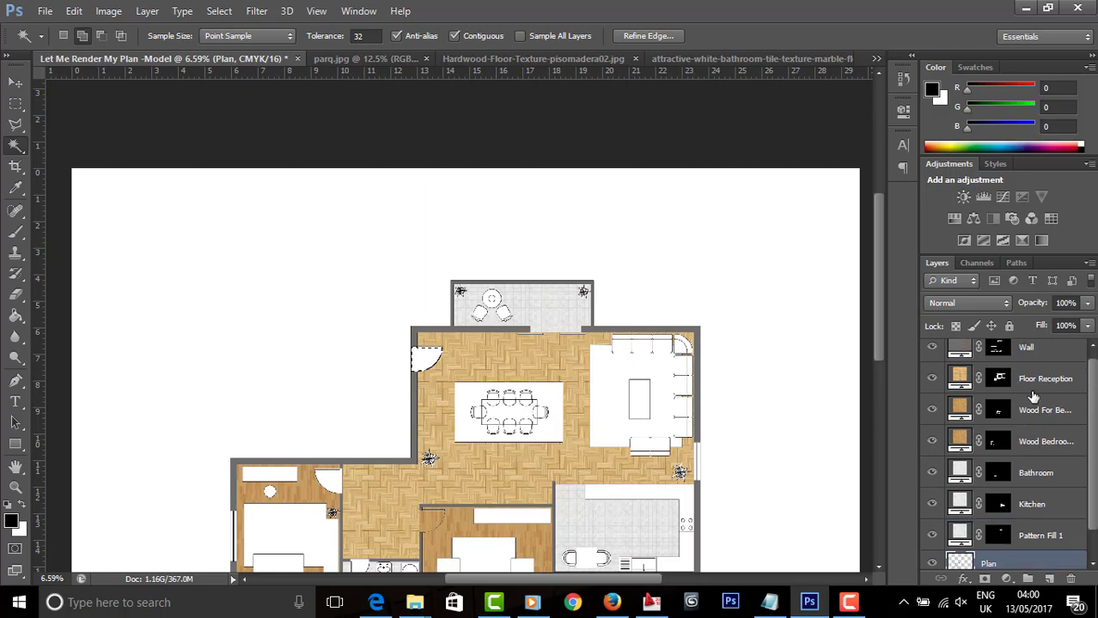
pyautogui.scroll(1, 1047, 399)
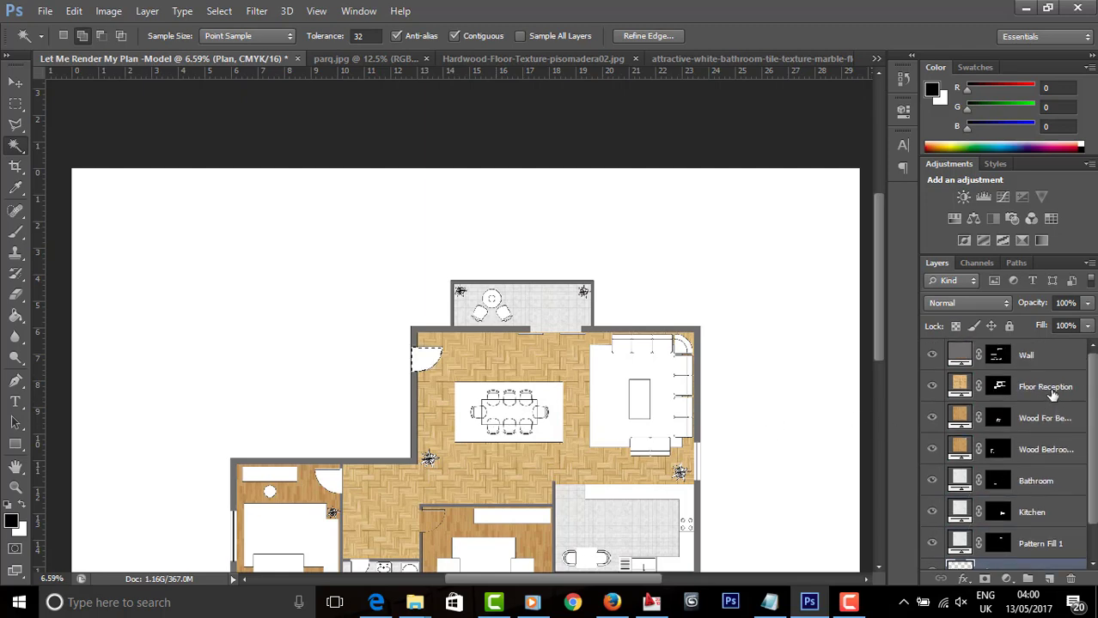
pyautogui.click(861, 605)
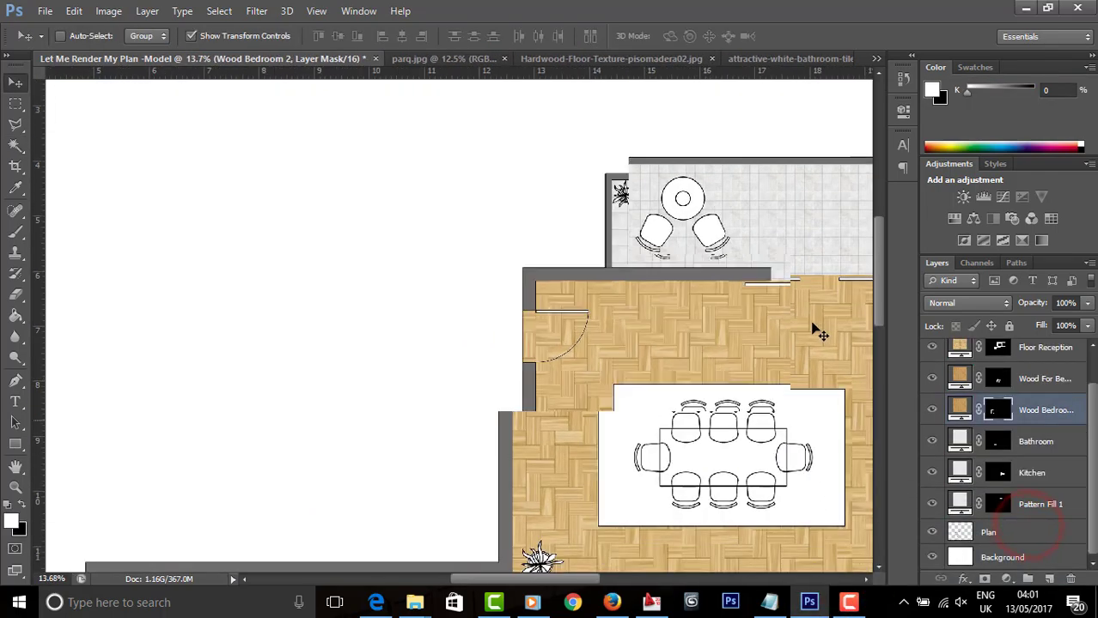
pyautogui.scroll(-3, 821, 333)
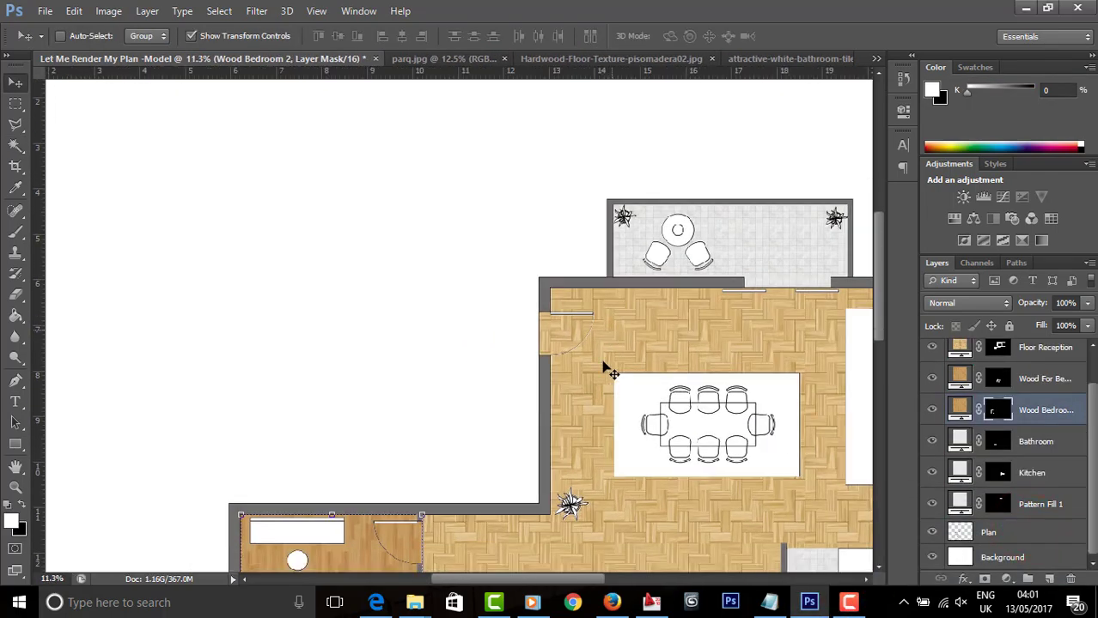